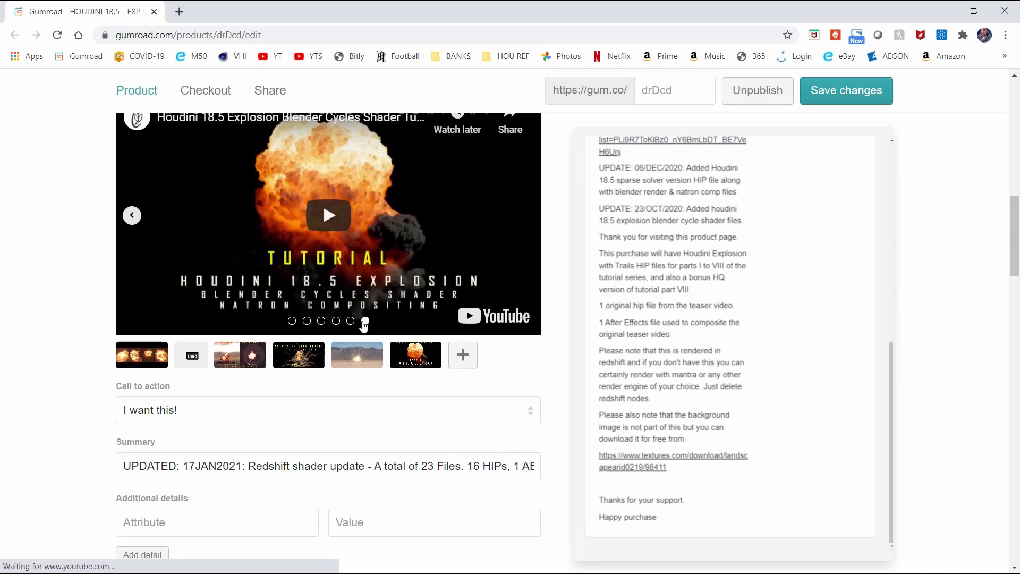
Review the explosion project files listed in the Content section of the Gumroad product page.
{"action": "scroll", "coordinate": [542, 399], "scroll_direction": "down", "scroll_amount": 4}
{"action": "scroll", "coordinate": [543, 398], "scroll_direction": "down", "scroll_amount": 6}
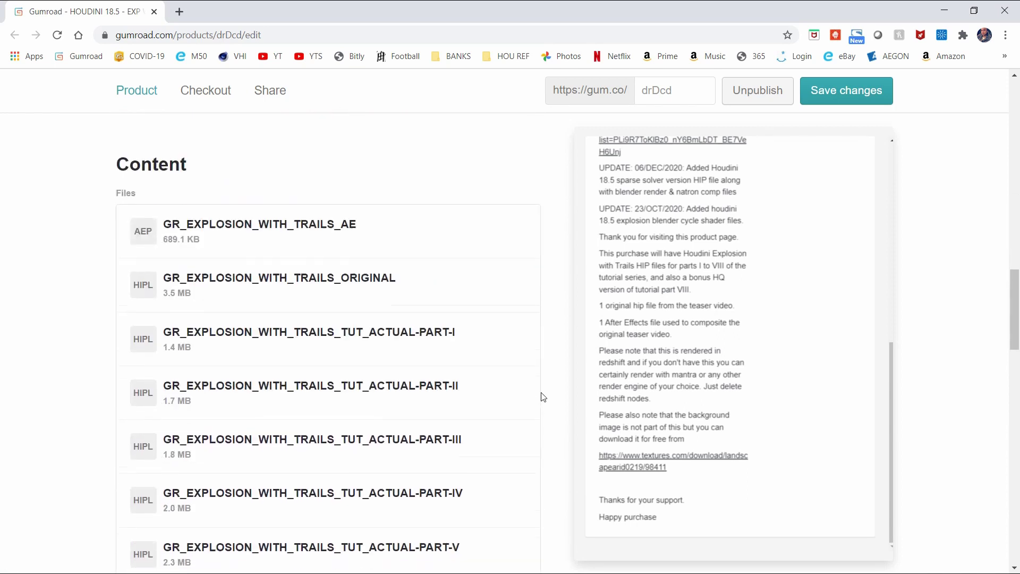
{"action": "scroll", "coordinate": [543, 397], "scroll_direction": "down", "scroll_amount": 3}
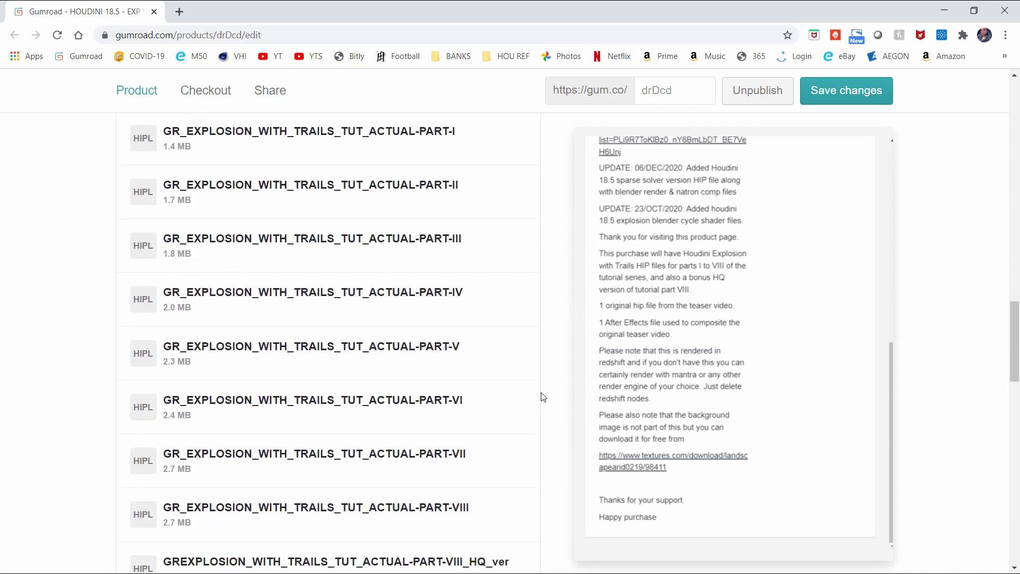
{"action": "scroll", "coordinate": [543, 398], "scroll_direction": "down", "scroll_amount": 5}
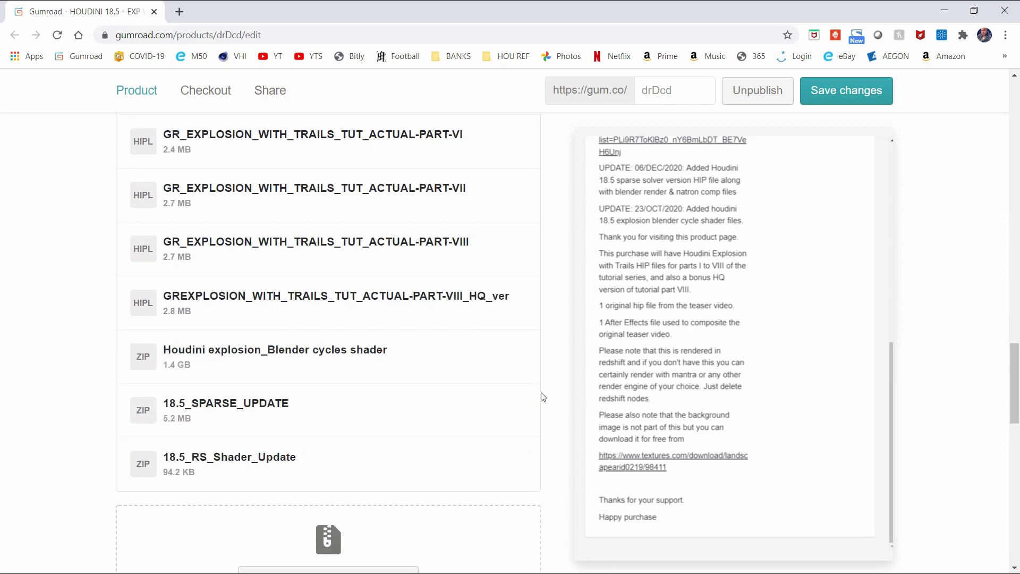
{"action": "scroll", "coordinate": [543, 398], "scroll_direction": "down", "scroll_amount": 1}
Look through the Resilient Picture Company YouTube channel and browse its HOUDINI TUTORIALS playlist.
{"action": "scroll", "coordinate": [949, 368], "scroll_direction": "down", "scroll_amount": 9}
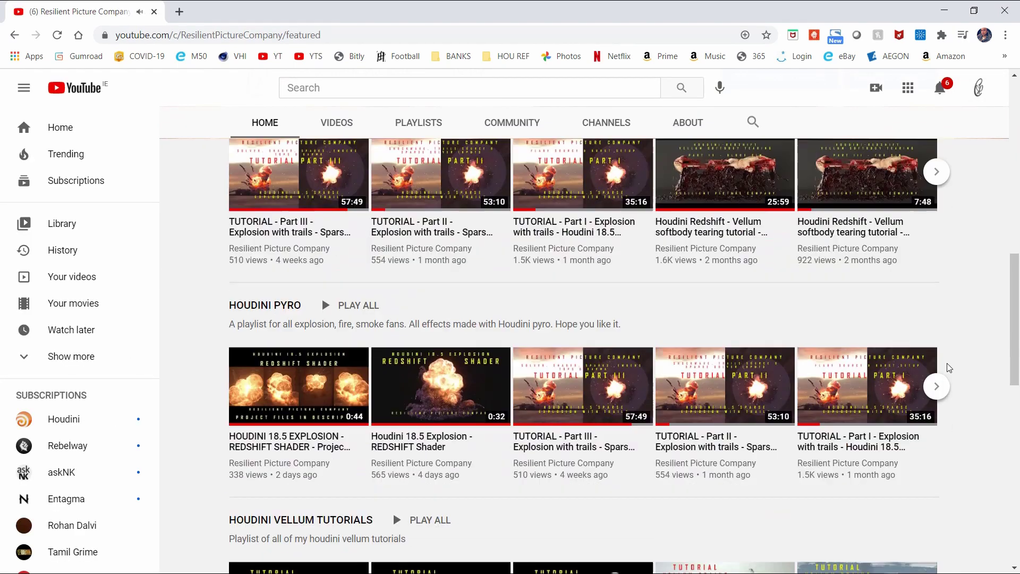
{"action": "scroll", "coordinate": [949, 368], "scroll_direction": "down", "scroll_amount": 13}
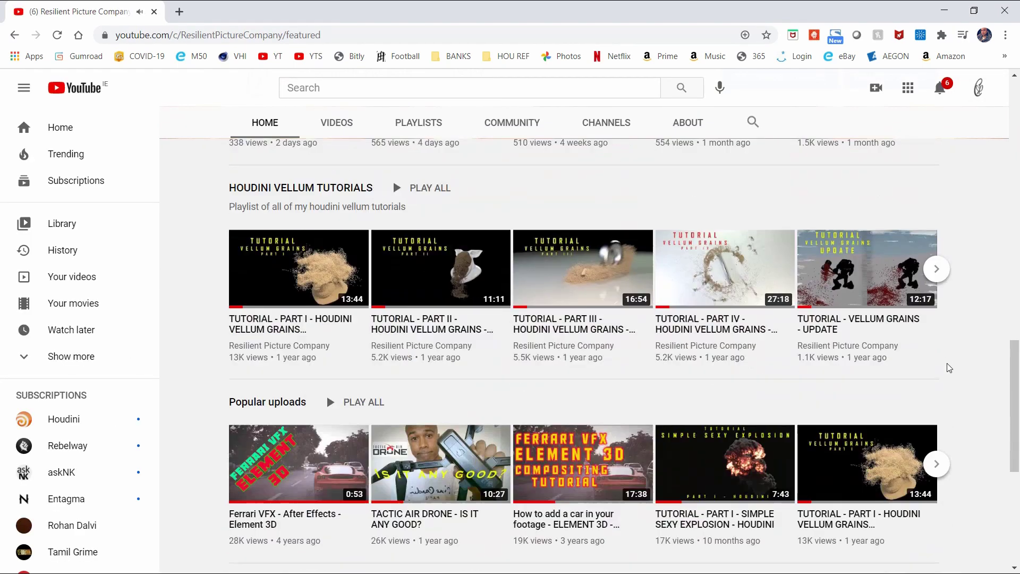
{"action": "scroll", "coordinate": [950, 367], "scroll_direction": "up", "scroll_amount": 17}
{"action": "left_click", "coordinate": [263, 266]}
{"action": "scroll", "coordinate": [765, 276], "scroll_direction": "down", "scroll_amount": 20}
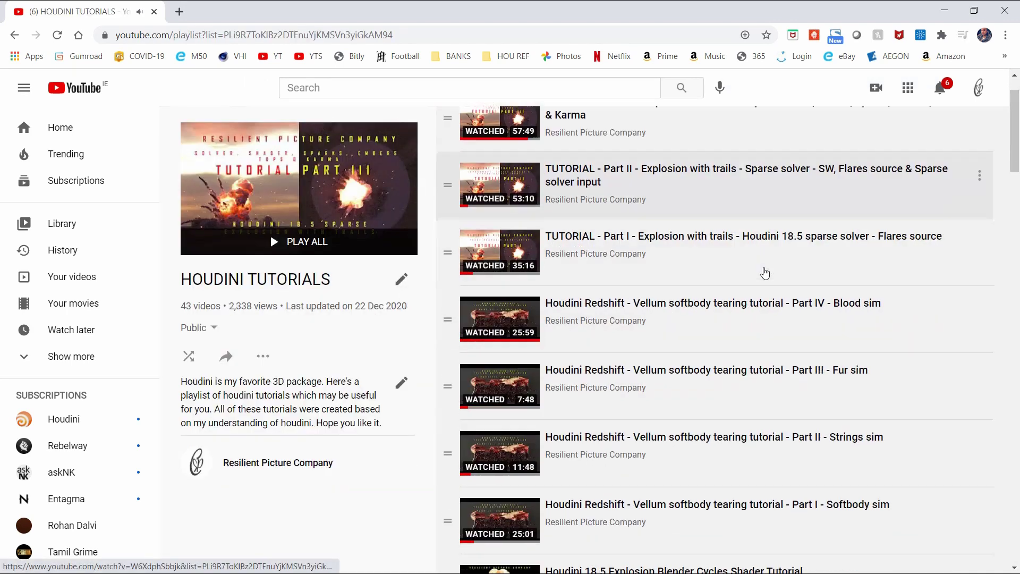
{"action": "scroll", "coordinate": [776, 325], "scroll_direction": "down", "scroll_amount": 15}
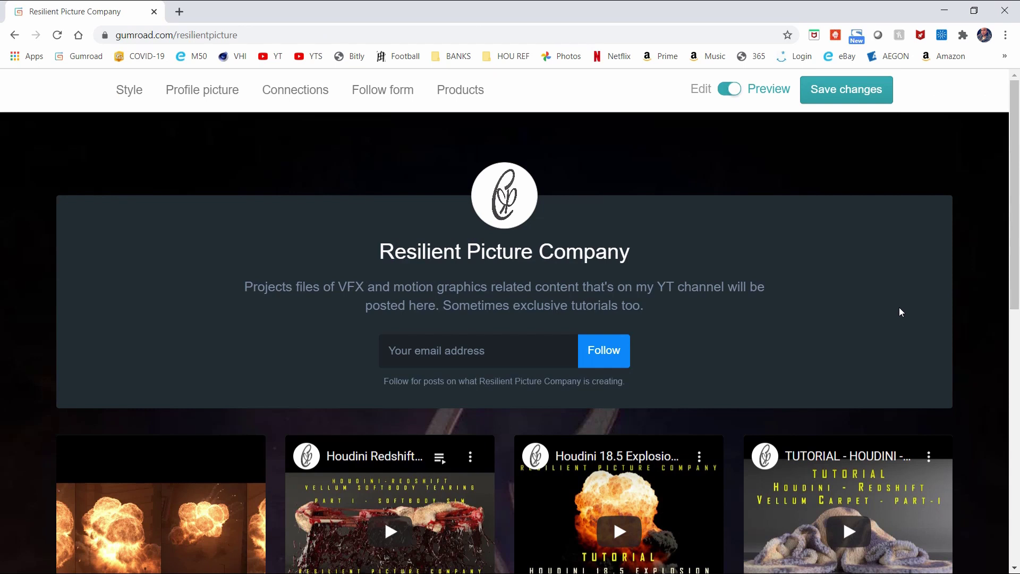
Browse the products offered on the Resilient Picture Company Gumroad store page.
{"action": "scroll", "coordinate": [899, 308], "scroll_direction": "down", "scroll_amount": 3}
{"action": "scroll", "coordinate": [994, 312], "scroll_direction": "down", "scroll_amount": 1}
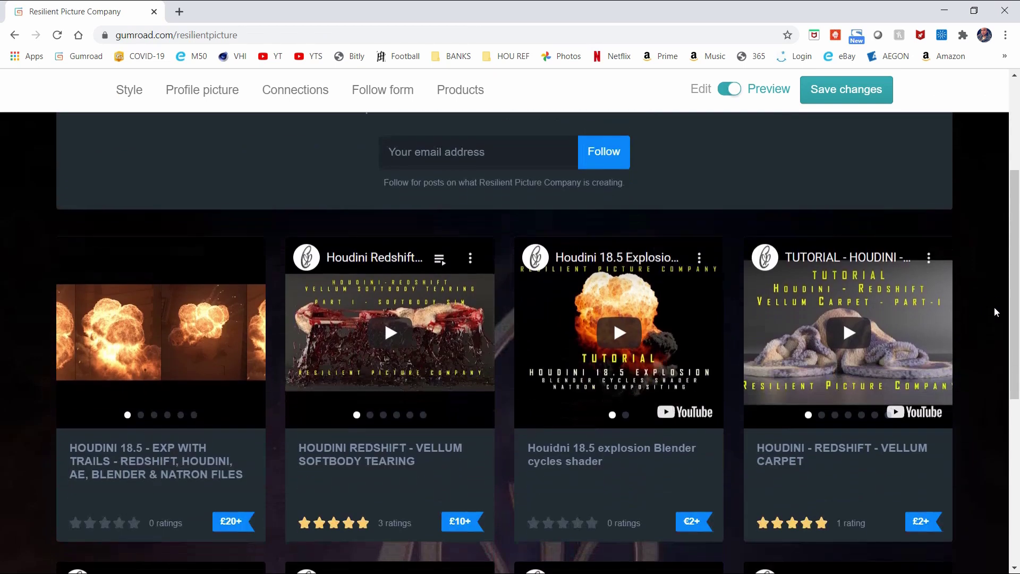
{"action": "scroll", "coordinate": [990, 317], "scroll_direction": "down", "scroll_amount": 1}
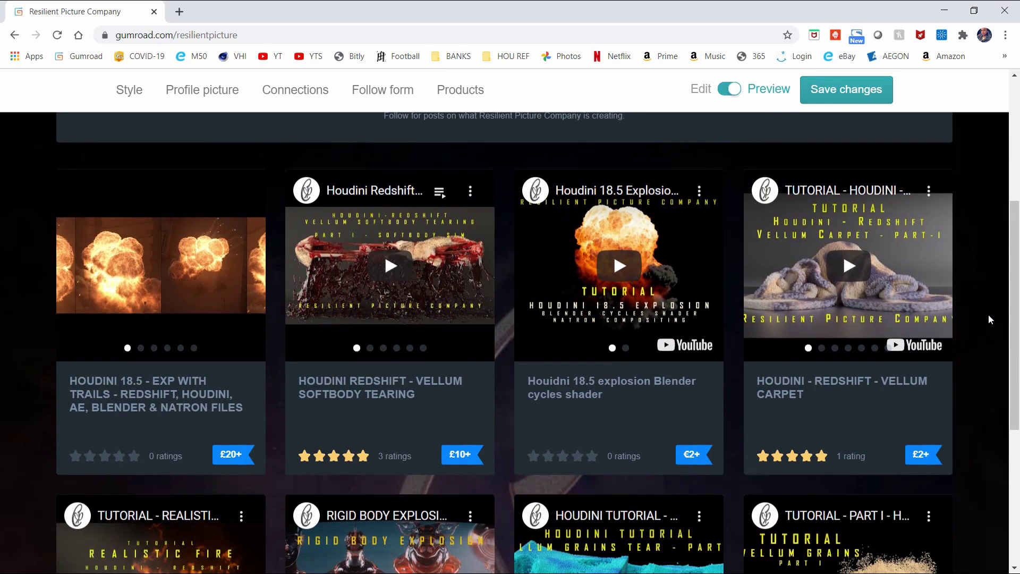
{"action": "scroll", "coordinate": [989, 319], "scroll_direction": "down", "scroll_amount": 1}
{"action": "scroll", "coordinate": [988, 319], "scroll_direction": "down", "scroll_amount": 2}
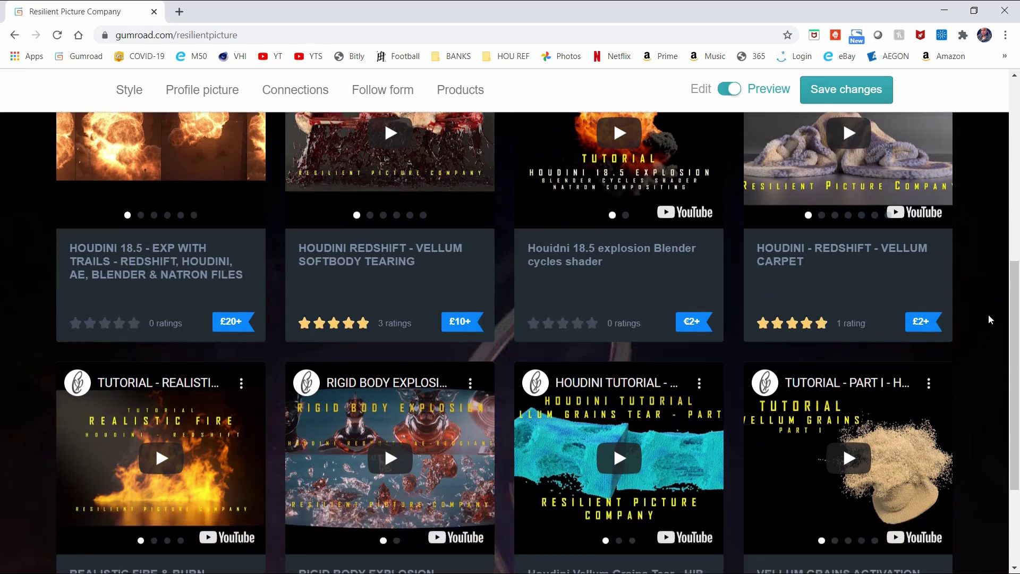
{"action": "scroll", "coordinate": [988, 314], "scroll_direction": "down", "scroll_amount": 2}
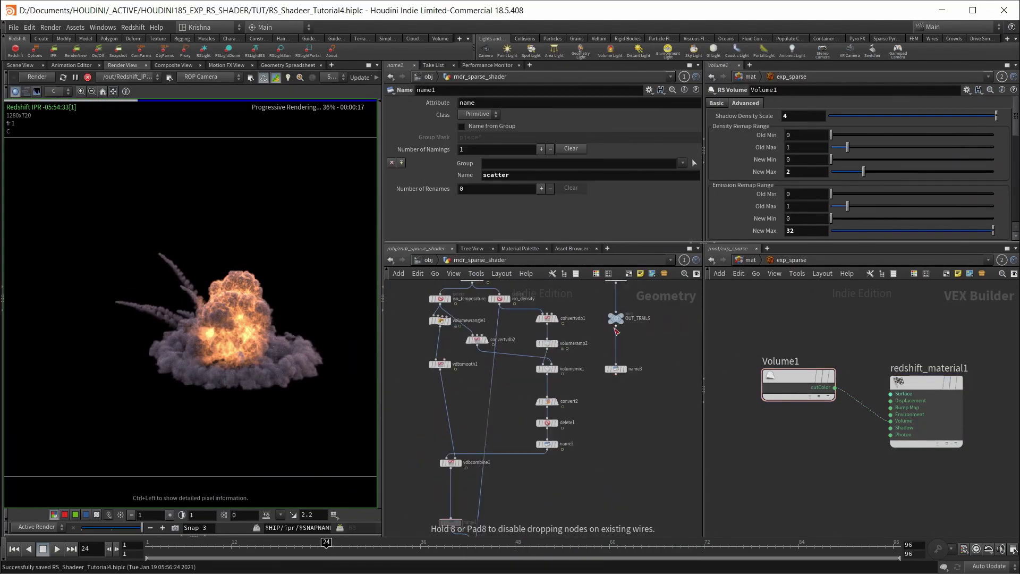
{"action": "key", "text": "alt+Tab"}
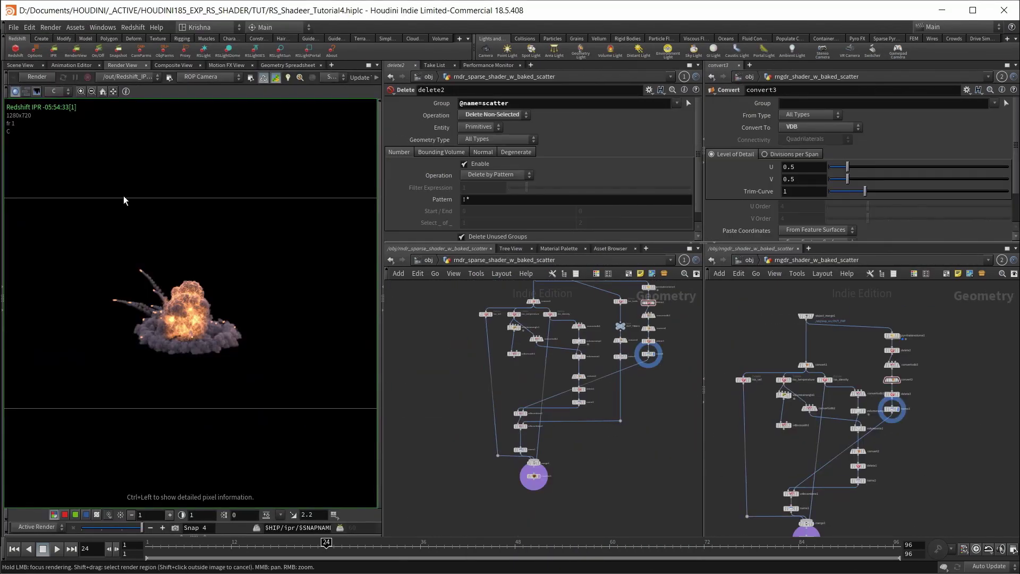
{"action": "left_click", "coordinate": [420, 551]}
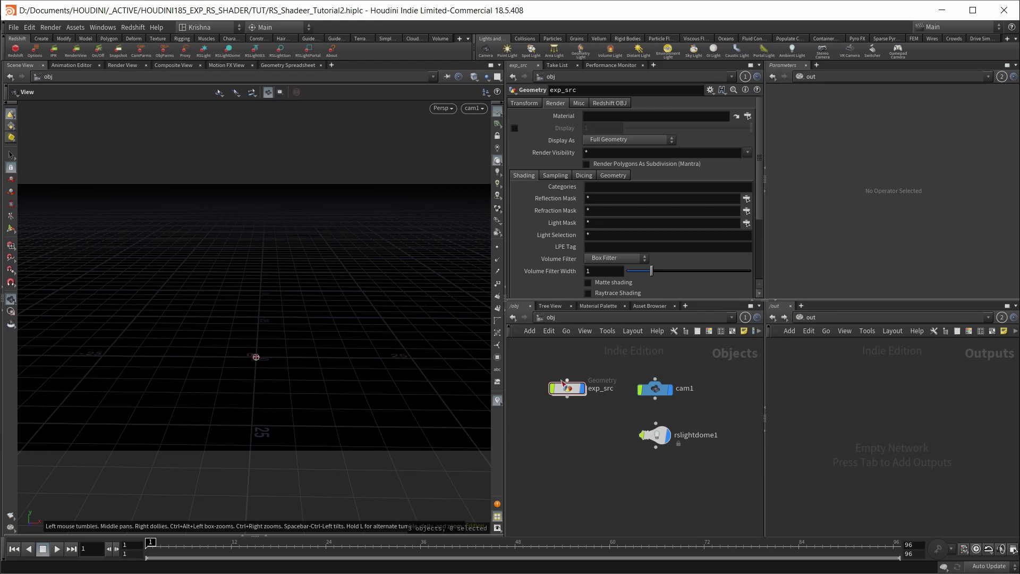
Review the cam1 camera's view settings and its list of resolution presets.
{"action": "mouse_move", "coordinate": [569, 389]}
{"action": "left_click", "coordinate": [655, 389]}
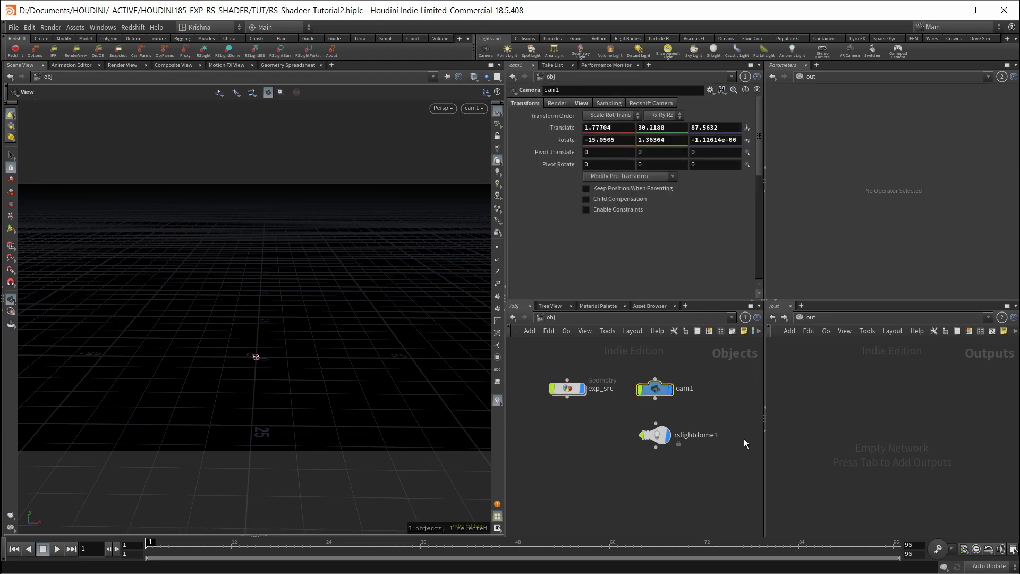
{"action": "left_click", "coordinate": [580, 104]}
{"action": "left_click", "coordinate": [747, 128]}
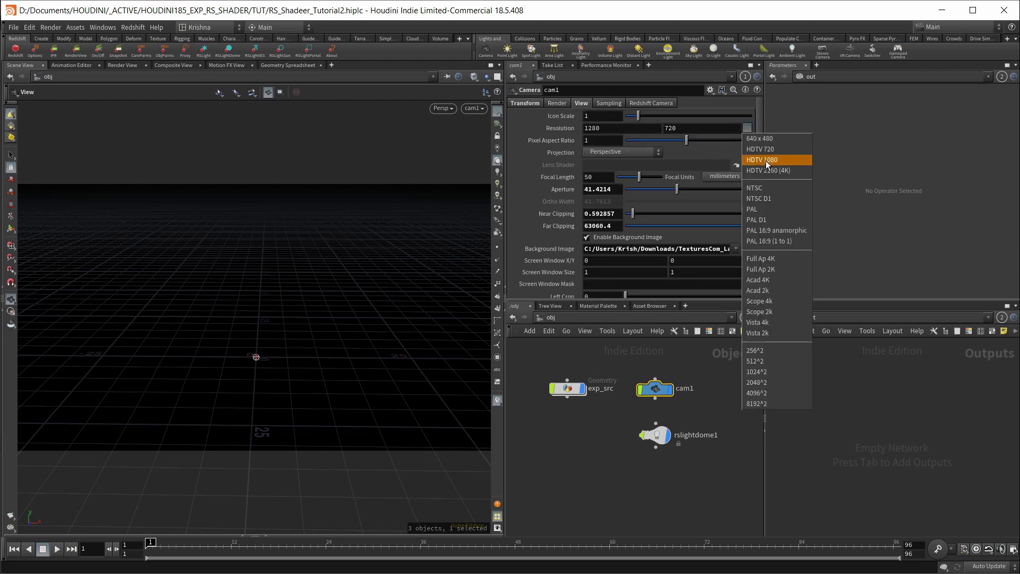
{"action": "left_click", "coordinate": [723, 154]}
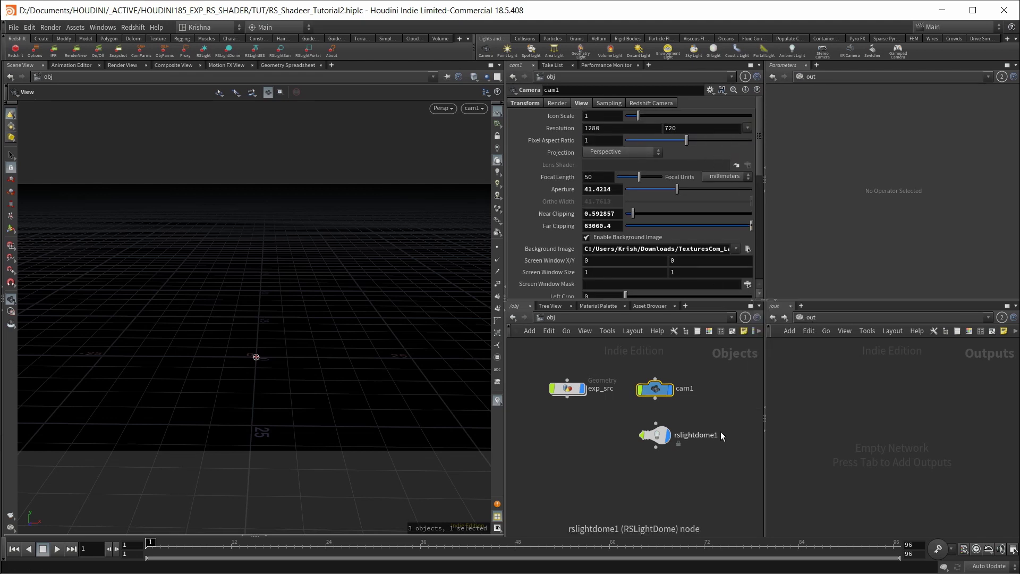
Examine the rslightdome1 light's dome map file and its volume contribution scale.
{"action": "left_click", "coordinate": [659, 445]}
{"action": "scroll", "coordinate": [583, 160], "scroll_direction": "up", "scroll_amount": 5}
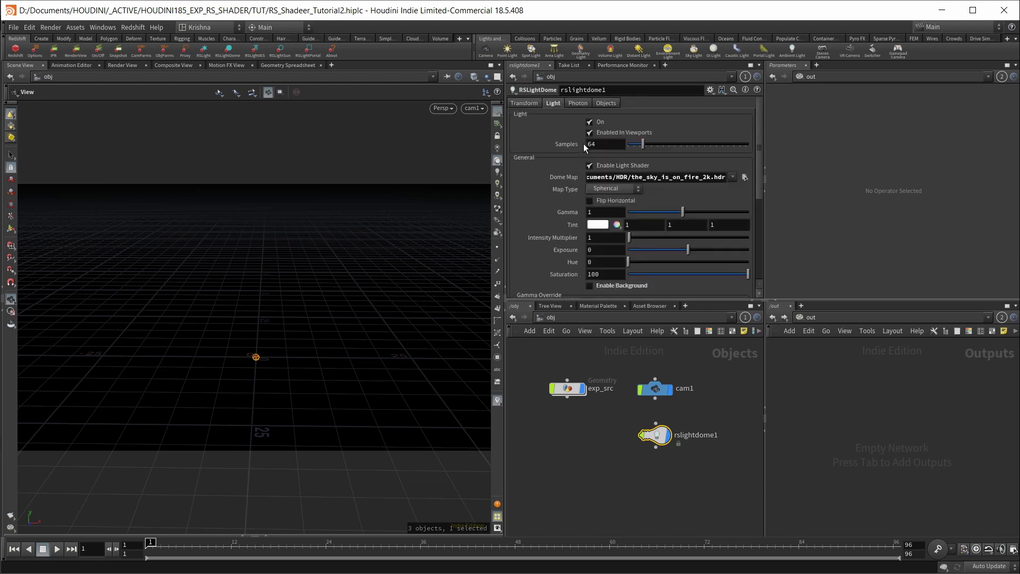
{"action": "left_click_drag", "start_coordinate": [601, 179], "coordinate": [726, 178]}
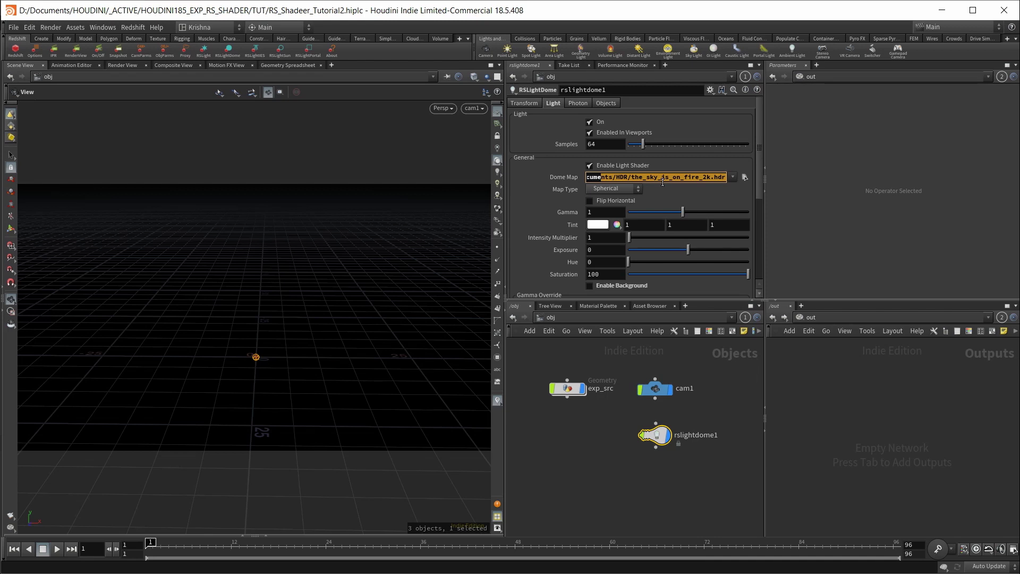
{"action": "scroll", "coordinate": [578, 251], "scroll_direction": "down", "scroll_amount": 5}
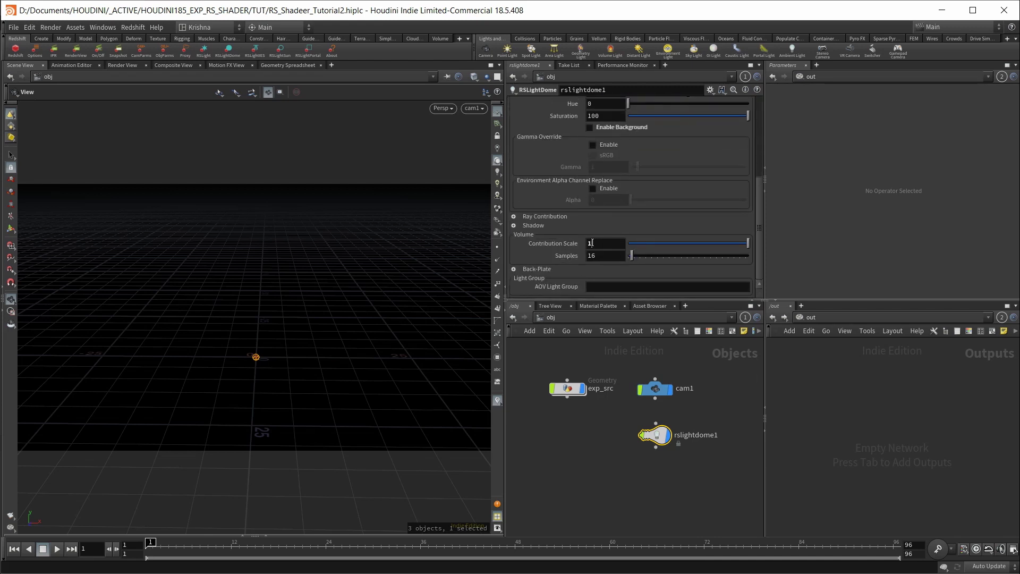
{"action": "left_click", "coordinate": [592, 243]}
{"action": "double_click", "coordinate": [592, 244]}
{"action": "key", "text": "Return"}
{"action": "left_click", "coordinate": [700, 422]}
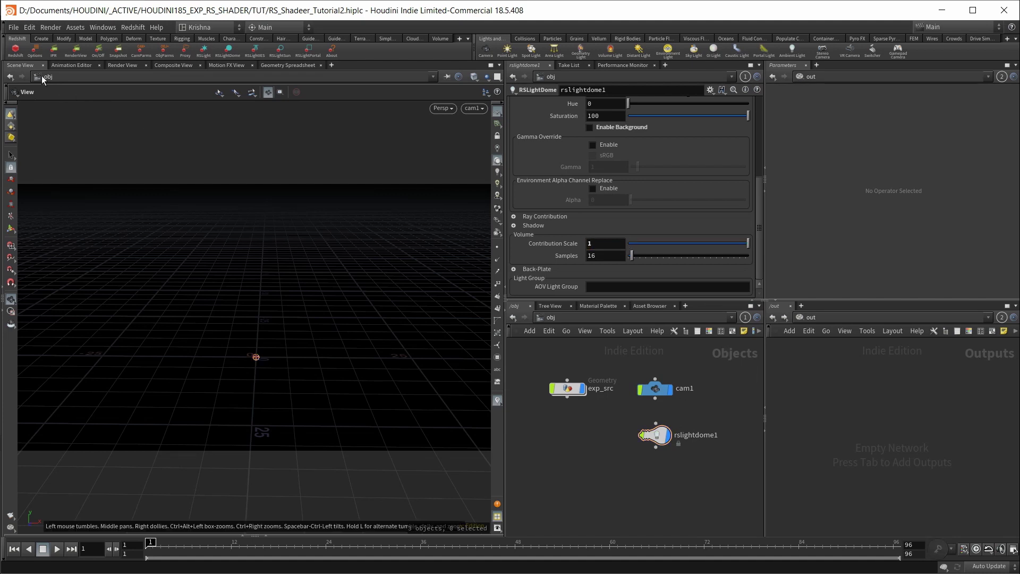
Create the Redshift ROP and IPR output nodes and set Redshift_ROP1 as the IPR node's linked ROP.
{"action": "left_click", "coordinate": [15, 49]}
{"action": "left_click_drag", "start_coordinate": [860, 390], "coordinate": [859, 390]}
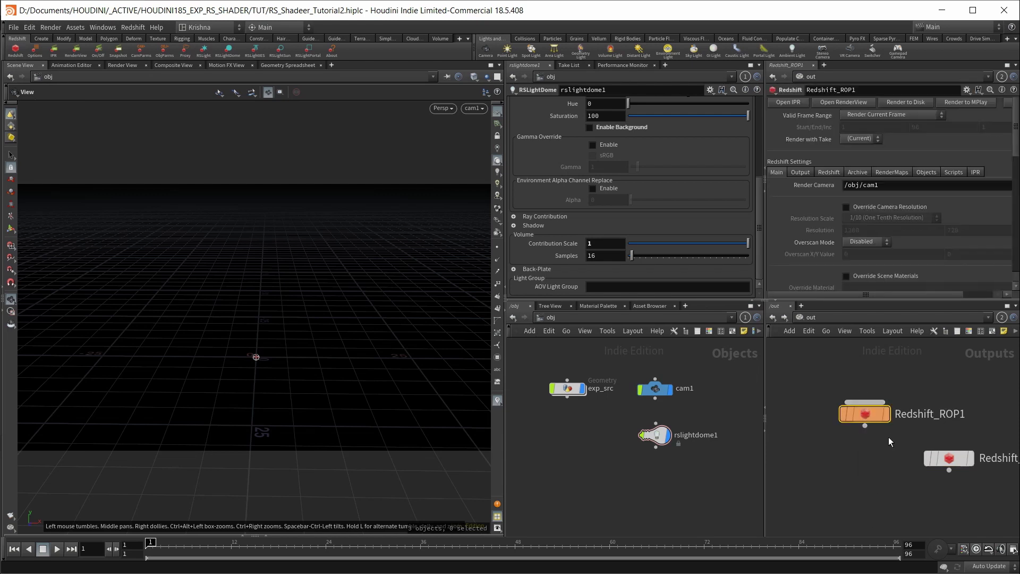
{"action": "left_click_drag", "start_coordinate": [898, 481], "coordinate": [944, 451]}
{"action": "left_click_drag", "start_coordinate": [866, 418], "coordinate": [847, 157]}
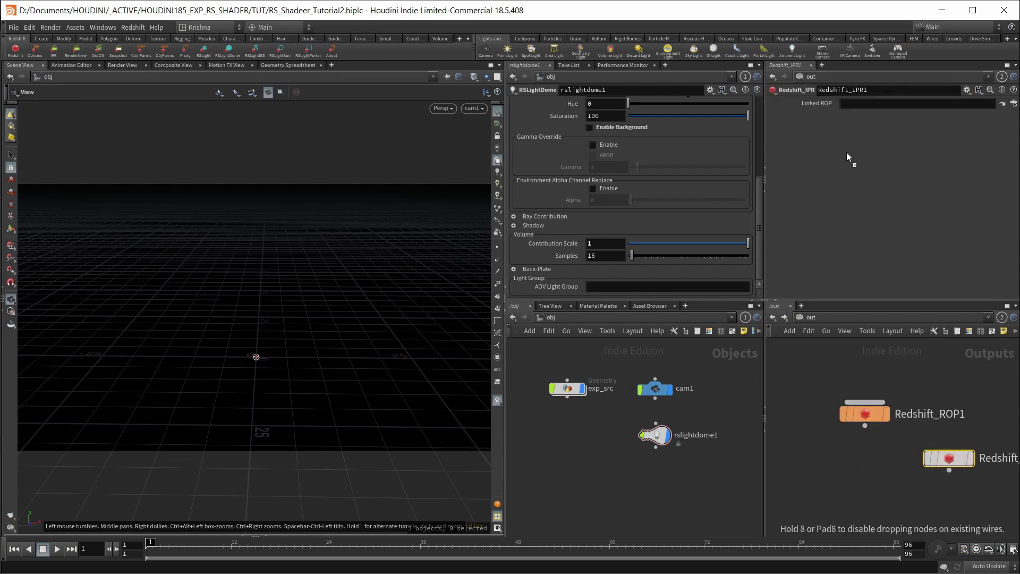
{"action": "left_click_drag", "start_coordinate": [848, 101], "coordinate": [848, 103]}
Add an RS Volume node in the mat network and save the scene.
{"action": "left_click", "coordinate": [805, 318]}
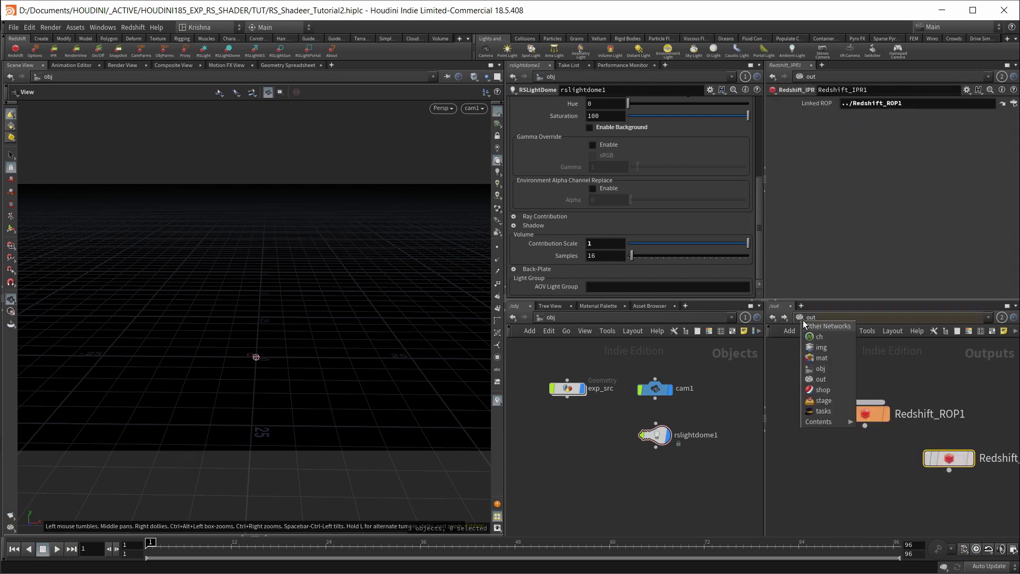
{"action": "left_click", "coordinate": [851, 366]}
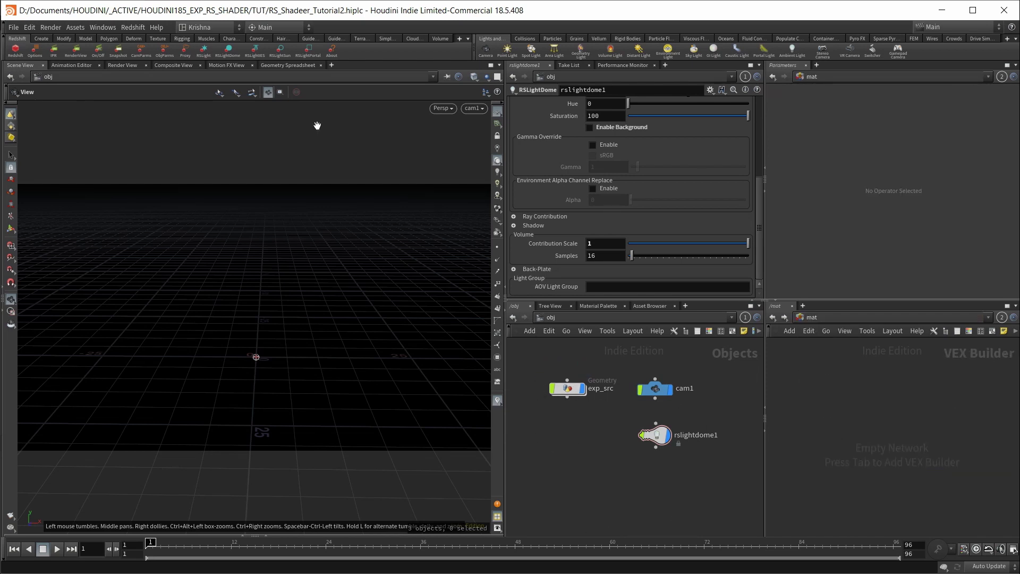
{"action": "key", "text": "Tab"}
{"action": "type", "text": "rsv"}
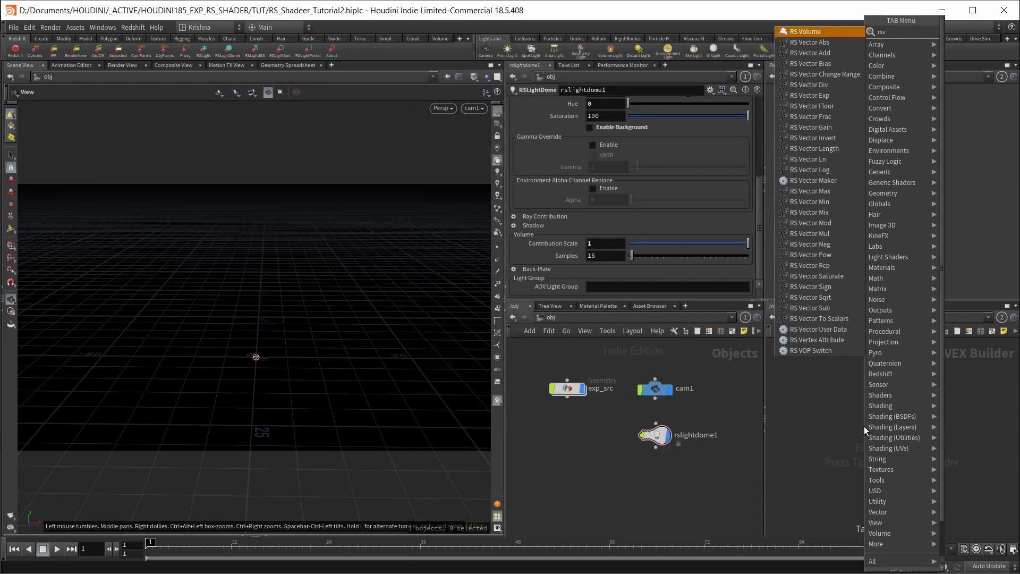
{"action": "key", "text": "Return"}
{"action": "left_click", "coordinate": [864, 426]}
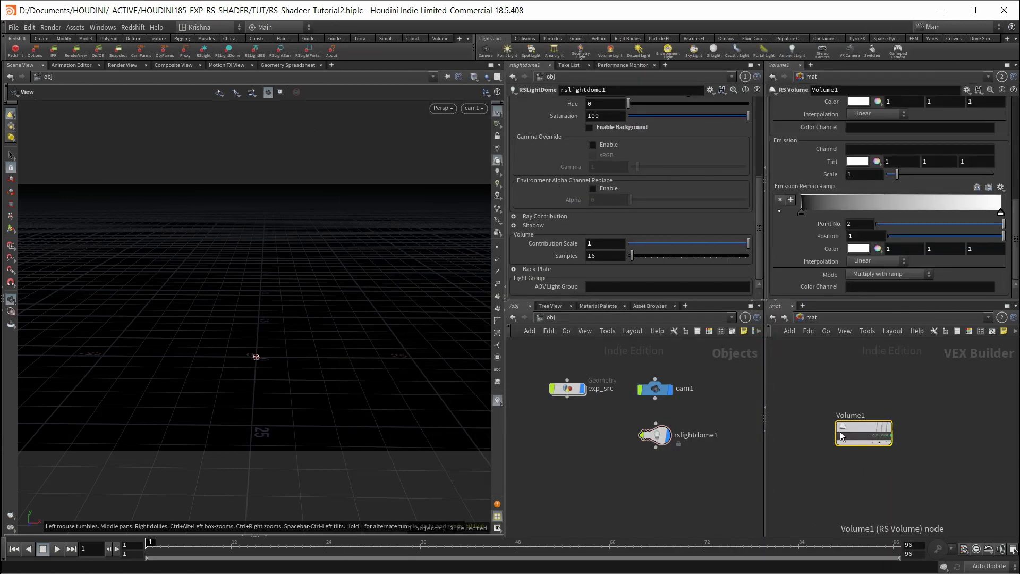
{"action": "key", "text": "ctrl+s"}
Inside the exp_src geometry, move the timeline to frame 24 and select the fireball file node.
{"action": "double_click", "coordinate": [568, 387]}
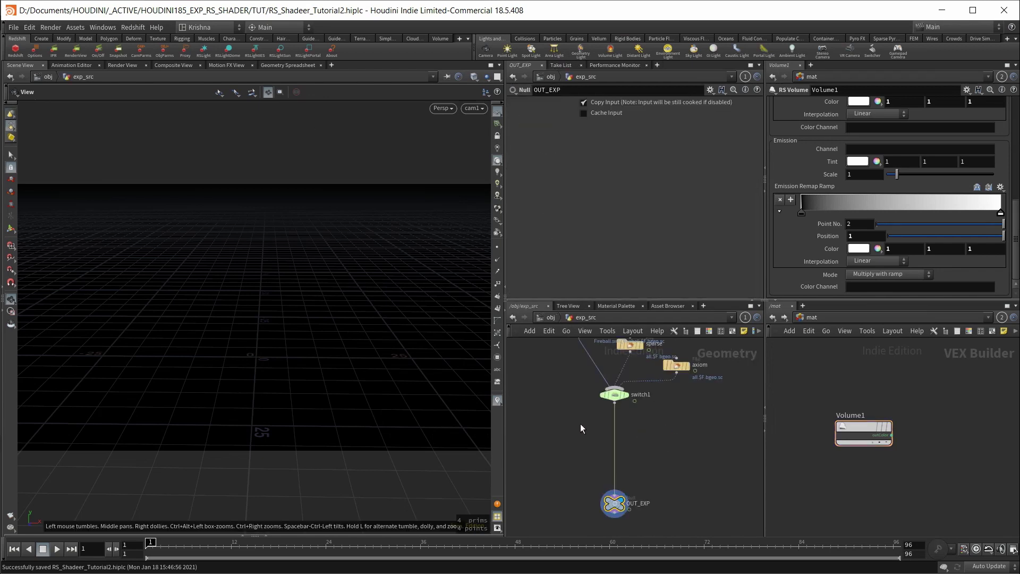
{"action": "middle_click_drag", "start_coordinate": [594, 401], "coordinate": [600, 461]}
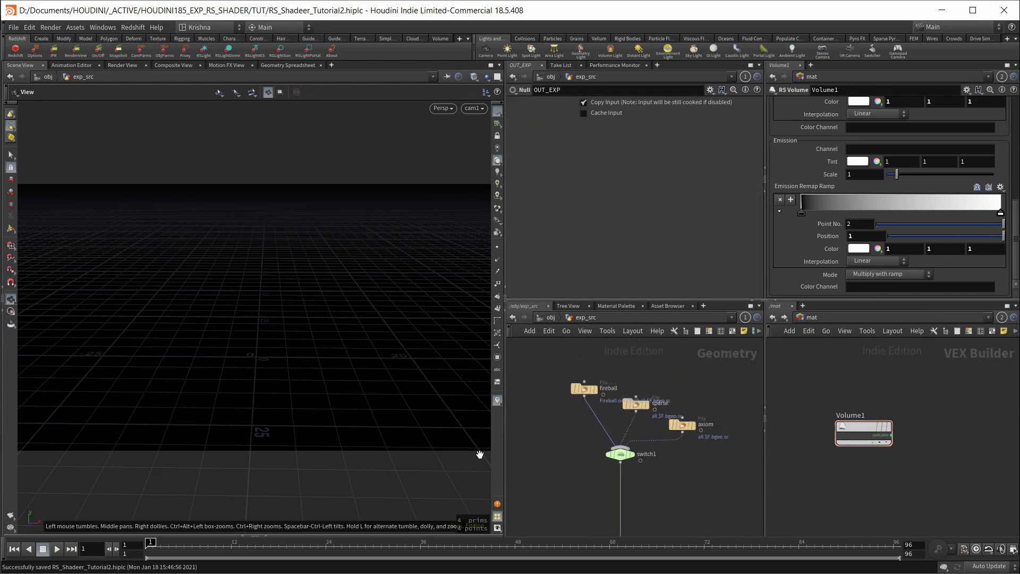
{"action": "left_click", "coordinate": [326, 543]}
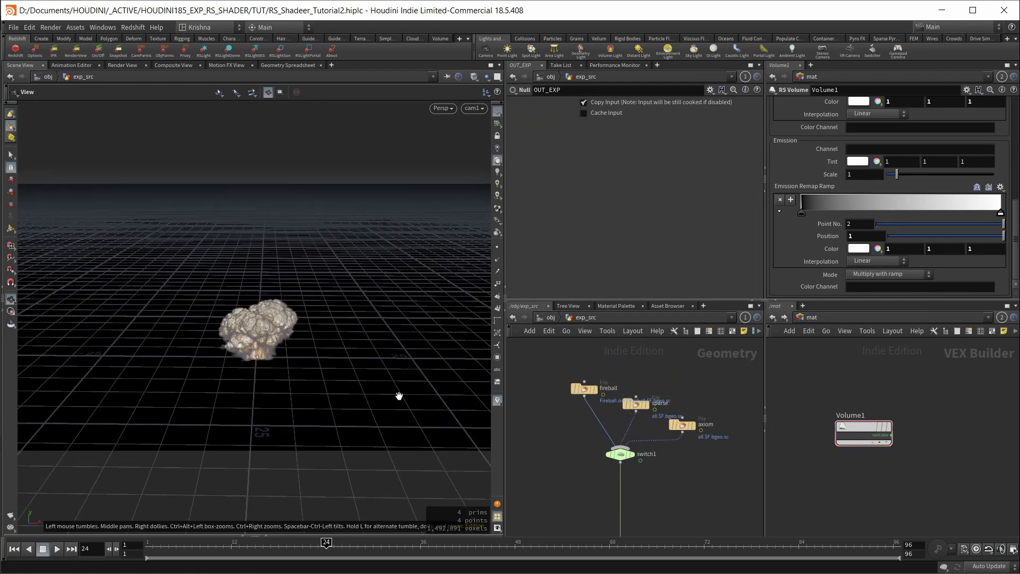
{"action": "left_click", "coordinate": [584, 388]}
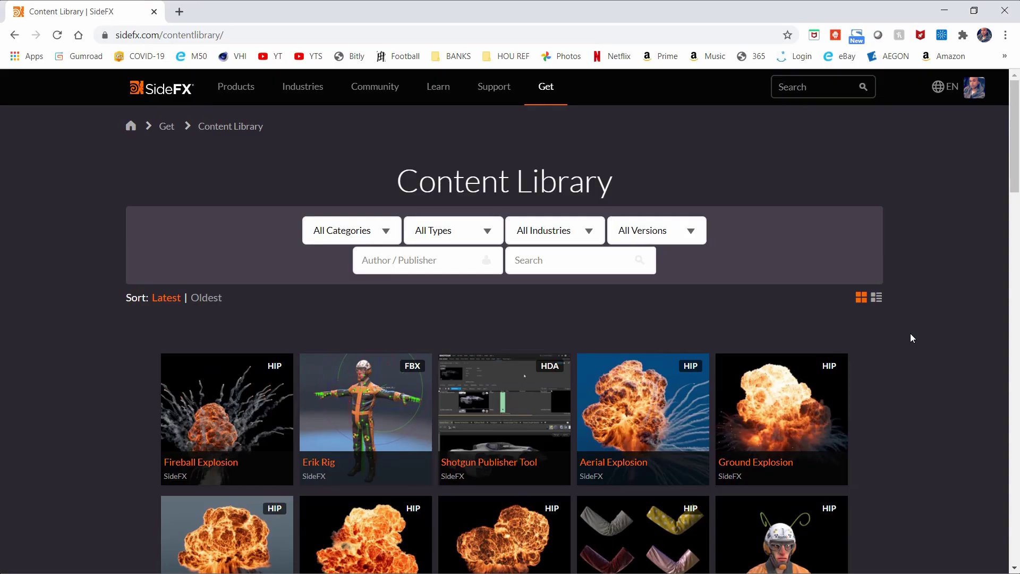
Browse the explosion project files in the SideFX Content Library in the browser.
{"action": "scroll", "coordinate": [910, 333], "scroll_direction": "down", "scroll_amount": 2}
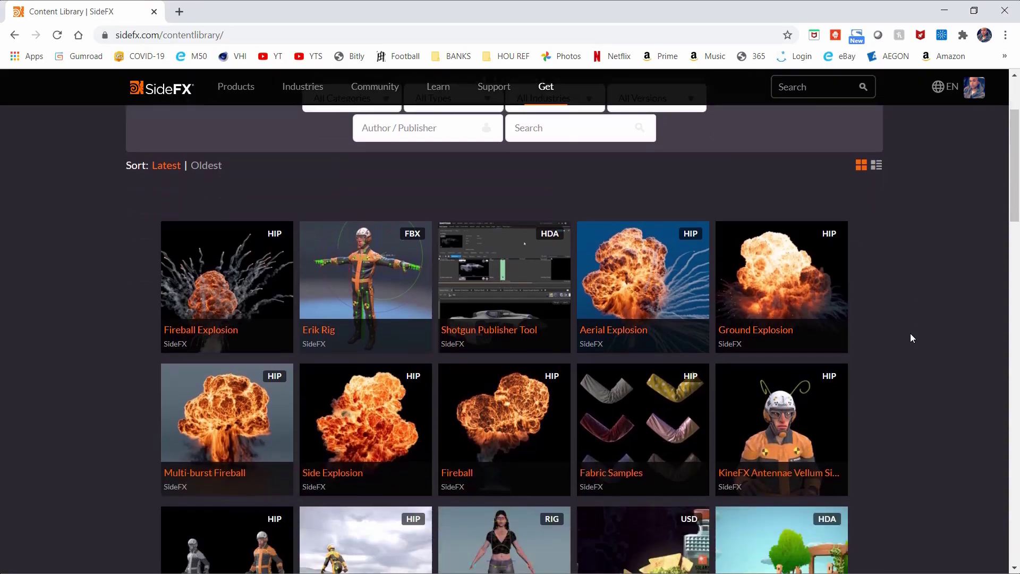
{"action": "scroll", "coordinate": [911, 333], "scroll_direction": "down", "scroll_amount": 3}
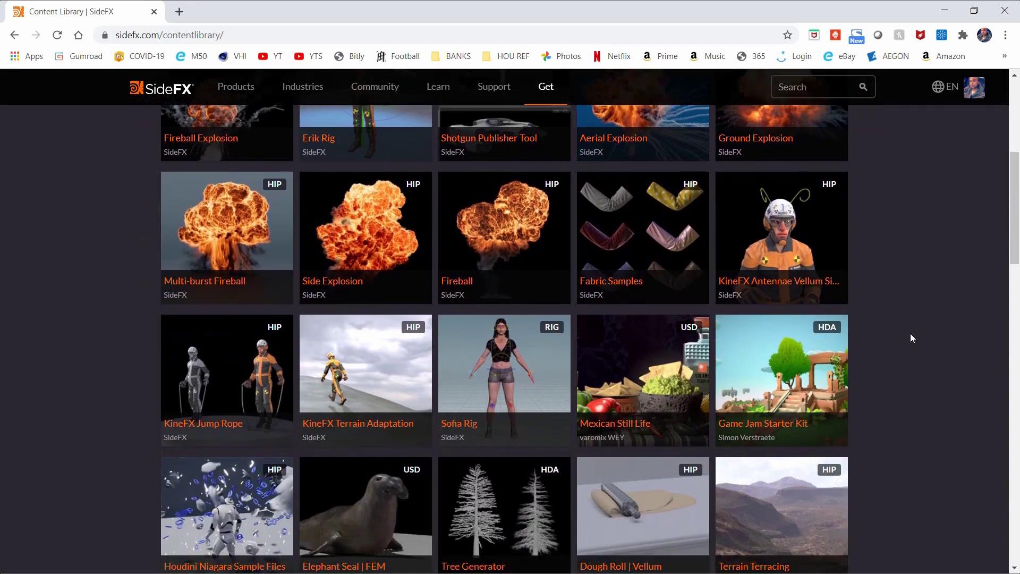
{"action": "scroll", "coordinate": [910, 333], "scroll_direction": "down", "scroll_amount": 1}
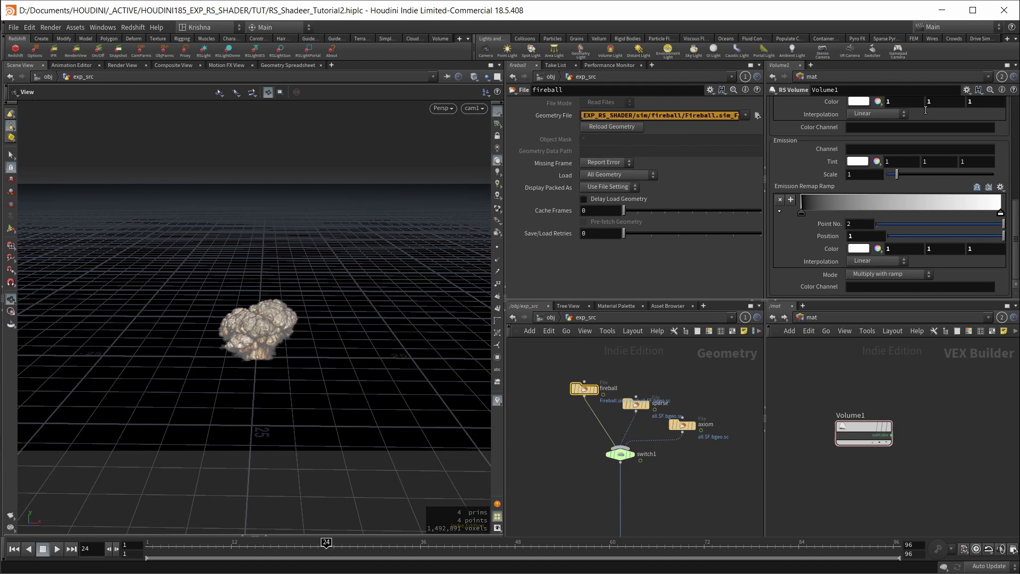
Check the fireball node's geometry file path in Houdini and select the sparse file node.
{"action": "left_click_drag", "start_coordinate": [925, 110], "coordinate": [926, 110]}
{"action": "left_click", "coordinate": [658, 372]}
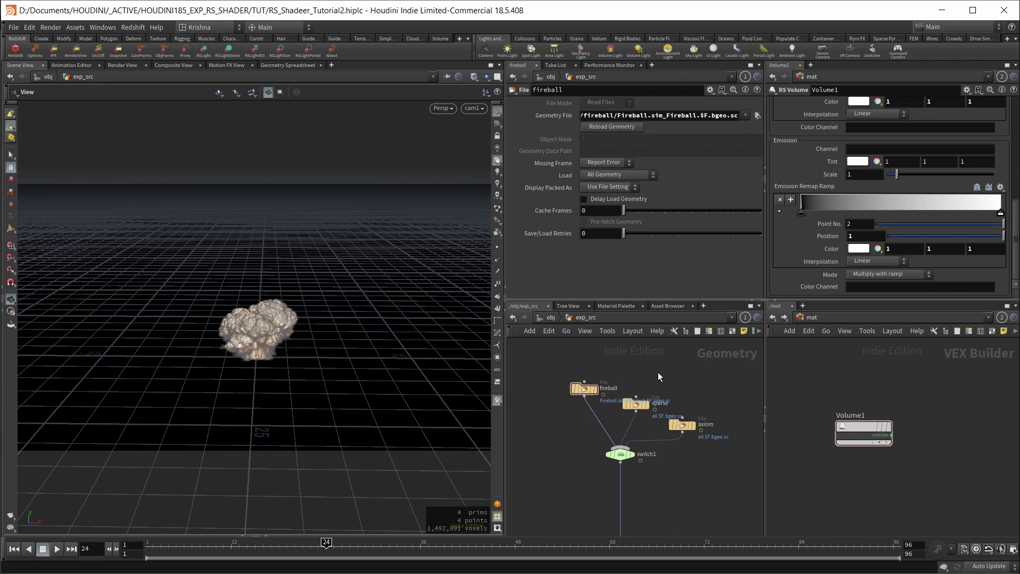
{"action": "left_click", "coordinate": [638, 407]}
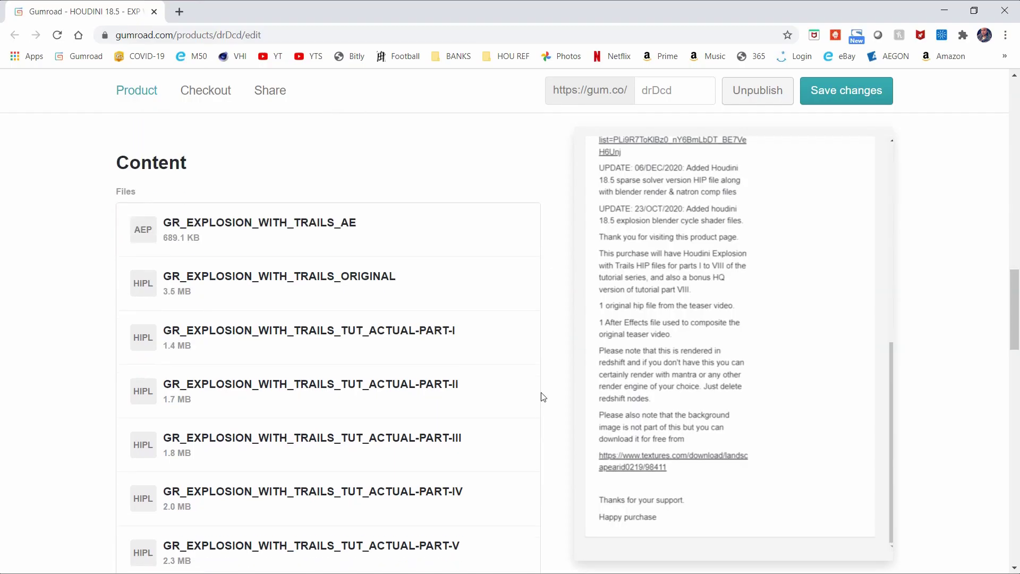
Browse the content file list of the Houdini explosion product on Gumroad in the browser down to the 18.5 updates.
{"action": "scroll", "coordinate": [543, 397], "scroll_direction": "down", "scroll_amount": 1}
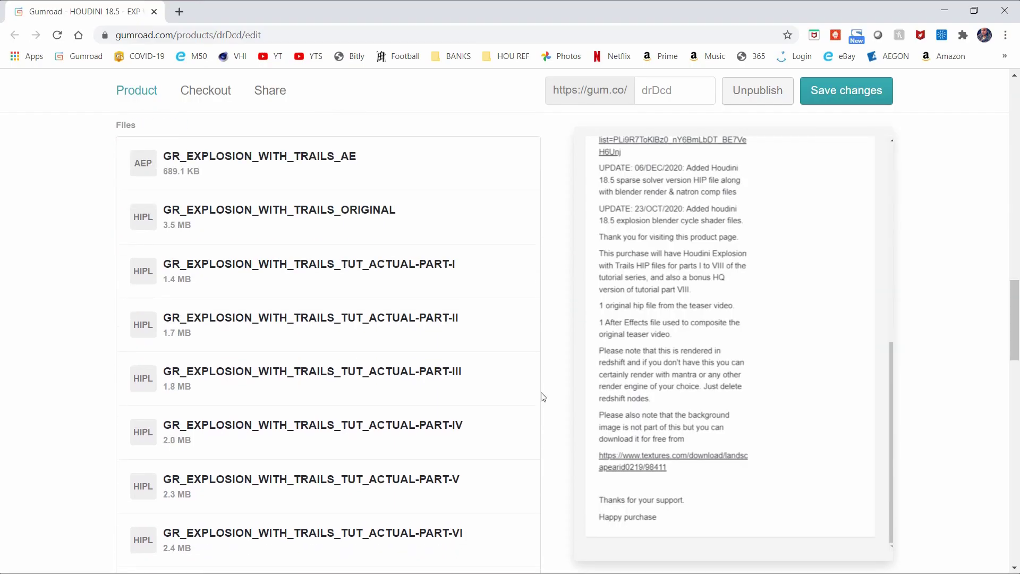
{"action": "scroll", "coordinate": [543, 397], "scroll_direction": "down", "scroll_amount": 2}
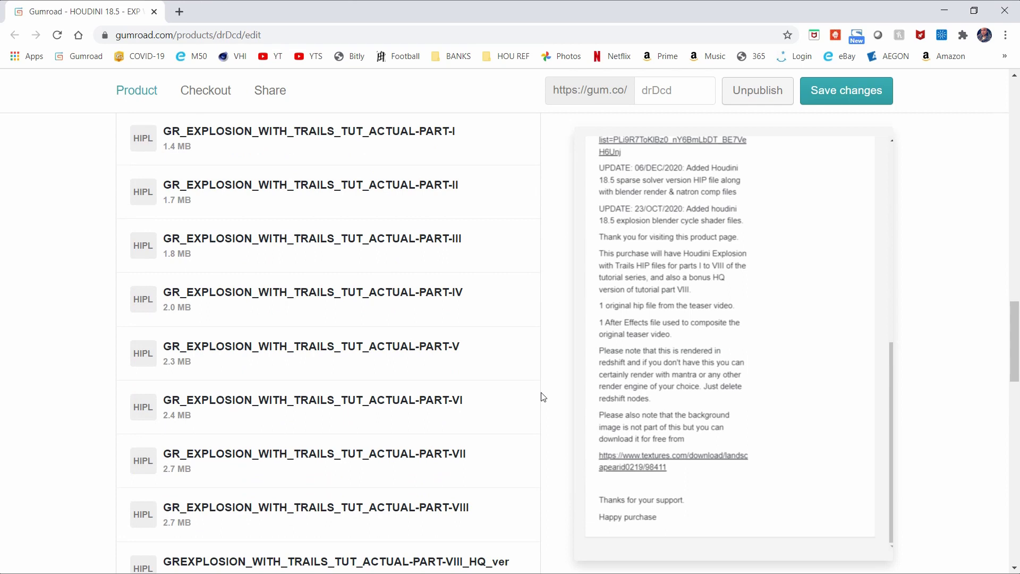
{"action": "scroll", "coordinate": [543, 397], "scroll_direction": "down", "scroll_amount": 5}
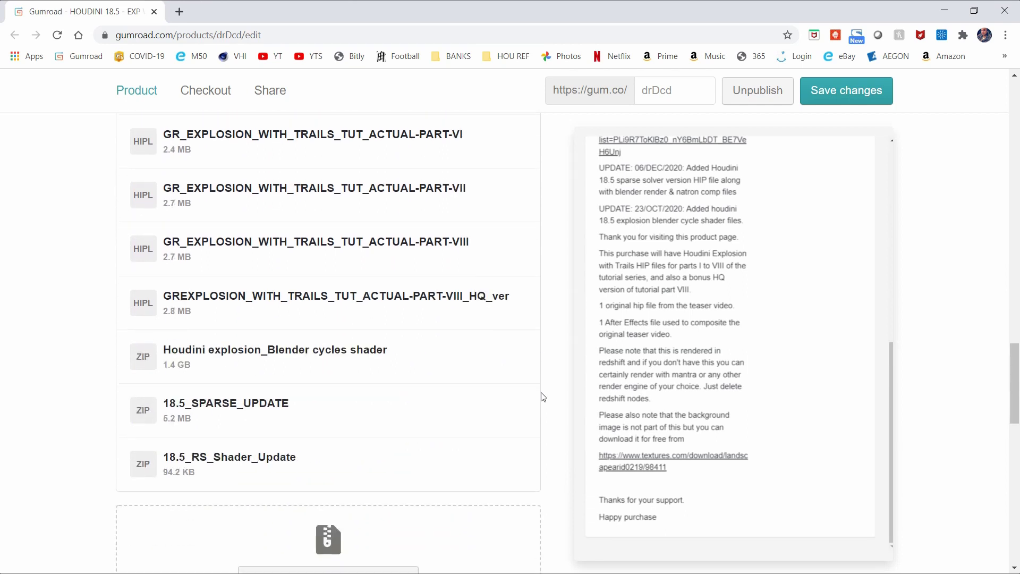
{"action": "scroll", "coordinate": [543, 397], "scroll_direction": "down", "scroll_amount": 1}
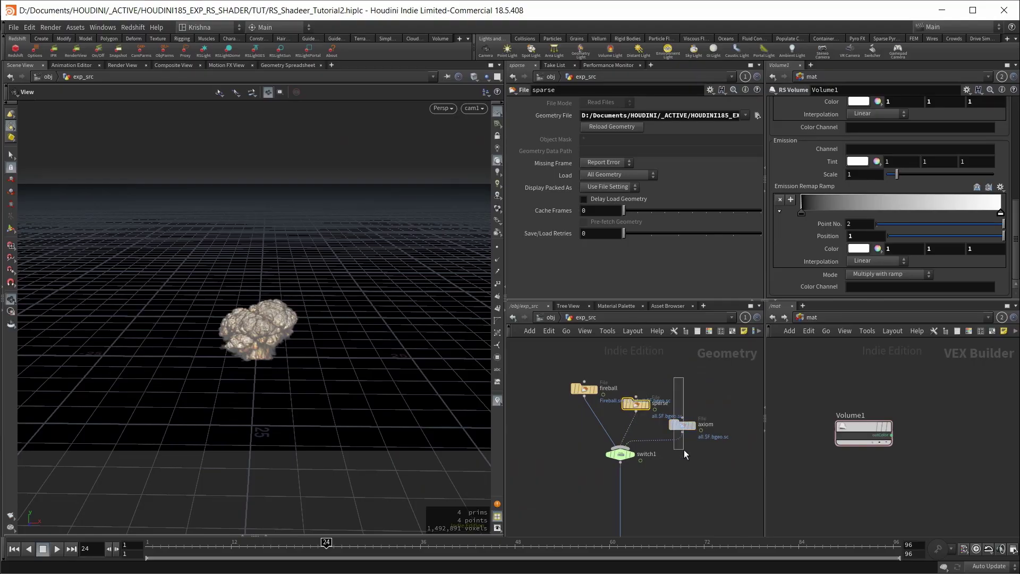
In Houdini's exp_src network, check the axiom file node, reselect fireball, and move the timeline to frame 36 after previewing frame 48.
{"action": "left_click_drag", "start_coordinate": [684, 450], "coordinate": [683, 449]}
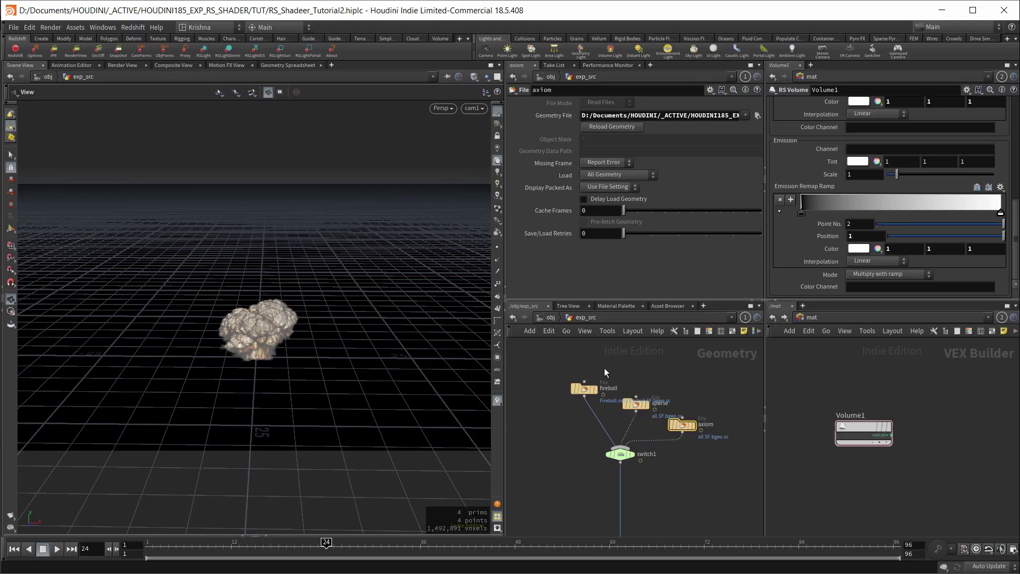
{"action": "left_click", "coordinate": [584, 388]}
{"action": "middle_click_drag", "start_coordinate": [686, 492], "coordinate": [669, 455]}
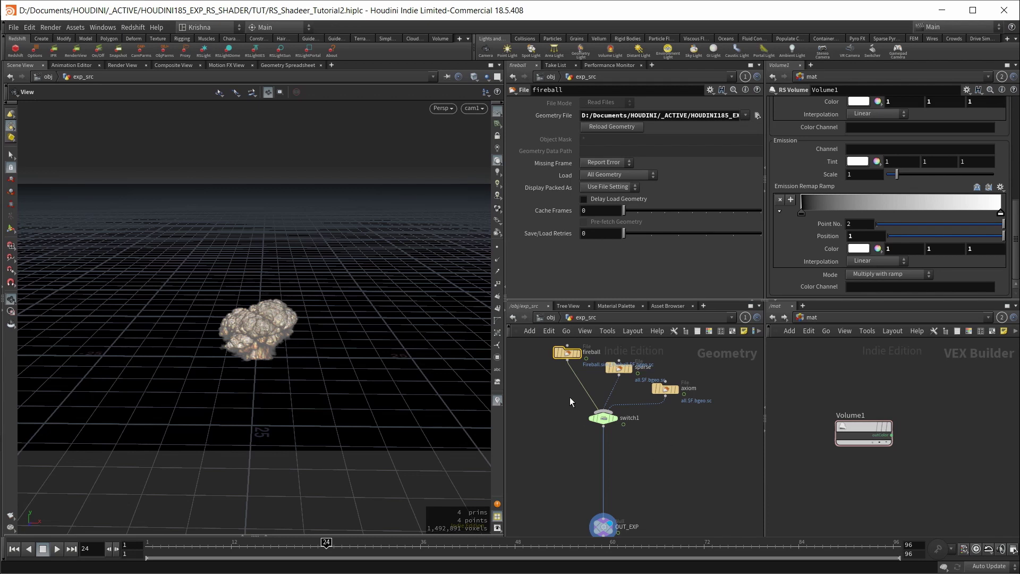
{"action": "left_click", "coordinate": [515, 542]}
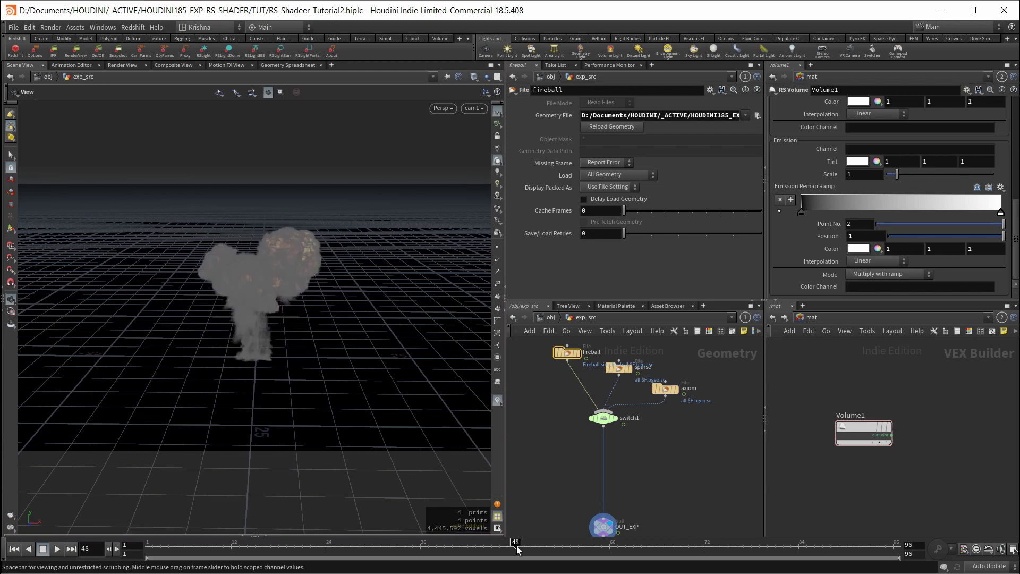
{"action": "left_click", "coordinate": [421, 543]}
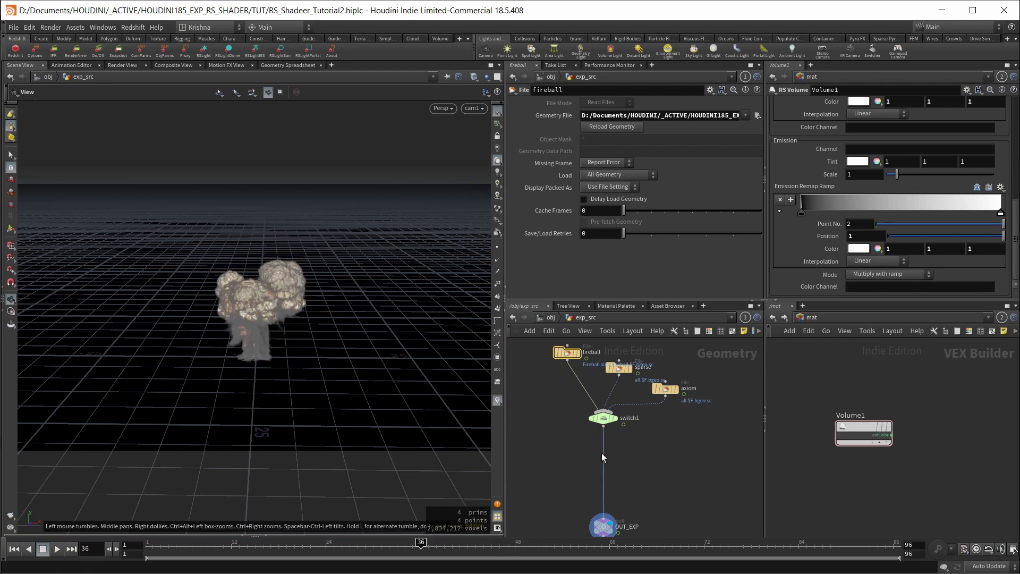
Examine the node info of the fireball and sparse file nodes for their volume fields and attributes, and check the axiom node.
{"action": "middle_click_drag", "start_coordinate": [553, 426], "coordinate": [558, 440]}
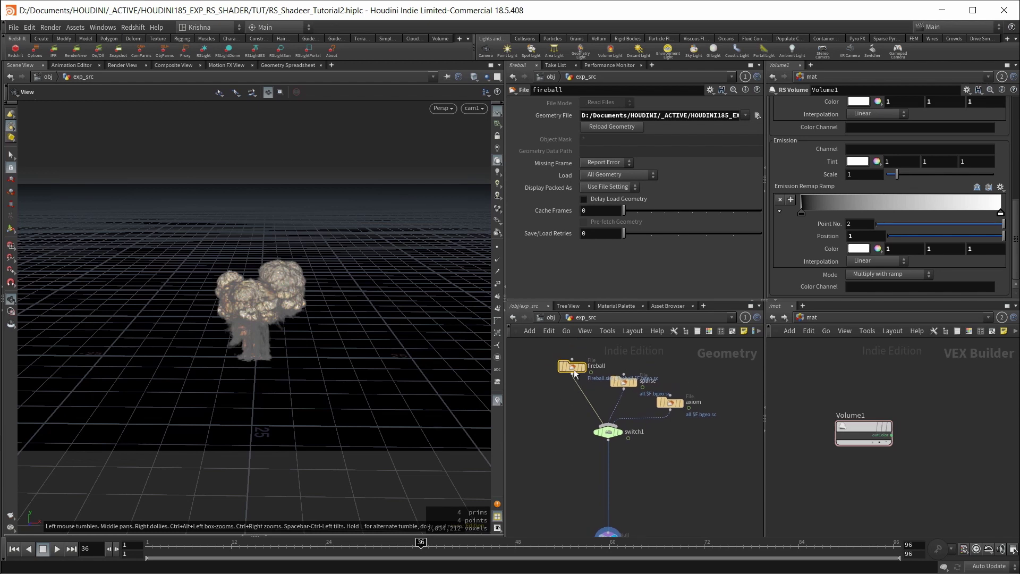
{"action": "left_click", "coordinate": [559, 366]}
{"action": "scroll", "coordinate": [664, 332], "scroll_direction": "down", "scroll_amount": 1}
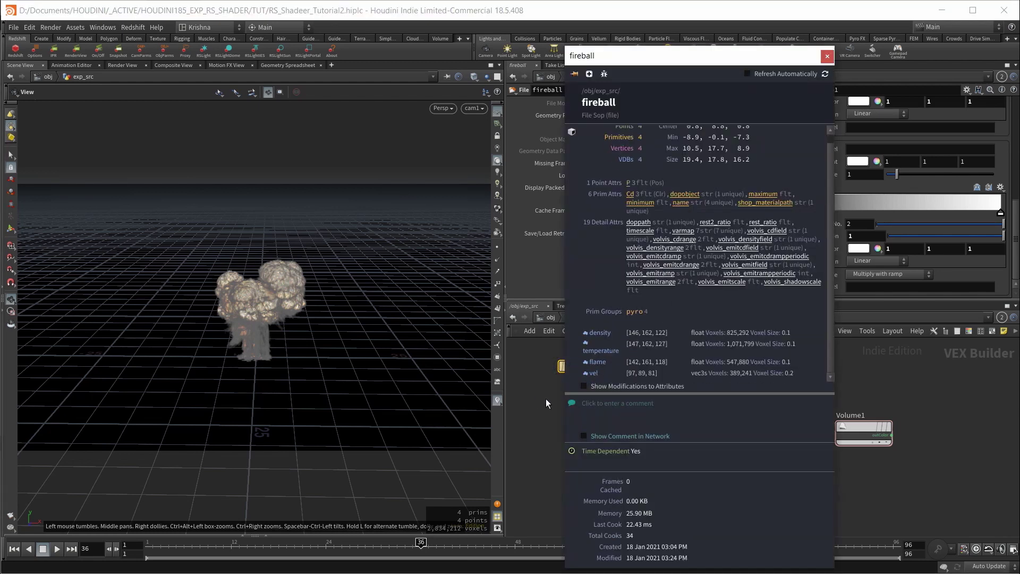
{"action": "left_click", "coordinate": [606, 384]}
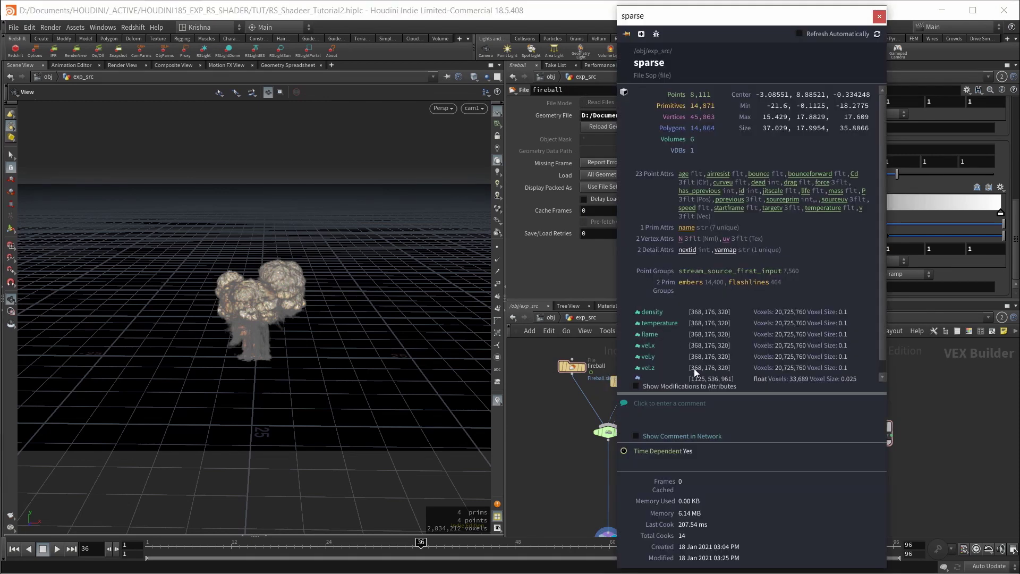
{"action": "scroll", "coordinate": [664, 326], "scroll_direction": "down", "scroll_amount": 1}
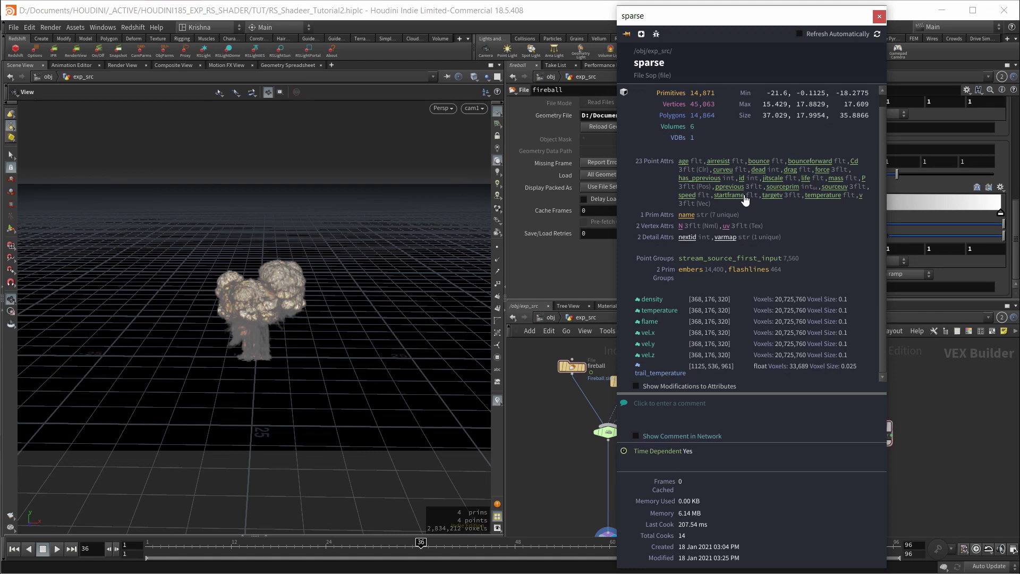
{"action": "left_click", "coordinate": [668, 404]}
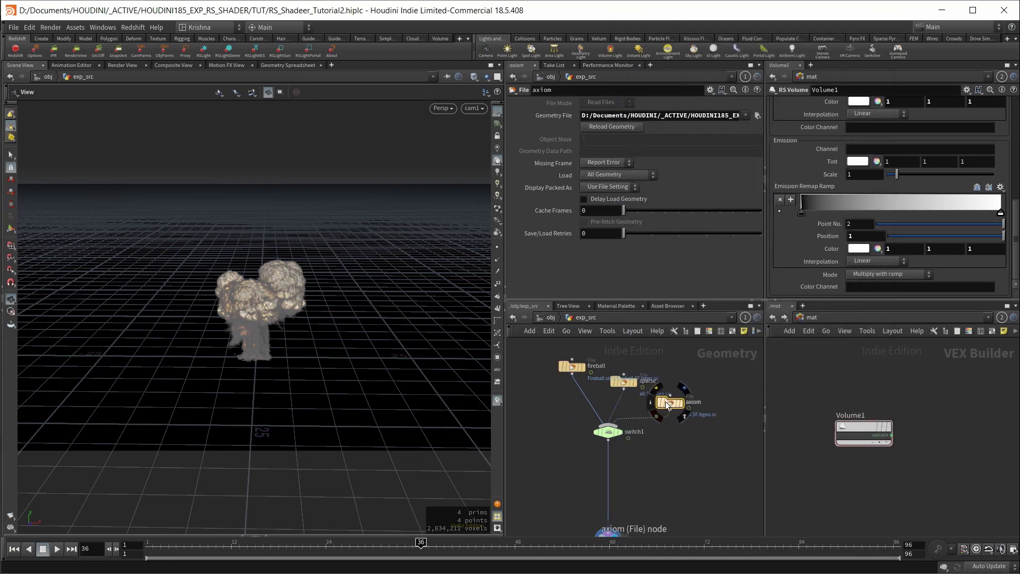
{"action": "left_click", "coordinate": [569, 366]}
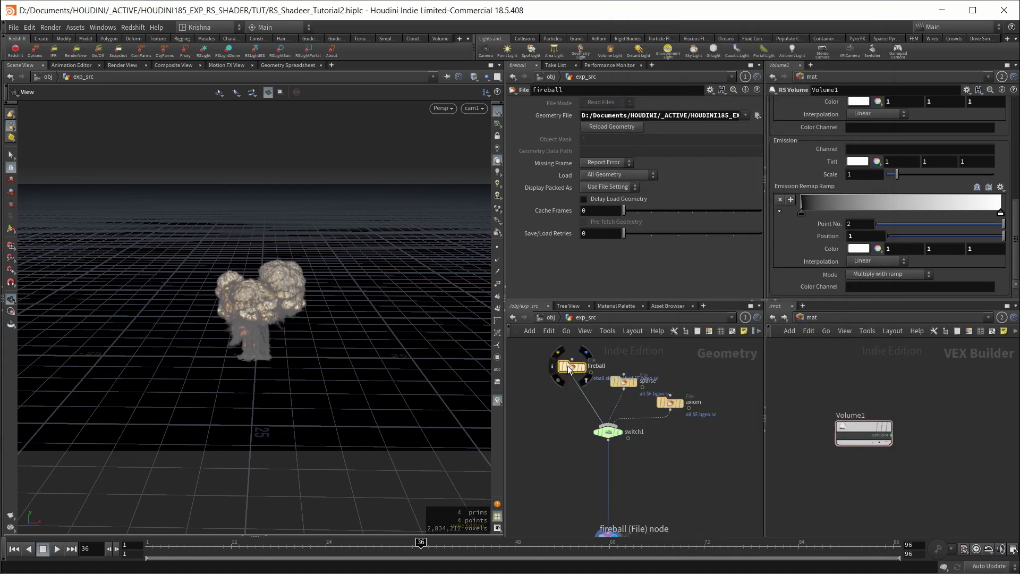
{"action": "mouse_move", "coordinate": [552, 366]}
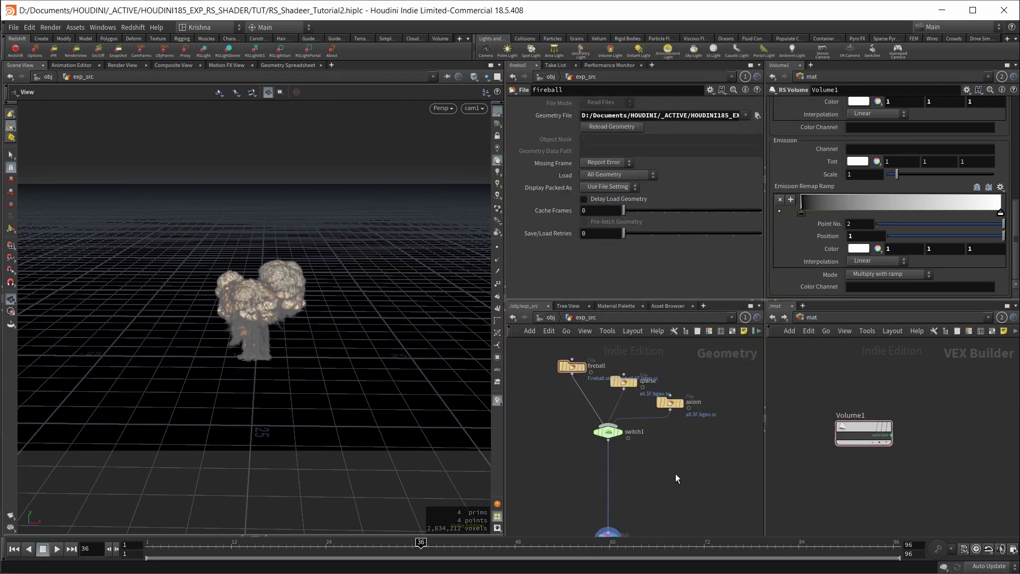
Save the scene and insert a Pyro Bake Volume node between switch1 and OUT_EXP.
{"action": "key", "text": "ctrl+s"}
{"action": "key", "text": "Tab"}
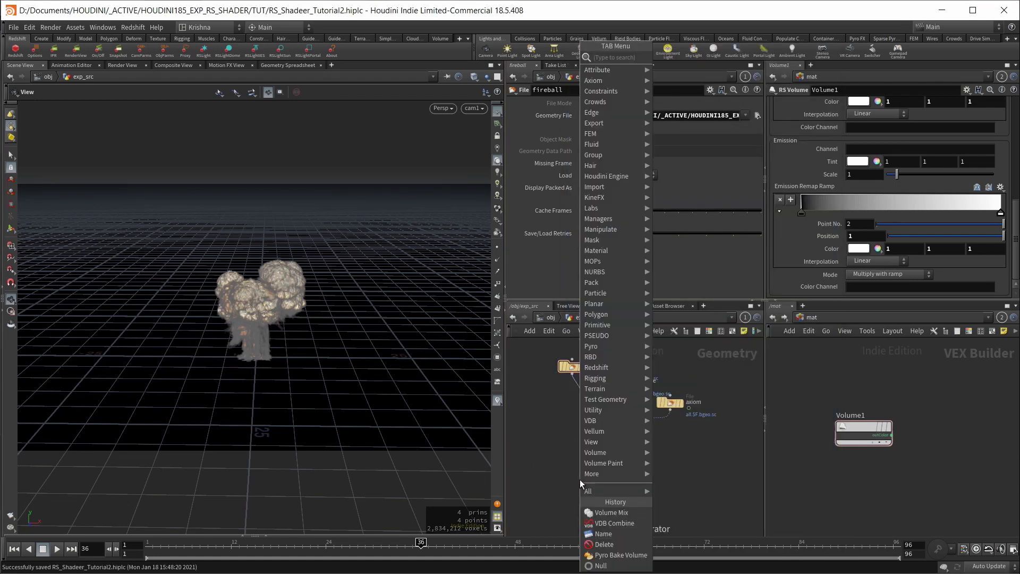
{"action": "type", "text": "pyro bak"}
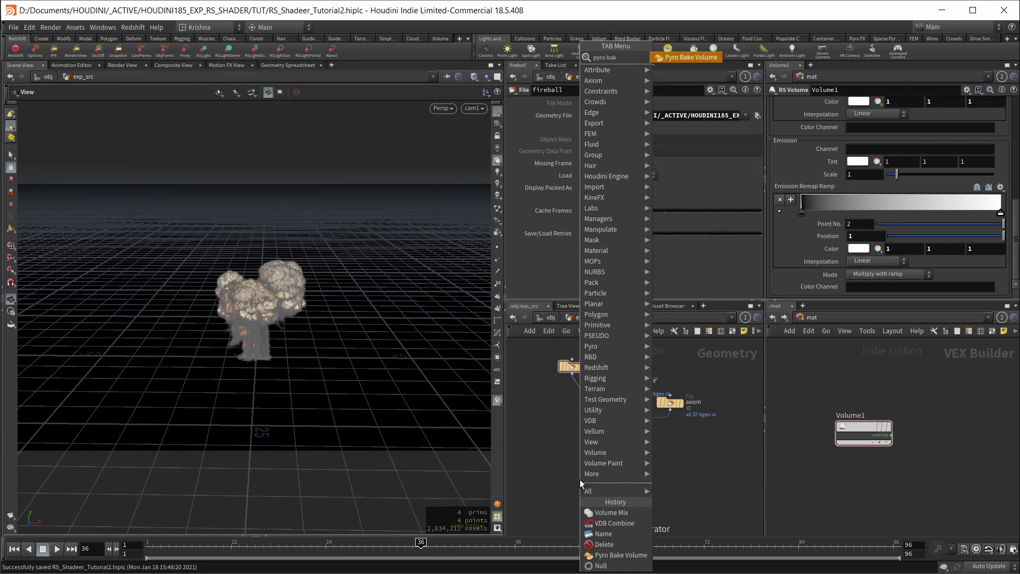
{"action": "key", "text": "Return"}
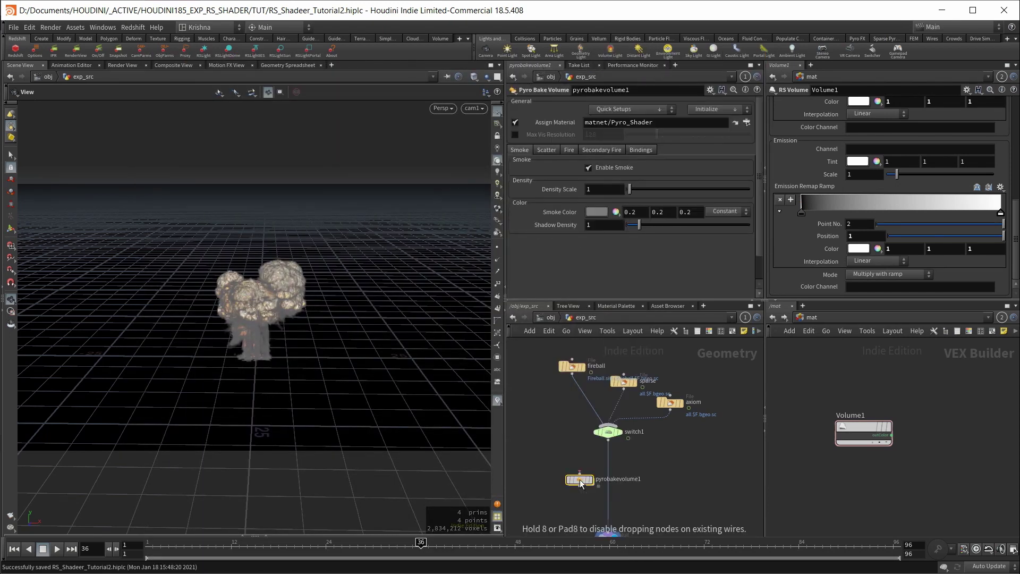
{"action": "left_click", "coordinate": [610, 479]}
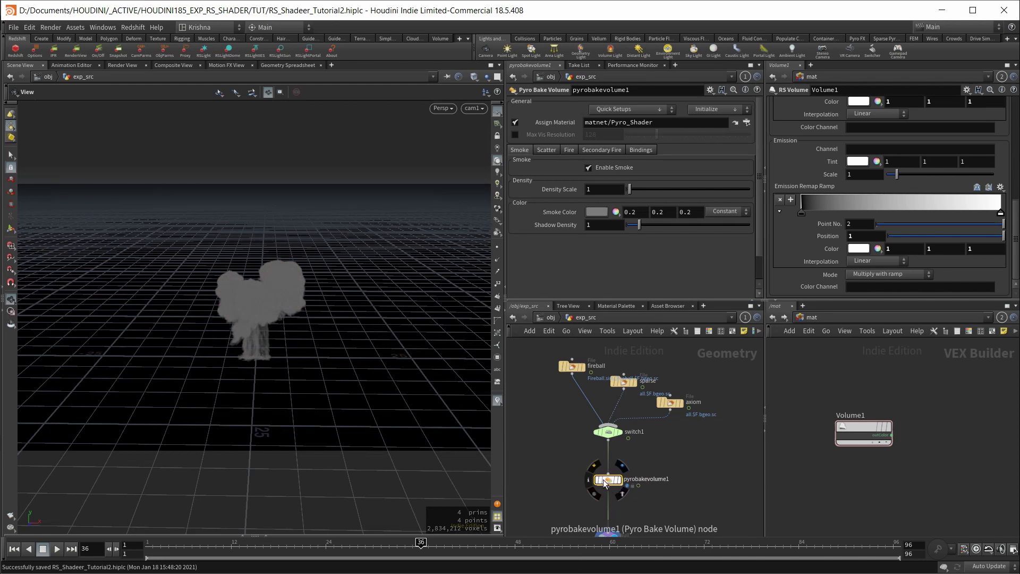
{"action": "left_click", "coordinate": [586, 484]}
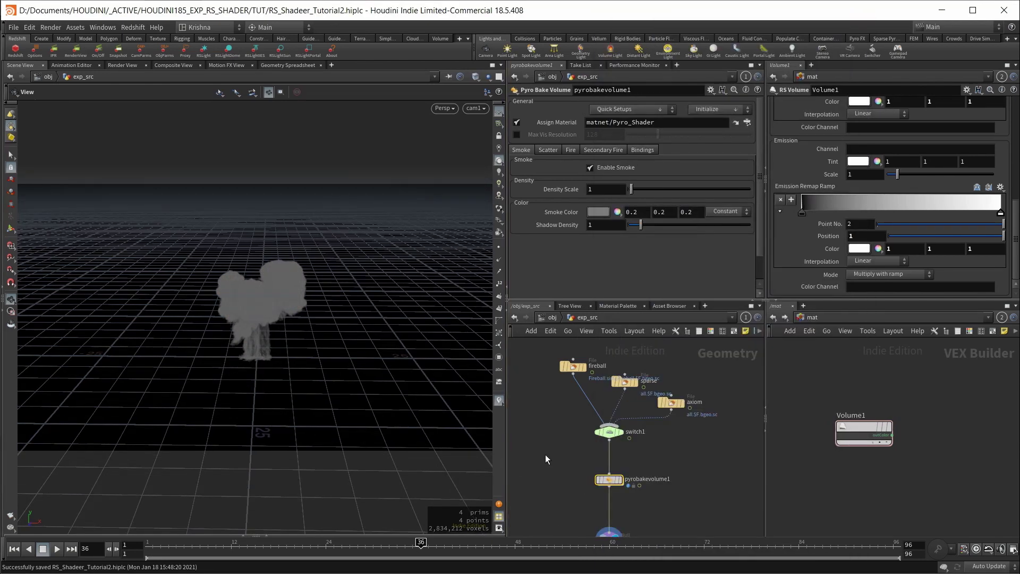
Enable scatter on the Pyro Bake Volume node and examine its node info.
{"action": "left_click_drag", "start_coordinate": [551, 454], "coordinate": [613, 497]}
{"action": "left_click", "coordinate": [548, 150]}
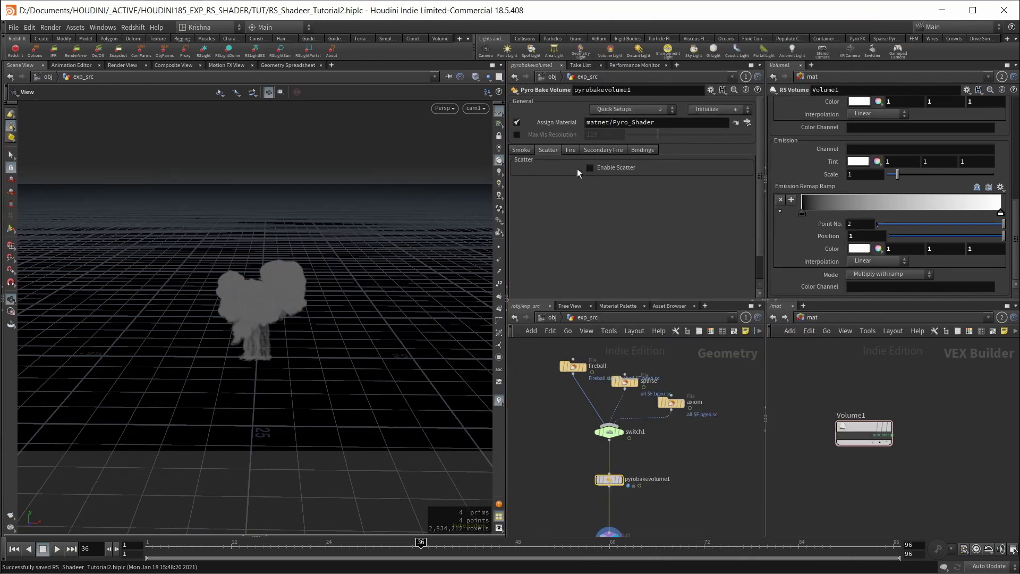
{"action": "left_click", "coordinate": [598, 169]}
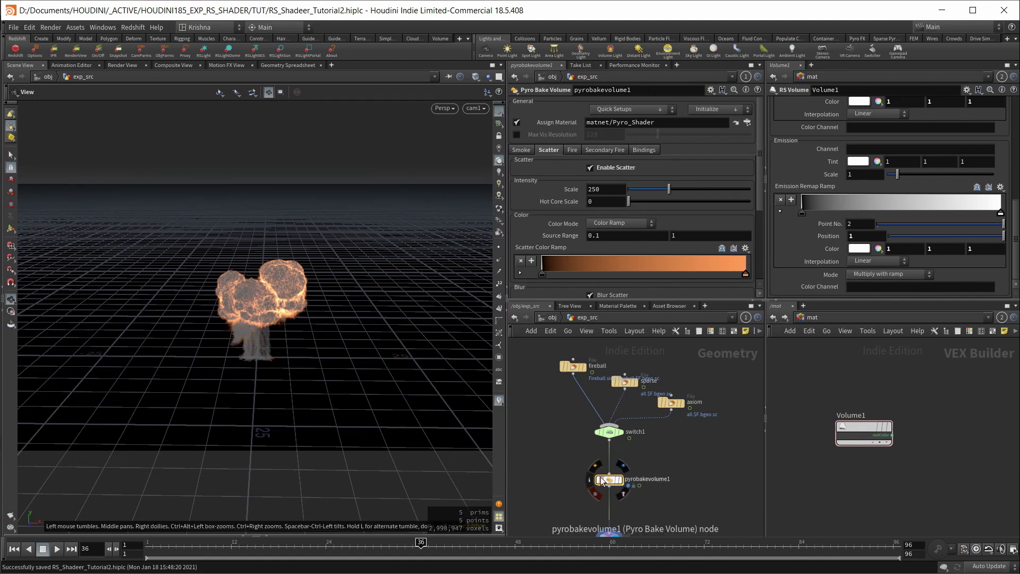
{"action": "left_click", "coordinate": [587, 482]}
{"action": "scroll", "coordinate": [639, 333], "scroll_direction": "down", "scroll_amount": 1}
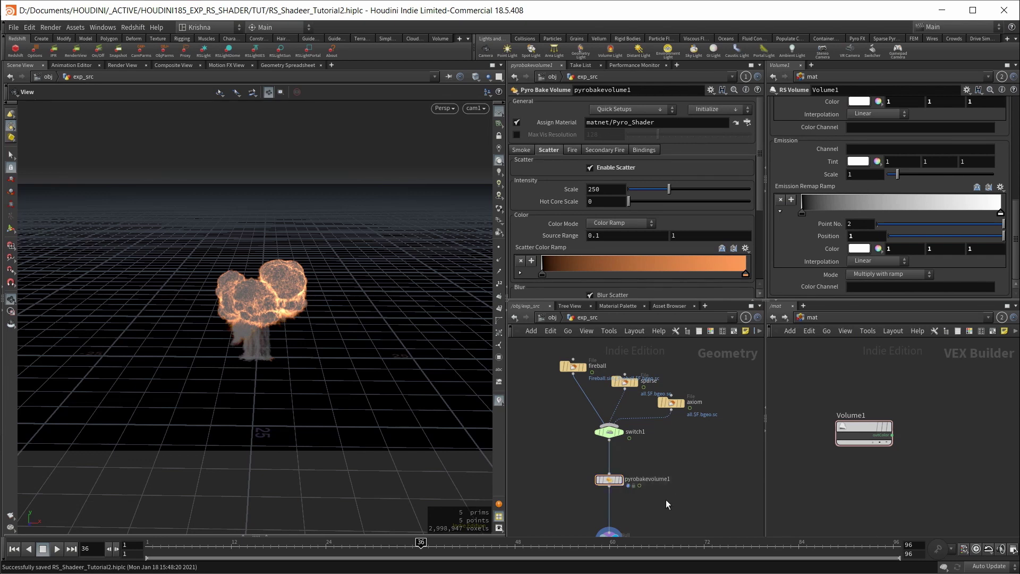
{"action": "left_click_drag", "start_coordinate": [668, 495], "coordinate": [604, 471]}
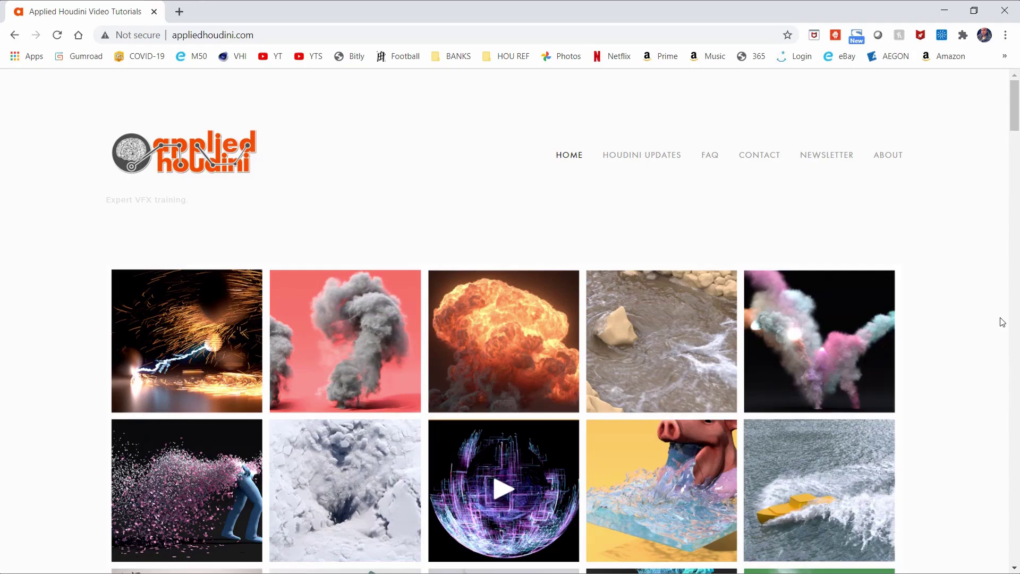
Browse the Applied Houdini website in the browser through its lessons to the Volumes series on explosions.
{"action": "scroll", "coordinate": [994, 319], "scroll_direction": "down", "scroll_amount": 18}
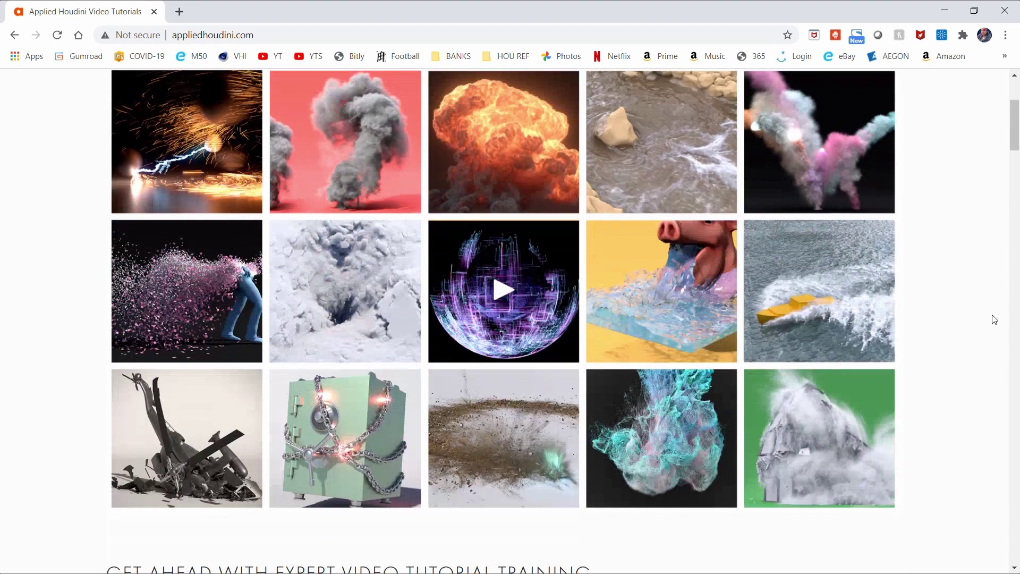
{"action": "scroll", "coordinate": [994, 319], "scroll_direction": "down", "scroll_amount": 20}
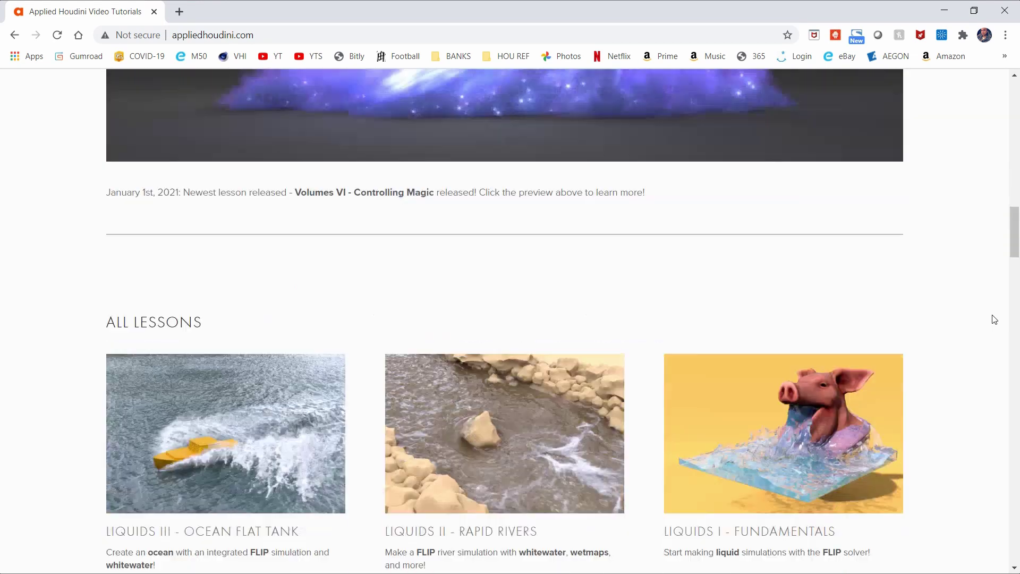
{"action": "scroll", "coordinate": [994, 324], "scroll_direction": "down", "scroll_amount": 20}
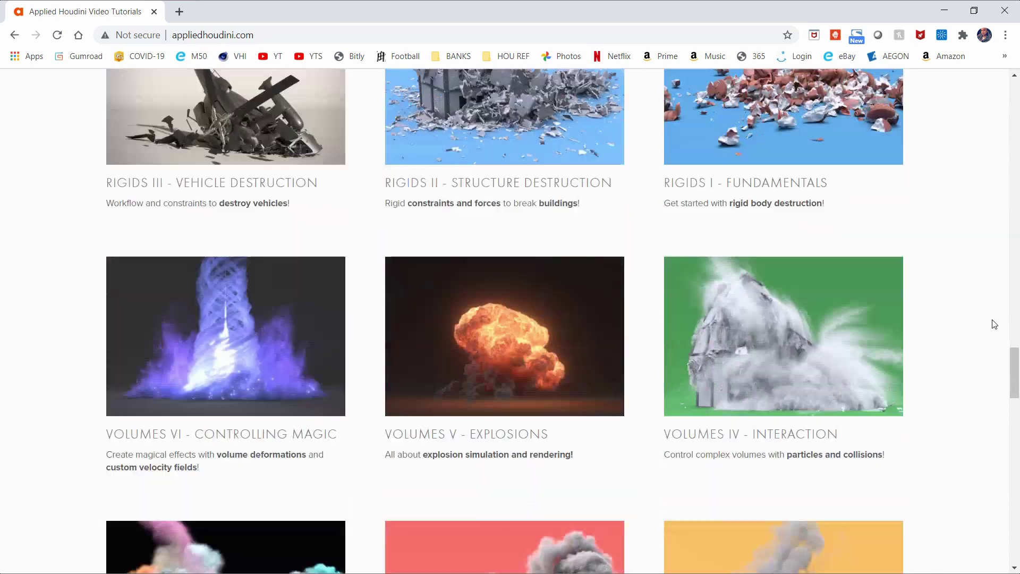
{"action": "scroll", "coordinate": [995, 327], "scroll_direction": "down", "scroll_amount": 12}
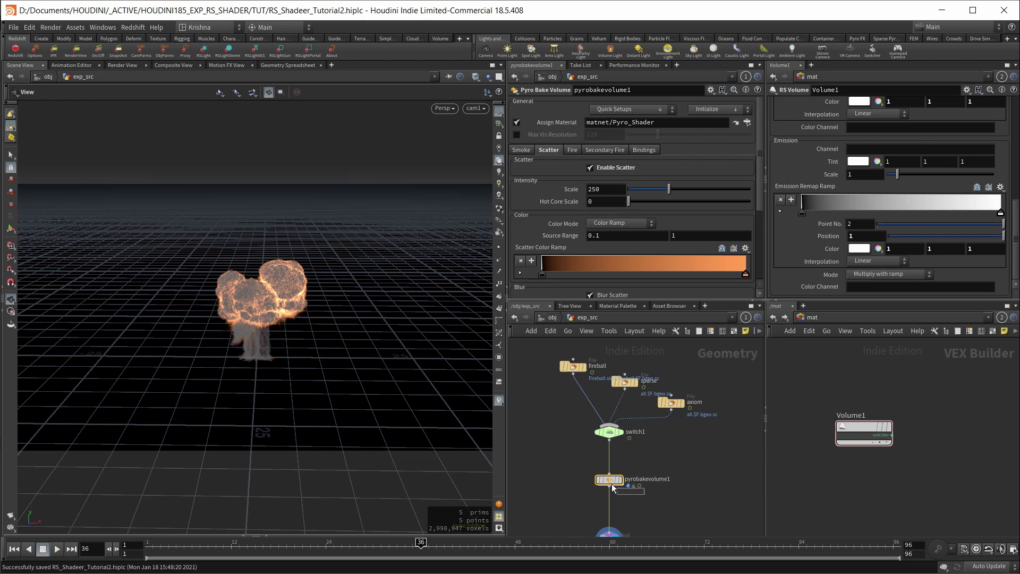
Back in Houdini, delete the Pyro Bake Volume node below switch1.
{"action": "key", "text": "Delete"}
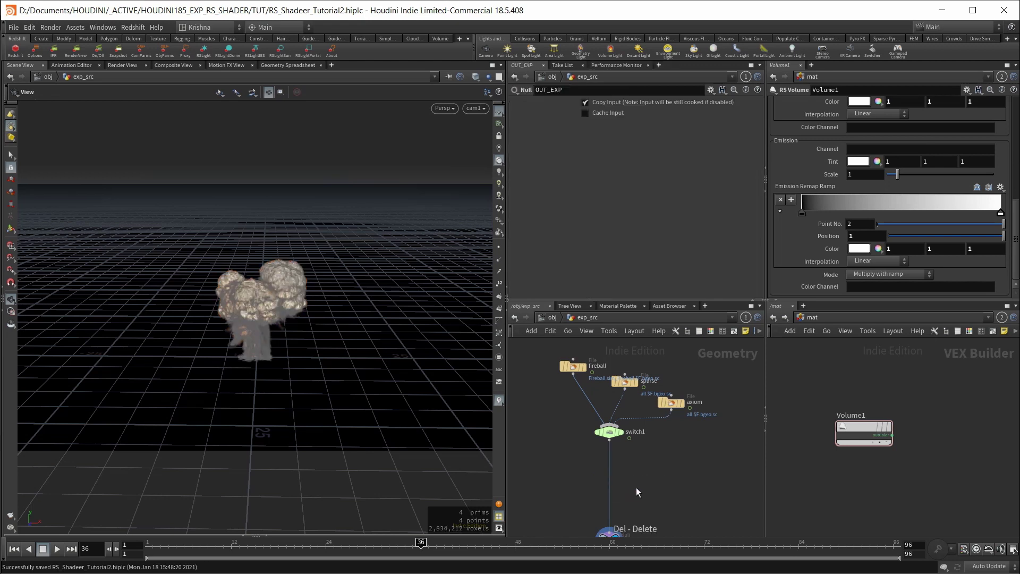
Go up to the object level and add a Geometry node named rndr_shader below exp_src.
{"action": "left_click", "coordinate": [551, 317]}
{"action": "key", "text": "Tab"}
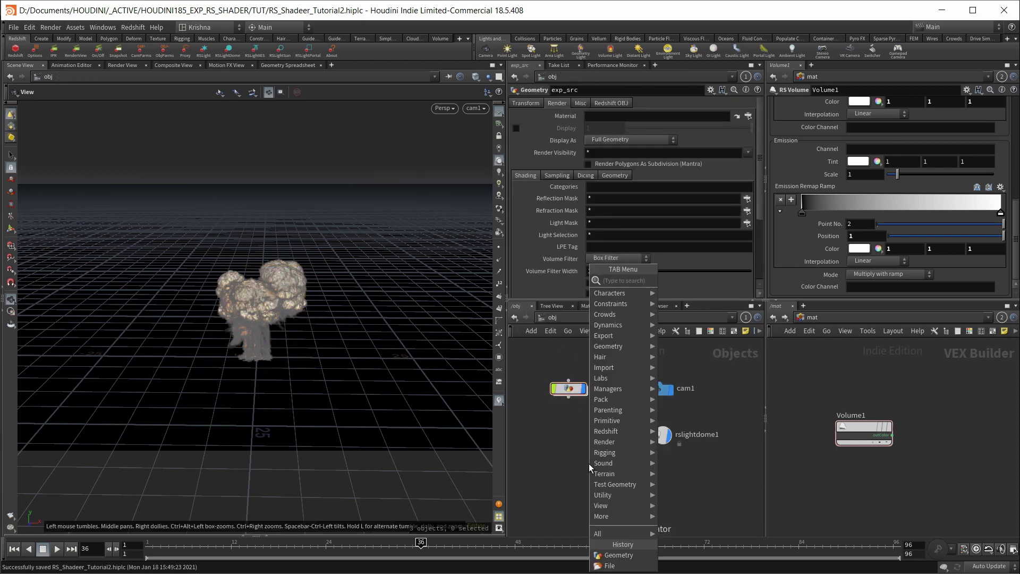
{"action": "type", "text": "geo"}
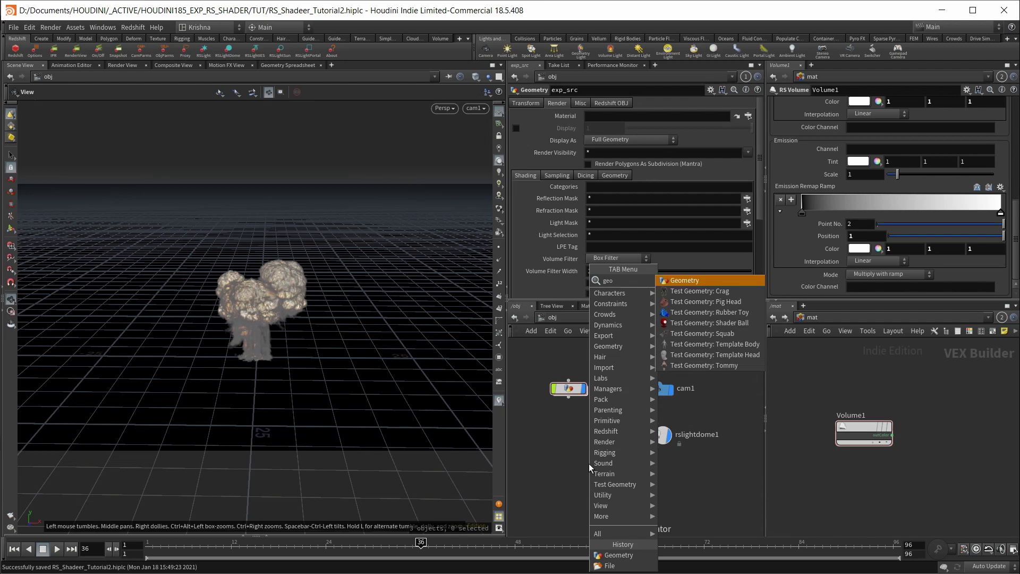
{"action": "key", "text": "Return"}
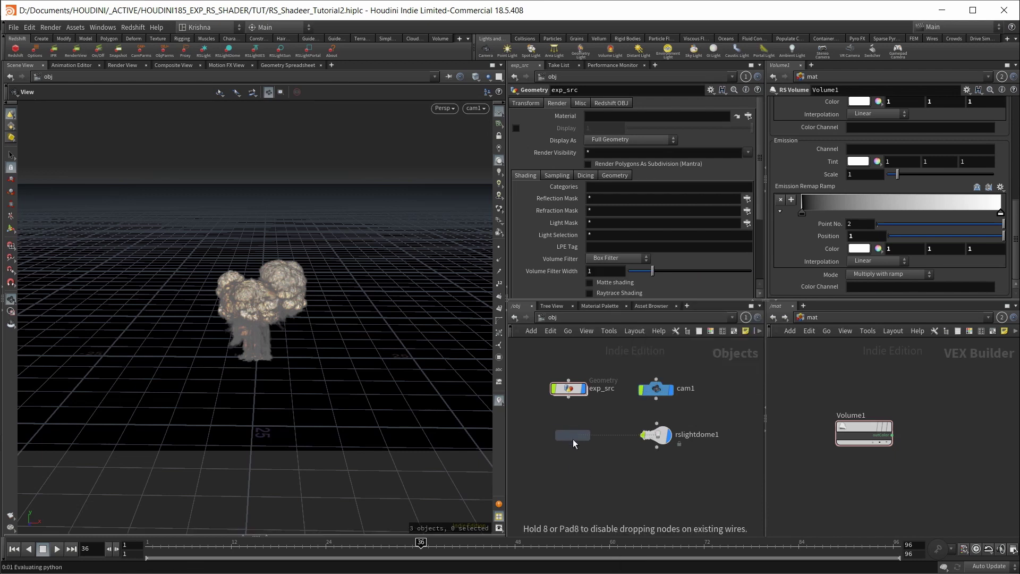
{"action": "left_click", "coordinate": [569, 440]}
{"action": "double_click", "coordinate": [599, 440]}
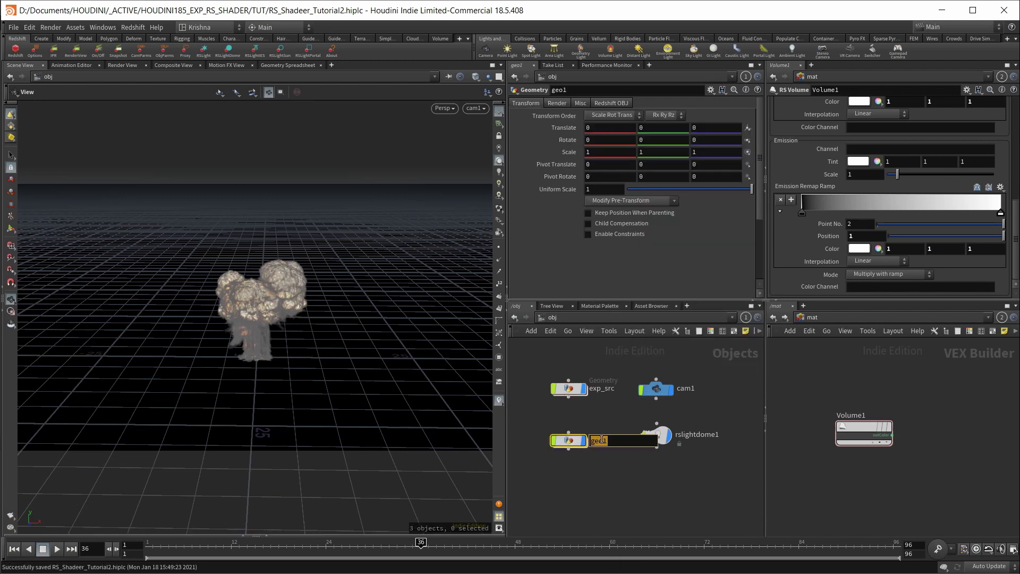
{"action": "type", "text": "rndr_shader"}
{"action": "key", "text": "Return"}
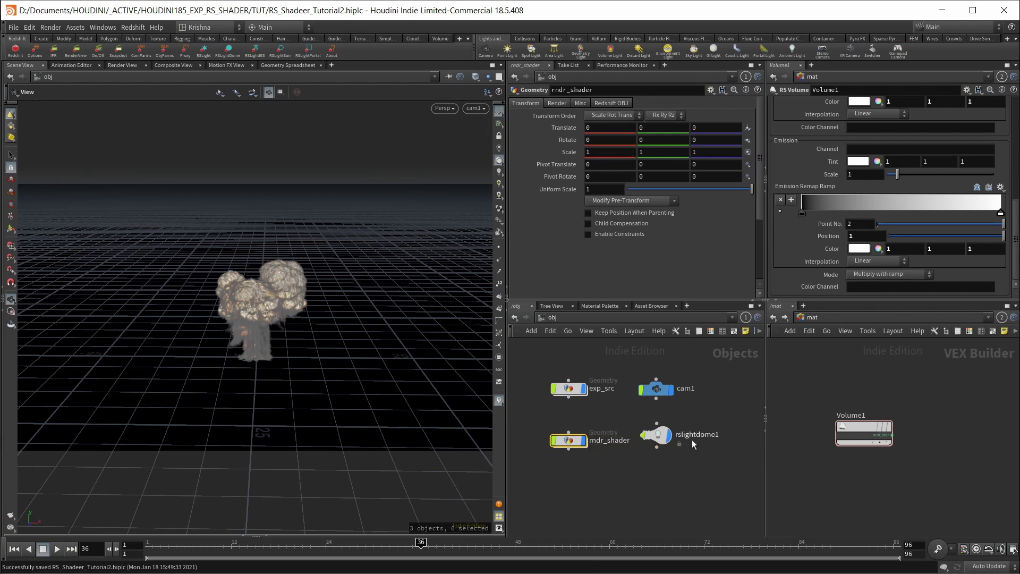
In the out network, clear Redshift_ROP1's Candidate Objects, set Force Objects to rndr*, and save the scene.
{"action": "left_click", "coordinate": [825, 330]}
{"action": "left_click", "coordinate": [867, 371]}
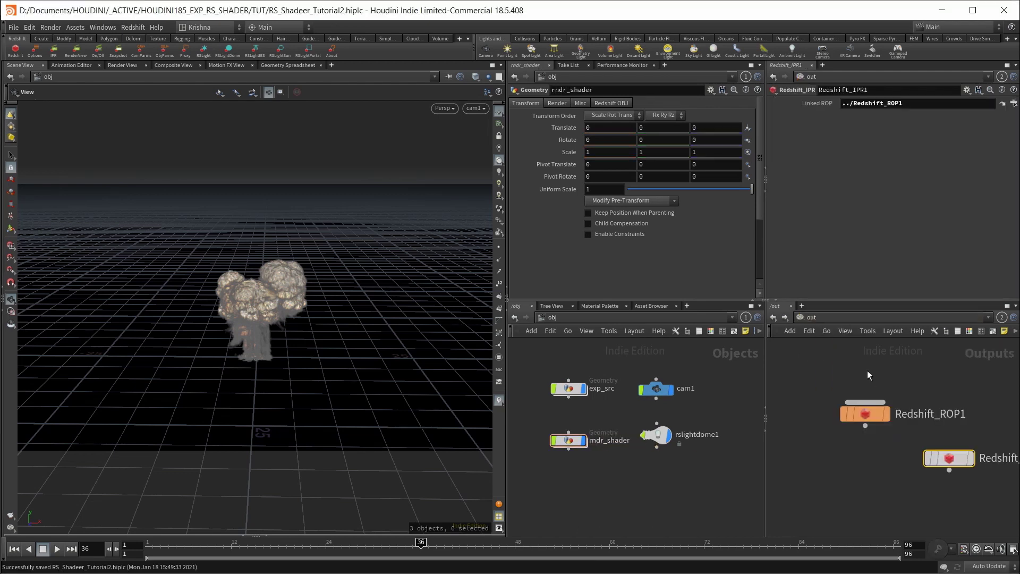
{"action": "left_click", "coordinate": [920, 172]}
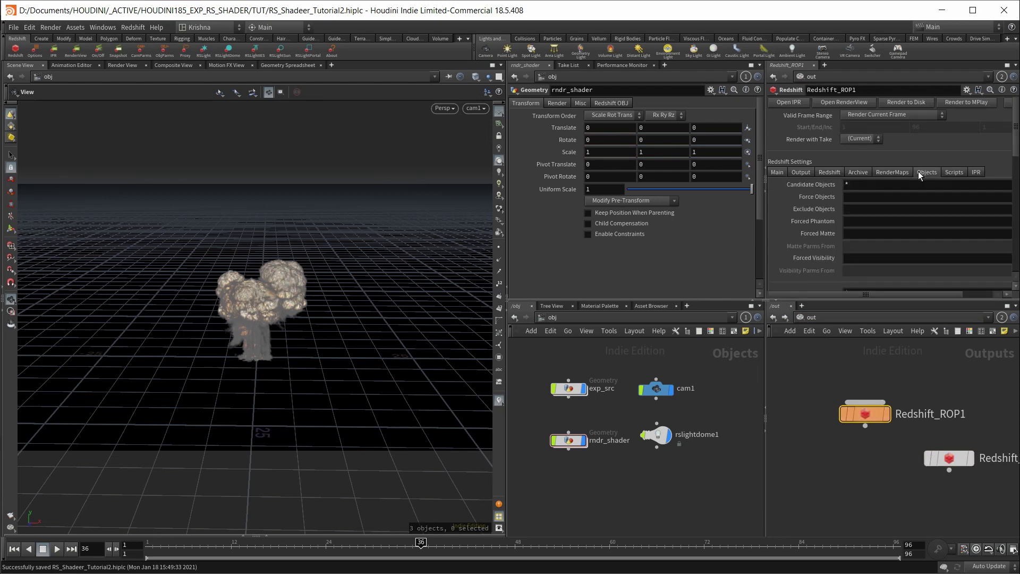
{"action": "left_click", "coordinate": [857, 197]}
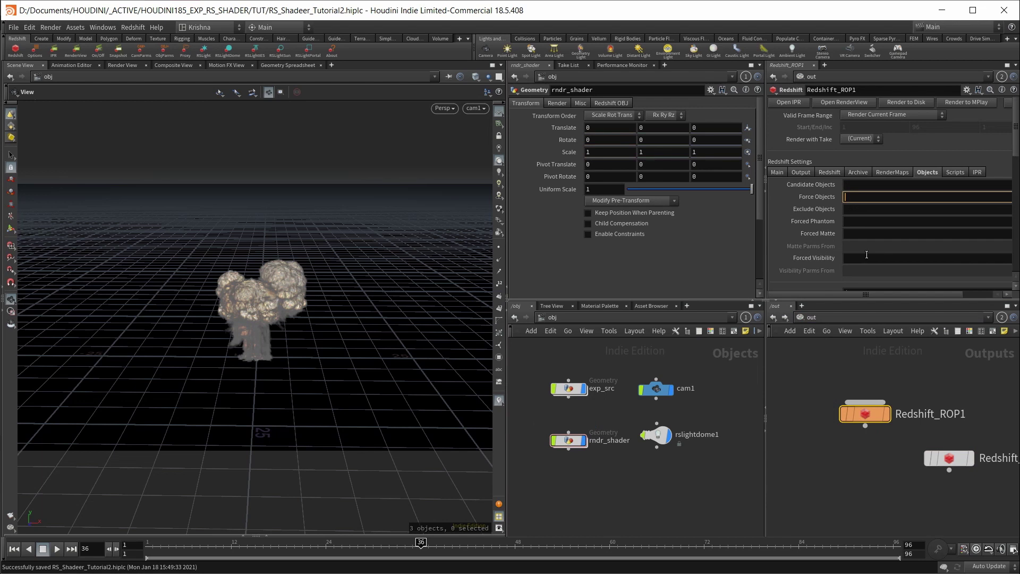
{"action": "type", "text": "rndr*"}
{"action": "key", "text": "Return"}
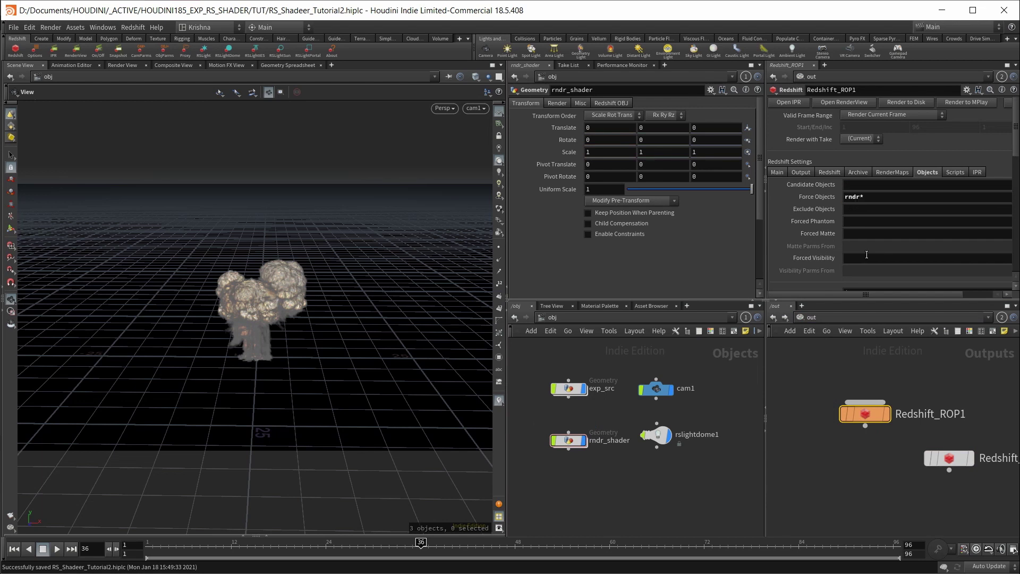
{"action": "key", "text": "ctrl+s"}
Turn off the display of exp_src in the object network and keep rndr_shader displayed.
{"action": "left_click", "coordinate": [584, 389]}
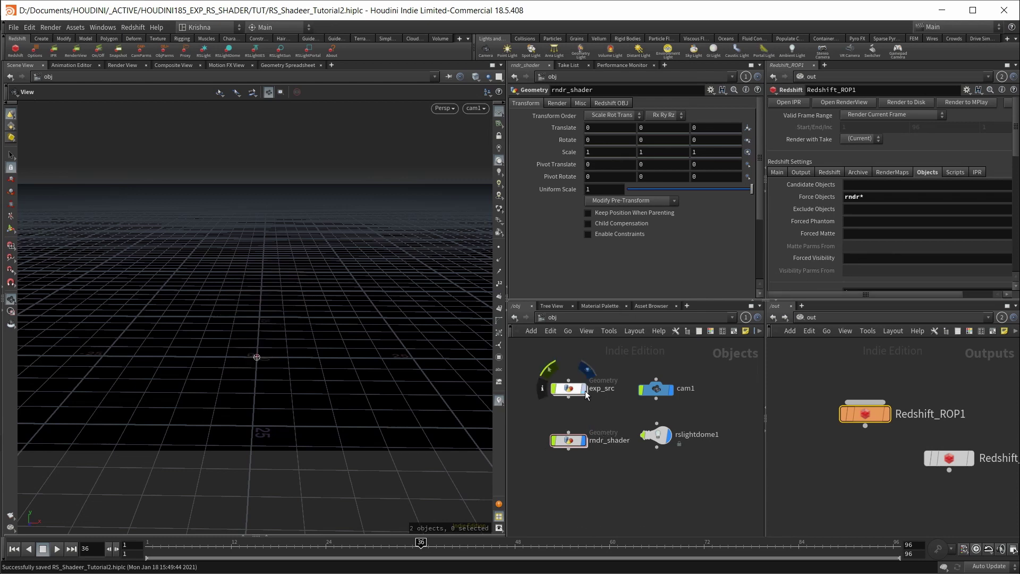
{"action": "left_click", "coordinate": [585, 389]}
{"action": "left_click", "coordinate": [584, 389]}
{"action": "left_click", "coordinate": [585, 391]}
{"action": "left_click", "coordinate": [586, 391]}
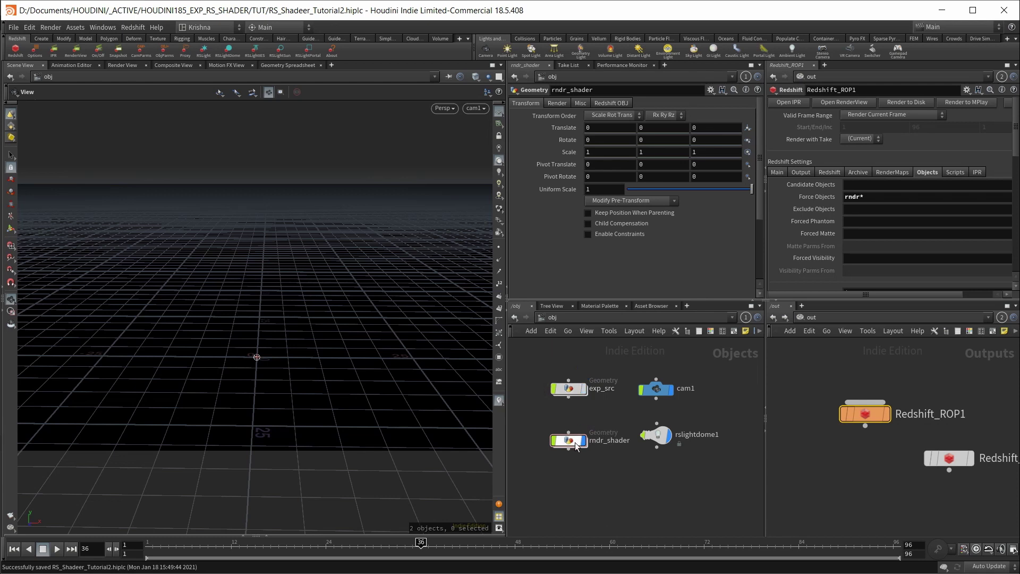
{"action": "left_click", "coordinate": [586, 391]}
{"action": "left_click", "coordinate": [586, 391]}
{"action": "left_click", "coordinate": [586, 392]}
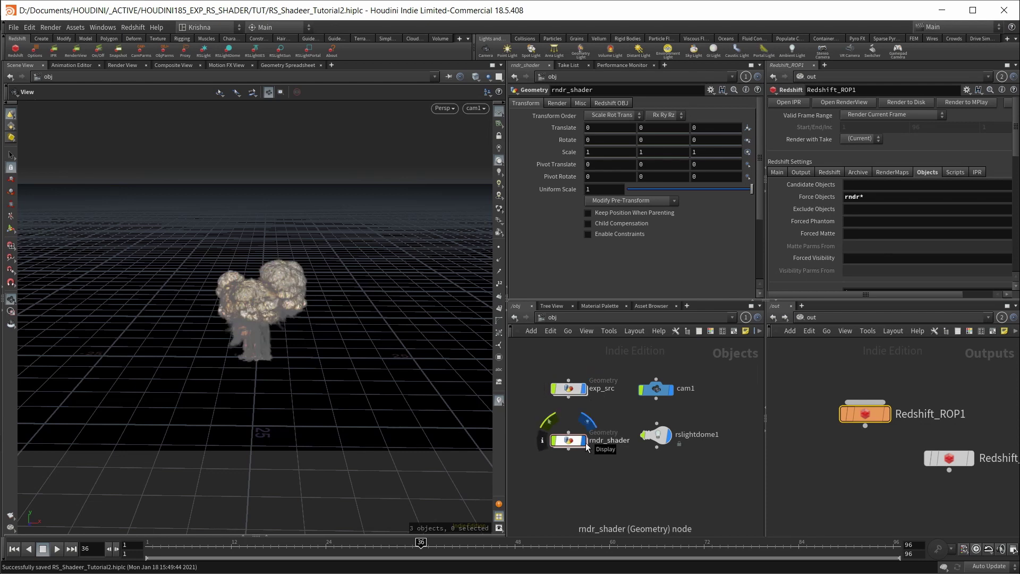
{"action": "left_click", "coordinate": [586, 391]}
Inside rndr_shader, add an Object Merge node with Object 1 set to /obj/exp_src/OUT_EXP, then return to object level and save.
{"action": "double_click", "coordinate": [568, 440]}
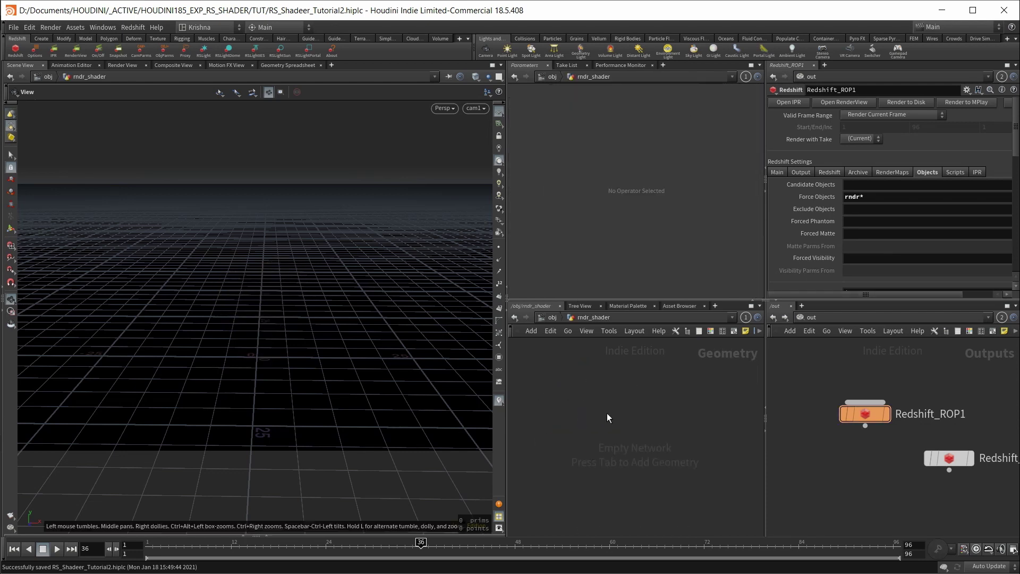
{"action": "key", "text": "Tab"}
{"action": "type", "text": "obj me"}
{"action": "key", "text": "Return"}
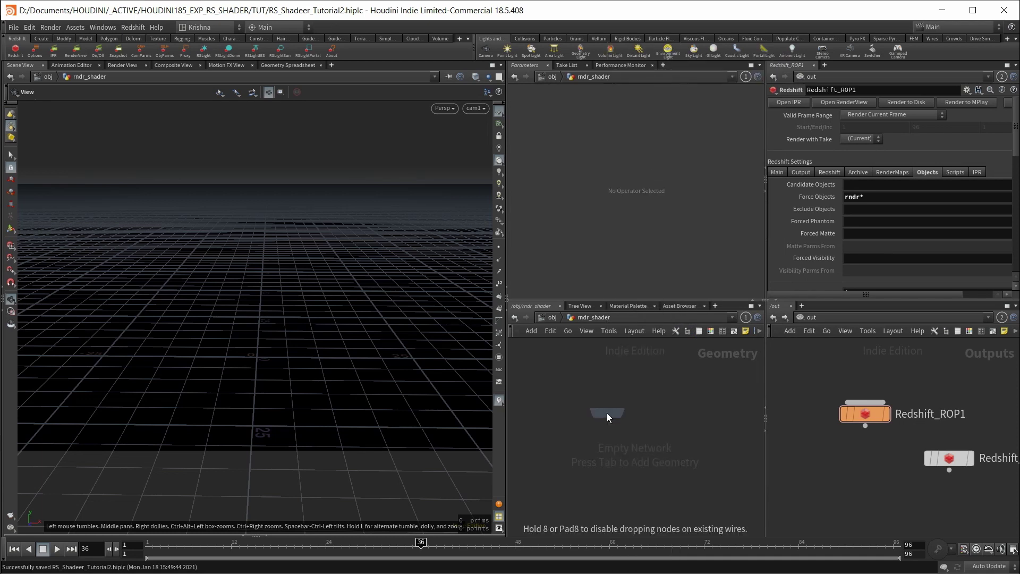
{"action": "left_click", "coordinate": [606, 413]}
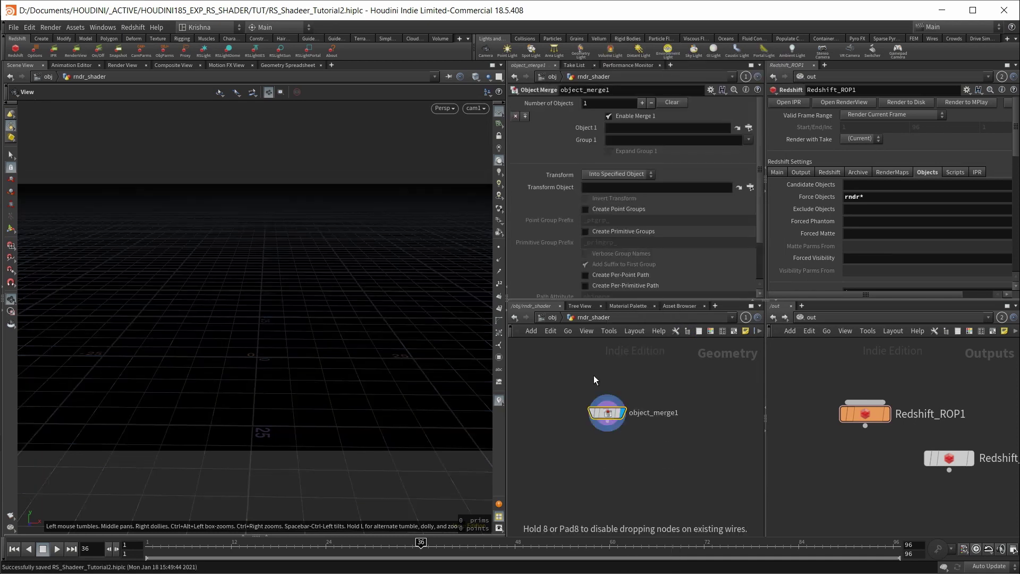
{"action": "left_click", "coordinate": [746, 132]}
{"action": "double_click", "coordinate": [743, 98]}
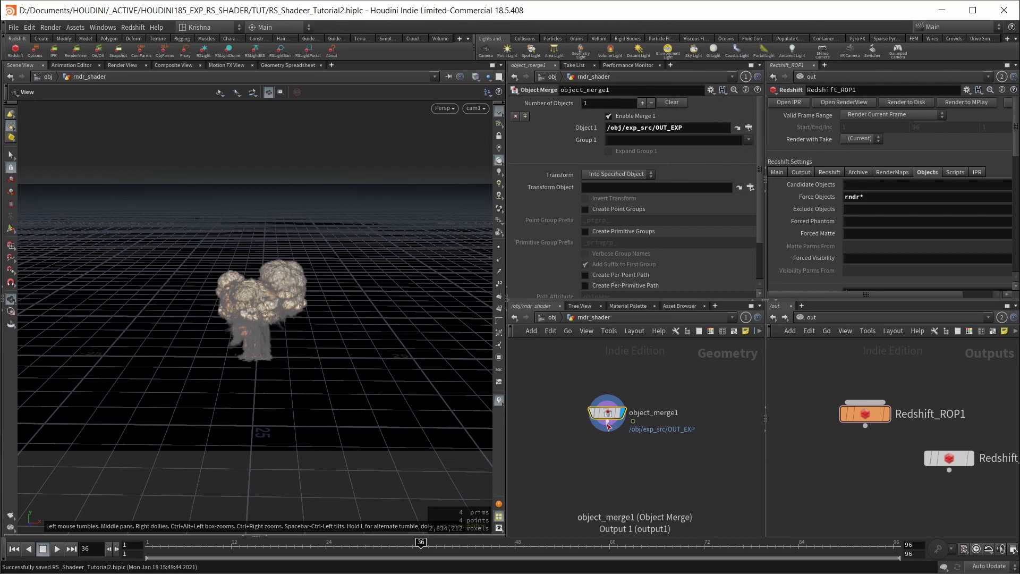
{"action": "left_click", "coordinate": [543, 320]}
{"action": "key", "text": "ctrl+s"}
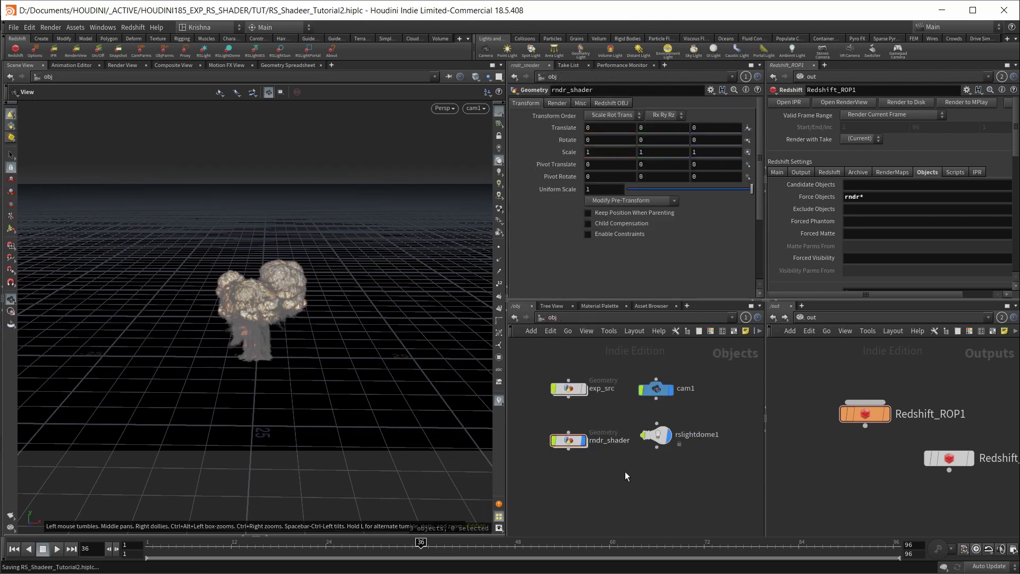
Assign the RS Volume material /mat/Volume1 as rndr_shader's render material and save the scene.
{"action": "left_click", "coordinate": [810, 318]}
{"action": "left_click", "coordinate": [823, 364]}
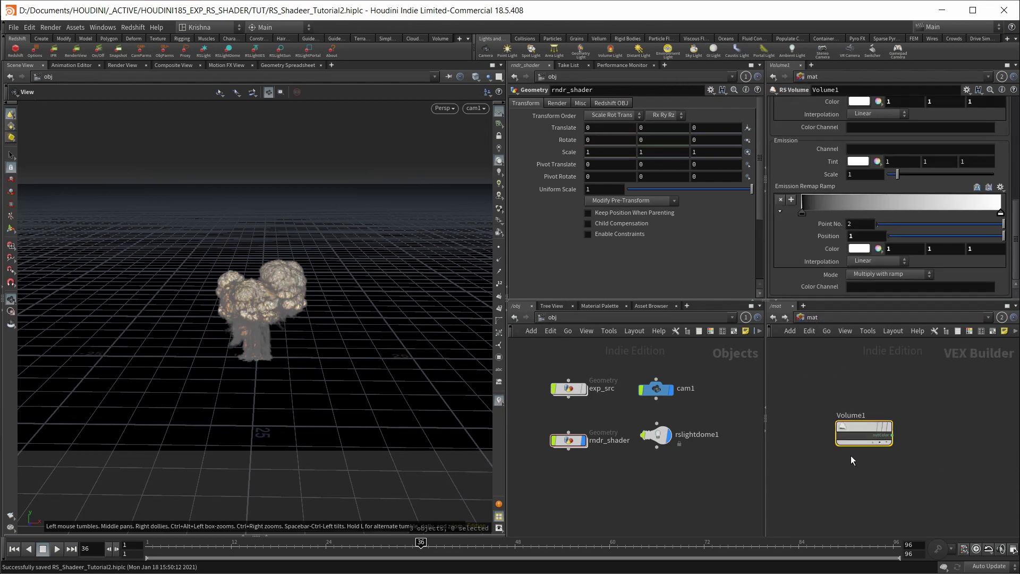
{"action": "left_click", "coordinate": [569, 440]}
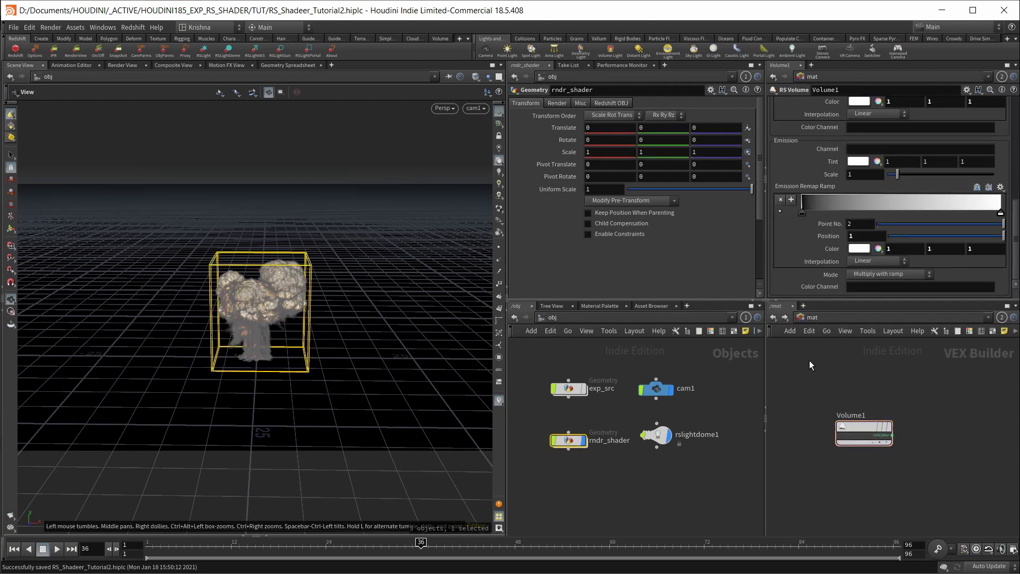
{"action": "left_click", "coordinate": [557, 104]}
{"action": "mouse_move", "coordinate": [844, 433]}
{"action": "left_click_drag", "start_coordinate": [844, 433], "coordinate": [607, 189]}
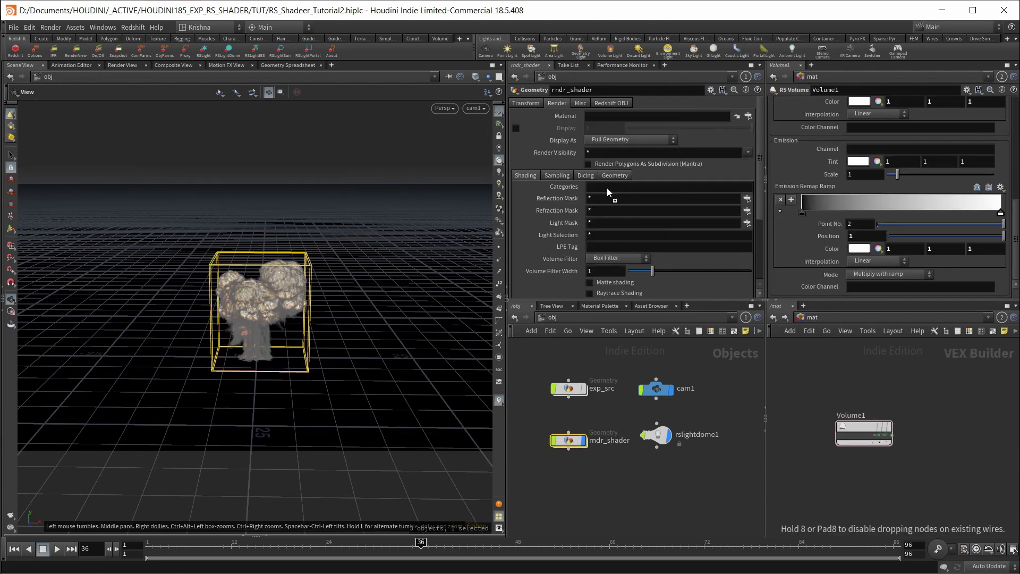
{"action": "left_click_drag", "start_coordinate": [604, 110], "coordinate": [604, 114]}
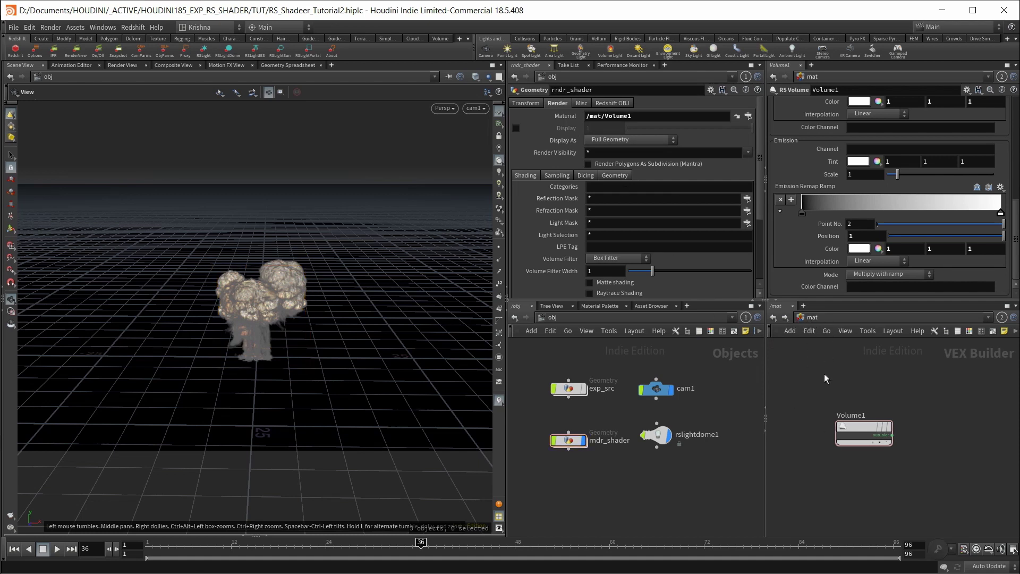
{"action": "key", "text": "ctrl+s"}
Start a Redshift IPR render in the render view and reveal its display and colour correction controls.
{"action": "left_click", "coordinate": [115, 66]}
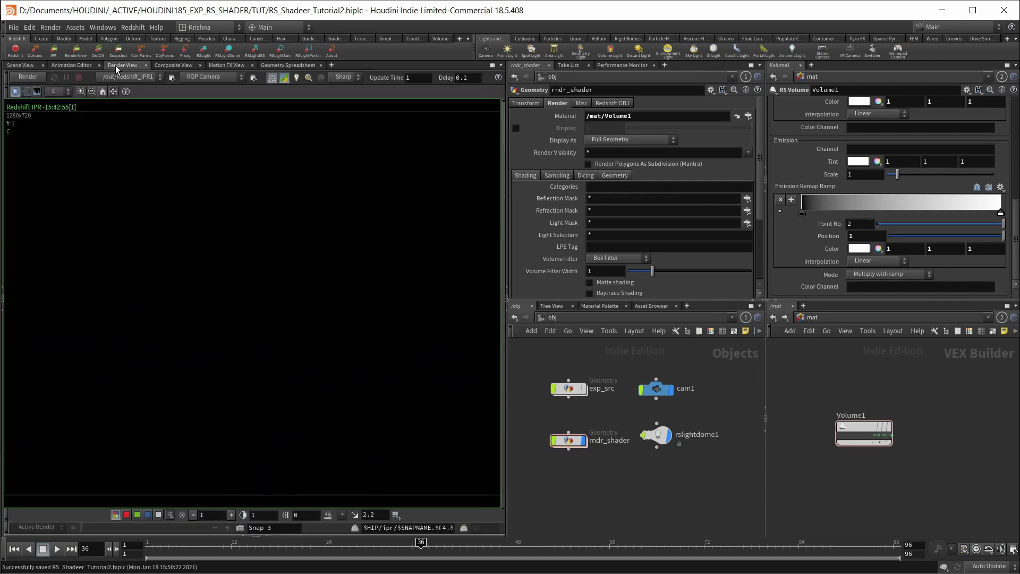
{"action": "left_click", "coordinate": [38, 77]}
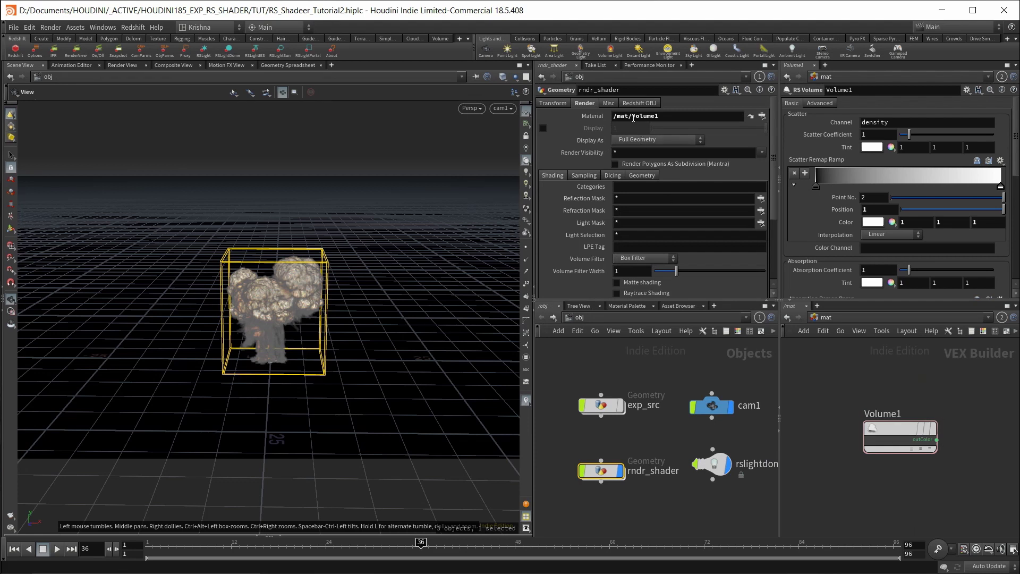
{"action": "left_click", "coordinate": [629, 373]}
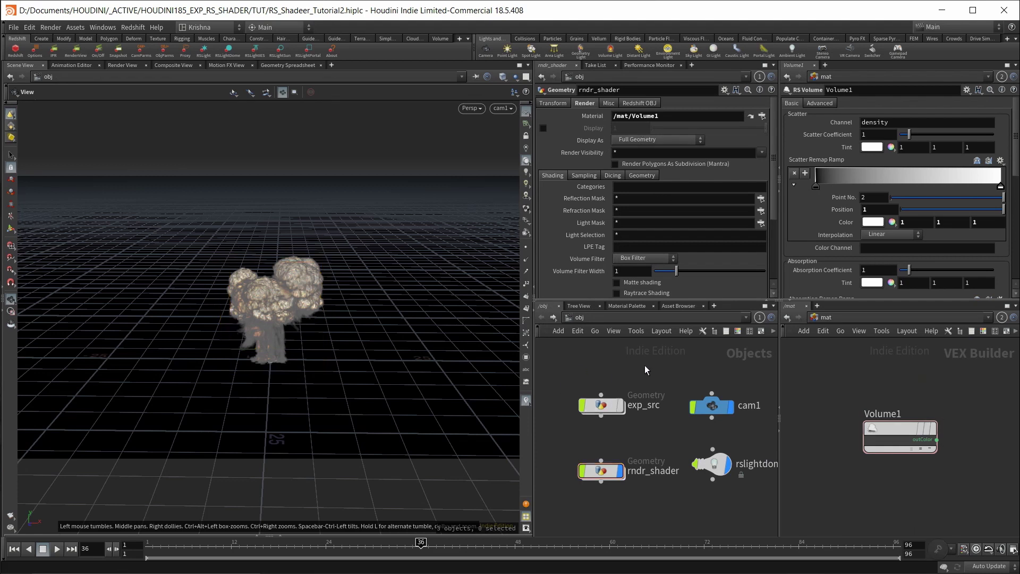
{"action": "left_click", "coordinate": [117, 67]}
{"action": "left_click", "coordinate": [29, 77]}
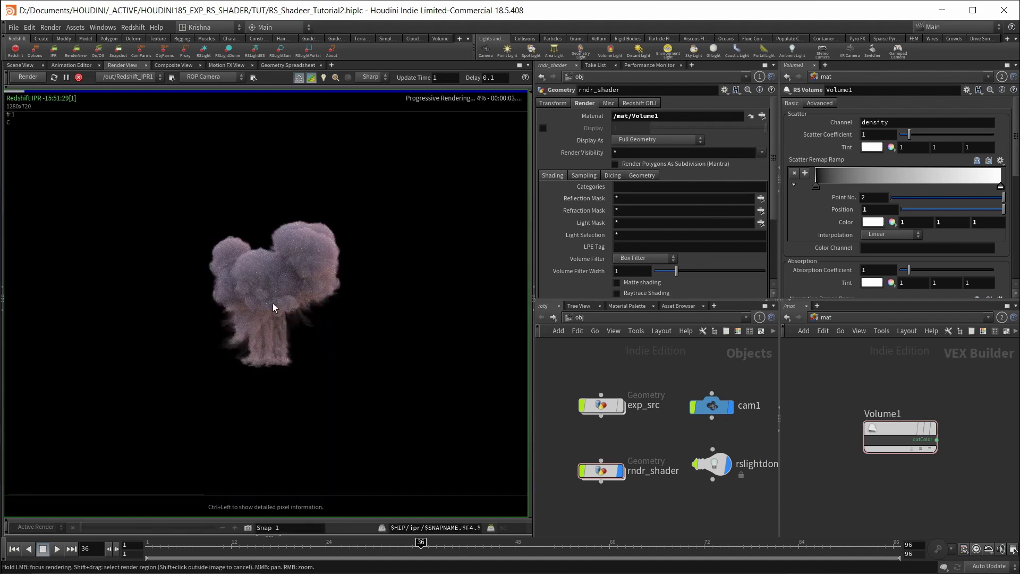
{"action": "left_click", "coordinate": [184, 88]}
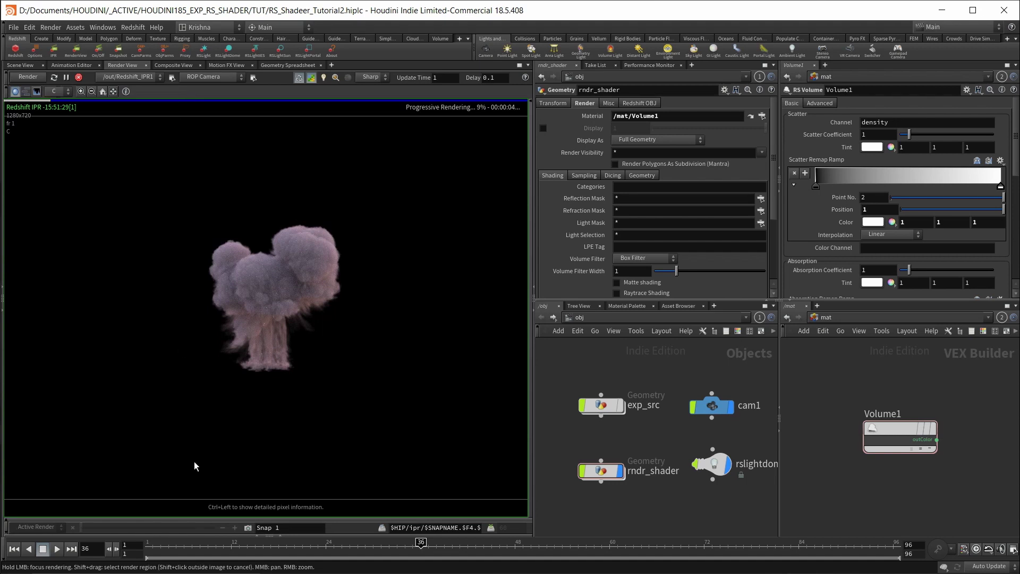
{"action": "left_click", "coordinate": [196, 520]}
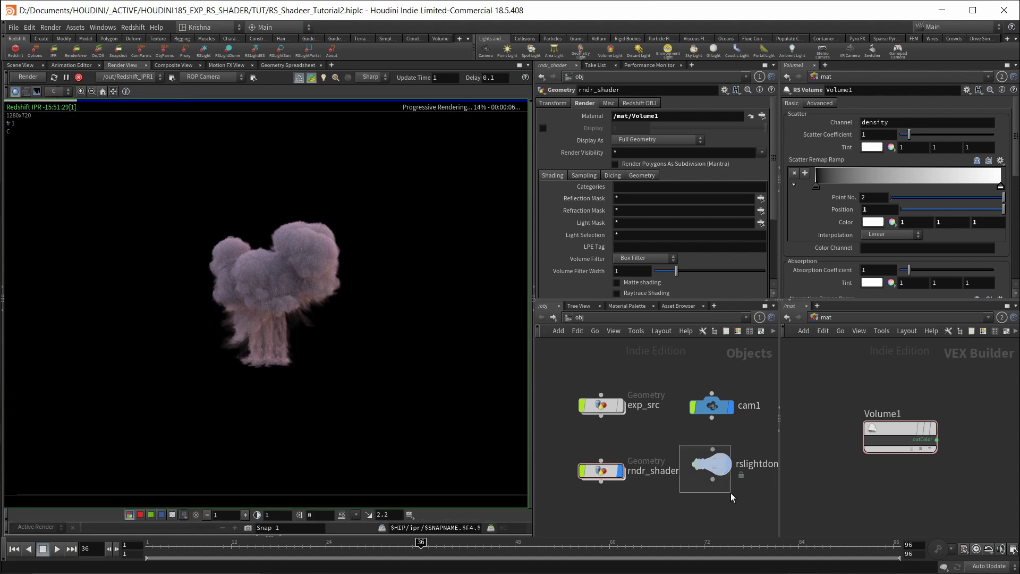
Set rslightdome1's volume Contribution Scale to 0 and back to 1 to compare its effect on the render.
{"action": "left_click", "coordinate": [714, 464]}
{"action": "scroll", "coordinate": [603, 260], "scroll_direction": "down", "scroll_amount": 5}
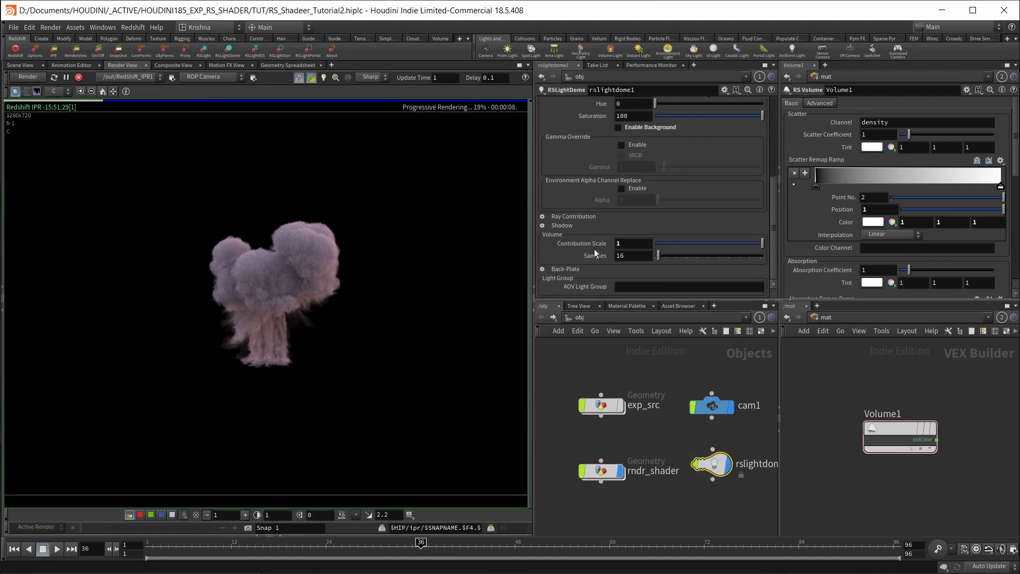
{"action": "left_click_drag", "start_coordinate": [638, 244], "coordinate": [581, 243]}
{"action": "type", "text": "0"}
{"action": "key", "text": "Return"}
{"action": "type", "text": "1"}
{"action": "key", "text": "Return"}
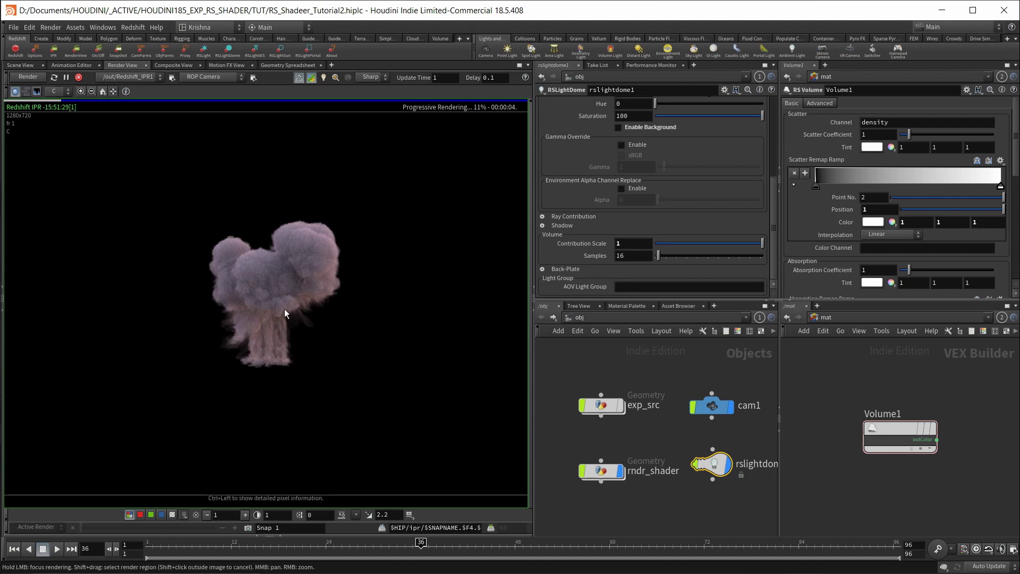
Set the emission channel of the Volume1 material to temperature.
{"action": "left_click", "coordinate": [886, 428]}
{"action": "scroll", "coordinate": [888, 216], "scroll_direction": "down", "scroll_amount": 5}
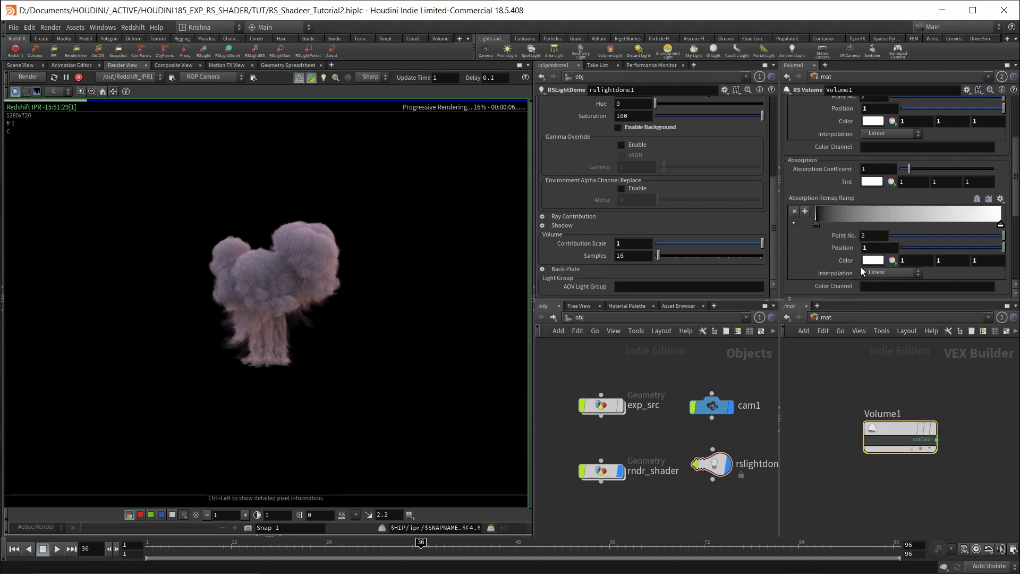
{"action": "scroll", "coordinate": [860, 266], "scroll_direction": "down", "scroll_amount": 2}
{"action": "left_click", "coordinate": [871, 257]}
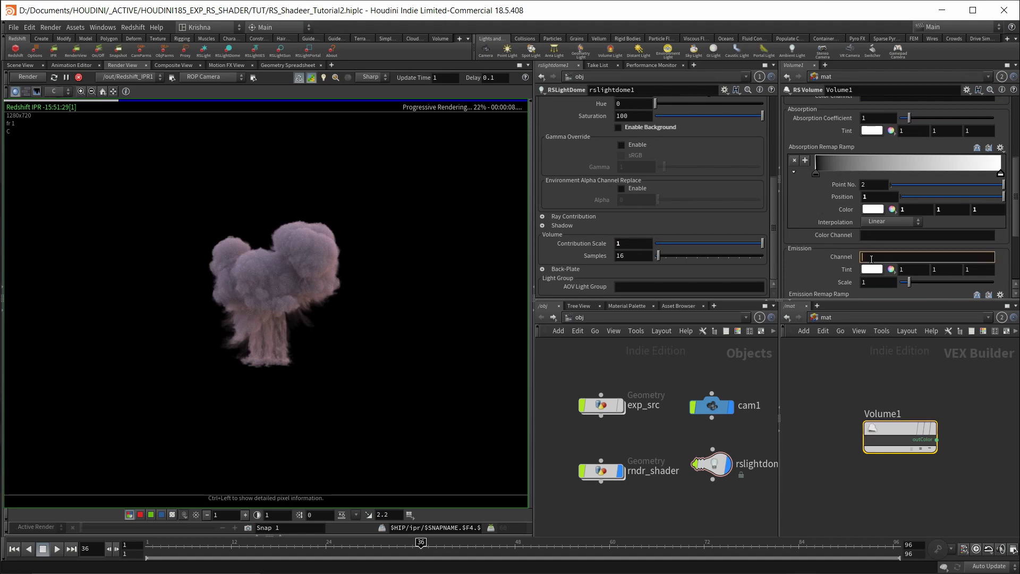
{"action": "type", "text": "temperature"}
{"action": "key", "text": "Return"}
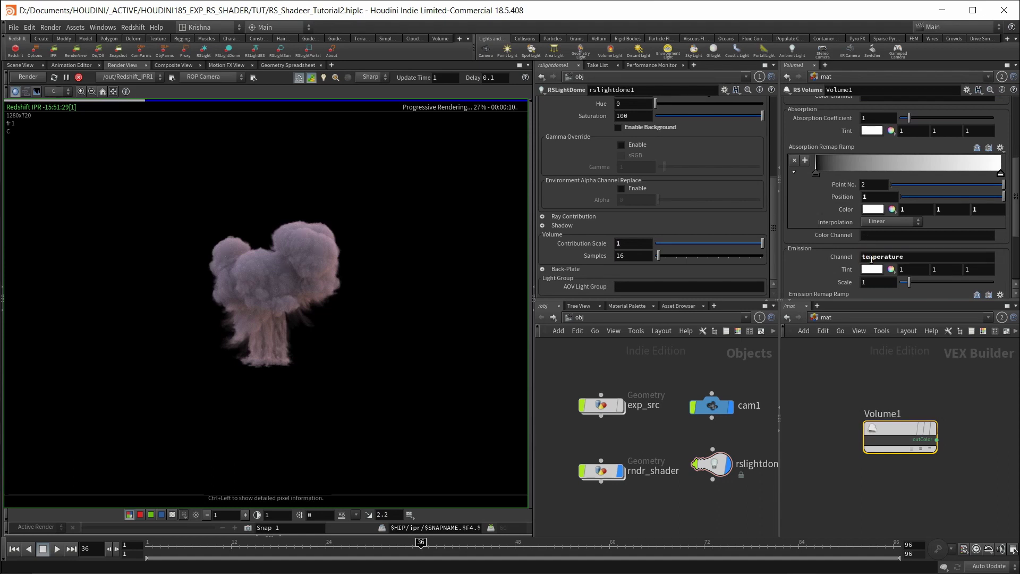
Apply the black-red-yellow-white preset to Volume1's Emission Remap Ramp, set emission Scale to 10, restart the IPR render and save.
{"action": "scroll", "coordinate": [872, 259], "scroll_direction": "down", "scroll_amount": 3}
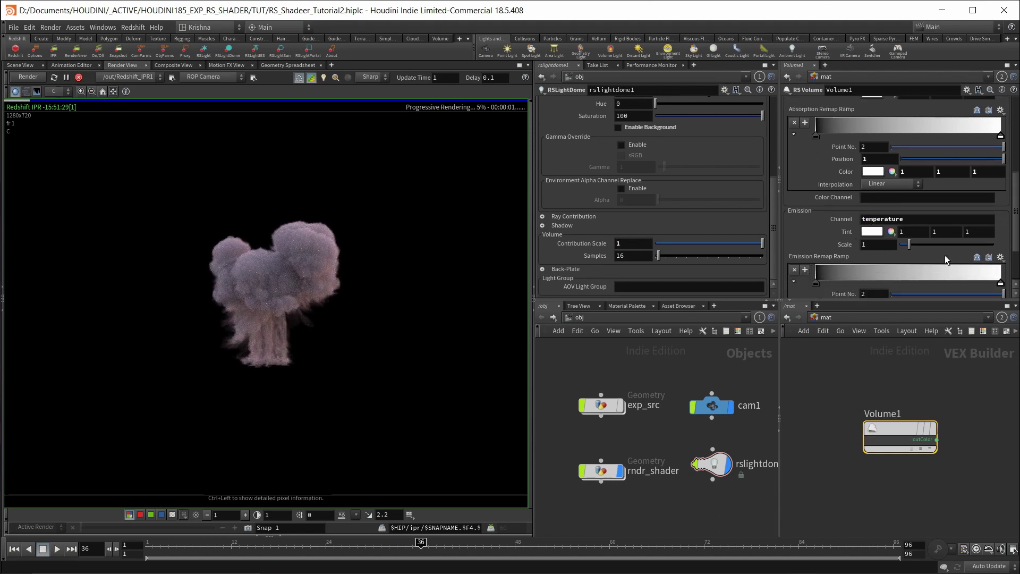
{"action": "left_click", "coordinate": [1000, 257]}
{"action": "left_click", "coordinate": [980, 269]}
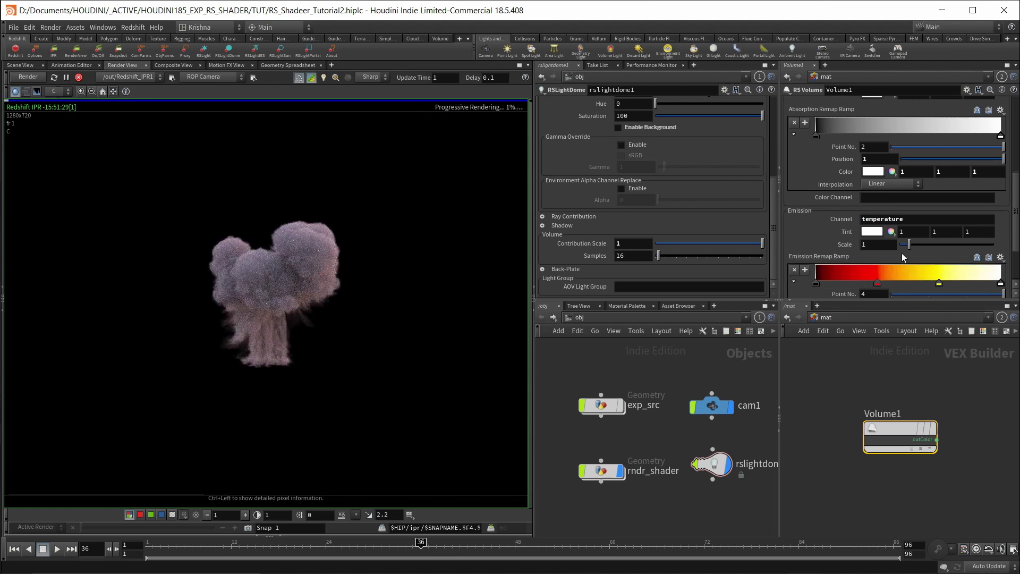
{"action": "left_click_drag", "start_coordinate": [909, 244], "coordinate": [1015, 250]}
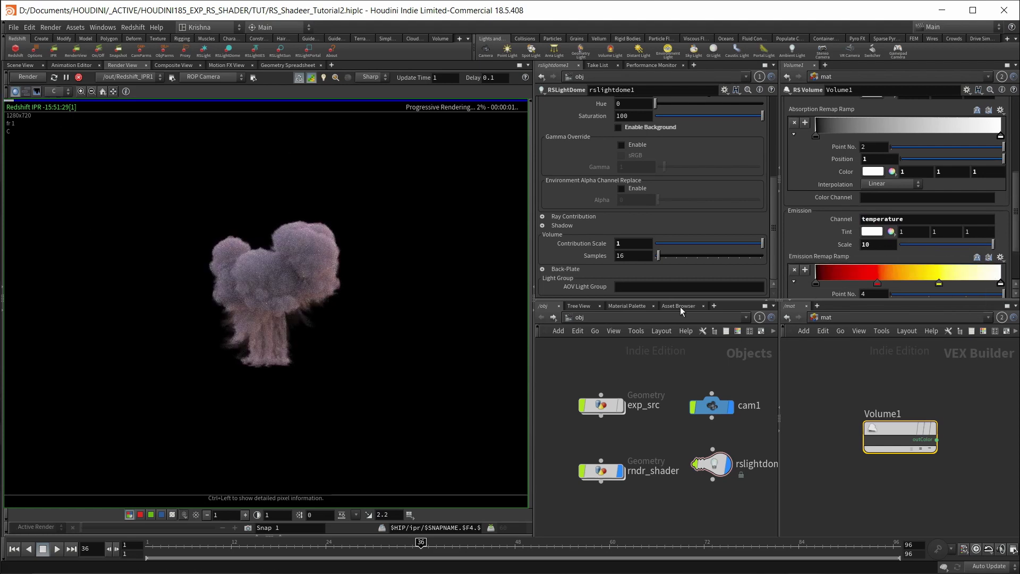
{"action": "left_click", "coordinate": [29, 76]}
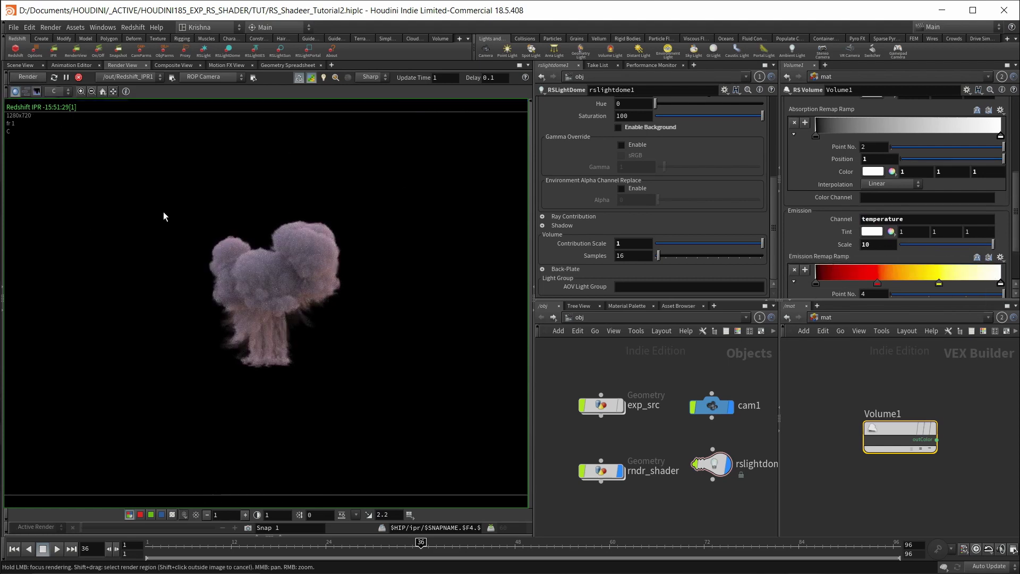
{"action": "key", "text": "ctrl+s"}
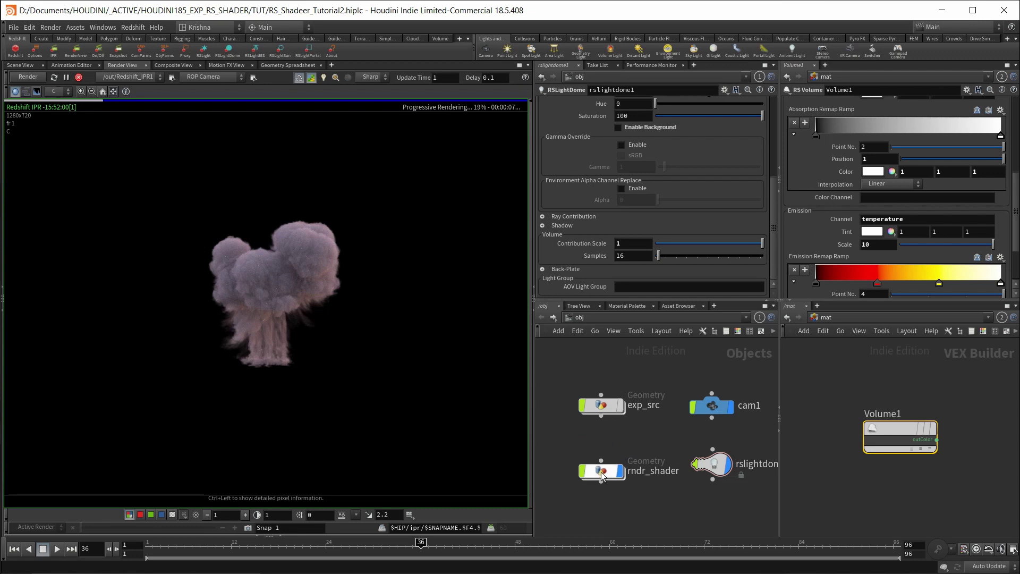
Align rndr_shader with rslightdome1 in the network and clear its /mat/Volume1 material assignment.
{"action": "left_click_drag", "start_coordinate": [601, 473], "coordinate": [601, 467]}
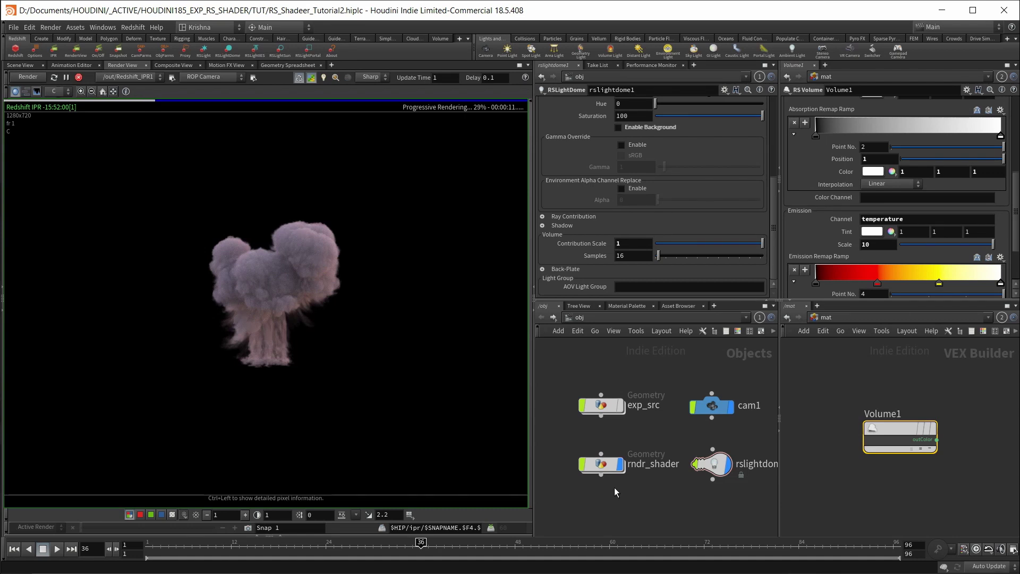
{"action": "left_click", "coordinate": [605, 464]}
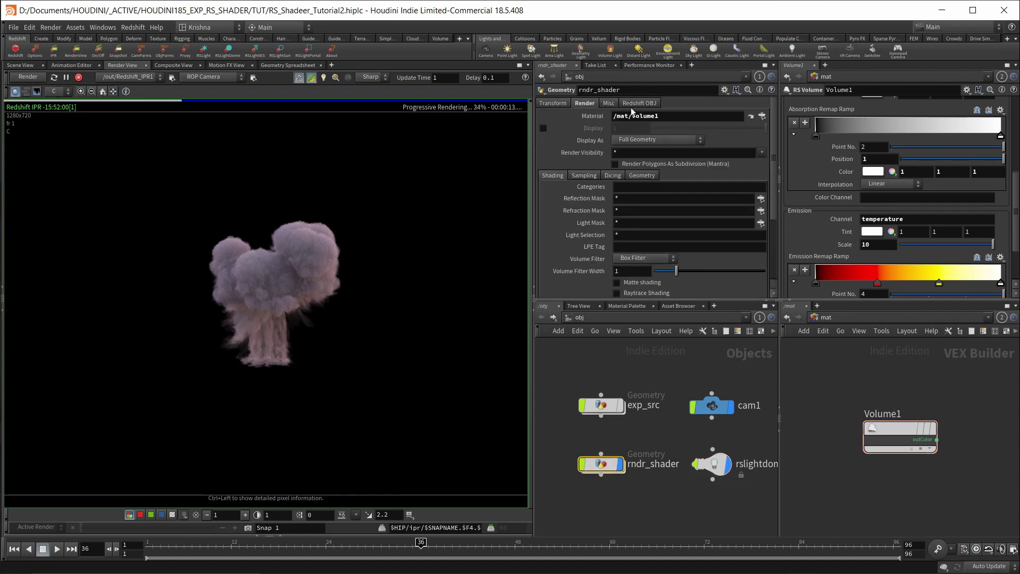
{"action": "double_click", "coordinate": [652, 118]}
{"action": "key", "text": "BackSpace"}
{"action": "key", "text": "Return"}
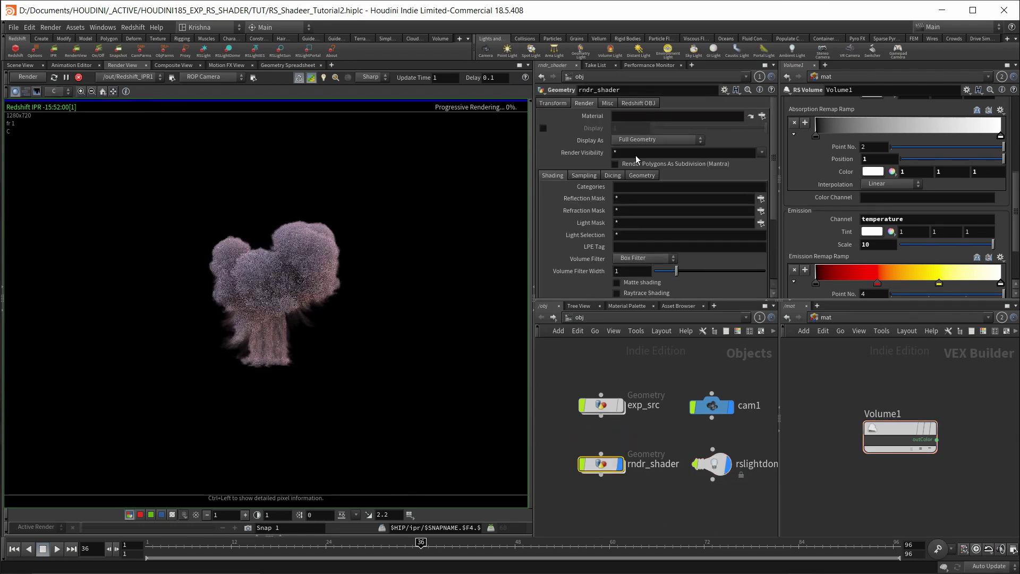
Inside rndr_shader, add a displayed Material node after object_merge1, assign /mat/Volume1 to it and restart the IPR render.
{"action": "double_click", "coordinate": [601, 463]}
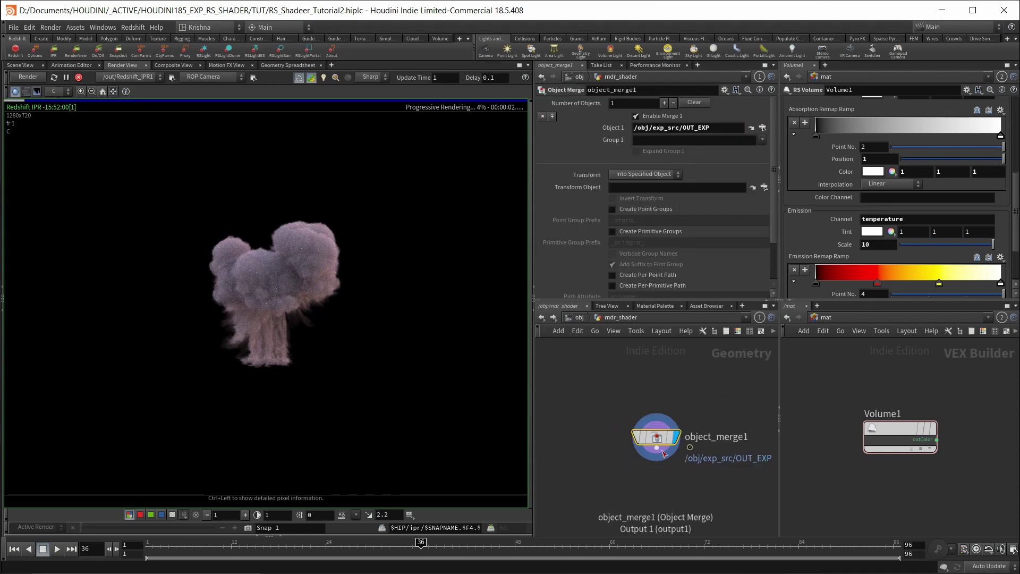
{"action": "key", "text": "Tab"}
{"action": "type", "text": "mater"}
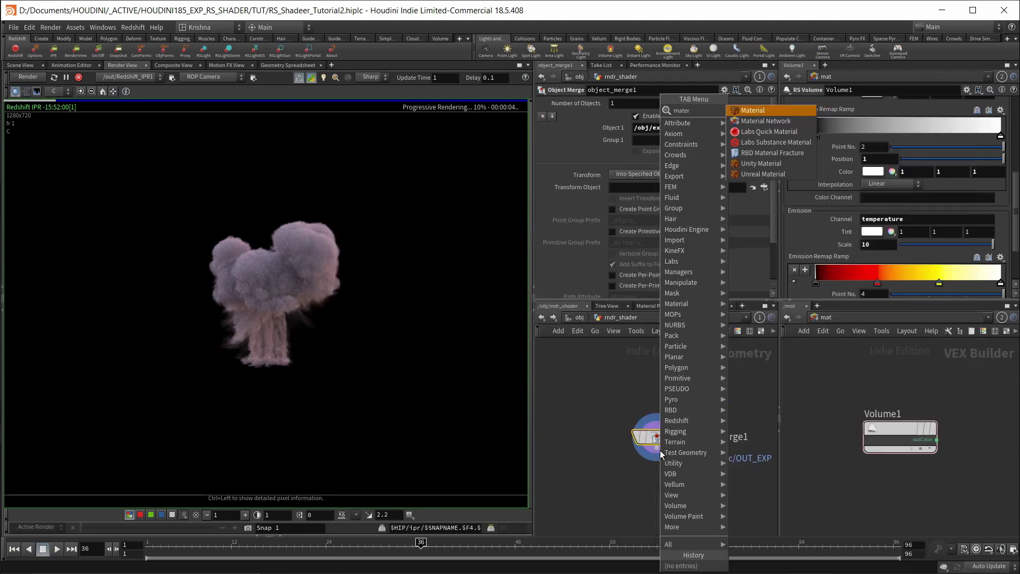
{"action": "key", "text": "Escape"}
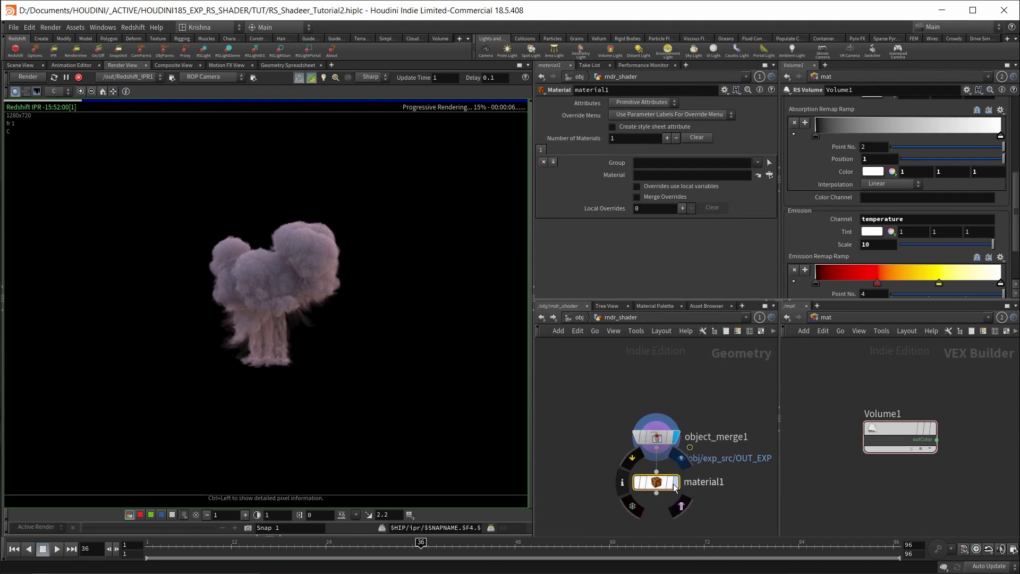
{"action": "left_click", "coordinate": [675, 482]}
{"action": "left_click_drag", "start_coordinate": [884, 429], "coordinate": [650, 179]}
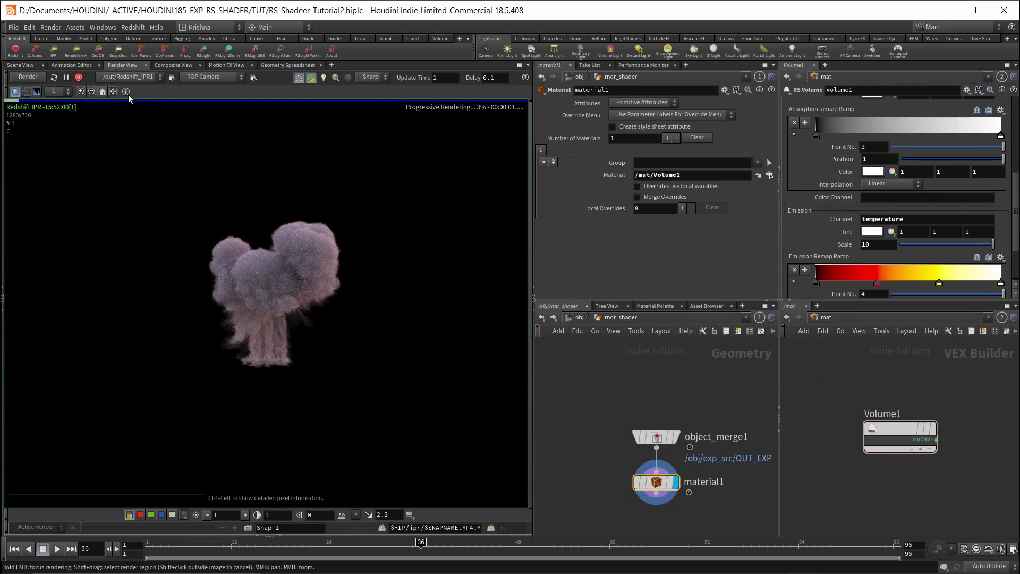
{"action": "left_click", "coordinate": [41, 79]}
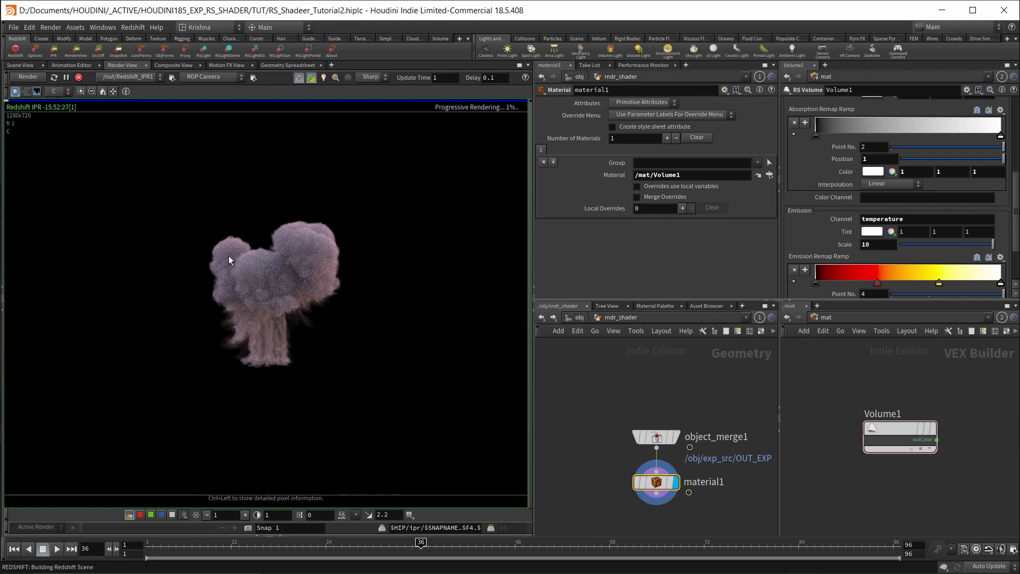
Delete the Volume1 material from /mat and add an RS Material Builder in its place.
{"action": "left_click_drag", "start_coordinate": [852, 371], "coordinate": [939, 458]}
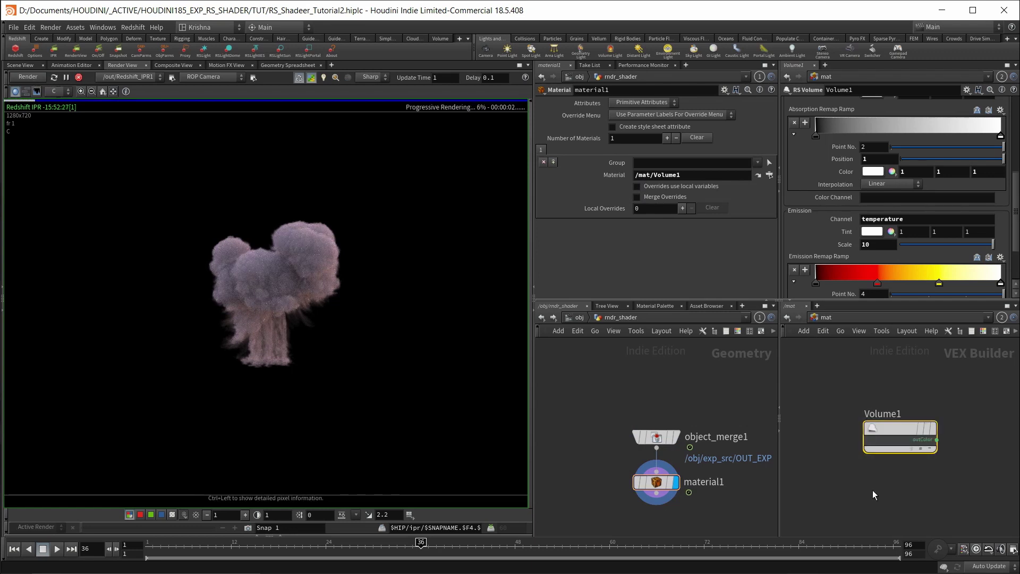
{"action": "key", "text": "Delete"}
{"action": "key", "text": "Tab"}
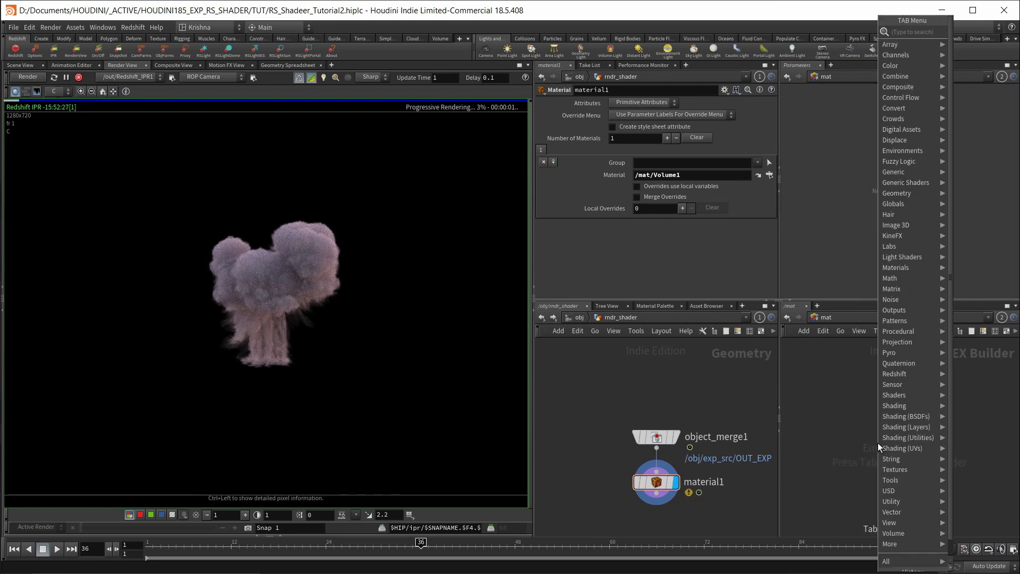
{"action": "type", "text": "rs mater"}
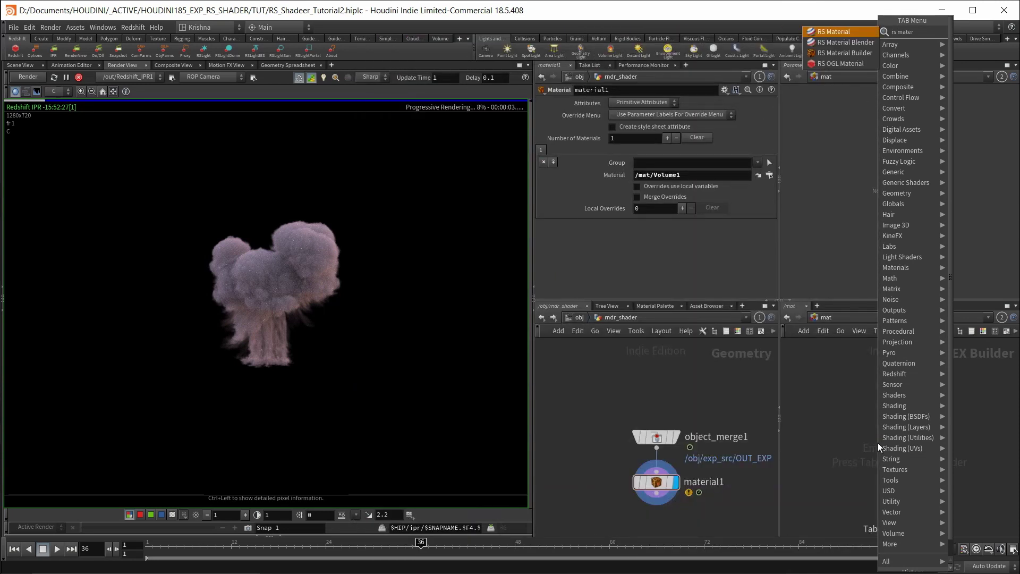
{"action": "type", "text": " b"}
{"action": "key", "text": "Down"}
{"action": "key", "text": "Return"}
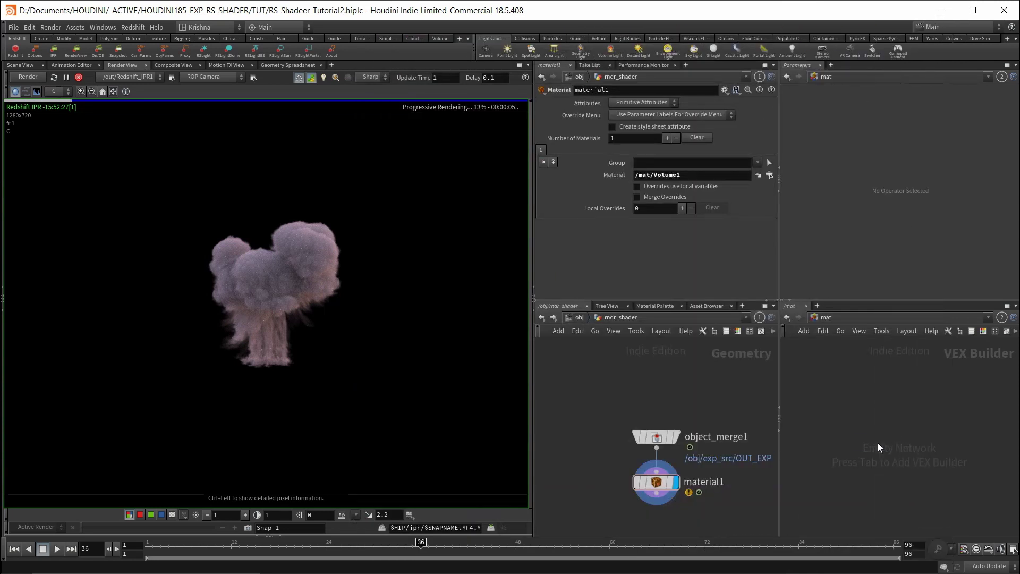
{"action": "left_click", "coordinate": [878, 442]}
Rename the RS Material Builder as exp, assign /mat/exp in material1 and save the scene.
{"action": "double_click", "coordinate": [878, 427]}
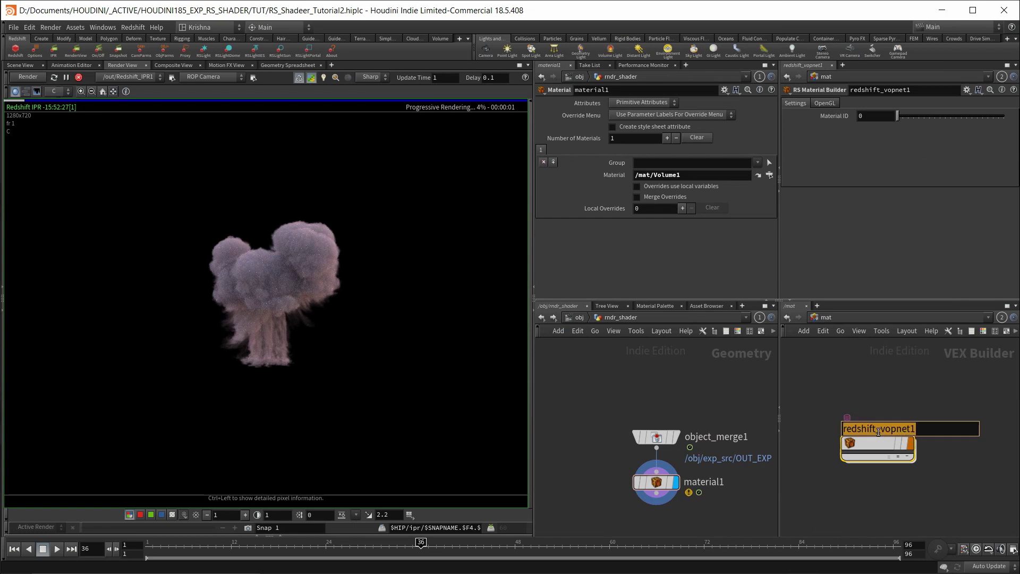
{"action": "type", "text": "exp"}
{"action": "key", "text": "Return"}
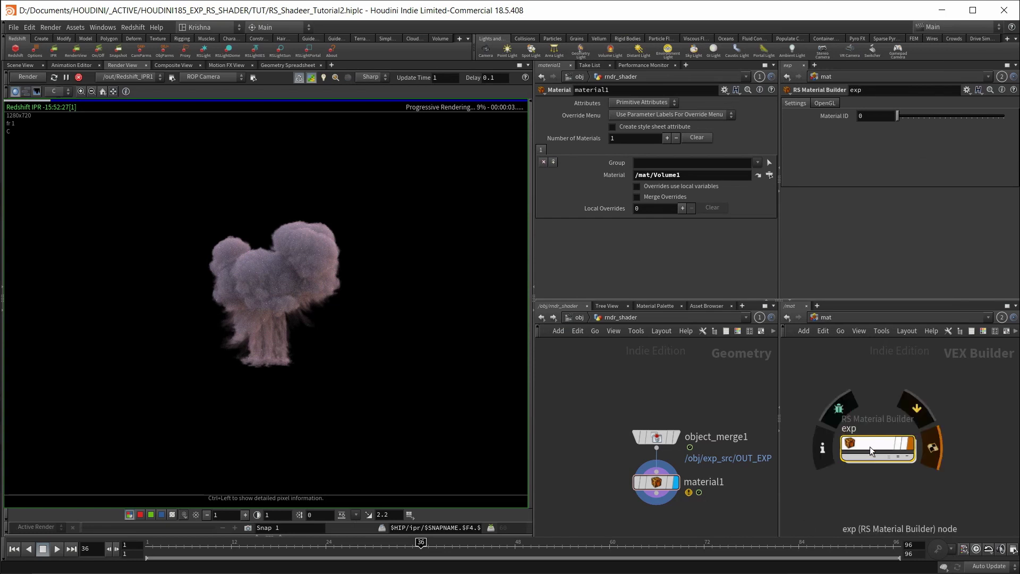
{"action": "left_click_drag", "start_coordinate": [672, 176], "coordinate": [673, 176]}
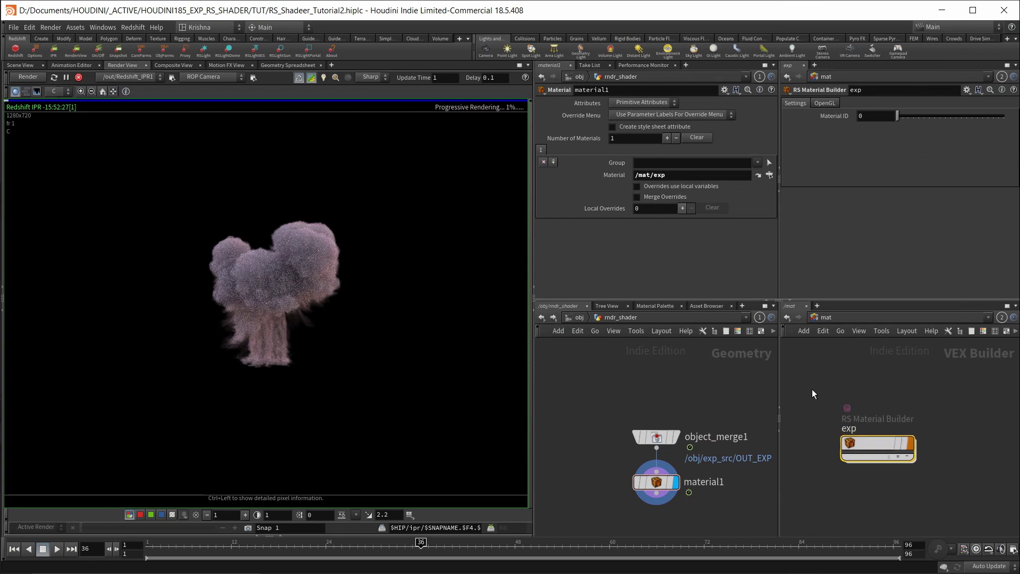
{"action": "key", "text": "ctrl+s"}
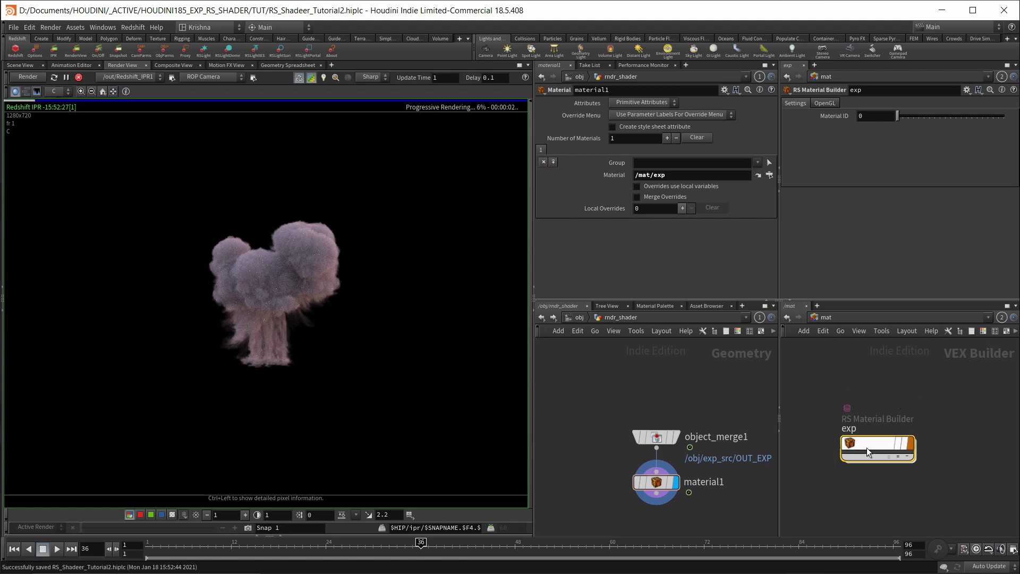
Inside the exp builder, delete the default shader node and keep only redshift_material1.
{"action": "double_click", "coordinate": [866, 447]}
{"action": "left_click_drag", "start_coordinate": [844, 375], "coordinate": [845, 376]}
{"action": "key", "text": "Delete"}
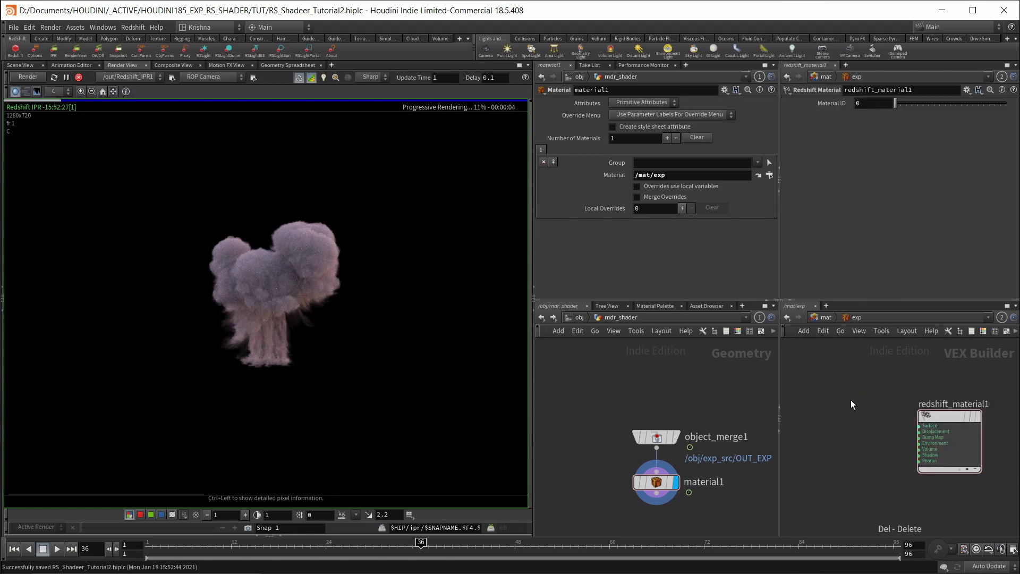
Add an RS Volume node inside exp and connect its outColor to the Volume input of redshift_material1.
{"action": "key", "text": "Tab"}
{"action": "type", "text": "rsvol"}
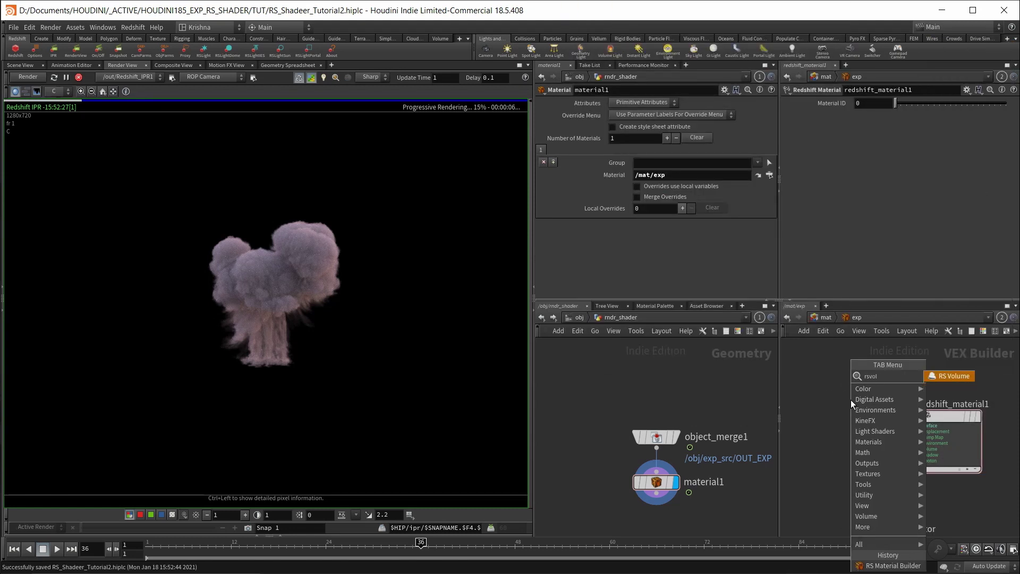
{"action": "key", "text": "Return"}
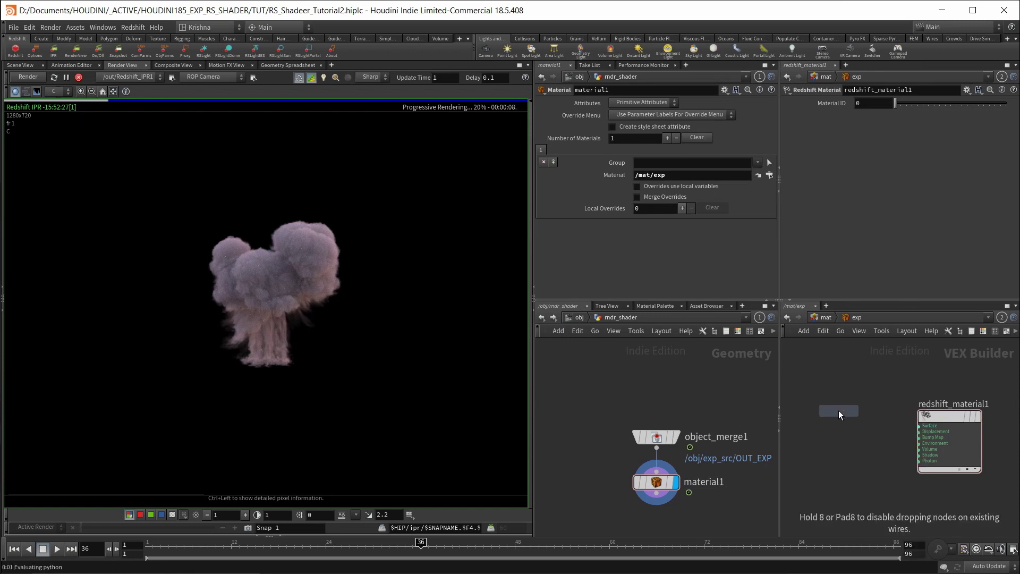
{"action": "left_click", "coordinate": [838, 410]}
{"action": "left_click", "coordinate": [862, 421]}
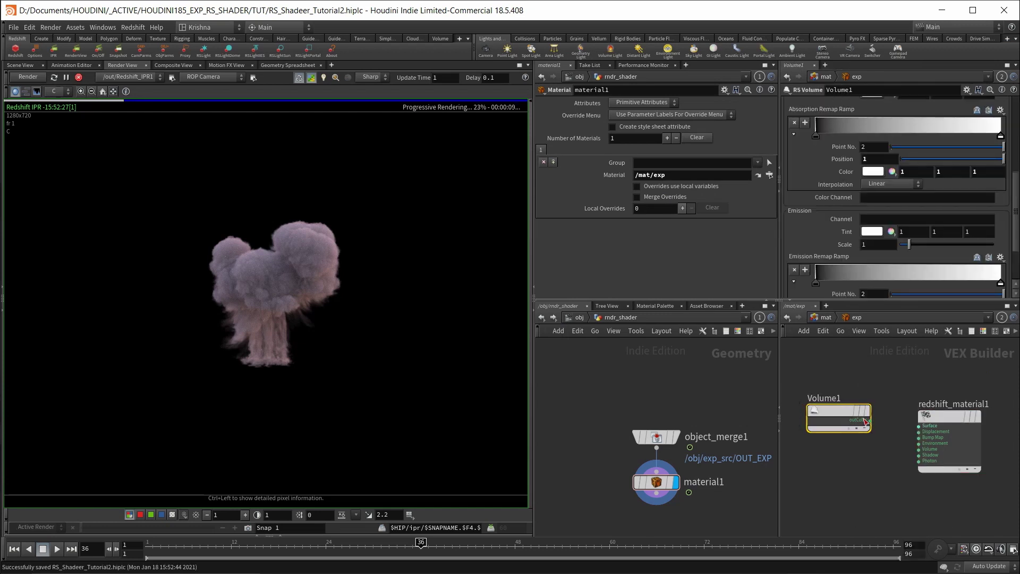
{"action": "left_click", "coordinate": [898, 452]}
Set the emission channel of the new Volume1 node to temperature.
{"action": "scroll", "coordinate": [850, 228], "scroll_direction": "down", "scroll_amount": 1}
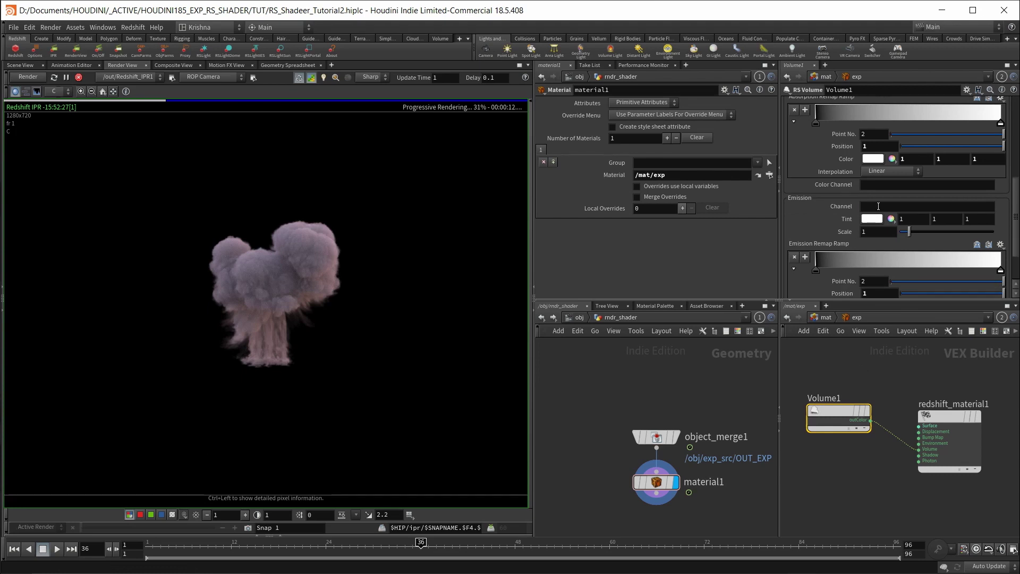
{"action": "left_click", "coordinate": [879, 206]}
{"action": "type", "text": "temperature"}
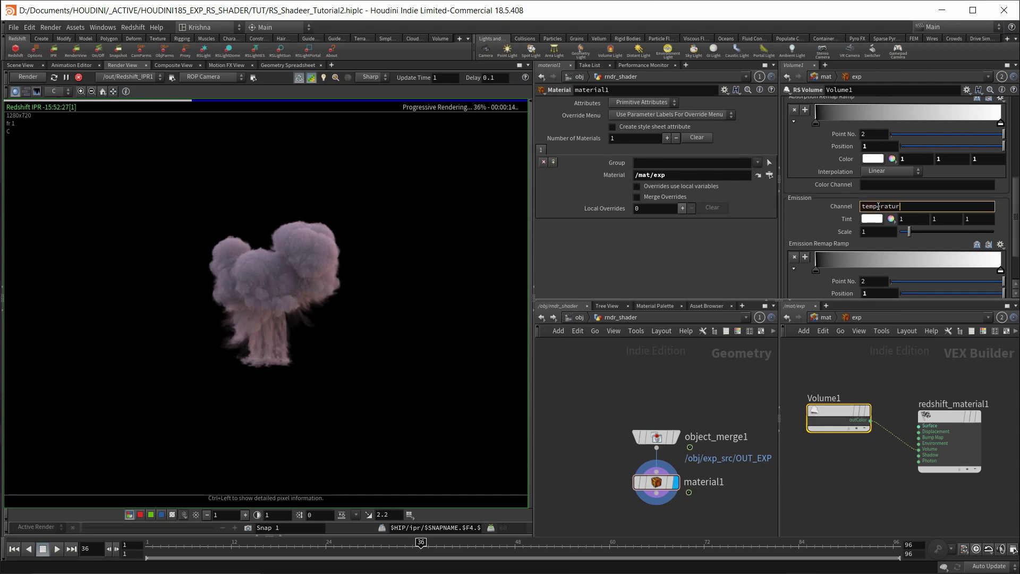
{"action": "key", "text": "Return"}
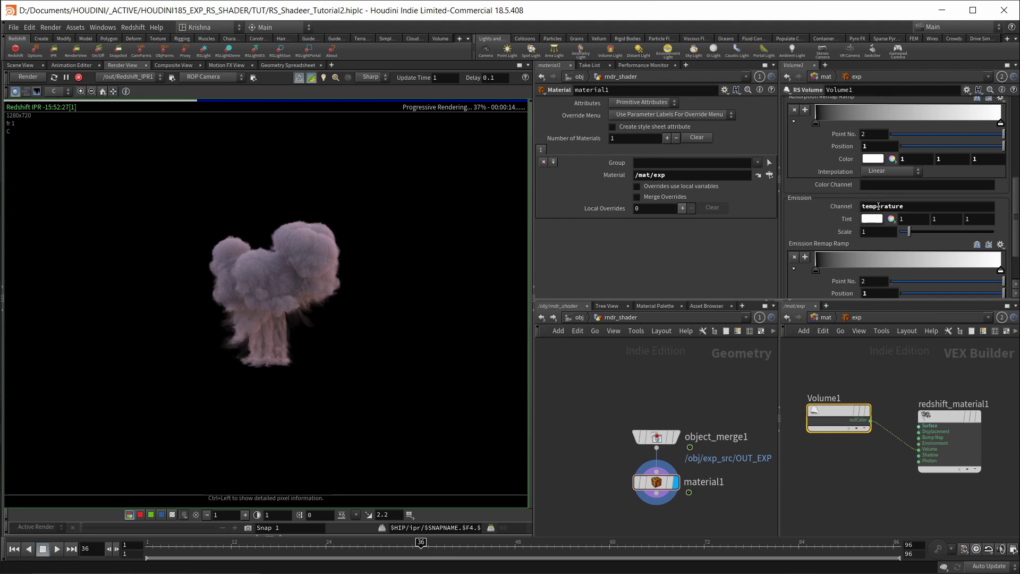
Apply the black-red-yellow-white preset to Volume1's Emission Remap Ramp, restart the IPR render and save the scene.
{"action": "left_click", "coordinate": [1001, 244]}
{"action": "left_click", "coordinate": [998, 258]}
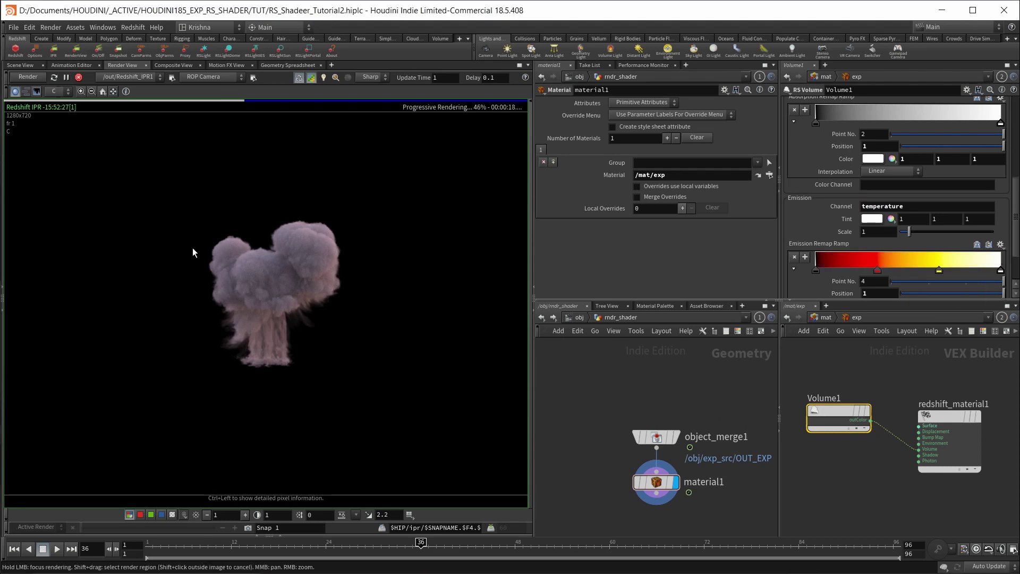
{"action": "left_click", "coordinate": [23, 79]}
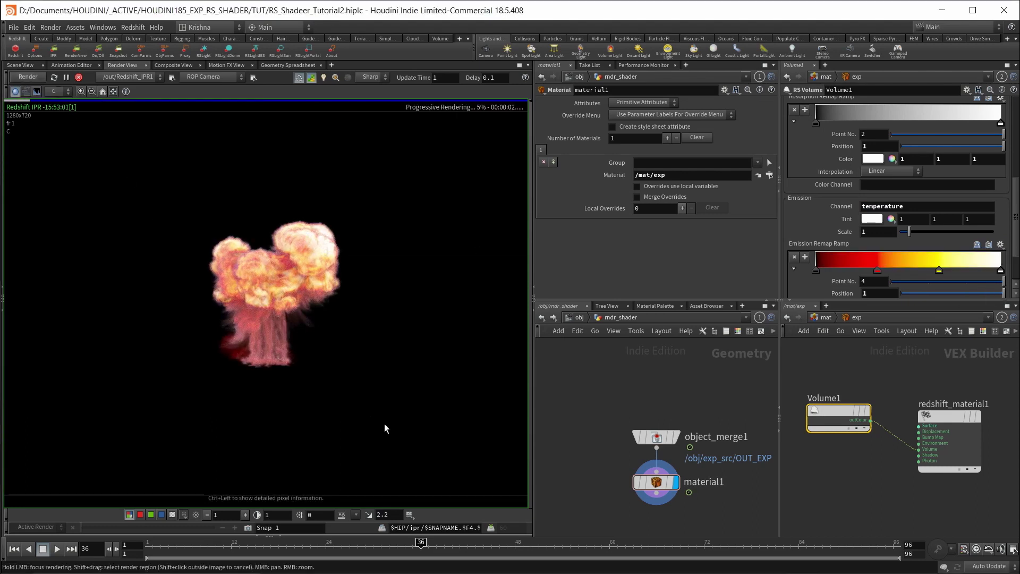
{"action": "key", "text": "ctrl+s"}
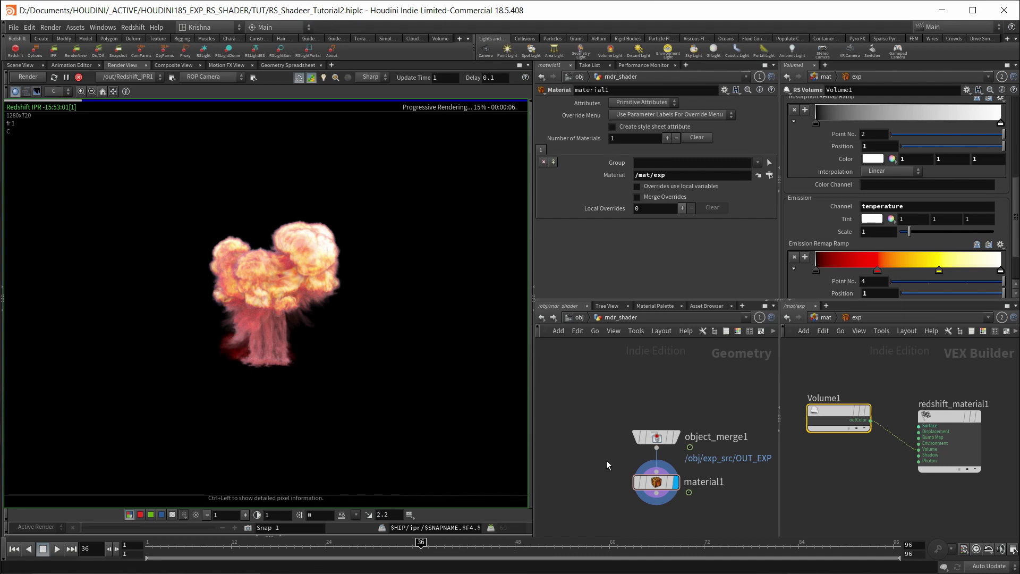
Check the version information of the Redshift for Houdini plugin.
{"action": "middle_click_drag", "start_coordinate": [607, 461], "coordinate": [596, 424]}
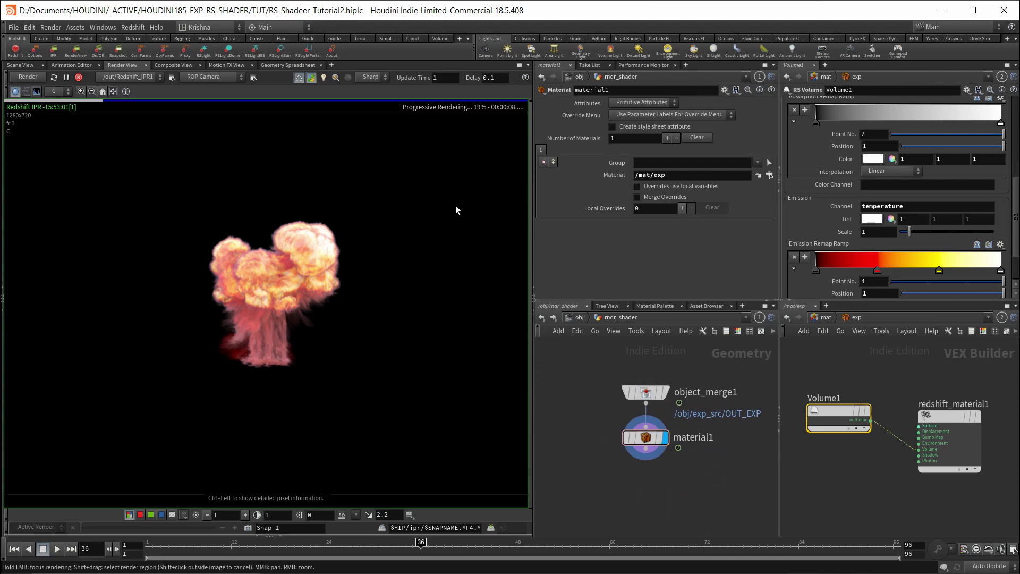
{"action": "left_click", "coordinate": [332, 55]}
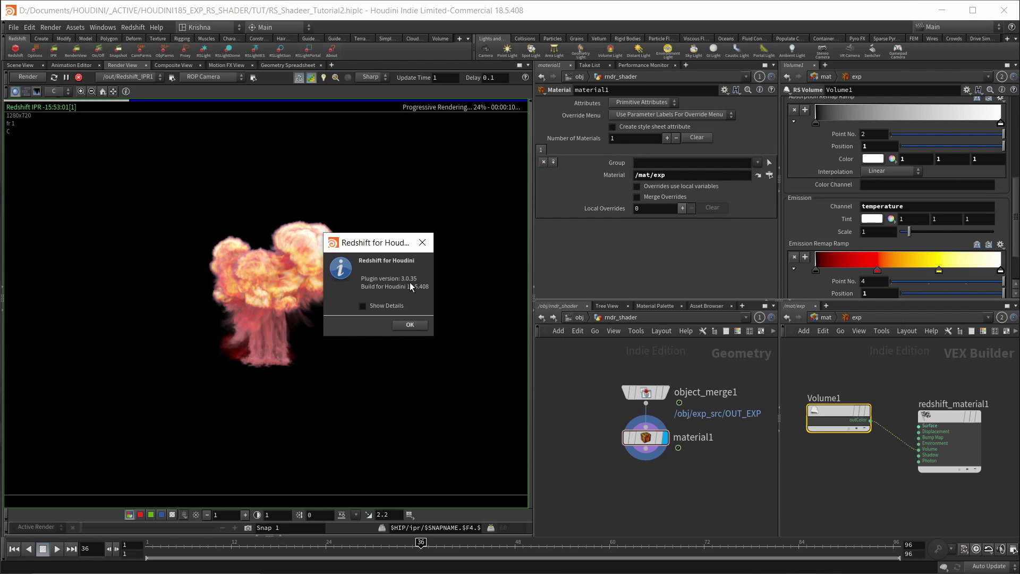
{"action": "left_click", "coordinate": [418, 325]}
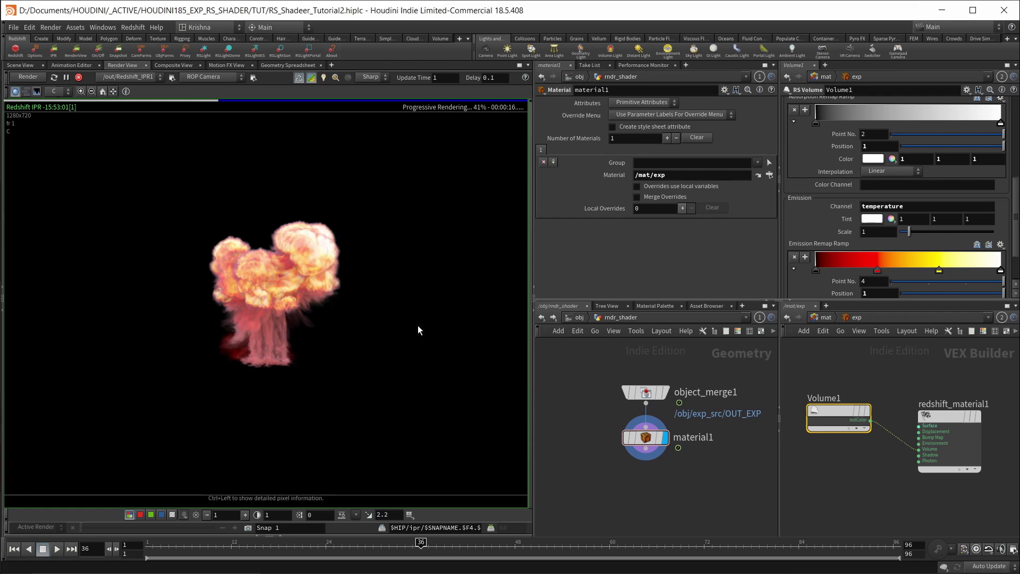
Clear Volume1's emission channel, re-render the explosion without emission and take a snapshot in the Render View.
{"action": "left_click", "coordinate": [78, 77]}
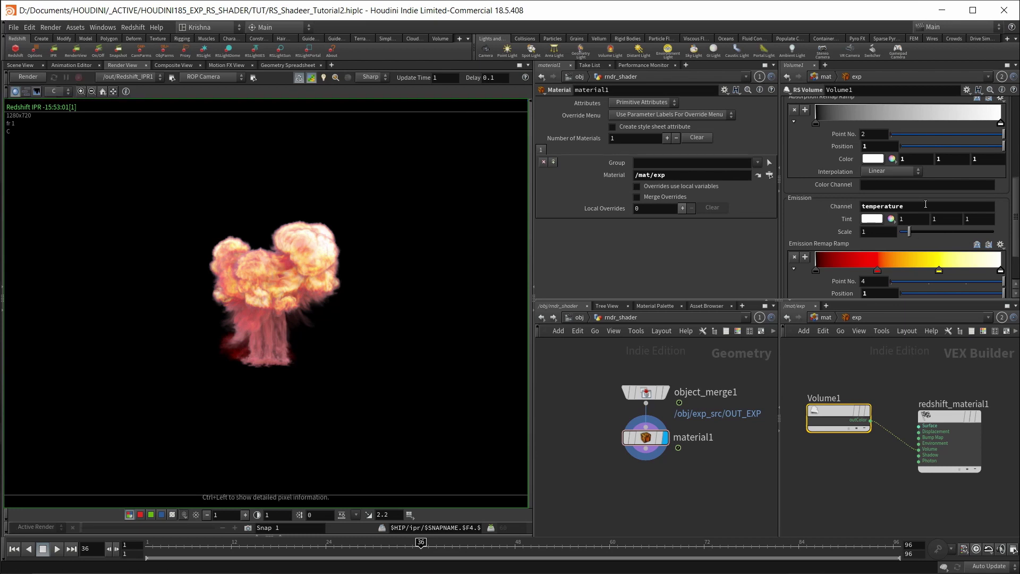
{"action": "double_click", "coordinate": [926, 205]}
{"action": "key", "text": "BackSpace"}
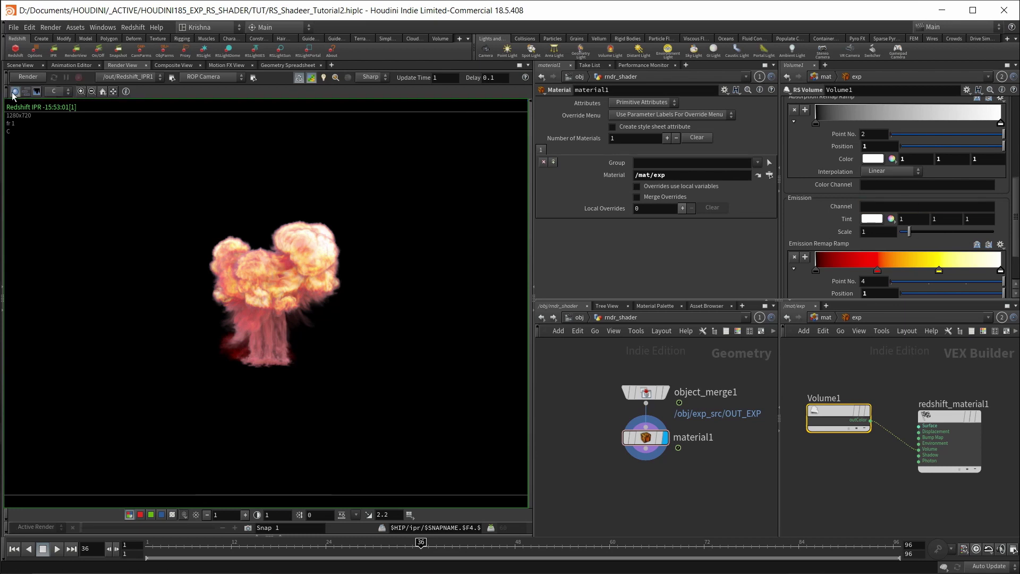
{"action": "left_click", "coordinate": [23, 79]}
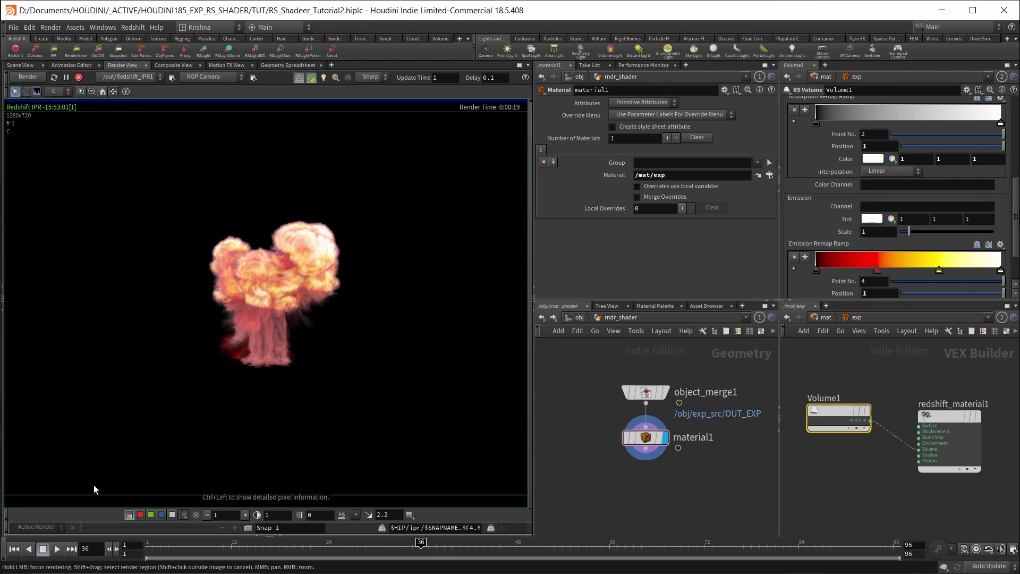
{"action": "left_click", "coordinate": [248, 532]}
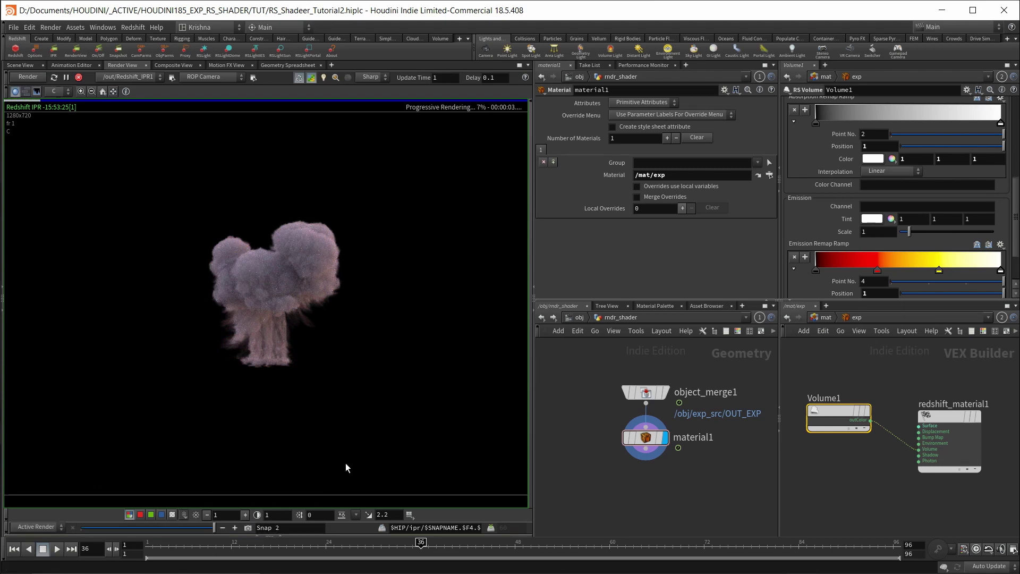
Set Volume1's emission channel back to temperature, re-render, take another snapshot and stop the IPR.
{"action": "left_click", "coordinate": [888, 208]}
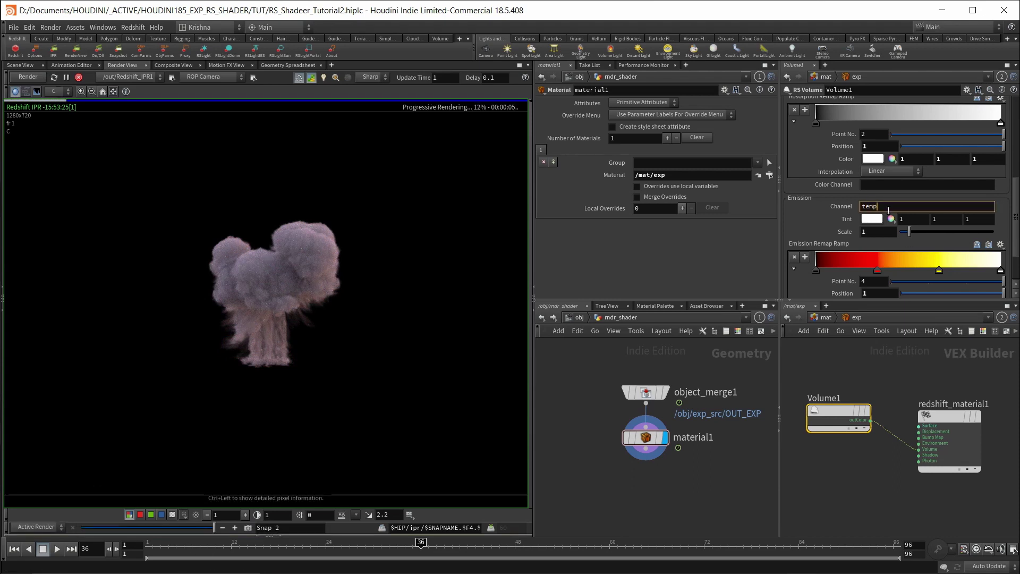
{"action": "type", "text": "temperature"}
{"action": "key", "text": "Return"}
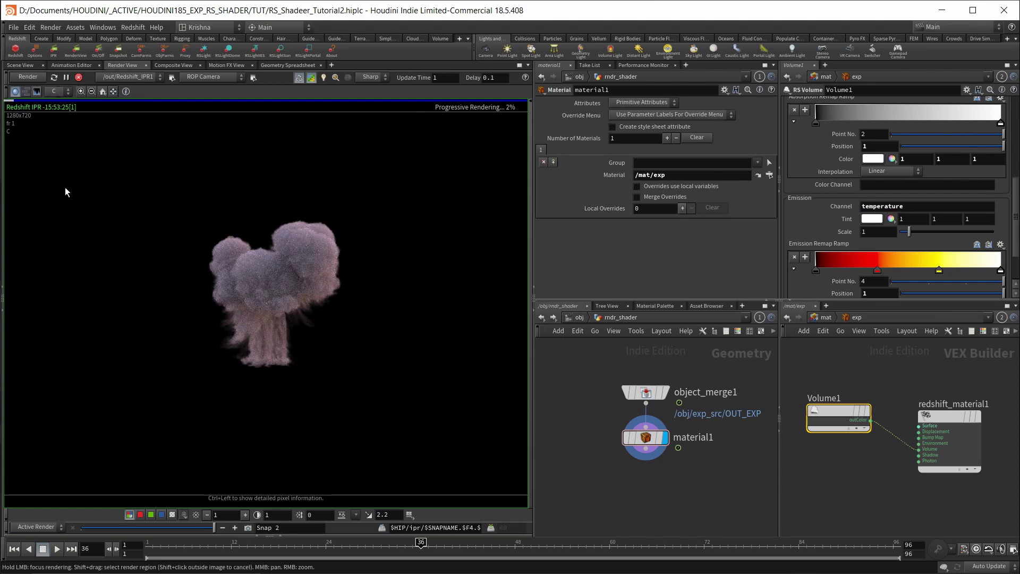
{"action": "left_click", "coordinate": [28, 76]}
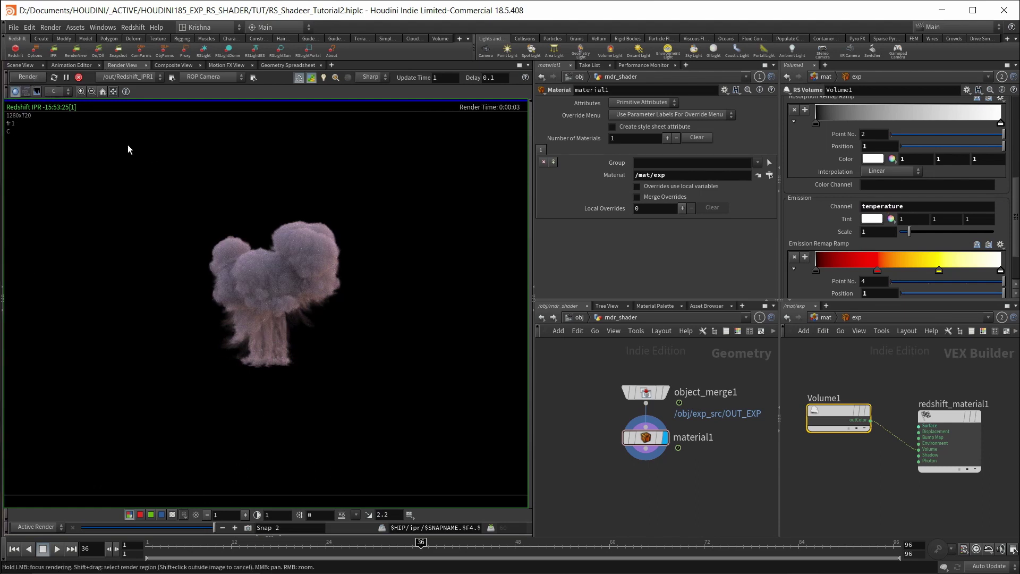
{"action": "left_click", "coordinate": [248, 527]}
{"action": "left_click", "coordinate": [79, 77]}
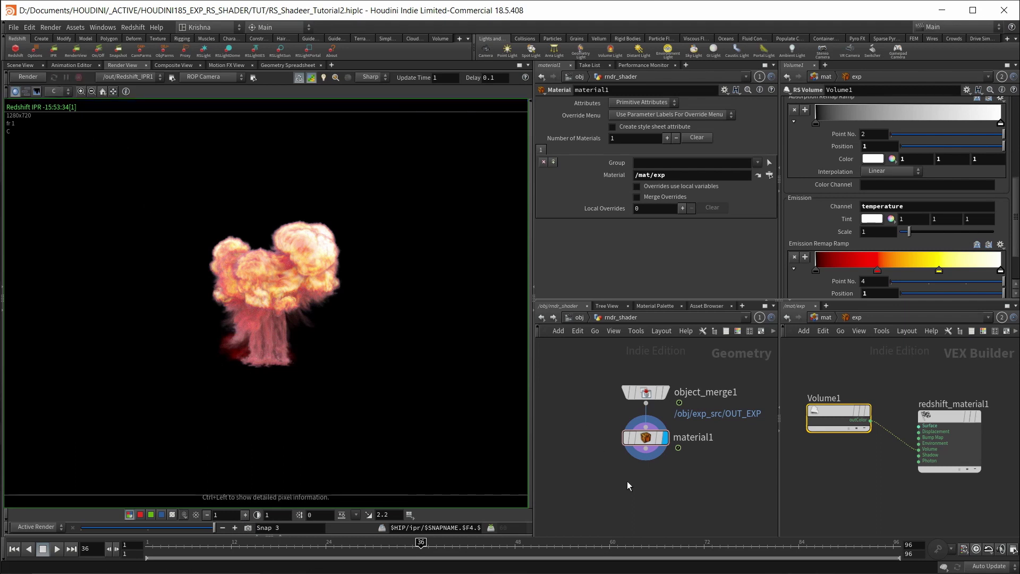
Move material1 well below object_merge1 to make room for more nodes, and set the display flag on object_merge1.
{"action": "left_click_drag", "start_coordinate": [645, 440], "coordinate": [646, 485]}
{"action": "scroll", "coordinate": [639, 436], "scroll_direction": "down", "scroll_amount": 4}
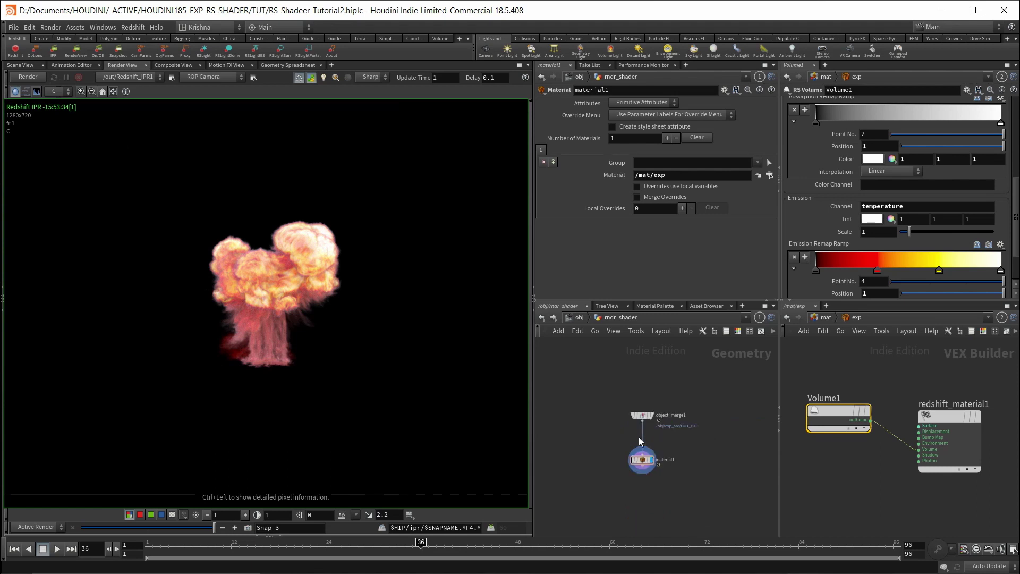
{"action": "left_click_drag", "start_coordinate": [624, 416], "coordinate": [624, 503]}
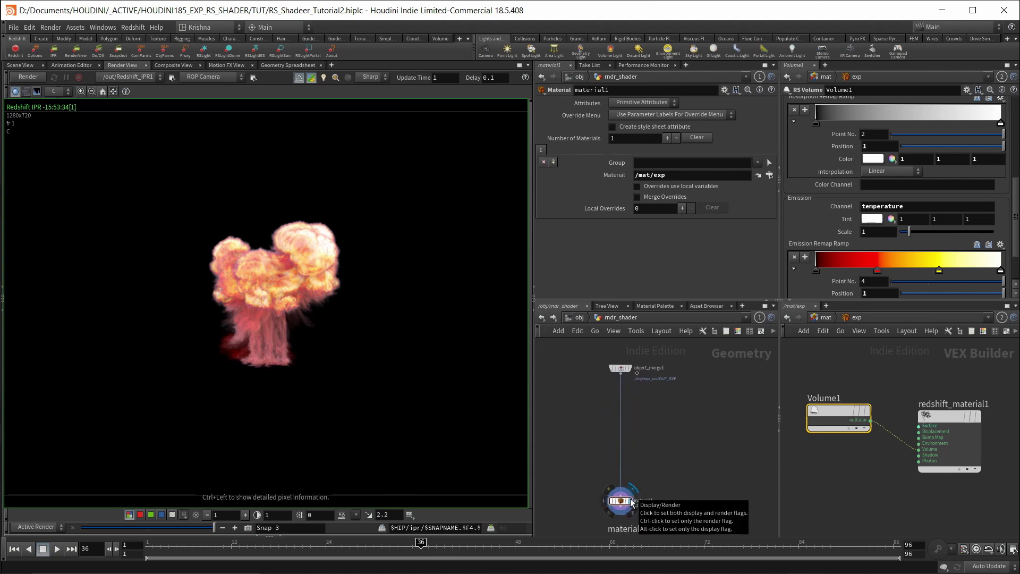
{"action": "left_click", "coordinate": [630, 368]}
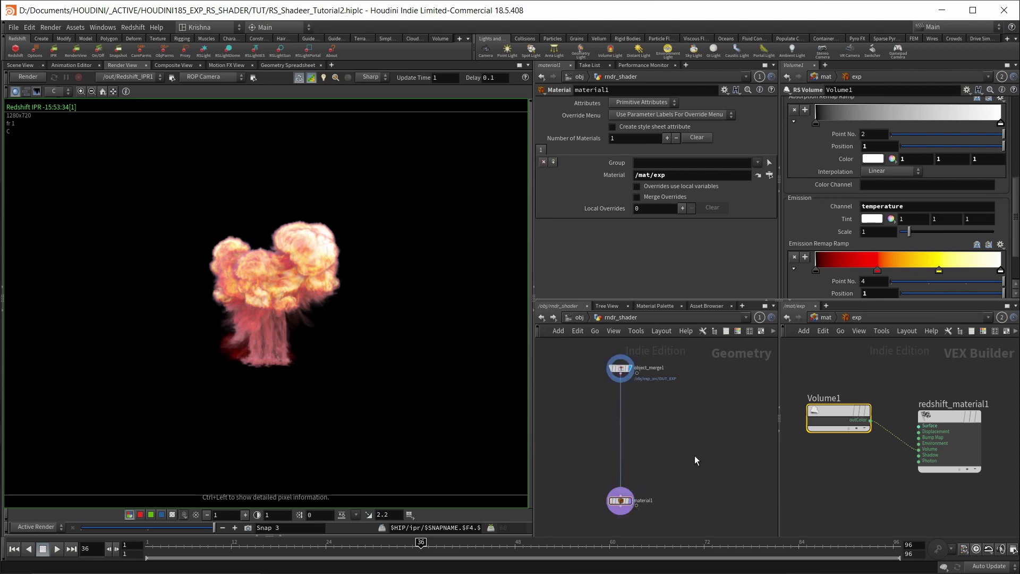
{"action": "left_click_drag", "start_coordinate": [693, 456], "coordinate": [635, 498]}
{"action": "left_click_drag", "start_coordinate": [621, 514], "coordinate": [613, 527]}
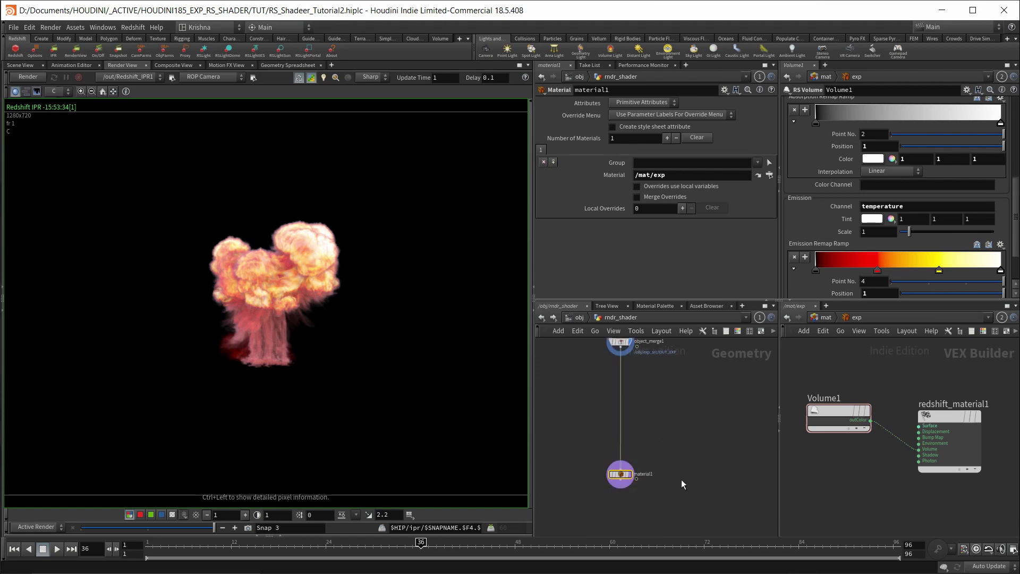
{"action": "middle_click_drag", "start_coordinate": [666, 429], "coordinate": [666, 499]}
{"action": "scroll", "coordinate": [636, 441], "scroll_direction": "up", "scroll_amount": 4}
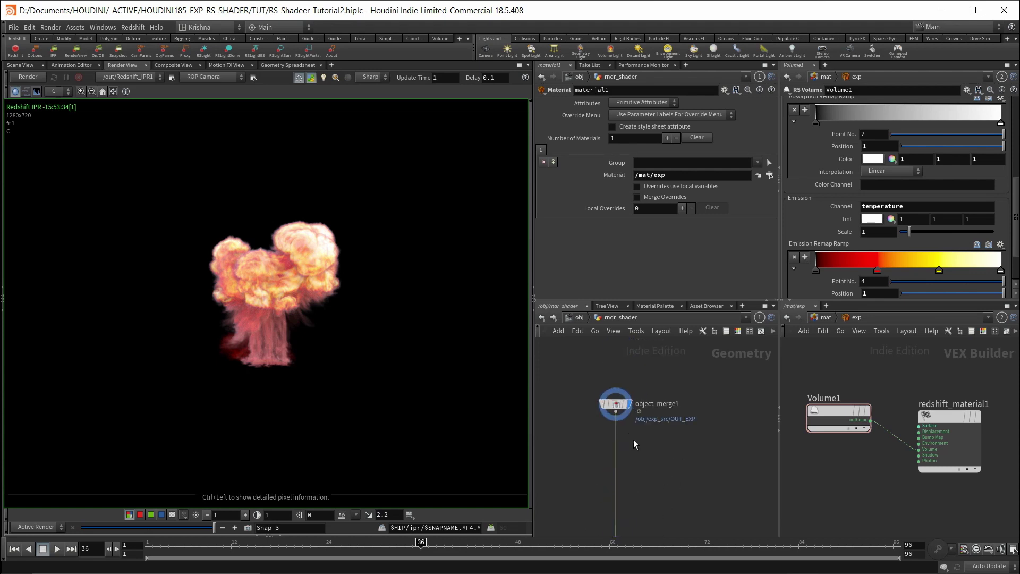
{"action": "right_click", "coordinate": [614, 407]}
{"action": "type", "text": "del"}
{"action": "key", "text": "Return"}
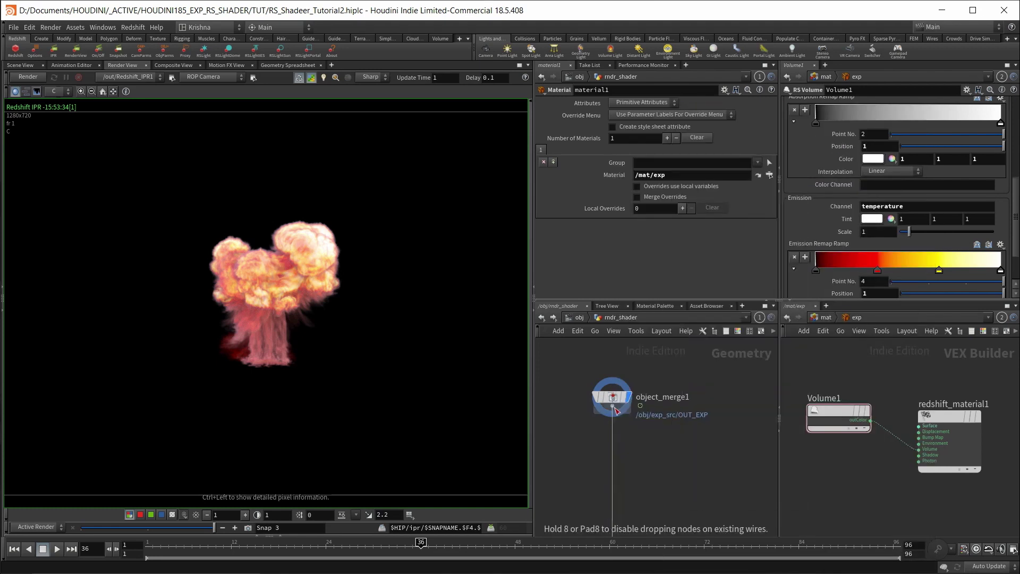
{"action": "left_click", "coordinate": [612, 433]}
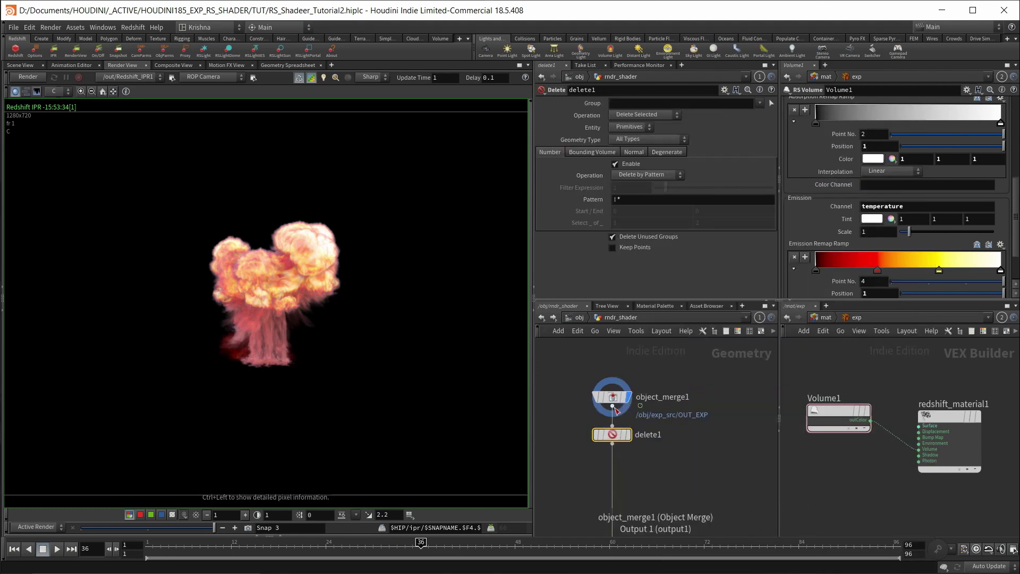
{"action": "left_click", "coordinate": [654, 113]}
{"action": "left_click", "coordinate": [653, 130]}
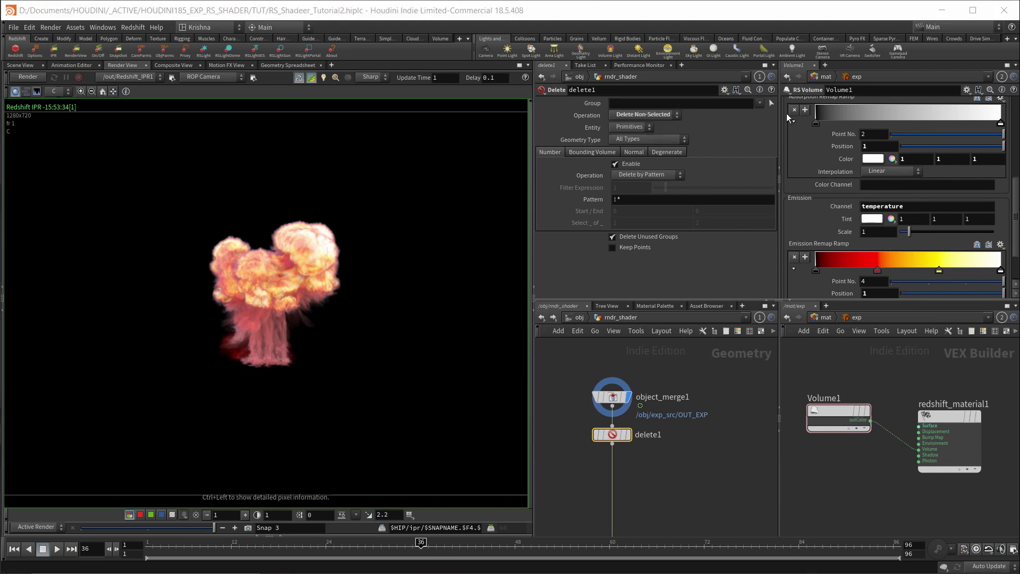
{"action": "left_click", "coordinate": [760, 103]}
{"action": "left_click", "coordinate": [777, 145]}
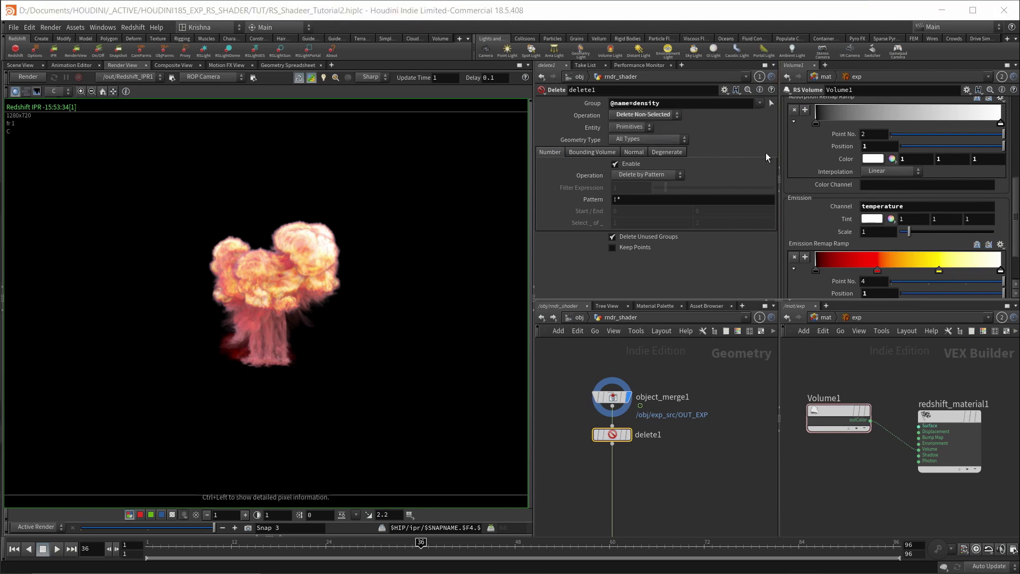
Rename the Delete node below object_merge1 as iso_density.
{"action": "double_click", "coordinate": [655, 435]}
{"action": "type", "text": "iso_de"}
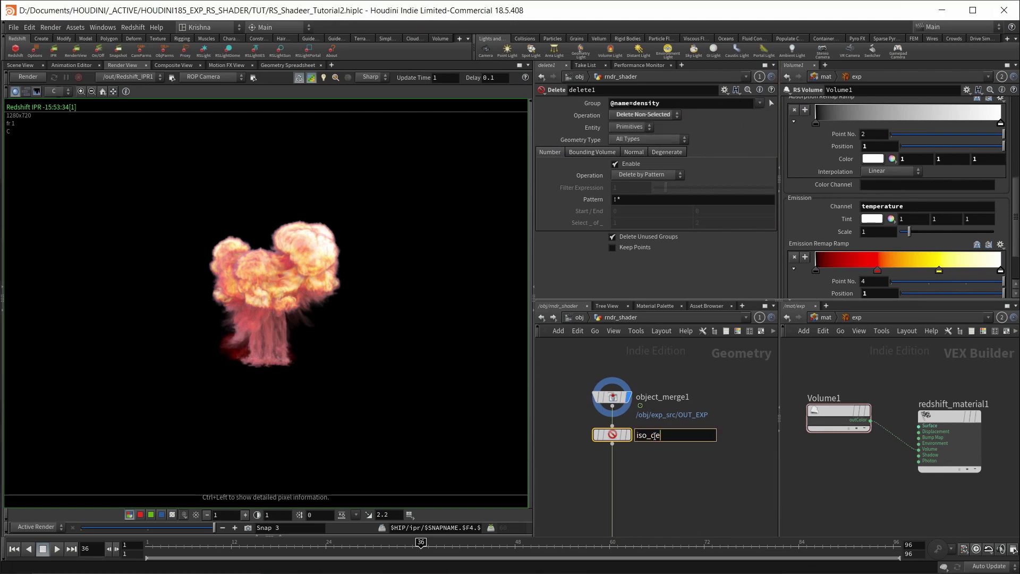
{"action": "type", "text": "nsity"}
{"action": "key", "text": "Return"}
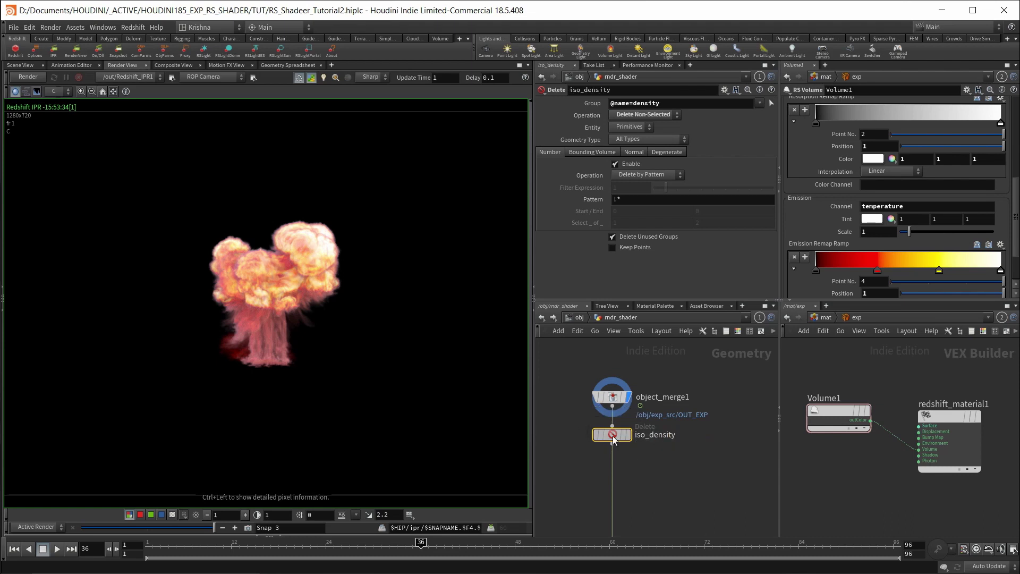
{"action": "left_click_drag", "start_coordinate": [624, 435], "coordinate": [726, 436], "text": "alt"}
{"action": "double_click", "coordinate": [735, 435]}
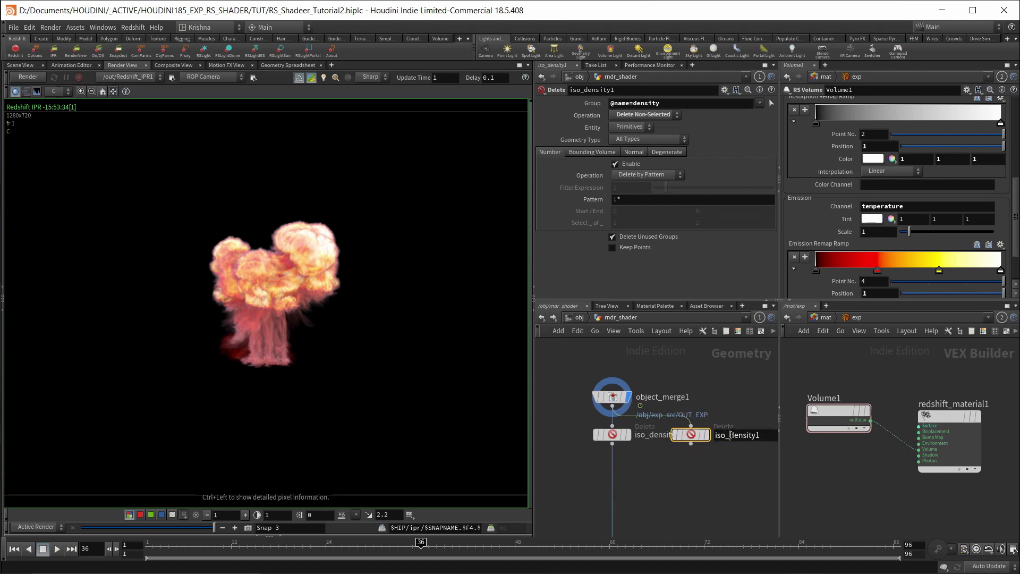
{"action": "type", "text": "iso_temperature"}
{"action": "key", "text": "Return"}
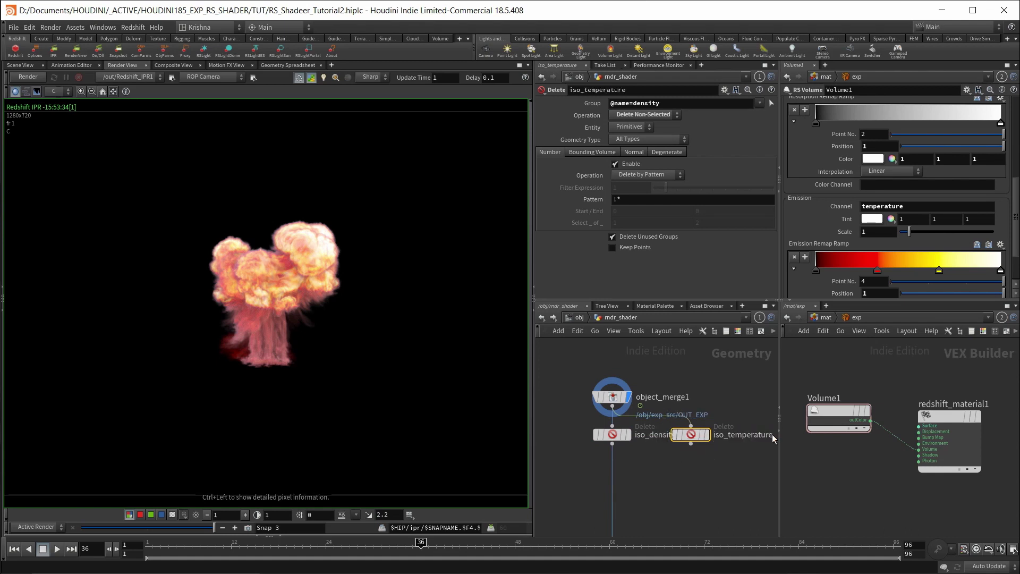
{"action": "left_click", "coordinate": [760, 103]}
{"action": "left_click", "coordinate": [770, 149]}
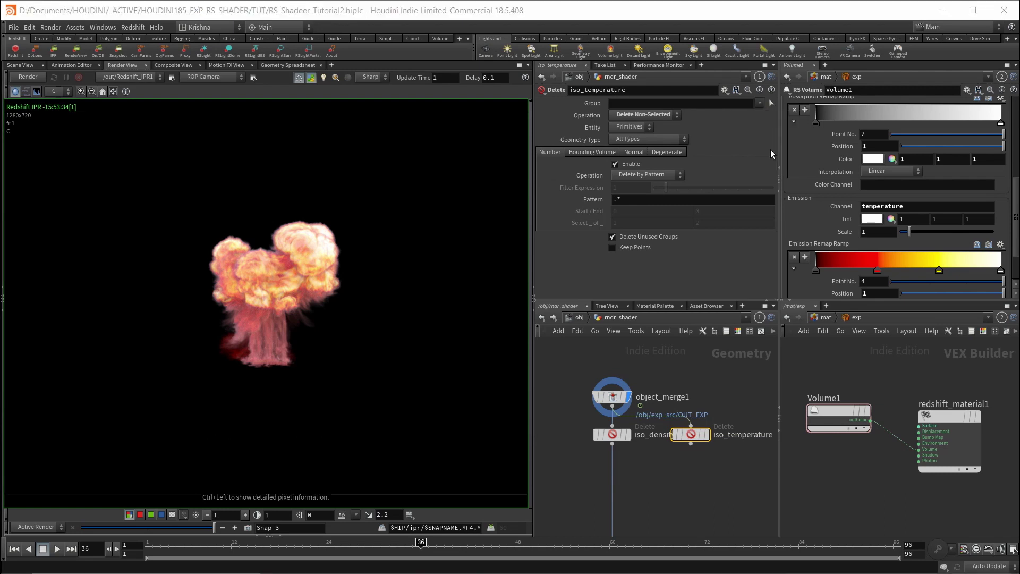
{"action": "key", "text": "ctrl+s"}
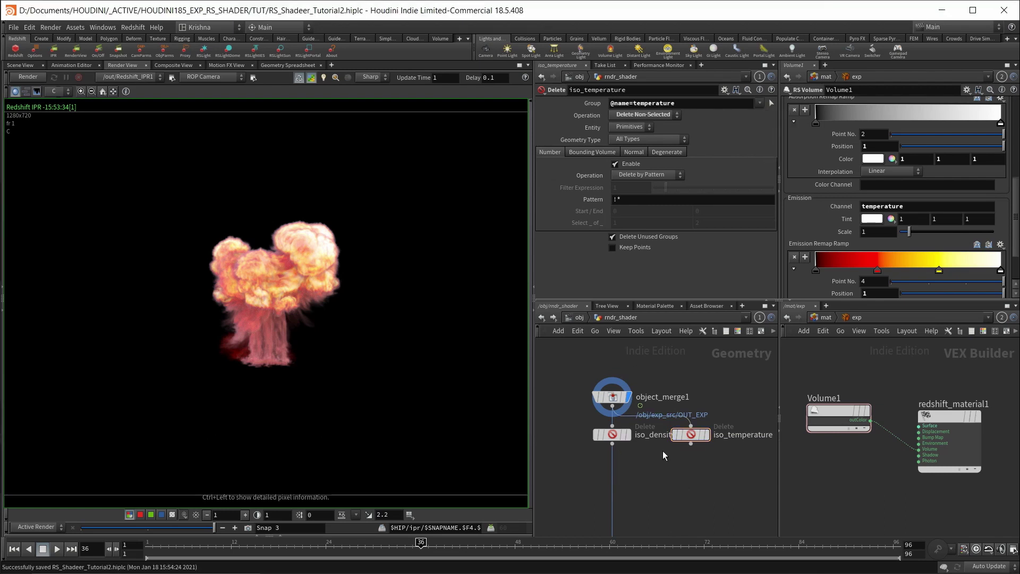
Look at the explosion source network inside exp_src and return to the rndr_shader network.
{"action": "middle_click_drag", "start_coordinate": [659, 467], "coordinate": [655, 444]}
{"action": "left_click", "coordinate": [579, 318]}
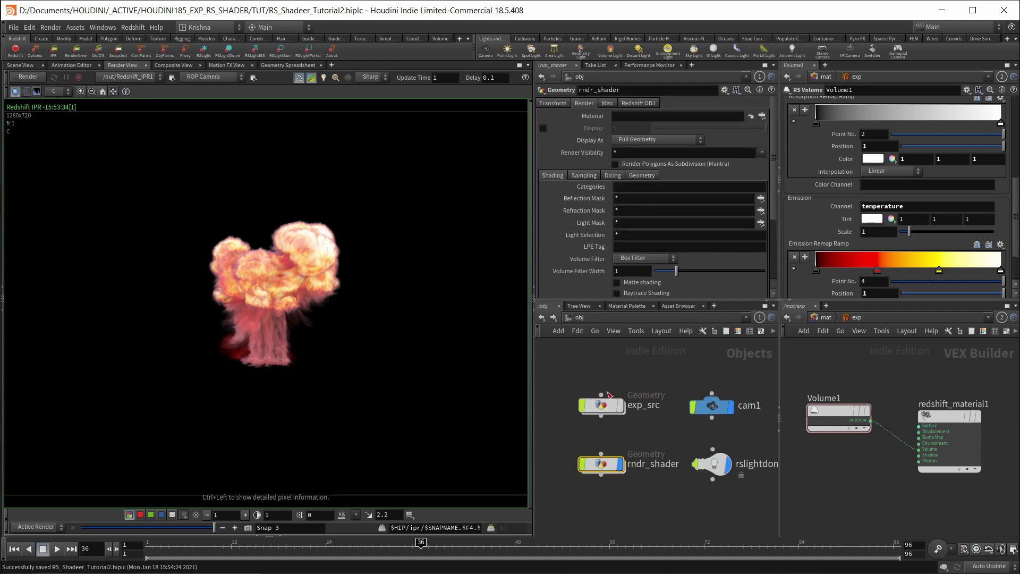
{"action": "double_click", "coordinate": [608, 406]}
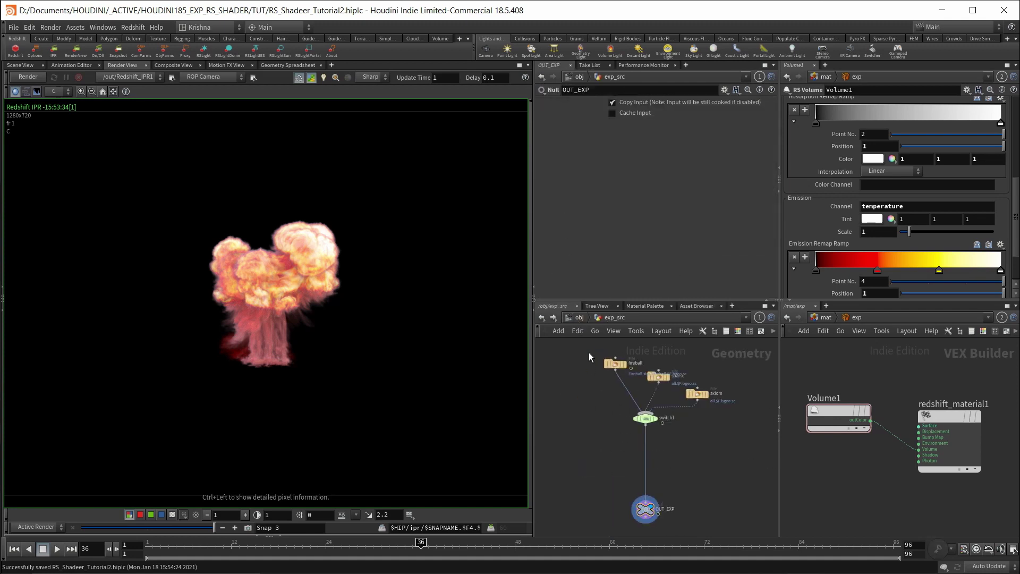
{"action": "left_click", "coordinate": [579, 318]}
{"action": "double_click", "coordinate": [608, 462]}
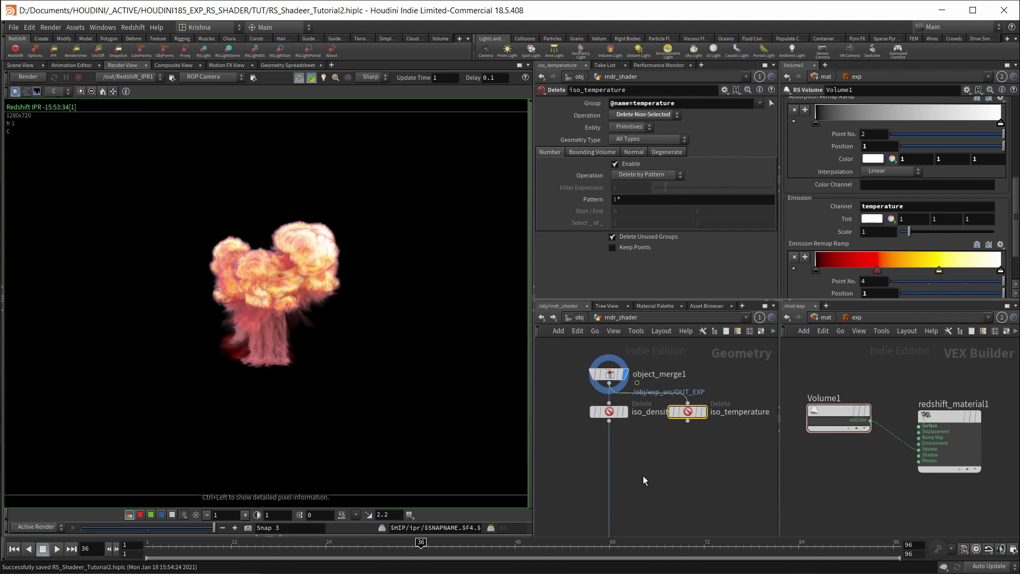
{"action": "middle_click_drag", "start_coordinate": [665, 495], "coordinate": [663, 469]}
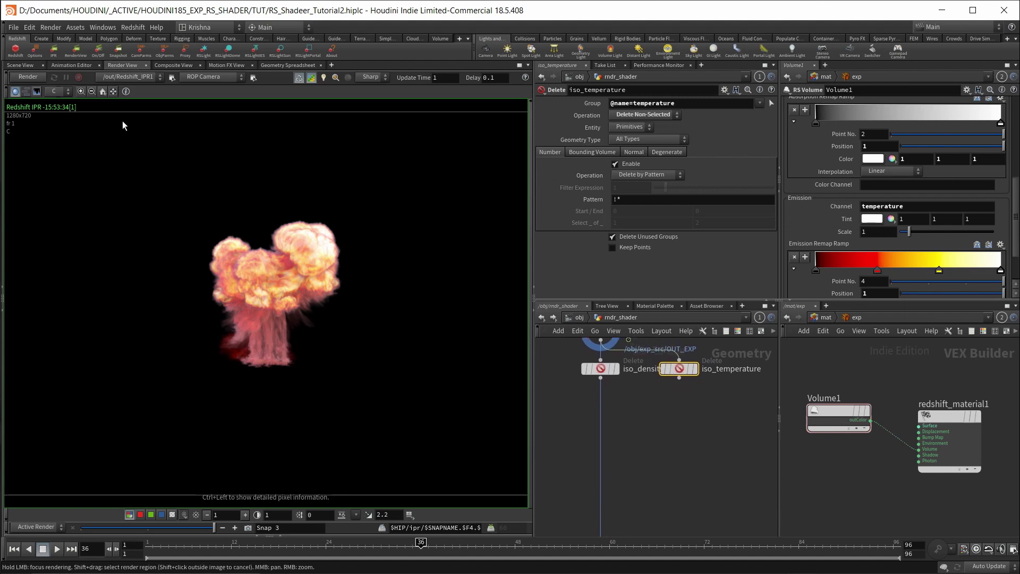
Start the IPR render with only iso_density feeding material1, then wire iso_temperature into material1 instead.
{"action": "left_click", "coordinate": [41, 78]}
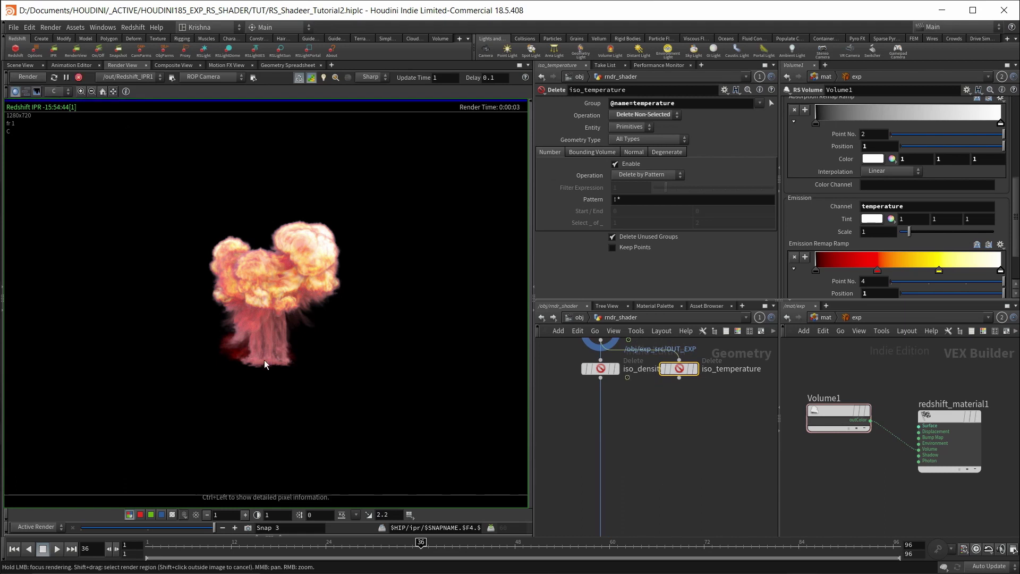
{"action": "left_click", "coordinate": [598, 367]}
{"action": "middle_click_drag", "start_coordinate": [652, 407], "coordinate": [646, 439]}
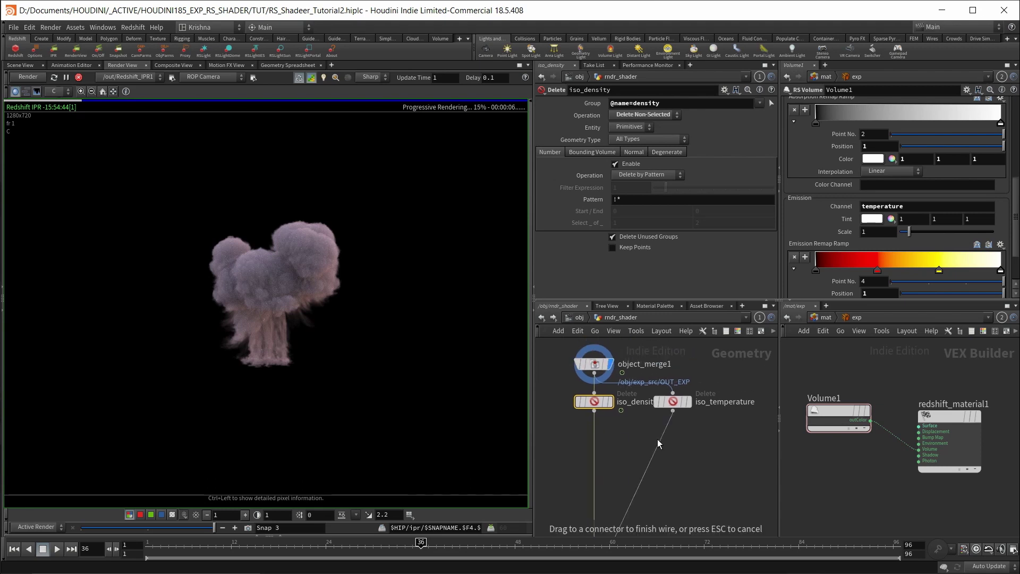
{"action": "left_click", "coordinate": [673, 412]}
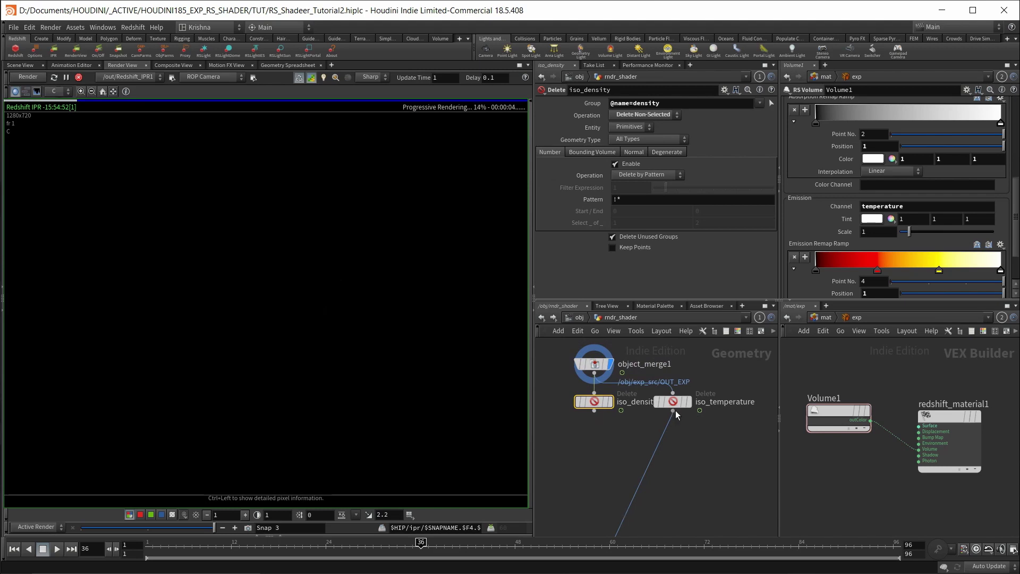
Insert a Name node between iso_temperature and material1 and set its name value to density.
{"action": "key", "text": "Tab"}
{"action": "left_click", "coordinate": [675, 411]}
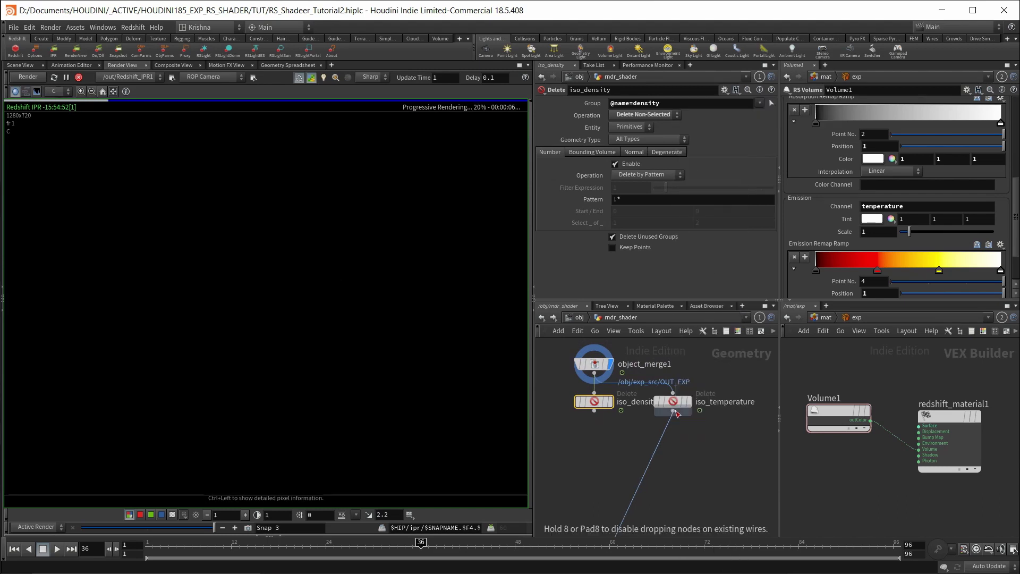
{"action": "left_click", "coordinate": [676, 414]}
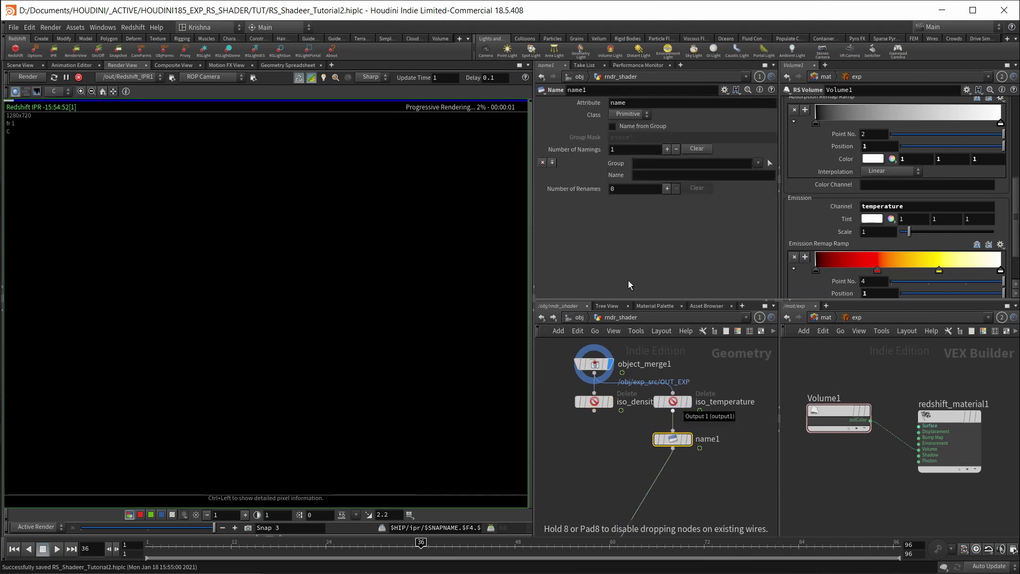
{"action": "left_click", "coordinate": [636, 175]}
{"action": "type", "text": "densi"}
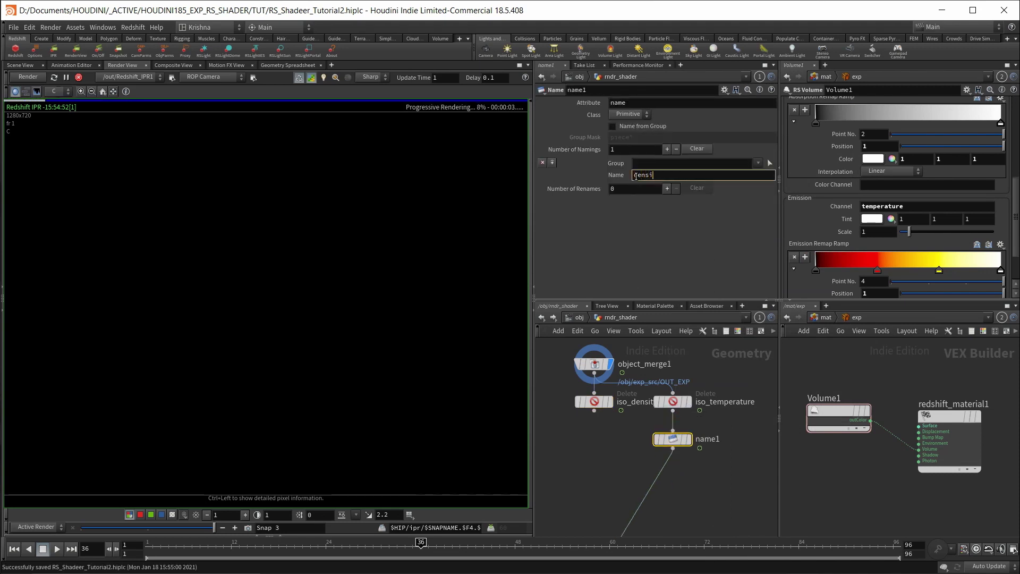
{"action": "type", "text": "ty"}
{"action": "key", "text": "Return"}
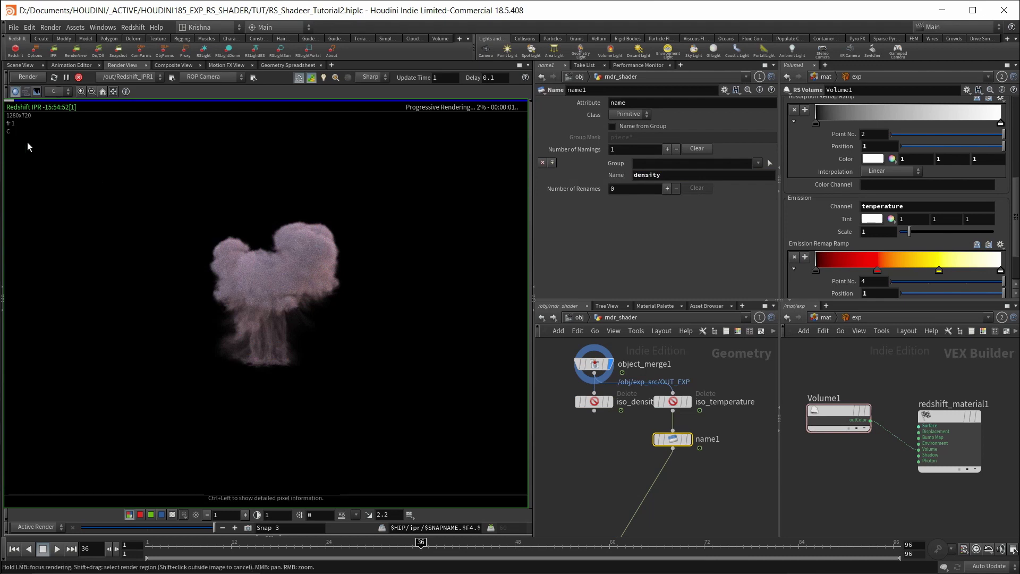
Re-render the renamed temperature volume, compare it with Snap 1 in the Render View and stop the IPR.
{"action": "left_click", "coordinate": [40, 80]}
{"action": "left_click", "coordinate": [85, 527]}
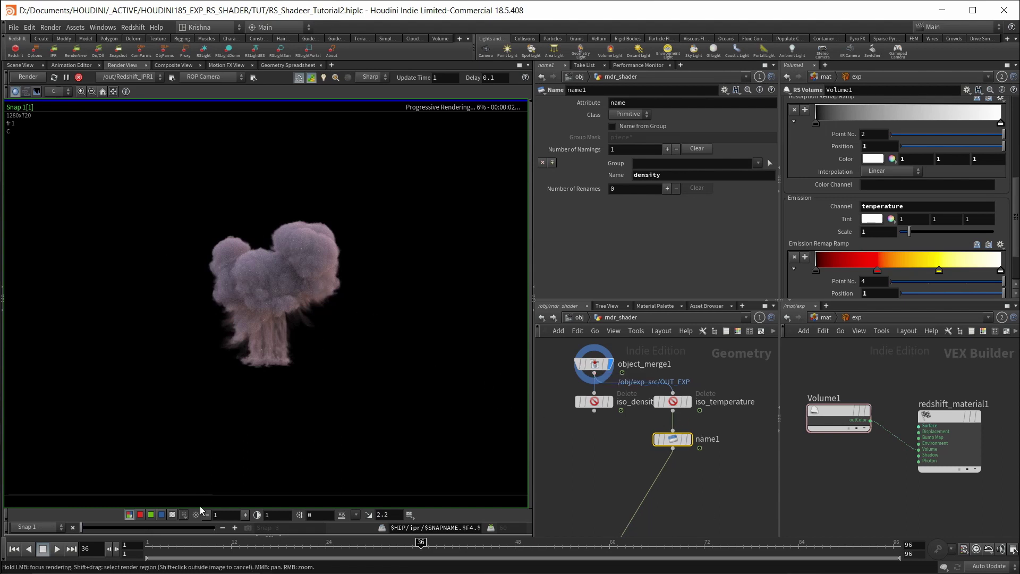
{"action": "left_click", "coordinate": [212, 527]}
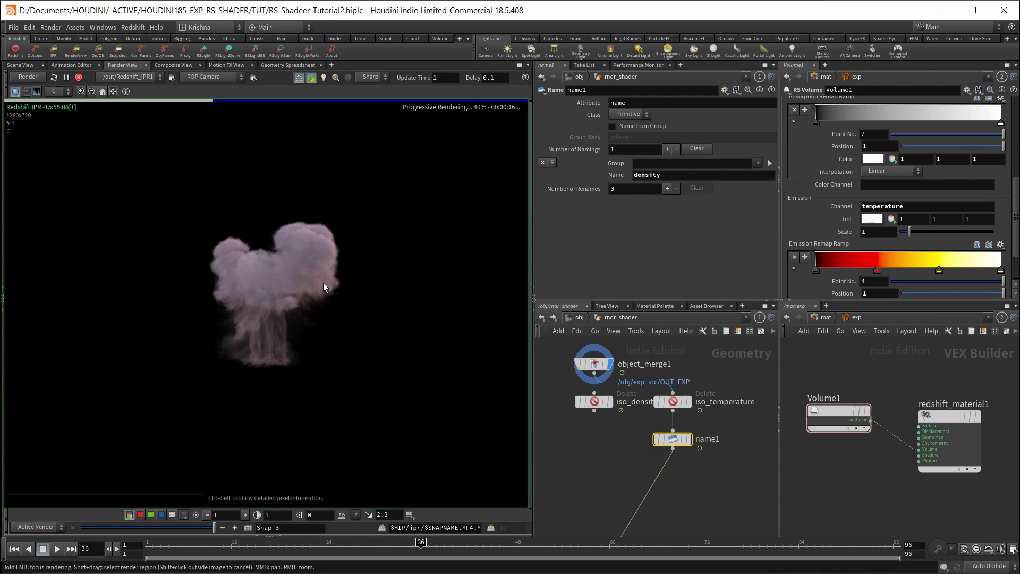
{"action": "left_click", "coordinate": [78, 77]}
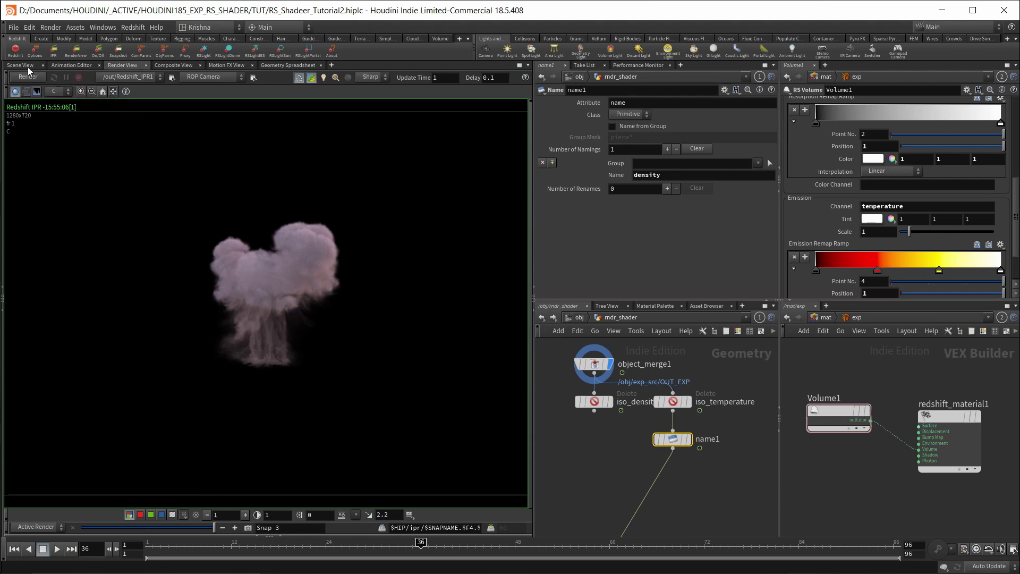
Show the scene viewport and add a Volume Slice node connected to iso_temperature's output.
{"action": "left_click", "coordinate": [27, 67]}
{"action": "left_click", "coordinate": [687, 487]}
{"action": "key", "text": "Tab"}
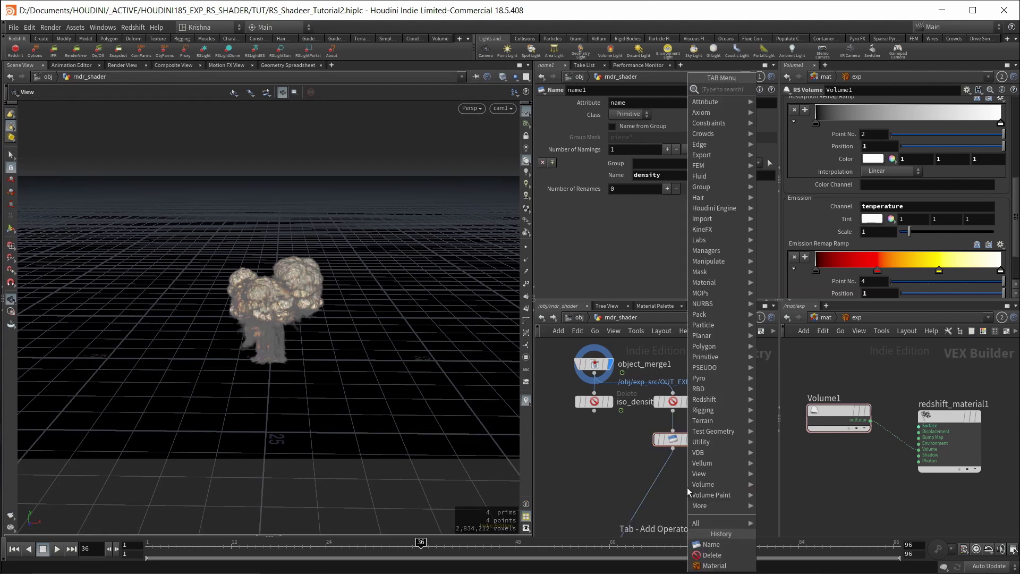
{"action": "type", "text": "vol slic"}
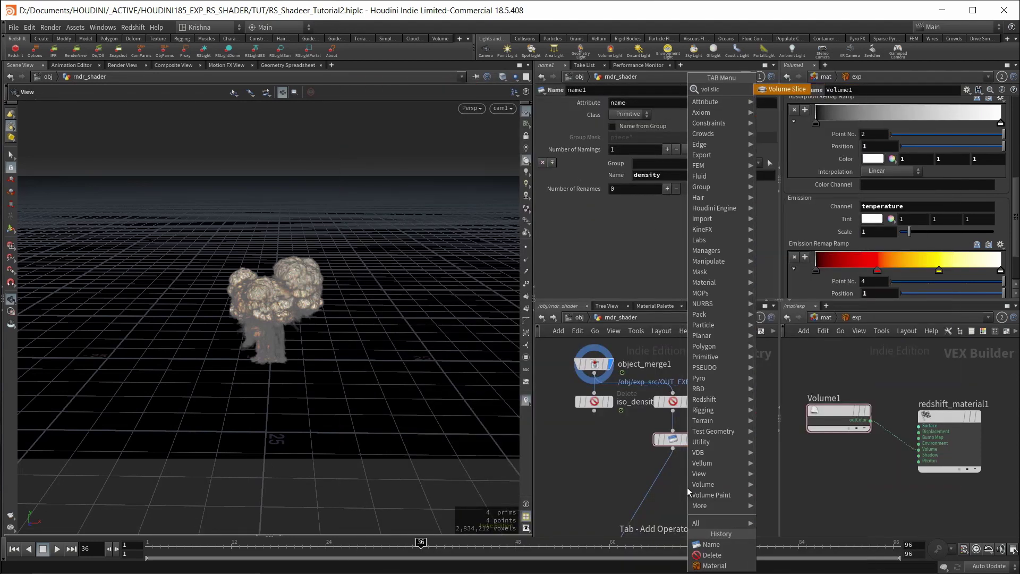
{"action": "key", "text": "Return"}
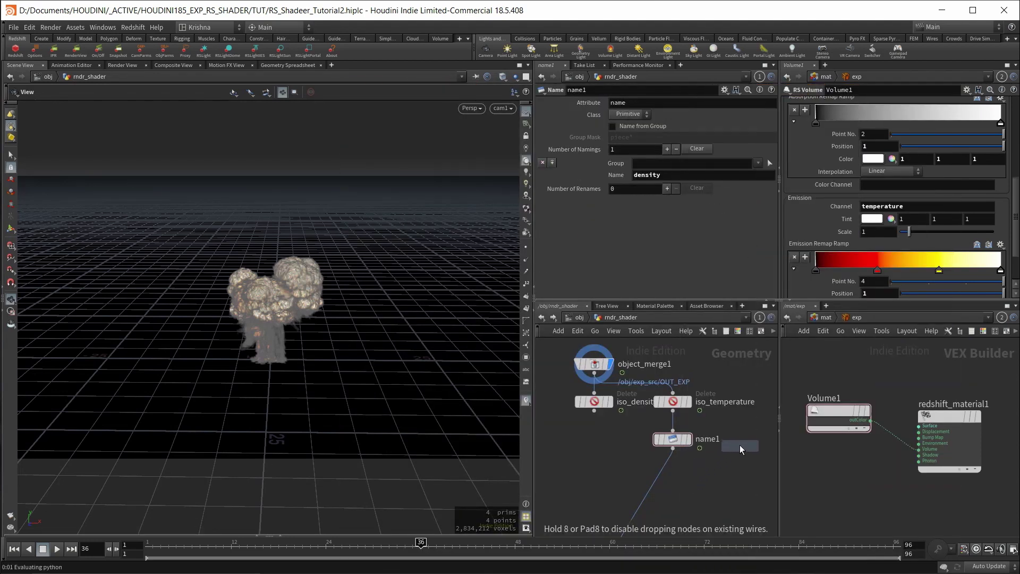
{"action": "left_click", "coordinate": [741, 441]}
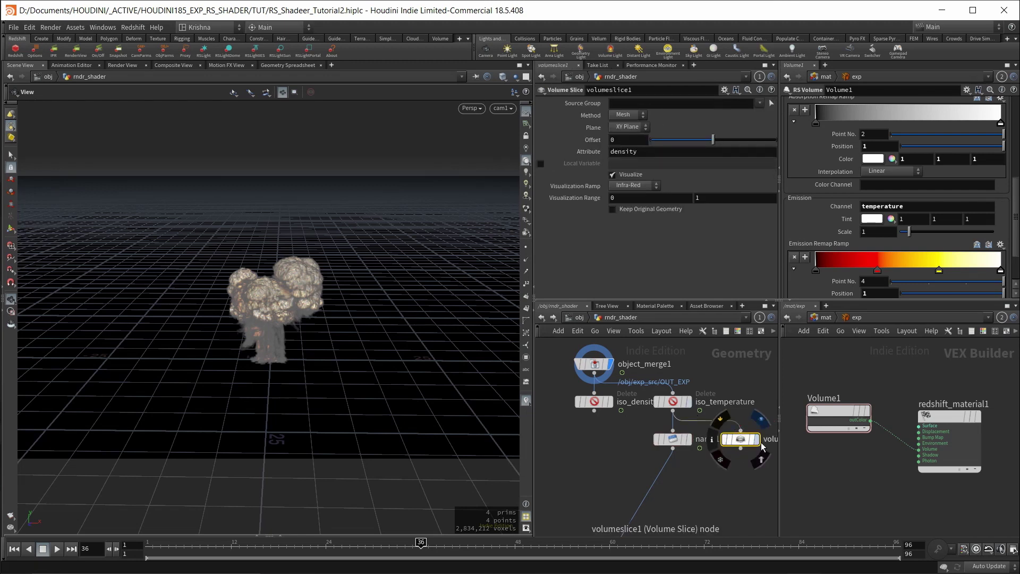
{"action": "double_click", "coordinate": [701, 152]}
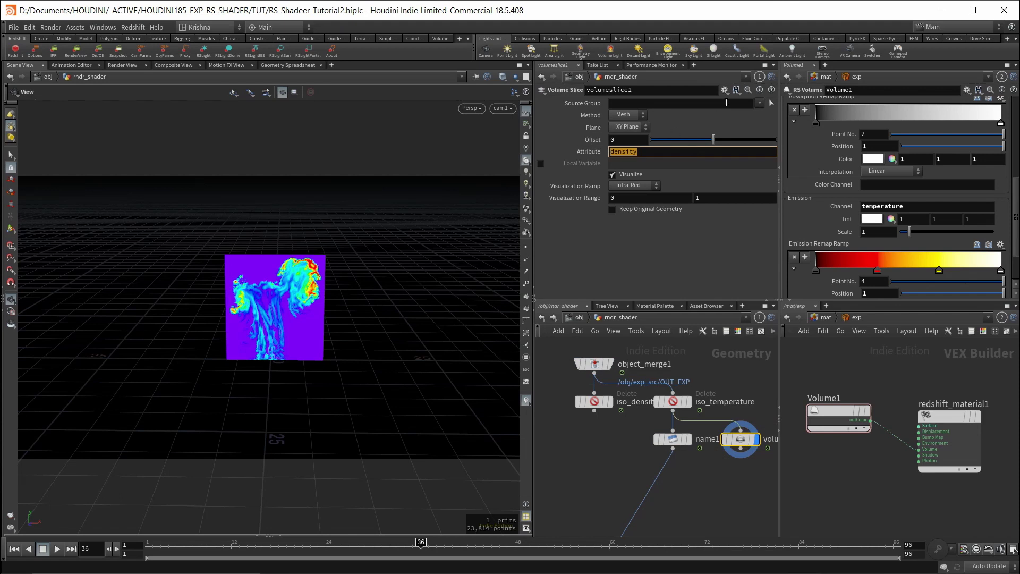
{"action": "left_click", "coordinate": [761, 103]}
{"action": "left_click", "coordinate": [769, 131]}
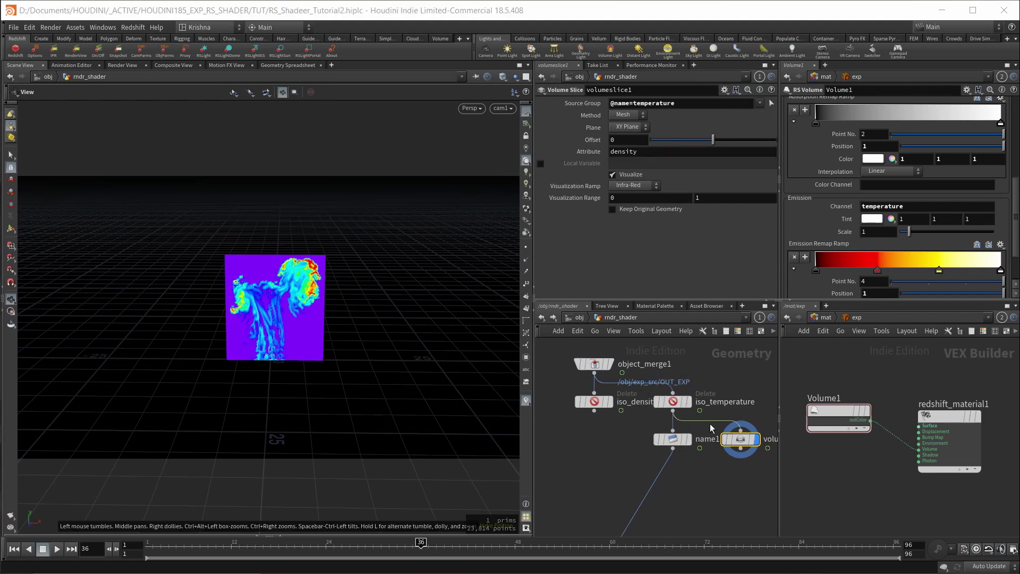
Rewire the Volume Slice node's input from iso_temperature to the object_merge1 output.
{"action": "left_click_drag", "start_coordinate": [709, 416], "coordinate": [578, 396]}
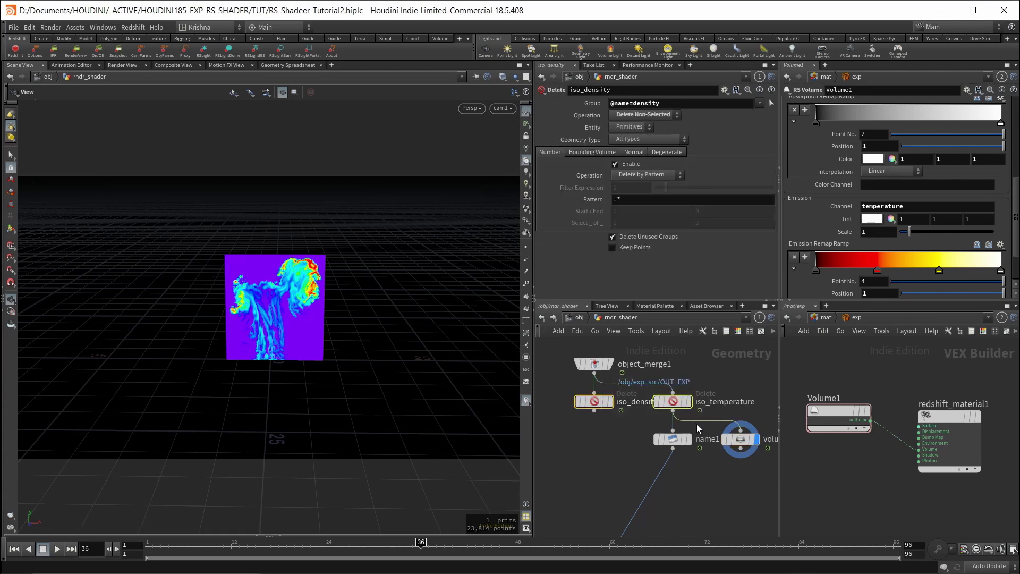
{"action": "left_click_drag", "start_coordinate": [698, 423], "coordinate": [610, 384]}
{"action": "left_click", "coordinate": [759, 103]}
{"action": "left_click", "coordinate": [779, 153]}
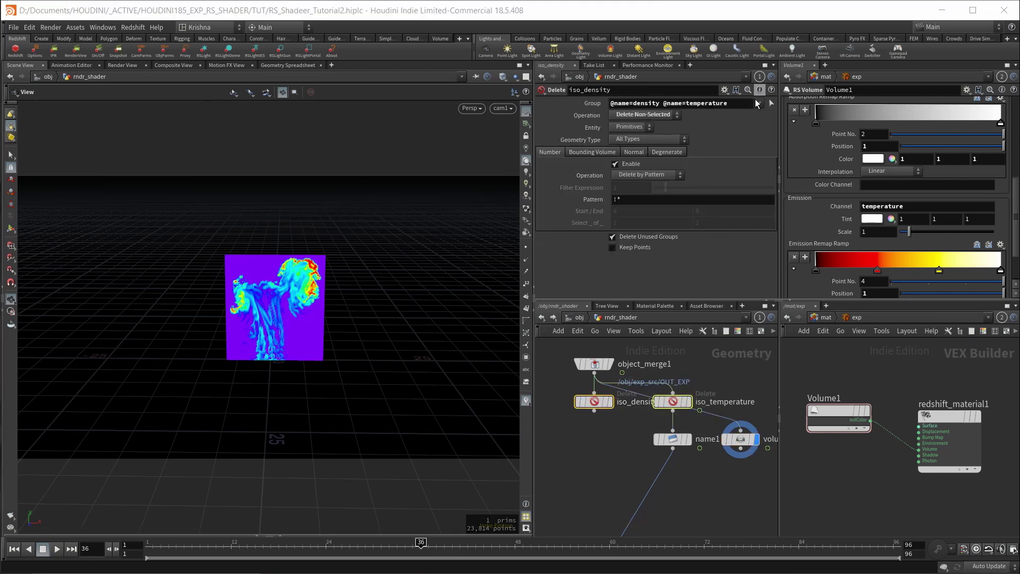
{"action": "left_click", "coordinate": [759, 103]}
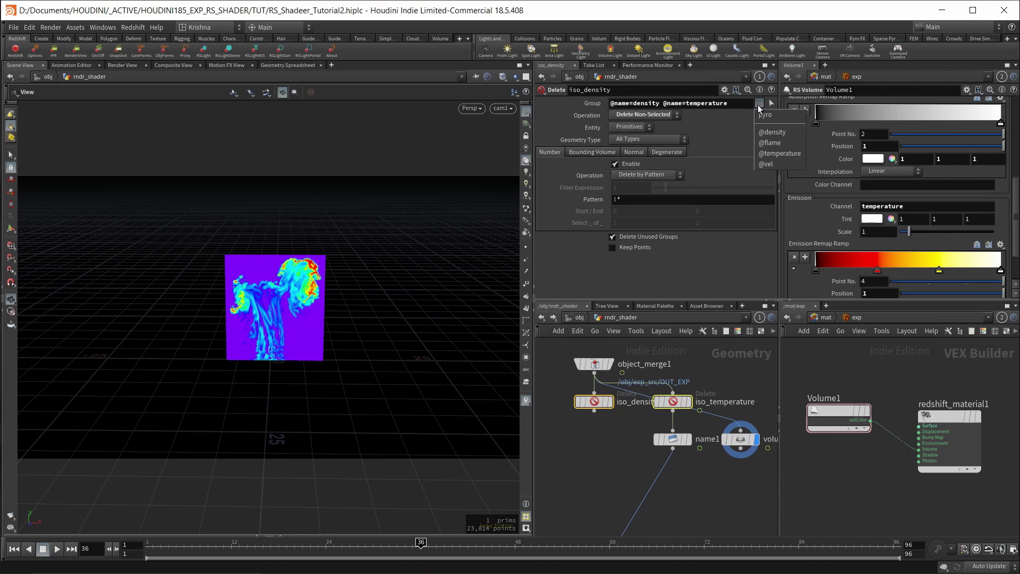
{"action": "left_click", "coordinate": [773, 135]}
{"action": "left_click", "coordinate": [761, 103]}
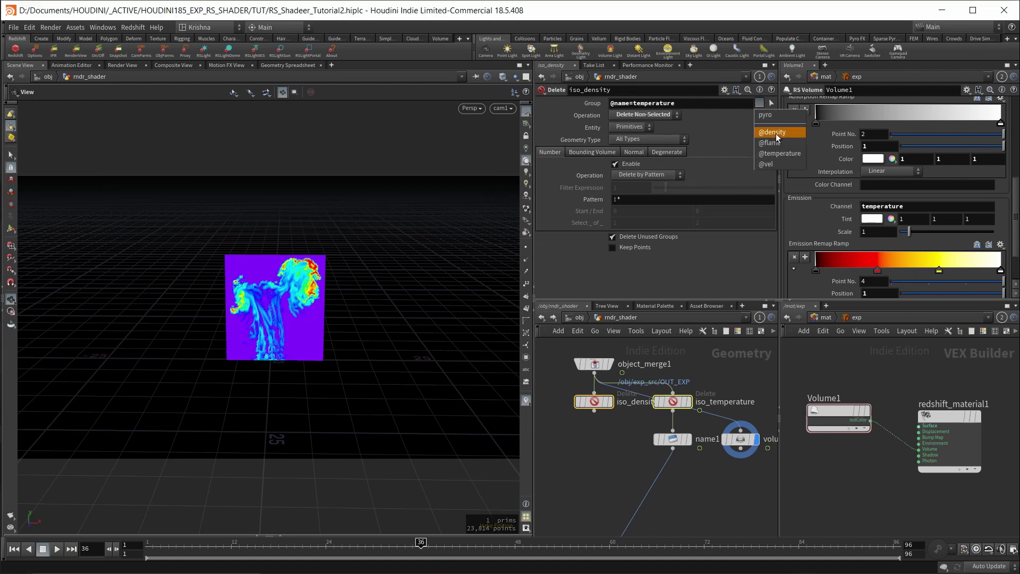
{"action": "left_click", "coordinate": [777, 153]}
{"action": "left_click", "coordinate": [760, 104]}
{"action": "left_click", "coordinate": [781, 133]}
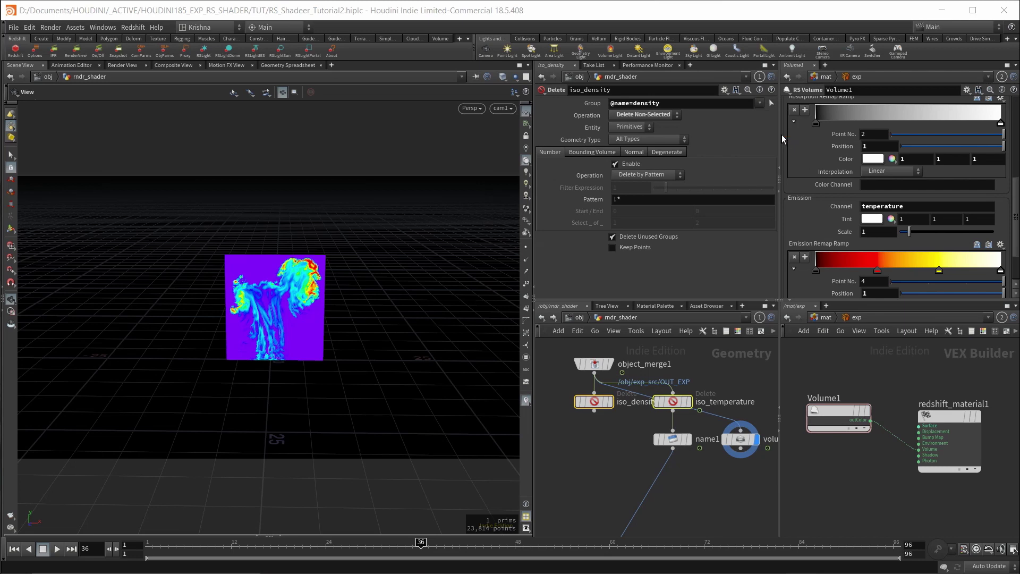
Check the group settings of iso_temperature and iso_density and the name value in name1.
{"action": "left_click", "coordinate": [744, 438]}
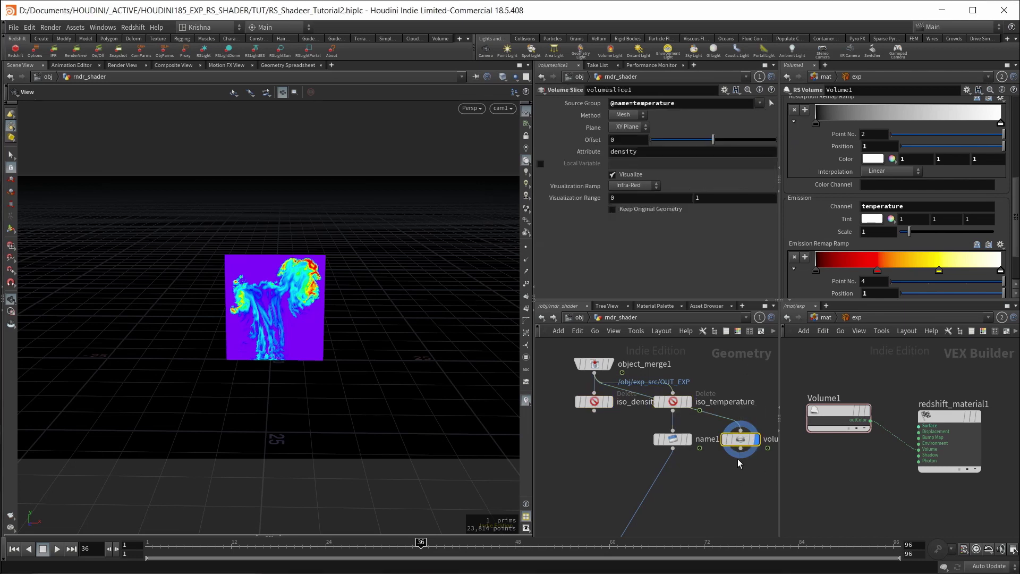
{"action": "left_click", "coordinate": [758, 103]}
{"action": "left_click", "coordinate": [674, 406]}
{"action": "left_click", "coordinate": [683, 402]}
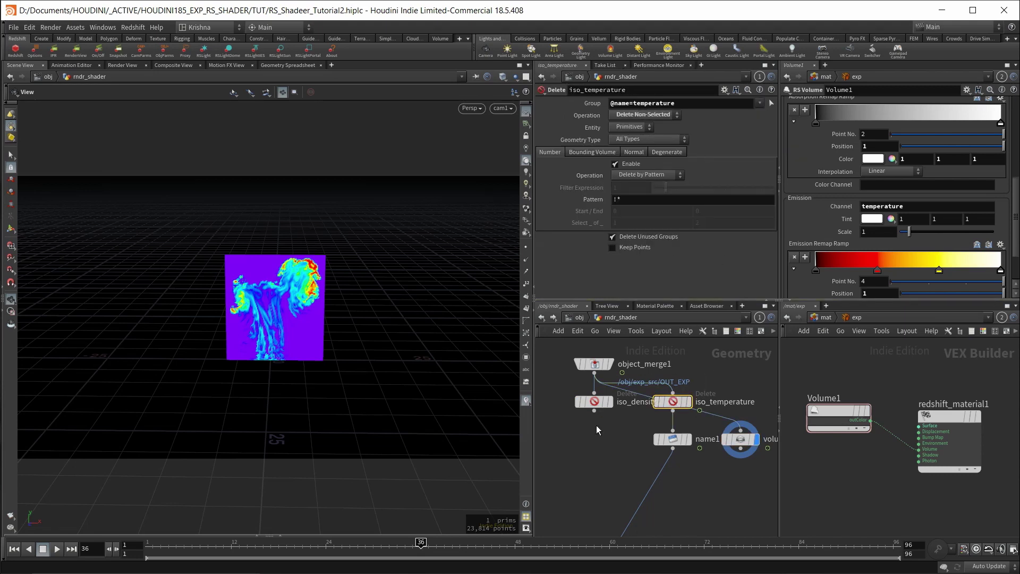
{"action": "left_click", "coordinate": [594, 401]}
{"action": "left_click", "coordinate": [676, 440]}
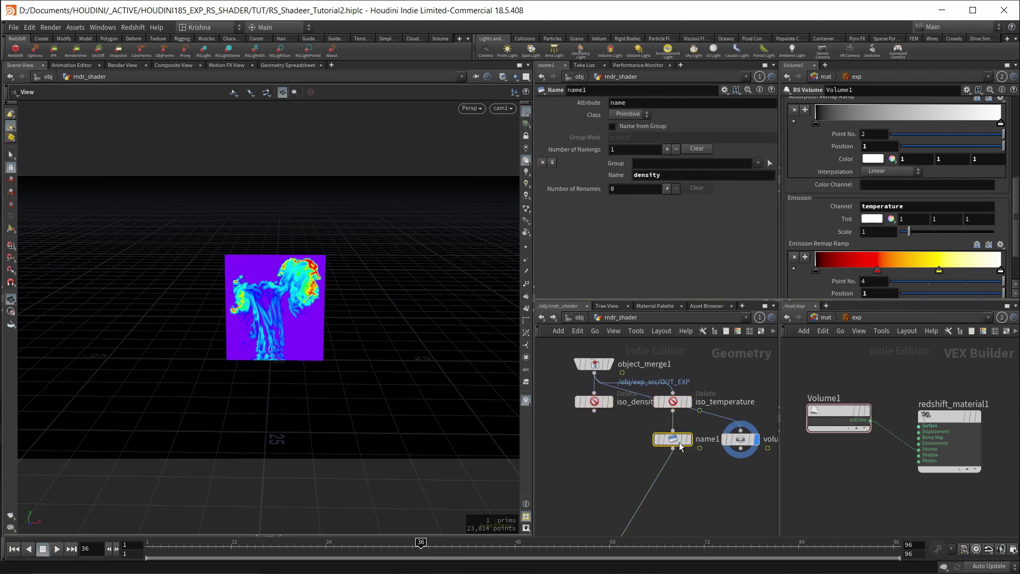
{"action": "left_click", "coordinate": [742, 438]}
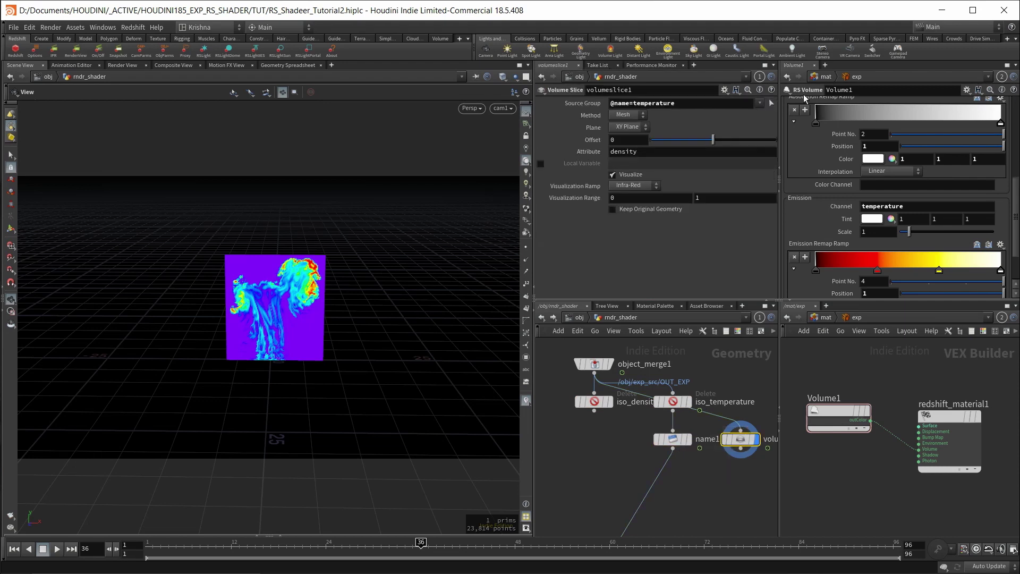
{"action": "left_click", "coordinate": [760, 105]}
{"action": "left_click", "coordinate": [767, 154]}
{"action": "left_click", "coordinate": [759, 107]}
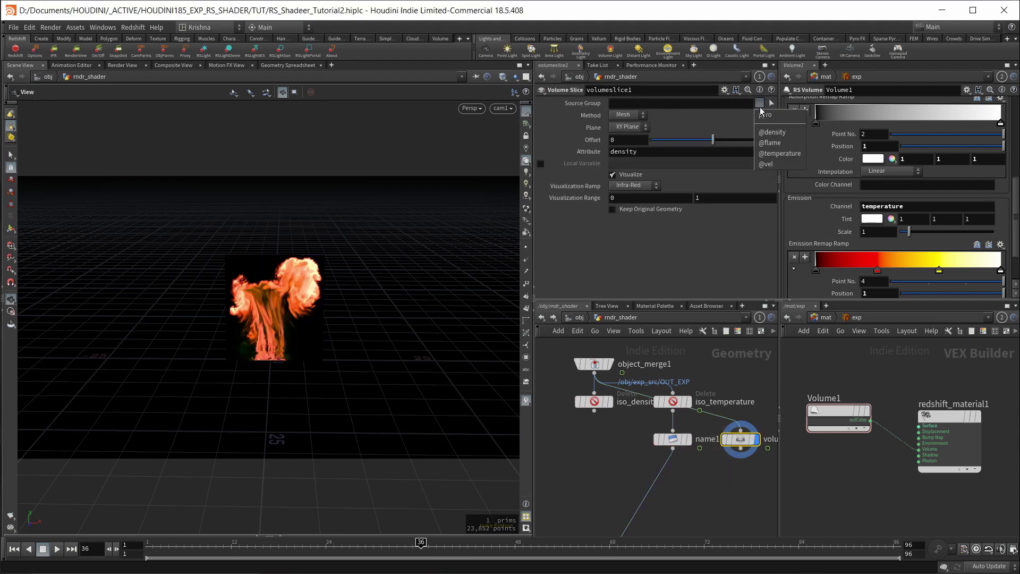
{"action": "left_click", "coordinate": [772, 132]}
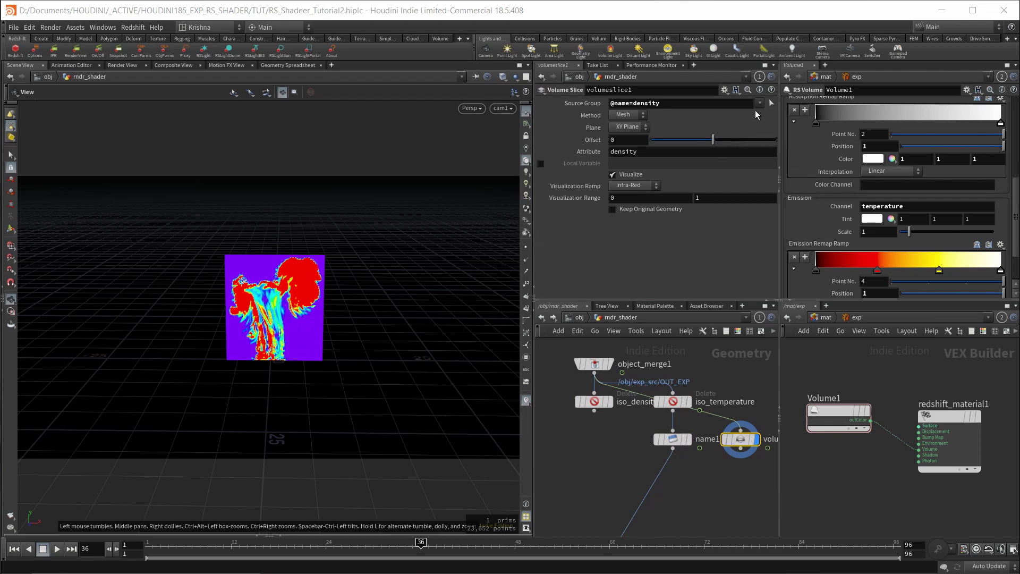
{"action": "left_click", "coordinate": [759, 104]}
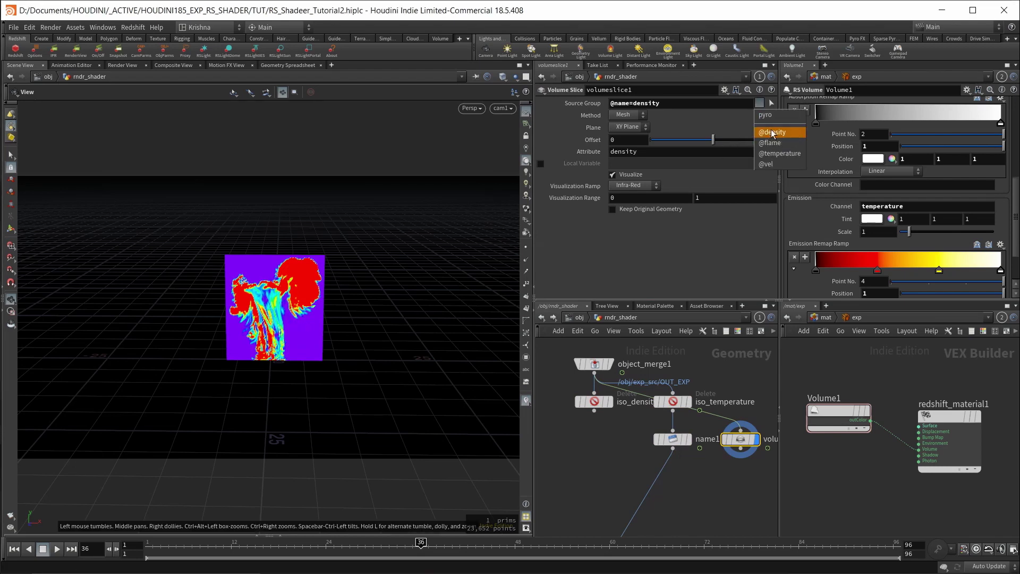
{"action": "left_click", "coordinate": [772, 132]}
{"action": "left_click", "coordinate": [760, 104]}
{"action": "left_click", "coordinate": [779, 153]}
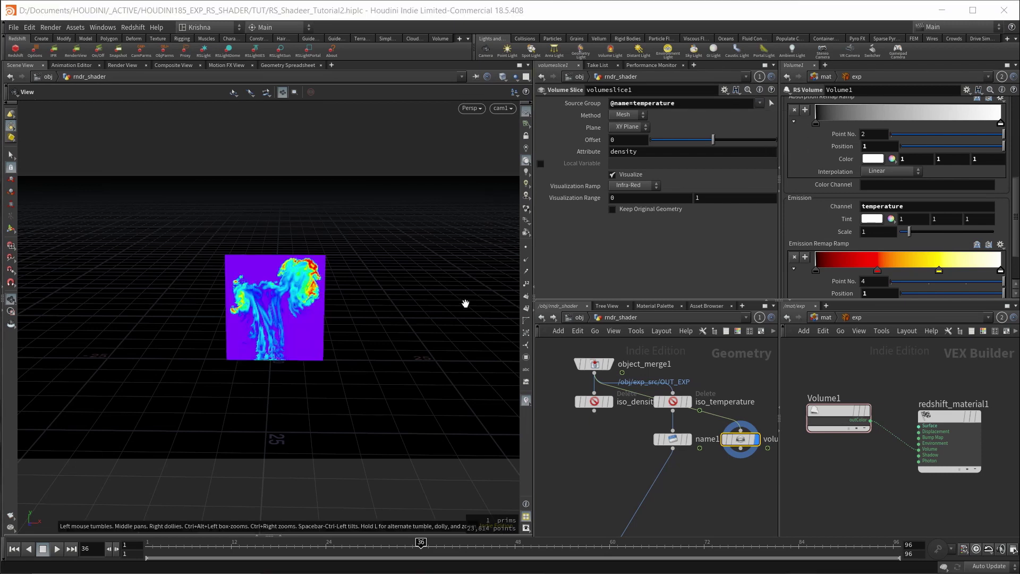
Delete the Volume Slice node from the rndr_shader network.
{"action": "left_click_drag", "start_coordinate": [768, 418], "coordinate": [740, 477]}
{"action": "key", "text": "Delete"}
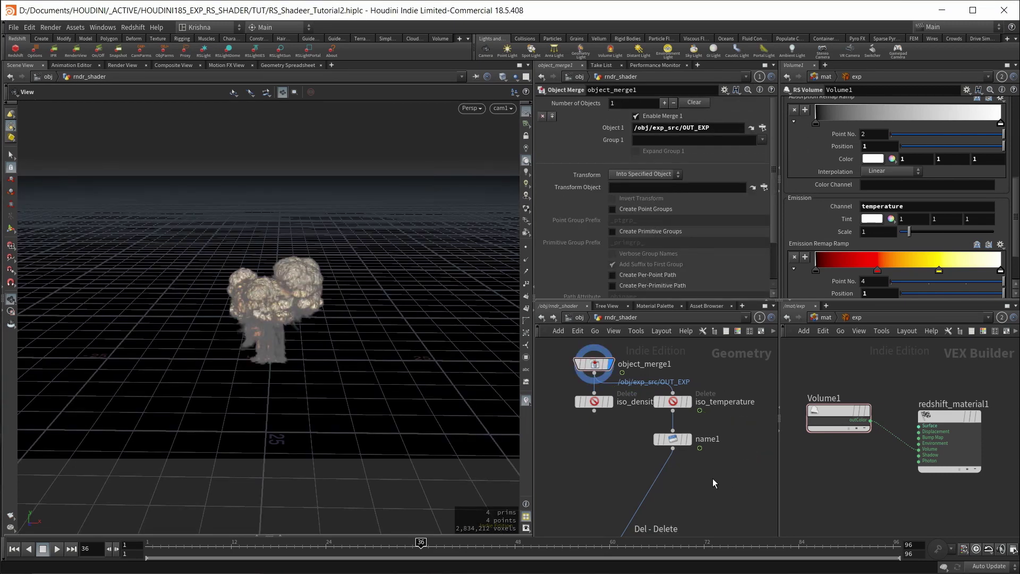
Move the name1 node beneath iso_density and save the scene.
{"action": "left_click", "coordinate": [674, 439]}
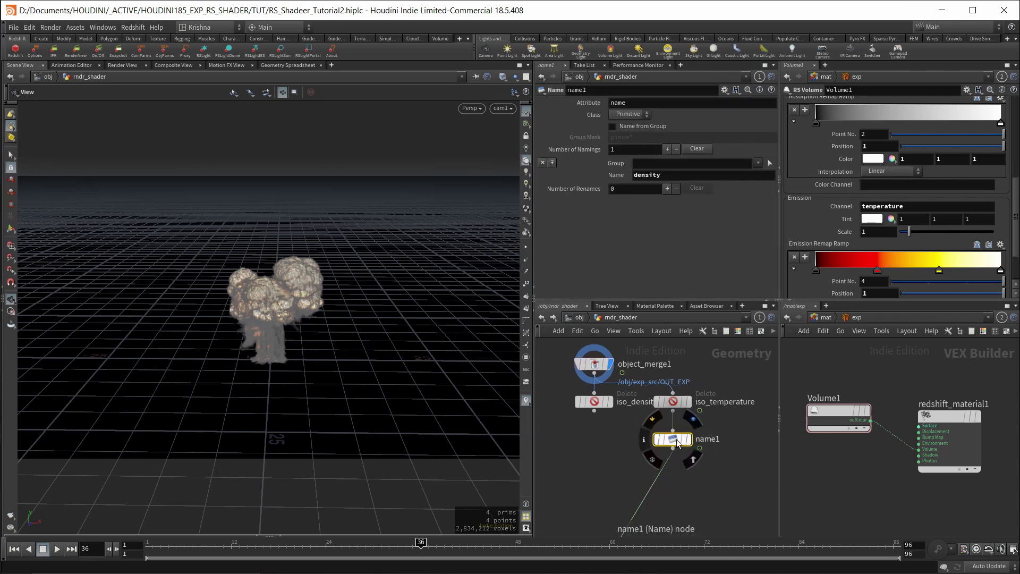
{"action": "left_click_drag", "start_coordinate": [677, 443], "coordinate": [598, 450]}
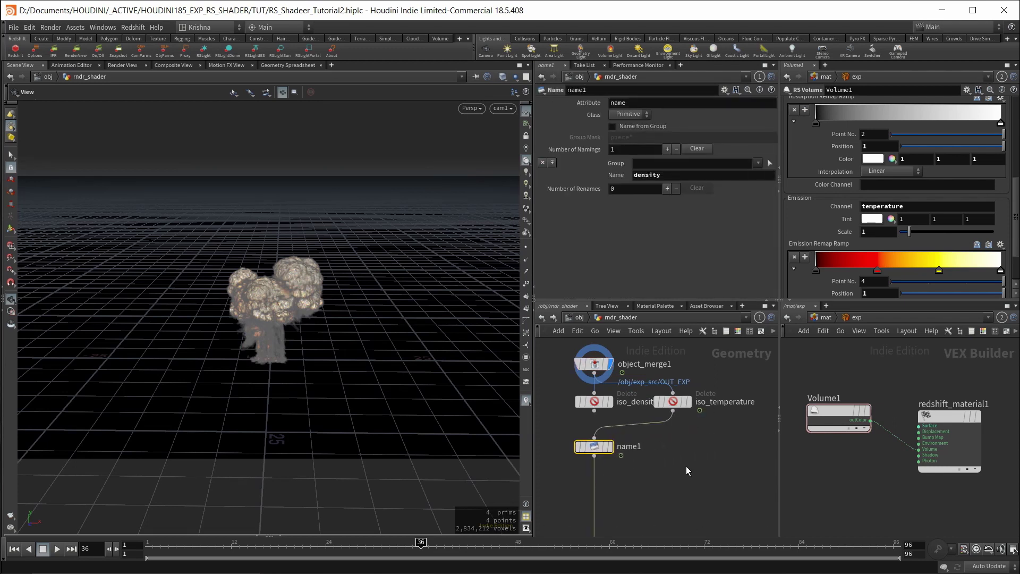
{"action": "key", "text": "Up"}
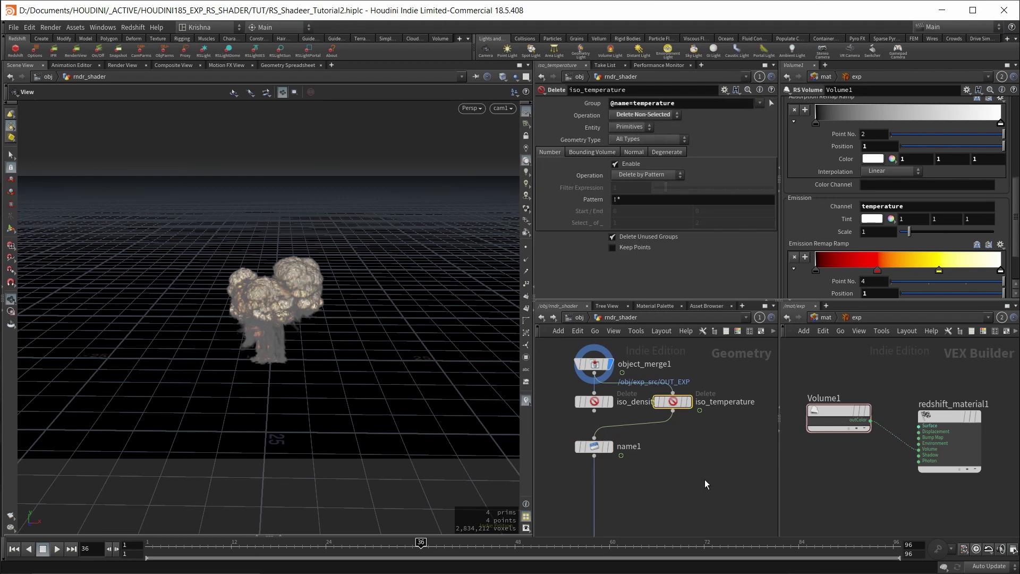
{"action": "key", "text": "ctrl+s"}
Add a Pyro Bake Volume node beside iso_temperature and connect object_merge1's output to it.
{"action": "key", "text": "Tab"}
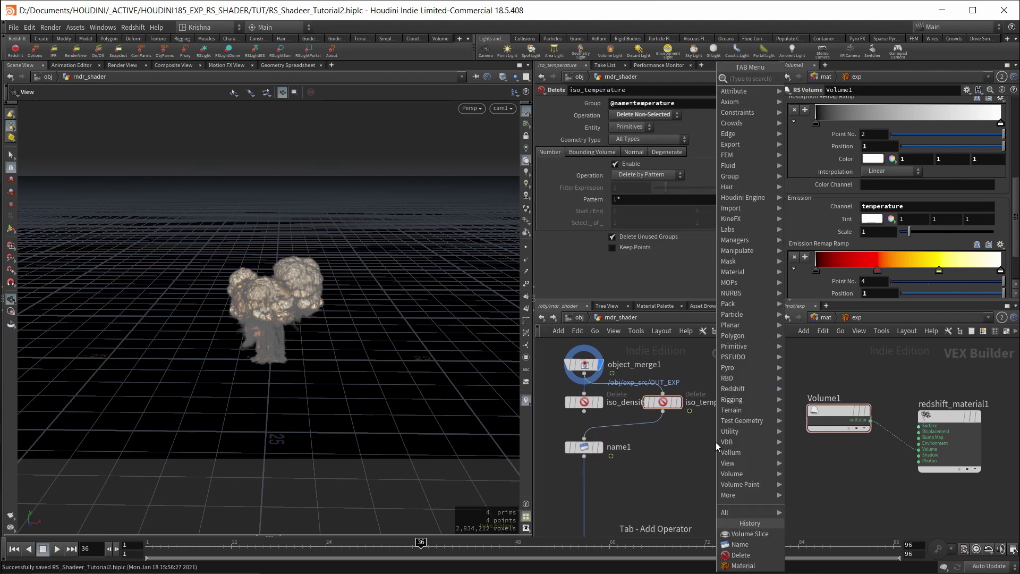
{"action": "type", "text": "pyro bak"}
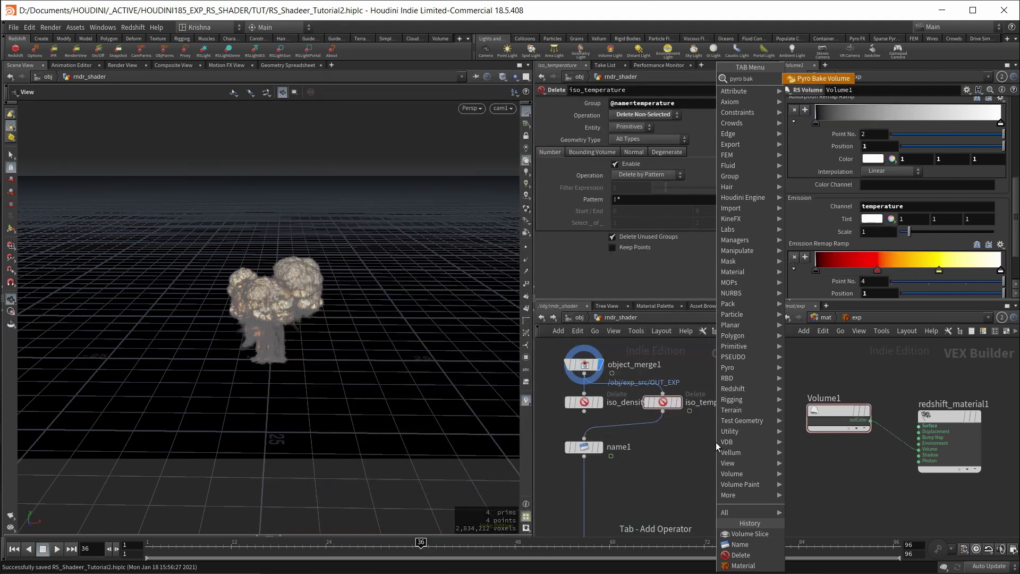
{"action": "key", "text": "Return"}
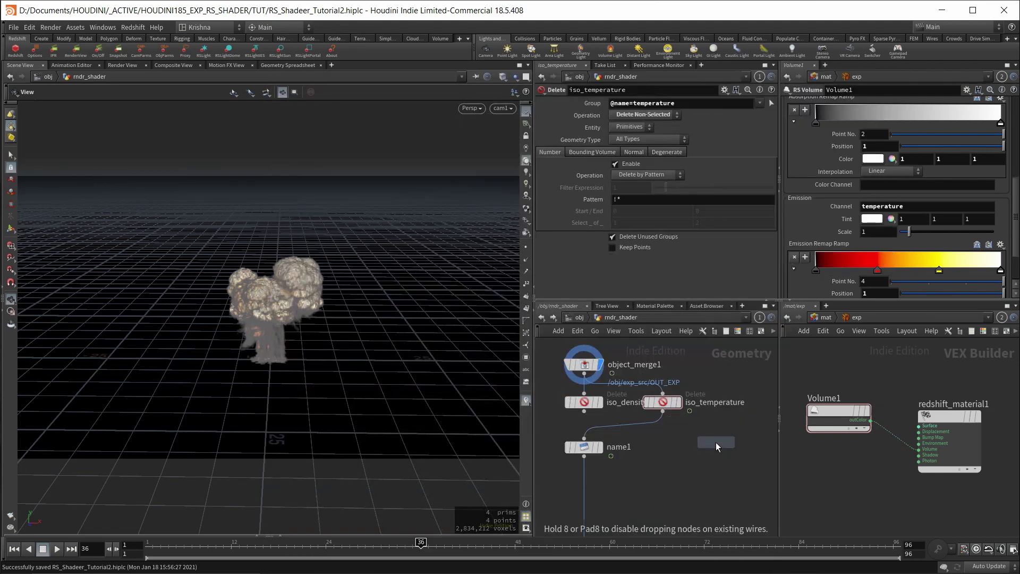
{"action": "left_click", "coordinate": [750, 404]}
{"action": "left_click", "coordinate": [737, 391]}
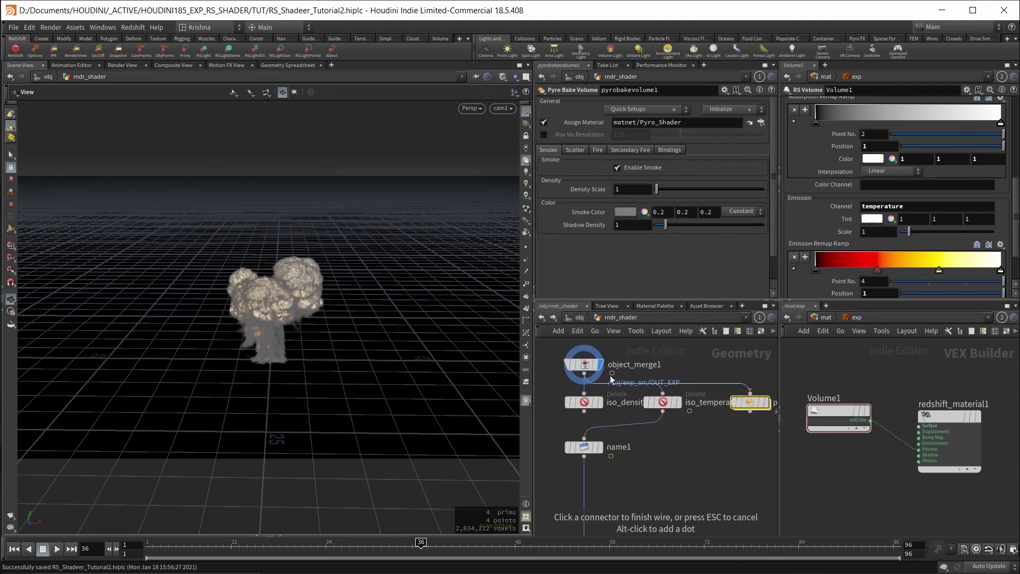
{"action": "left_click", "coordinate": [610, 376]}
Display the Pyro Bake Volume node in the viewport and show its Scatter settings.
{"action": "scroll", "coordinate": [657, 433], "scroll_direction": "down", "scroll_amount": 3}
{"action": "middle_click_drag", "start_coordinate": [683, 463], "coordinate": [650, 464]}
{"action": "left_click", "coordinate": [695, 410]}
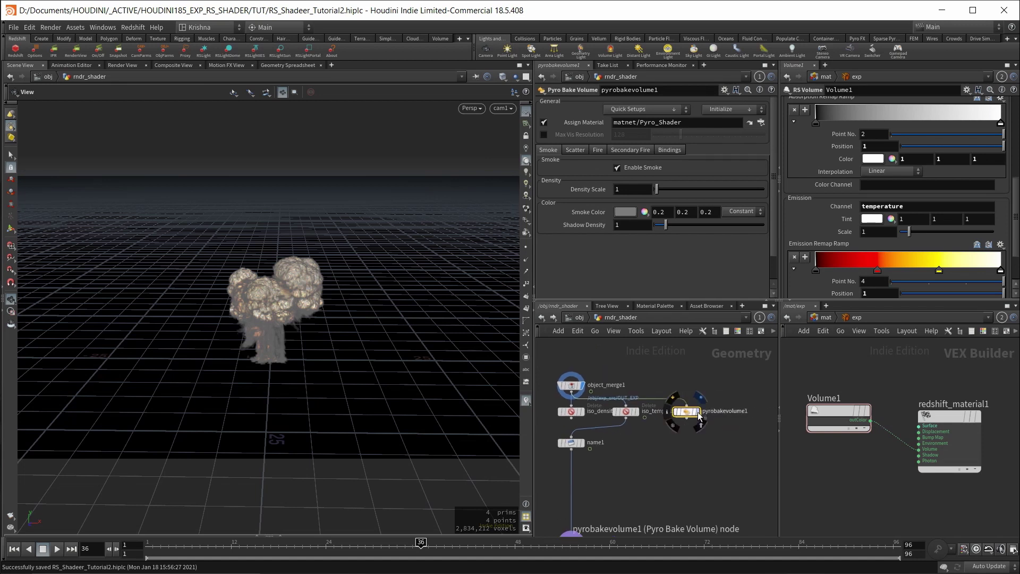
{"action": "left_click", "coordinate": [575, 150]}
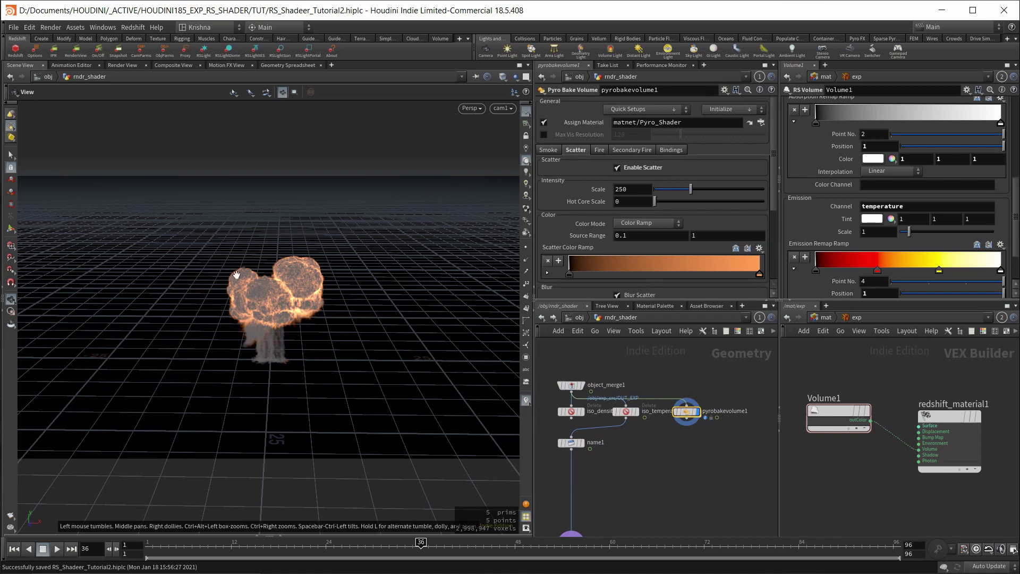
{"action": "mouse_move", "coordinate": [669, 423]}
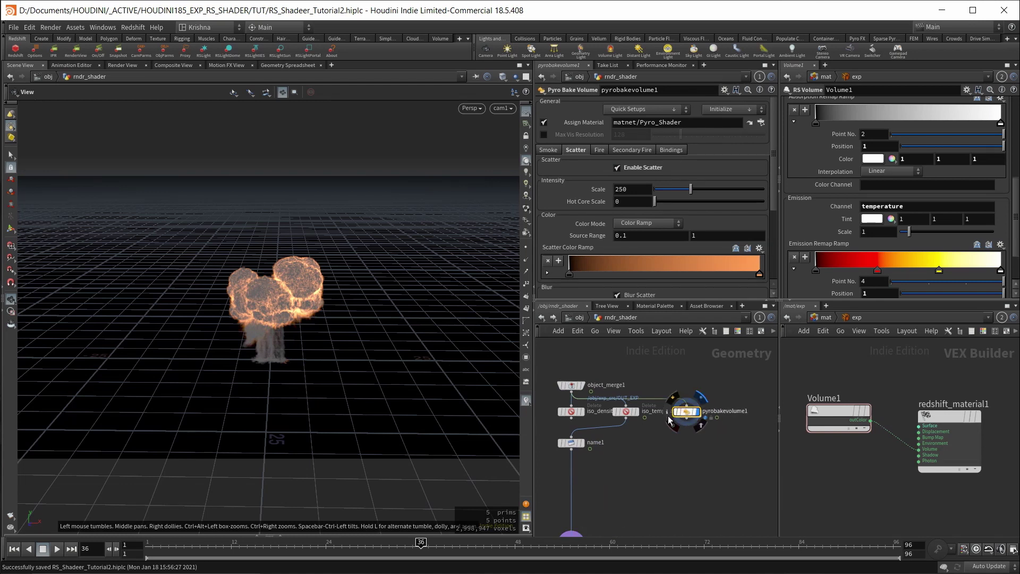
{"action": "left_click", "coordinate": [668, 415]}
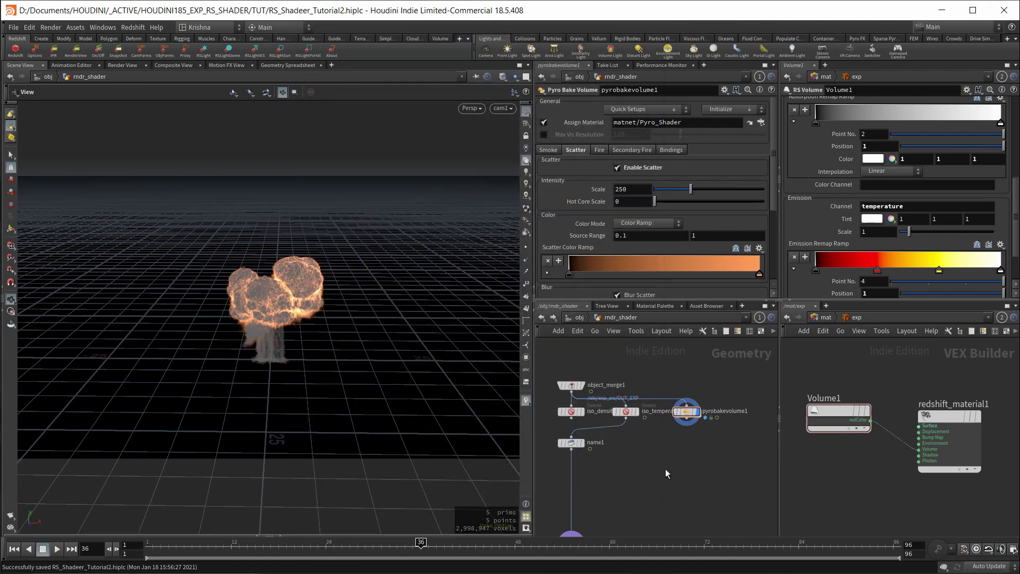
Move name1 beneath pyrobakevolume1, feed it from that node and insert a Delete node between the two.
{"action": "left_click_drag", "start_coordinate": [659, 467], "coordinate": [690, 477]}
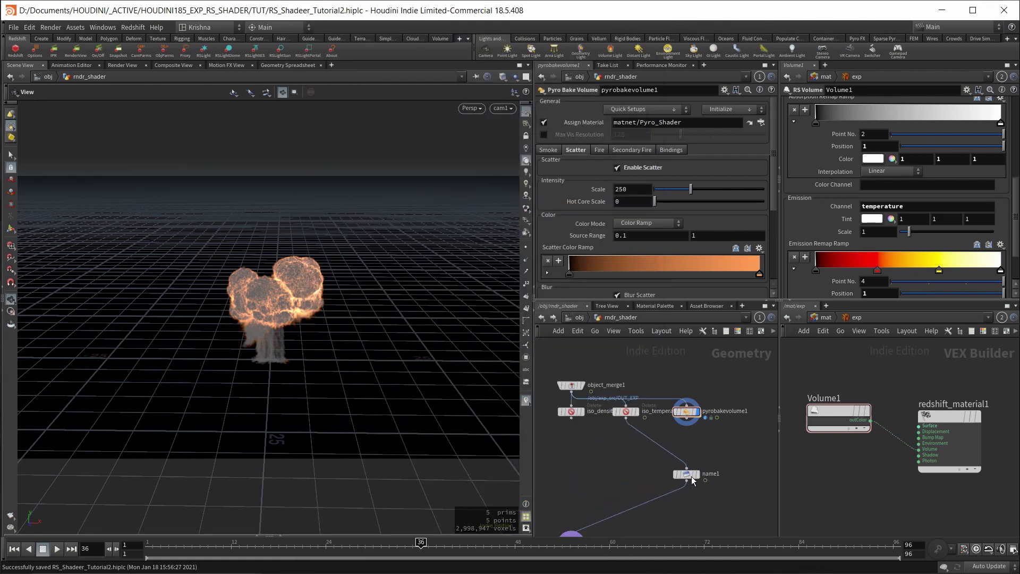
{"action": "left_click", "coordinate": [127, 66]}
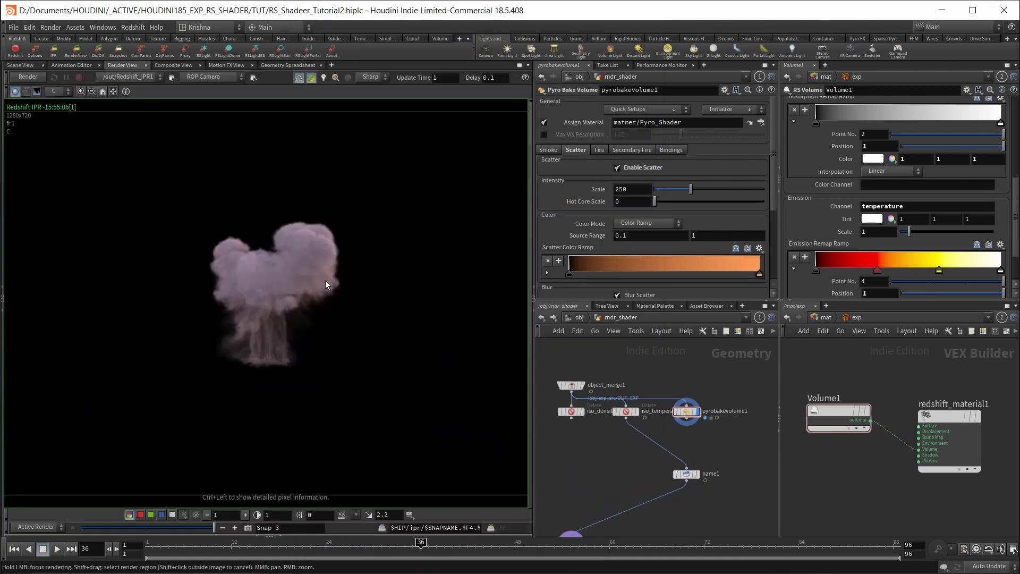
{"action": "left_click_drag", "start_coordinate": [673, 456], "coordinate": [687, 433]}
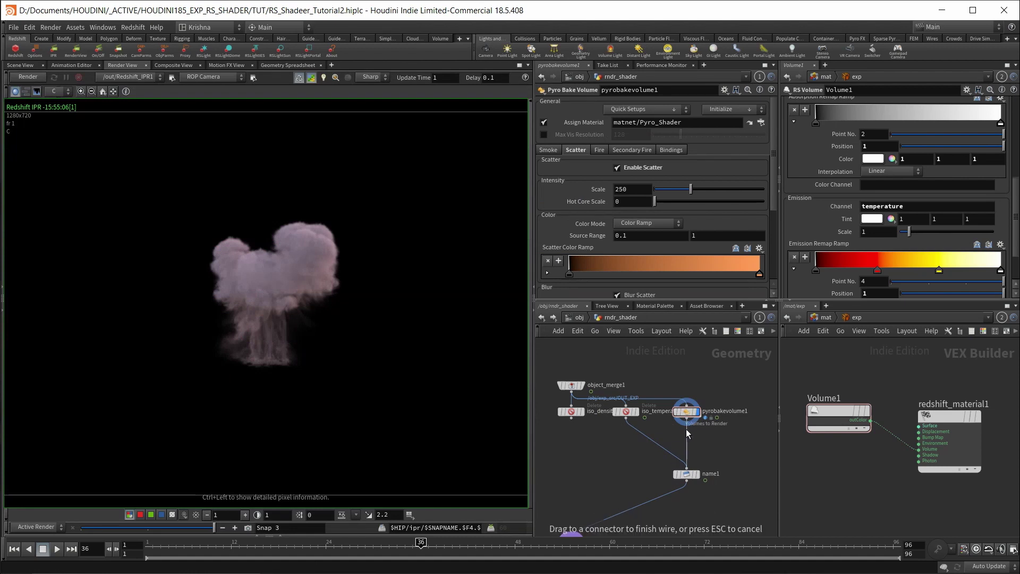
{"action": "key", "text": "Tab"}
{"action": "type", "text": "de"}
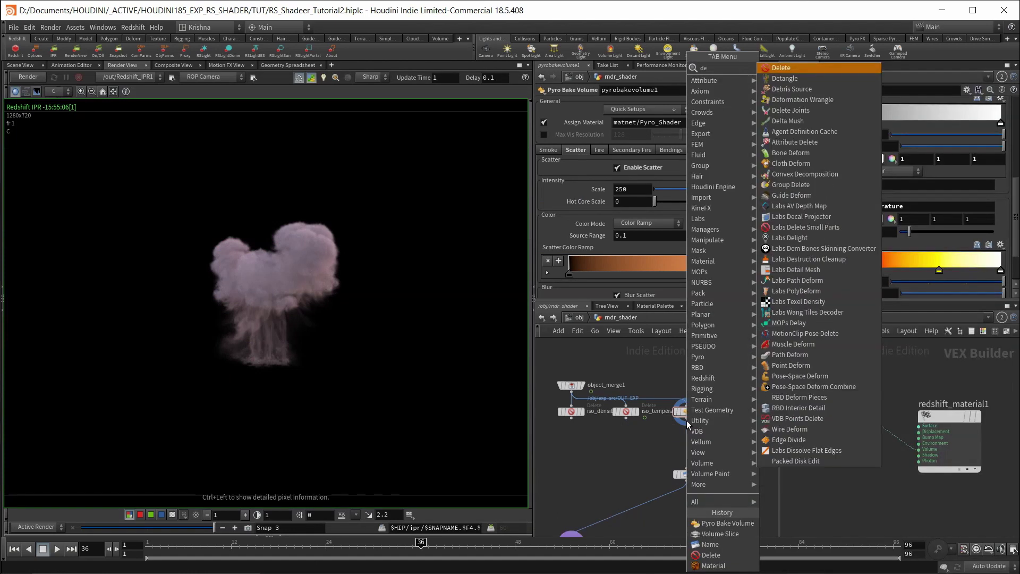
{"action": "key", "text": "Return"}
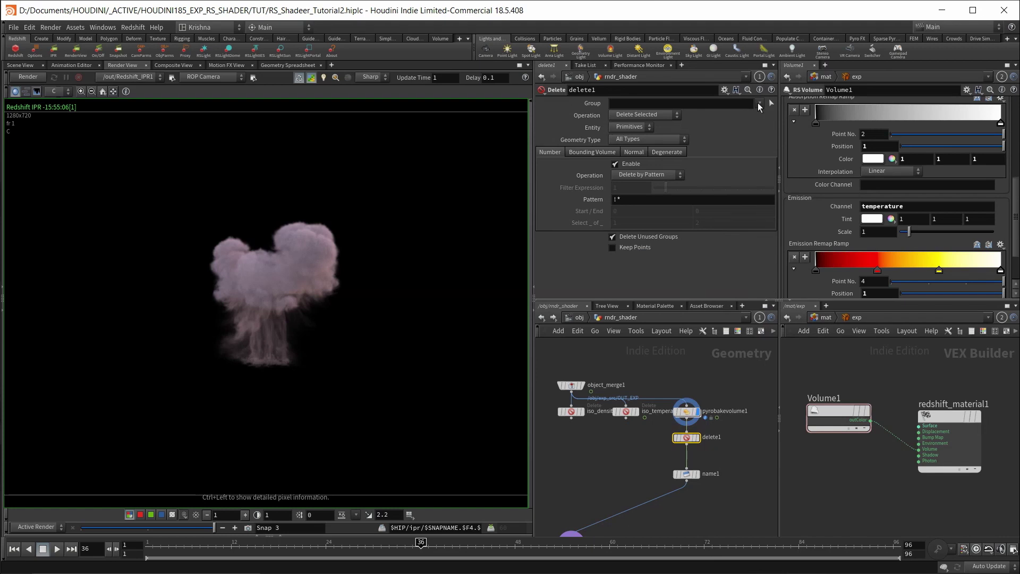
{"action": "left_click", "coordinate": [760, 104]}
{"action": "left_click", "coordinate": [772, 162]}
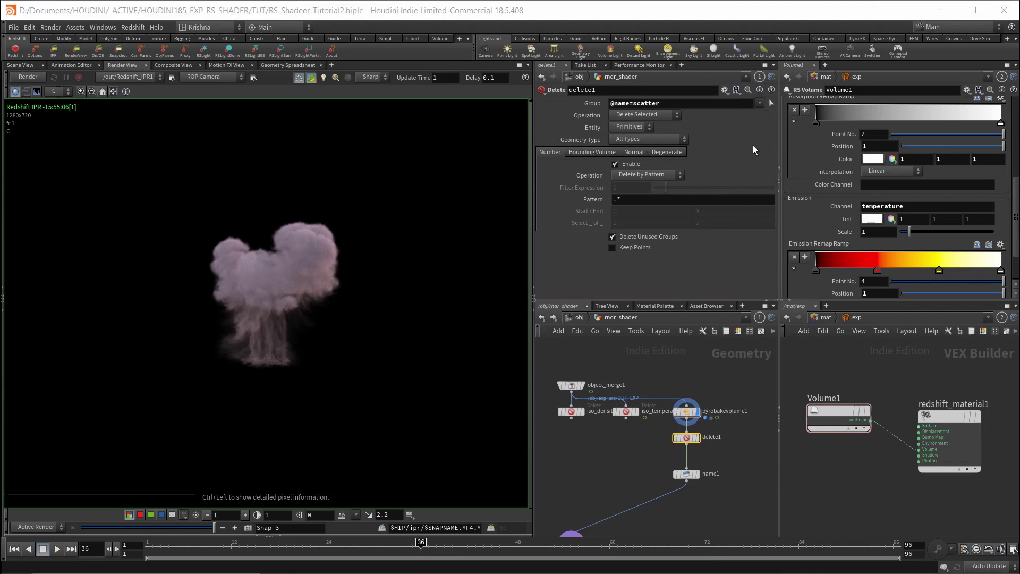
{"action": "left_click", "coordinate": [676, 116]}
{"action": "left_click", "coordinate": [664, 136]}
Start the Redshift IPR render with name1 selected and set the RS Volume emission channel to scatter.
{"action": "left_click", "coordinate": [681, 473]}
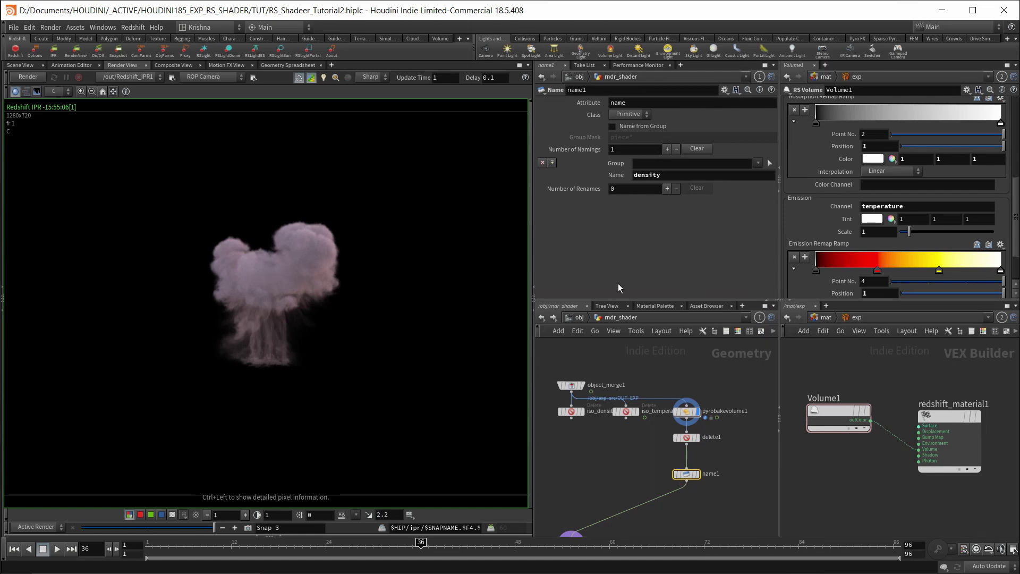
{"action": "left_click", "coordinate": [26, 76]}
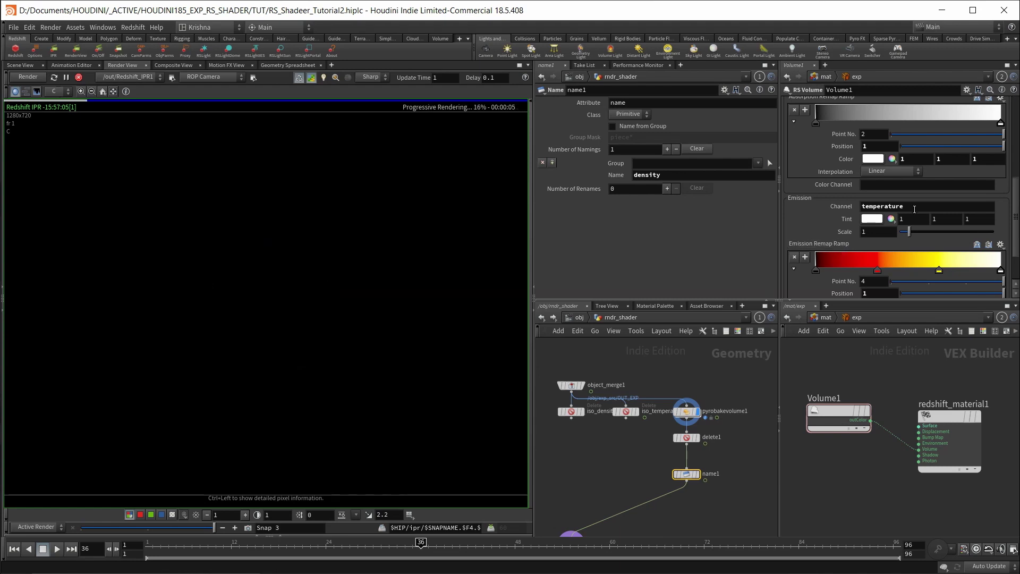
{"action": "type", "text": "scatter"}
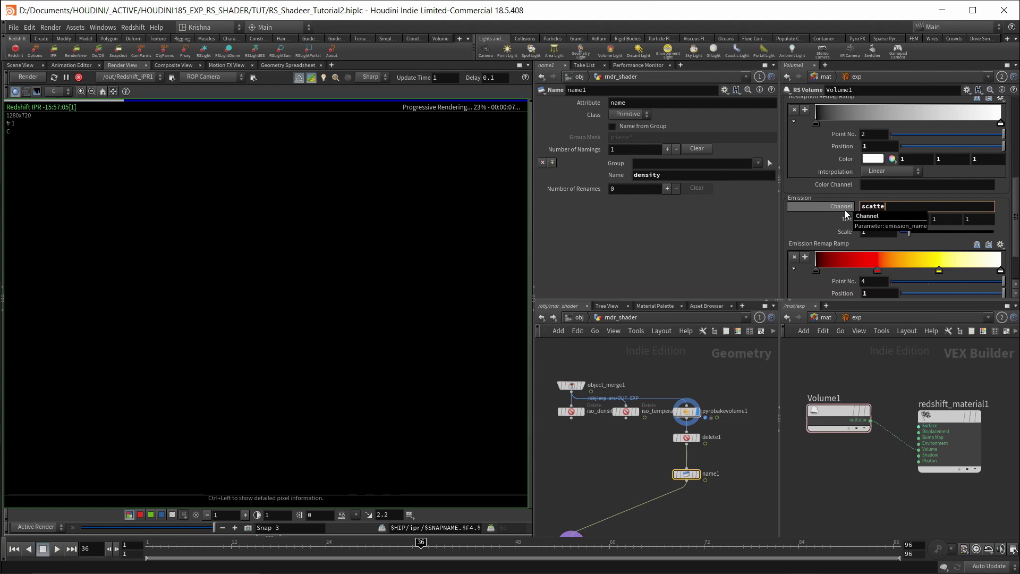
{"action": "key", "text": "Return"}
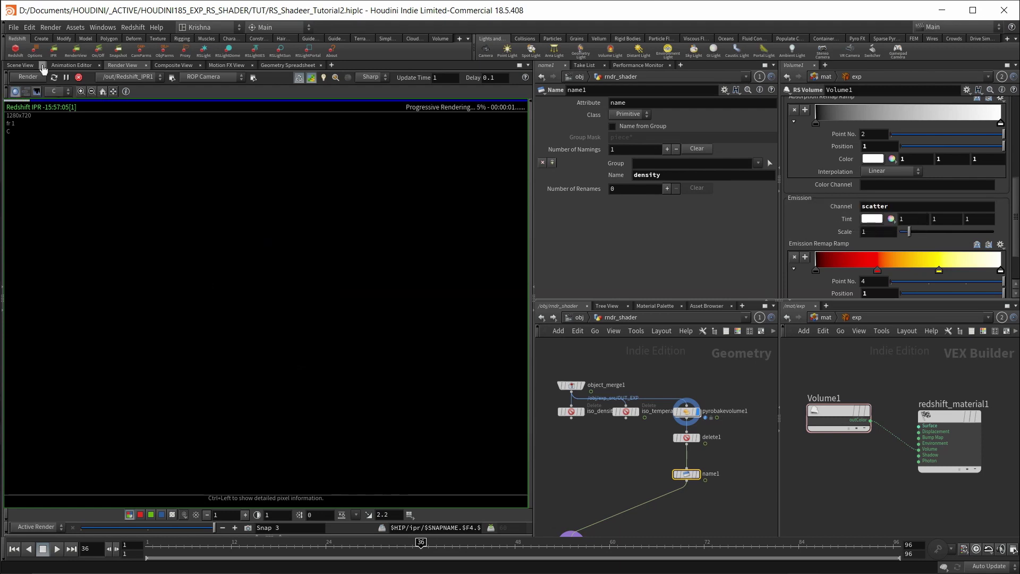
Restart the IPR render, set the RS Volume emission channel to temperature and save the scene.
{"action": "left_click", "coordinate": [36, 78]}
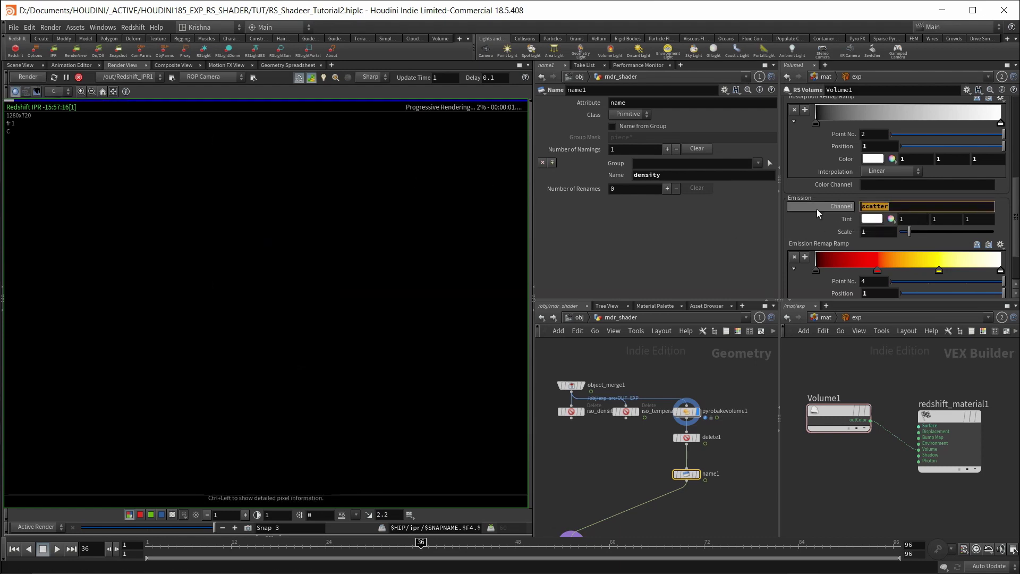
{"action": "type", "text": "temperature"}
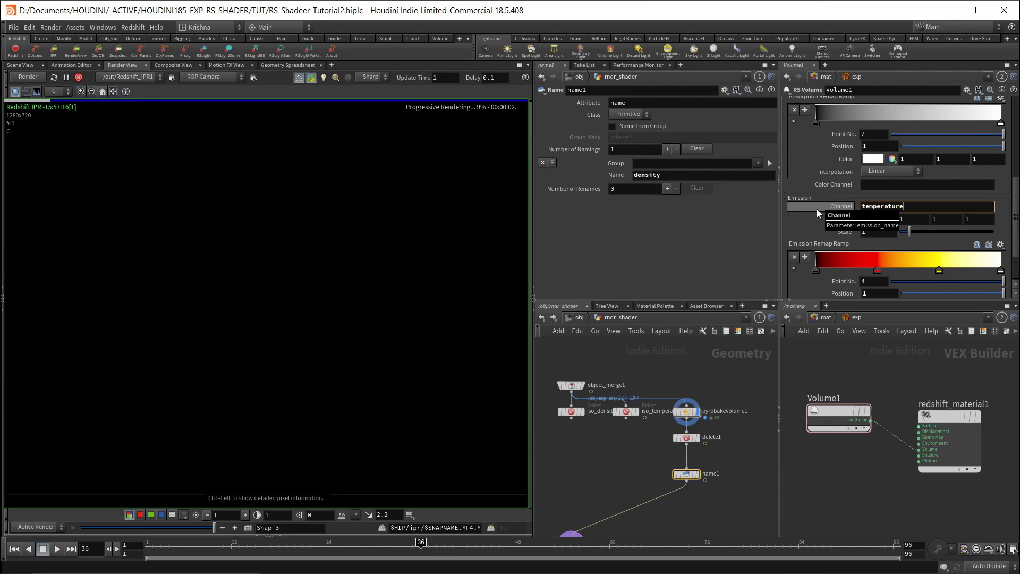
{"action": "key", "text": "Return"}
{"action": "key", "text": "ctrl+s"}
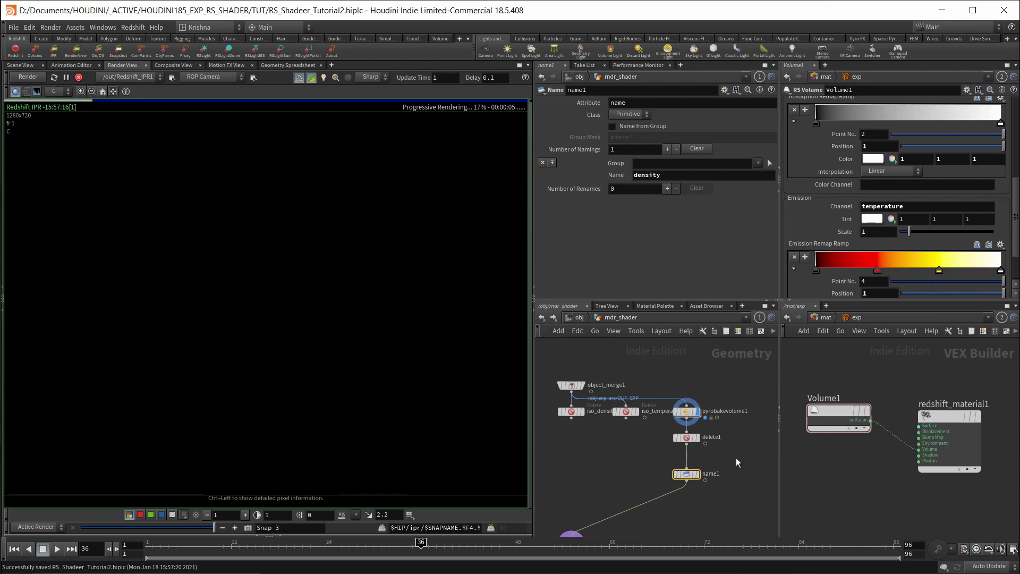
Shift name1 downward and insert a Volume Mix node between delete1 and name1.
{"action": "left_click", "coordinate": [682, 438]}
{"action": "left_click", "coordinate": [850, 421]}
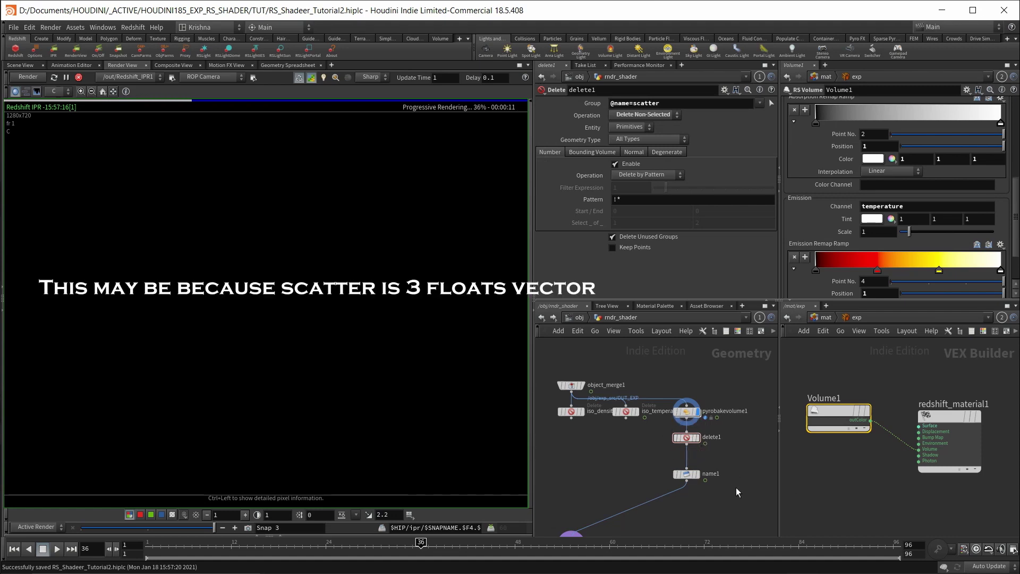
{"action": "left_click_drag", "start_coordinate": [736, 487], "coordinate": [687, 442]}
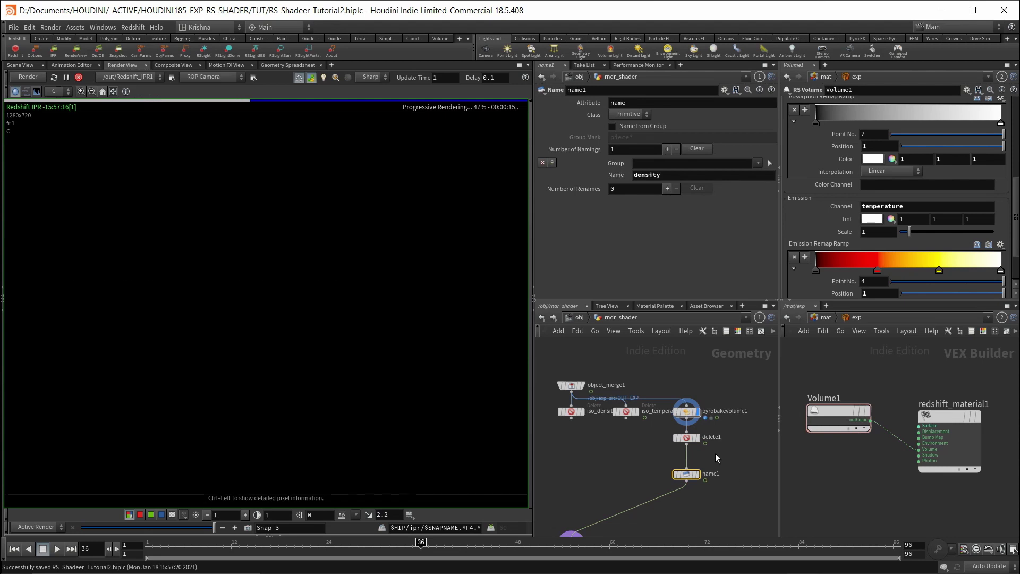
{"action": "left_click_drag", "start_coordinate": [685, 476], "coordinate": [684, 498]}
{"action": "key", "text": "Tab"}
{"action": "type", "text": "v"}
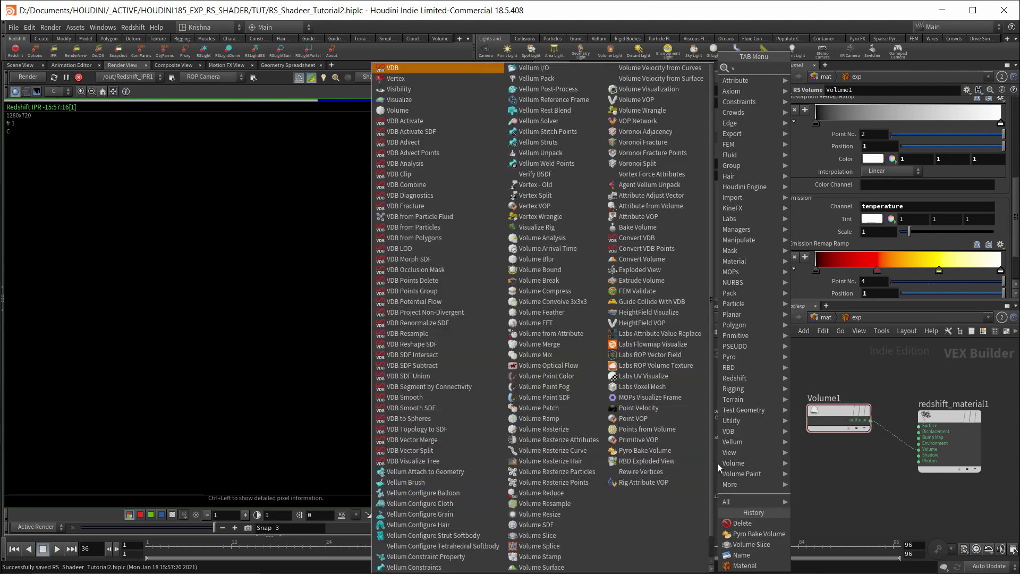
{"action": "type", "text": "olume mix"}
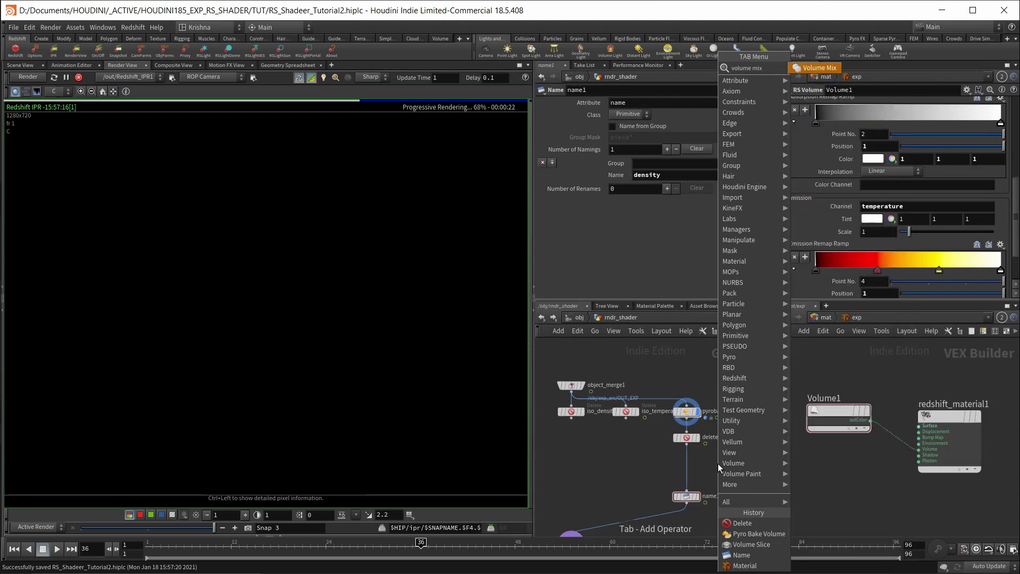
{"action": "key", "text": "Return"}
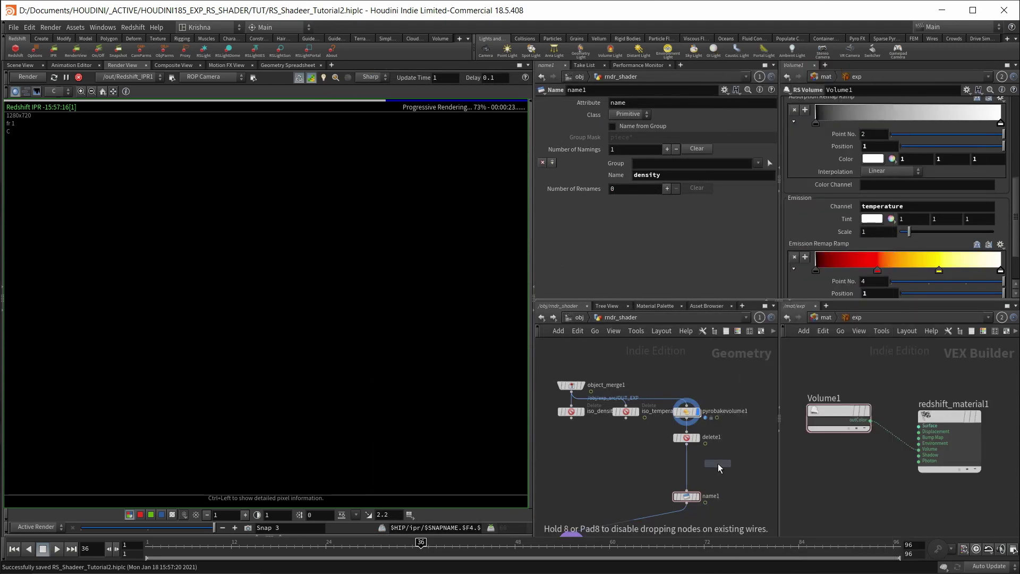
{"action": "left_click", "coordinate": [718, 464]}
{"action": "left_click_drag", "start_coordinate": [718, 467], "coordinate": [688, 468]}
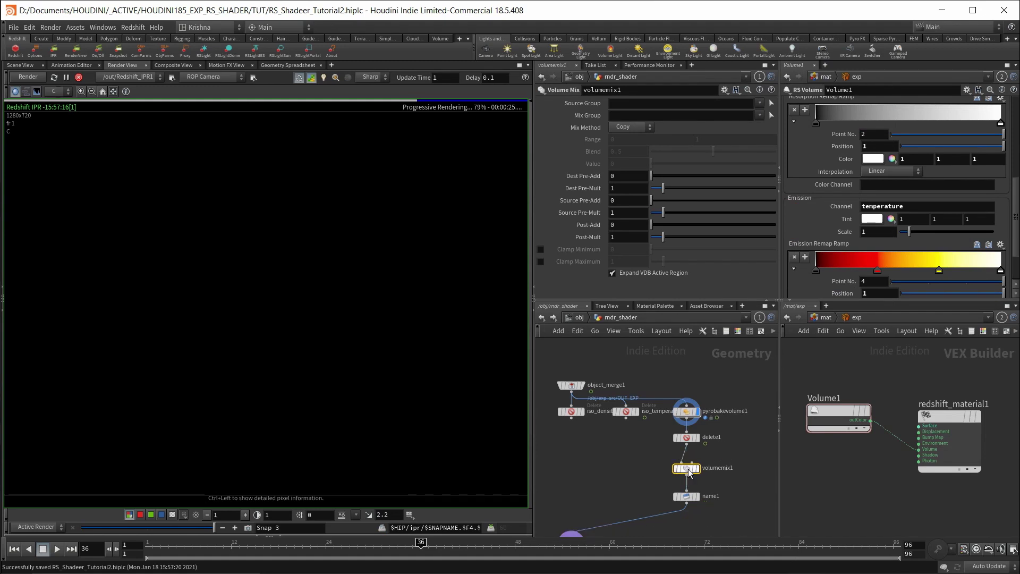
Connect iso_temperature to the second input of volumemix1 and set its mix method to Multiply.
{"action": "left_click", "coordinate": [691, 462]}
{"action": "left_click", "coordinate": [630, 425]}
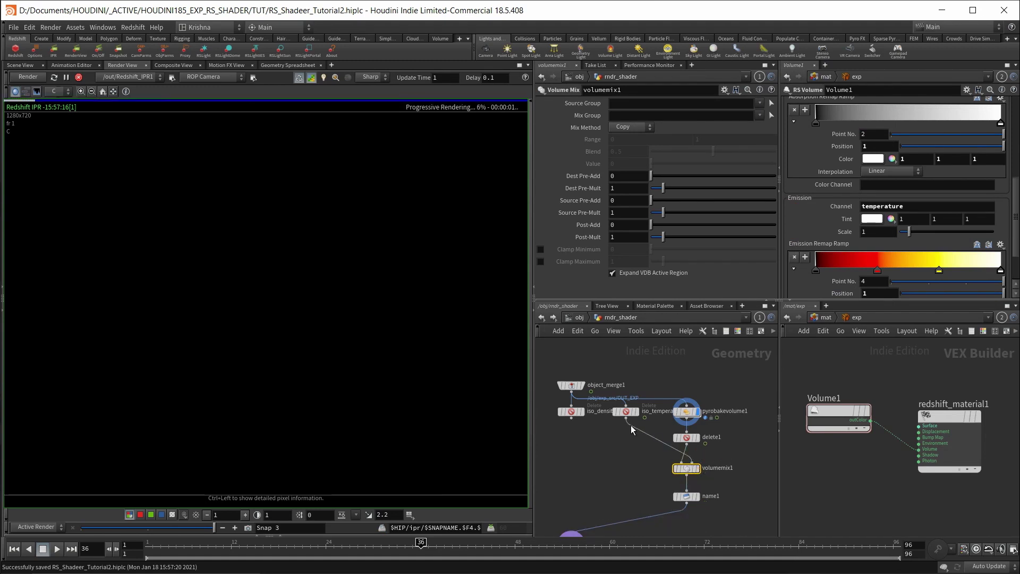
{"action": "left_click", "coordinate": [625, 412]}
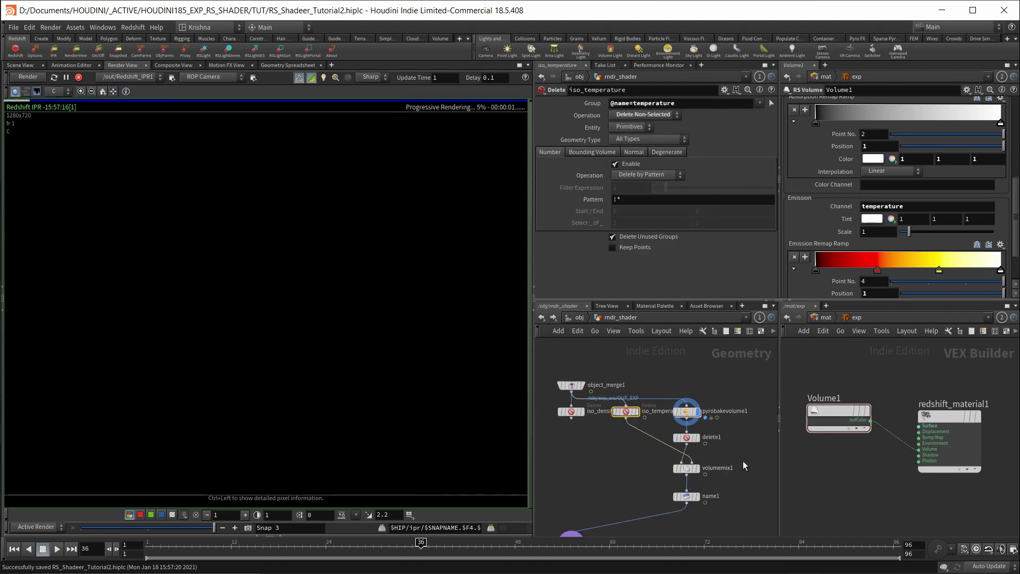
{"action": "left_click", "coordinate": [686, 436]}
{"action": "left_click", "coordinate": [686, 468]}
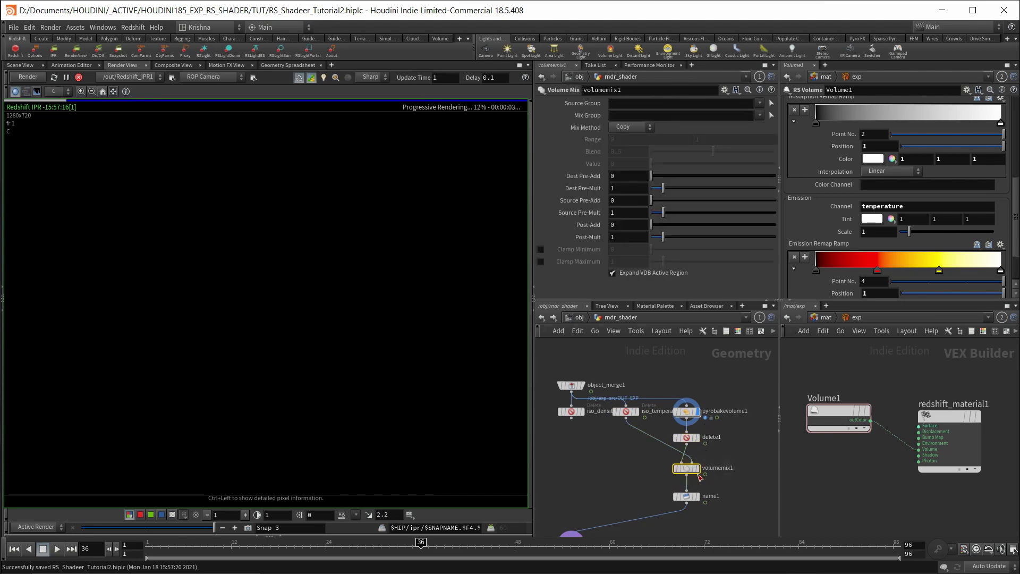
{"action": "left_click", "coordinate": [637, 130]}
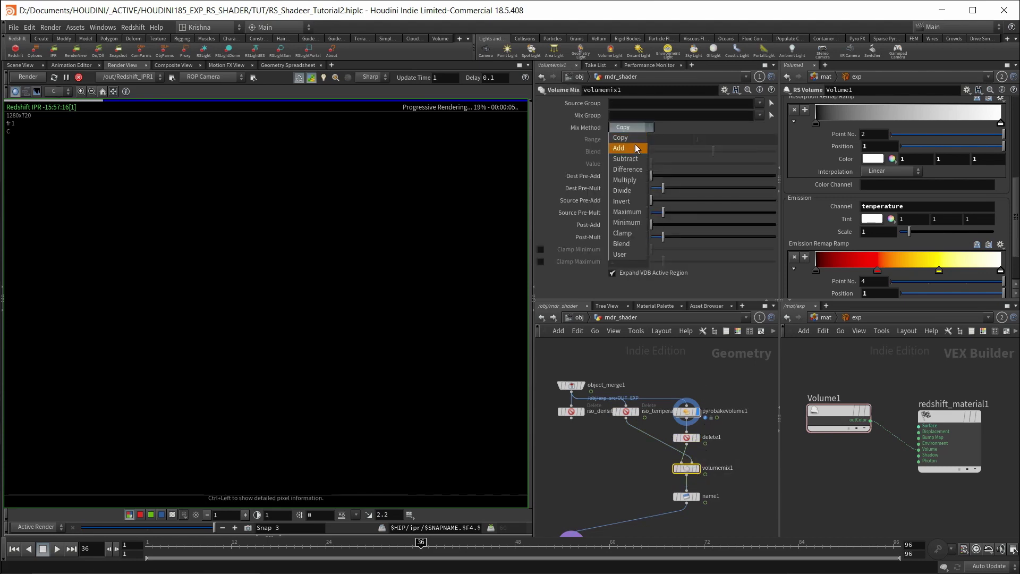
{"action": "left_click", "coordinate": [637, 179]}
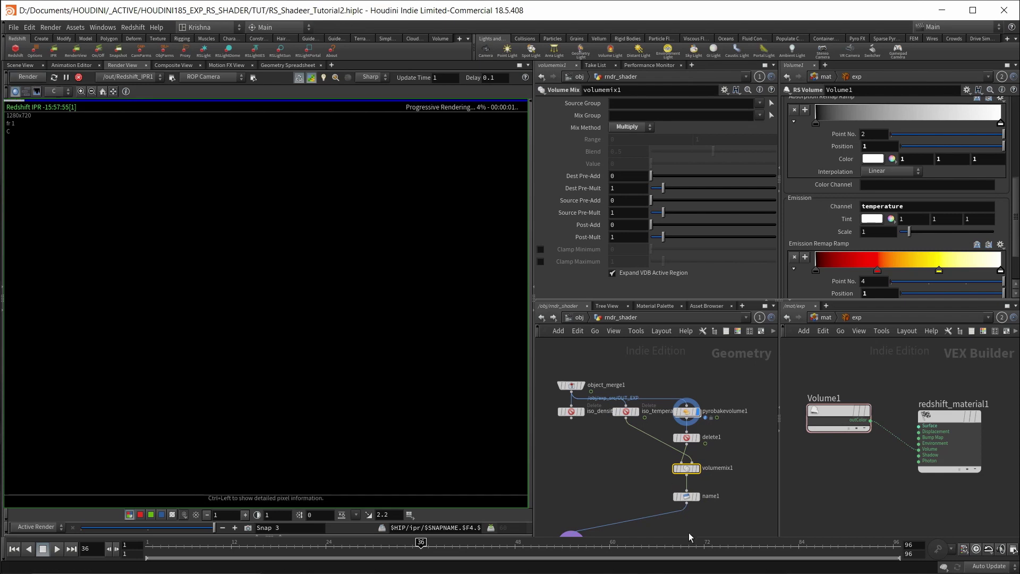
Swap the two inputs of volumemix1 and check the new wiring against the render.
{"action": "left_click_drag", "start_coordinate": [697, 503], "coordinate": [676, 486]}
{"action": "left_click", "coordinate": [682, 467]}
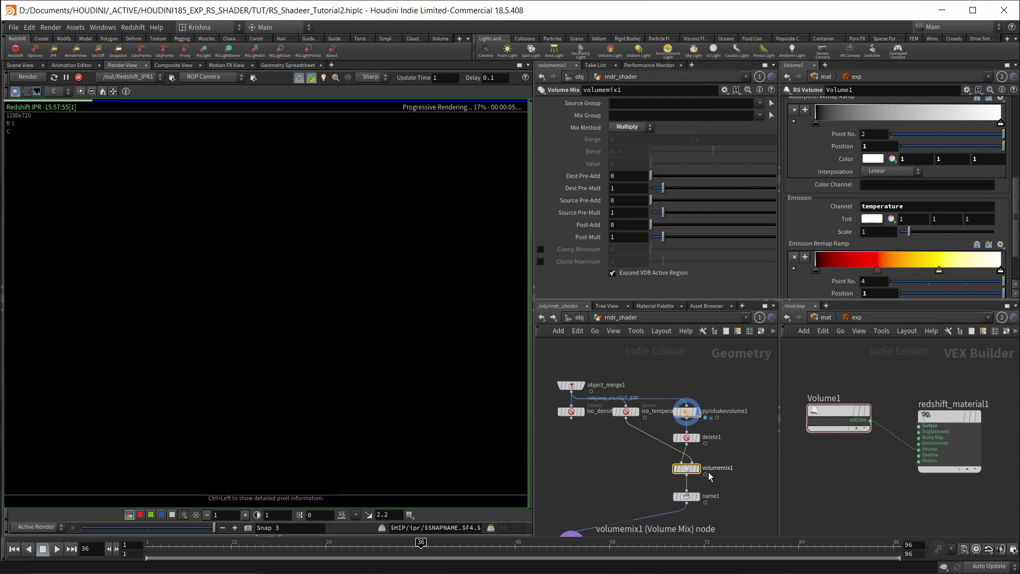
{"action": "key", "text": "shift+r"}
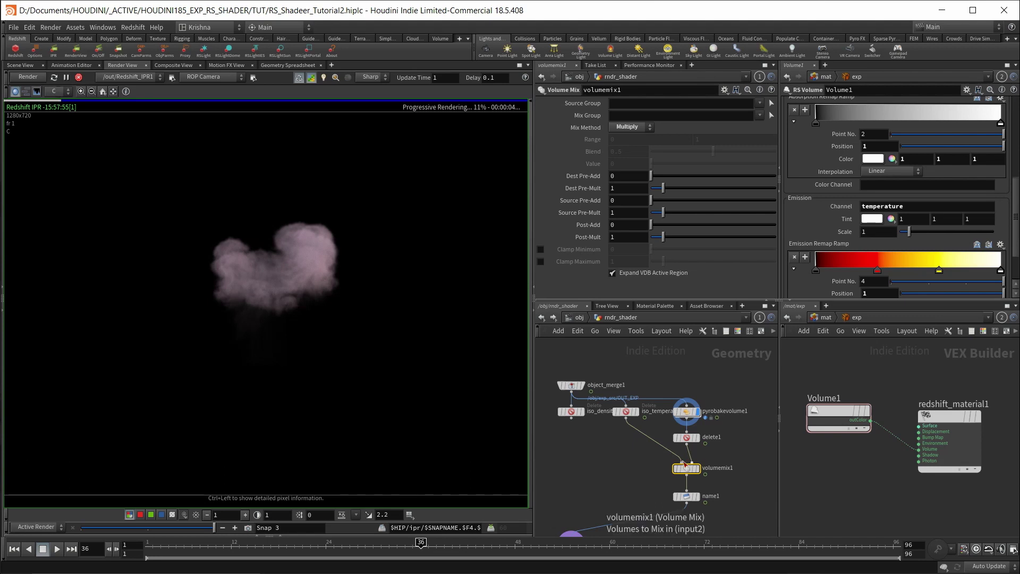
{"action": "scroll", "coordinate": [701, 481], "scroll_direction": "up", "scroll_amount": 2}
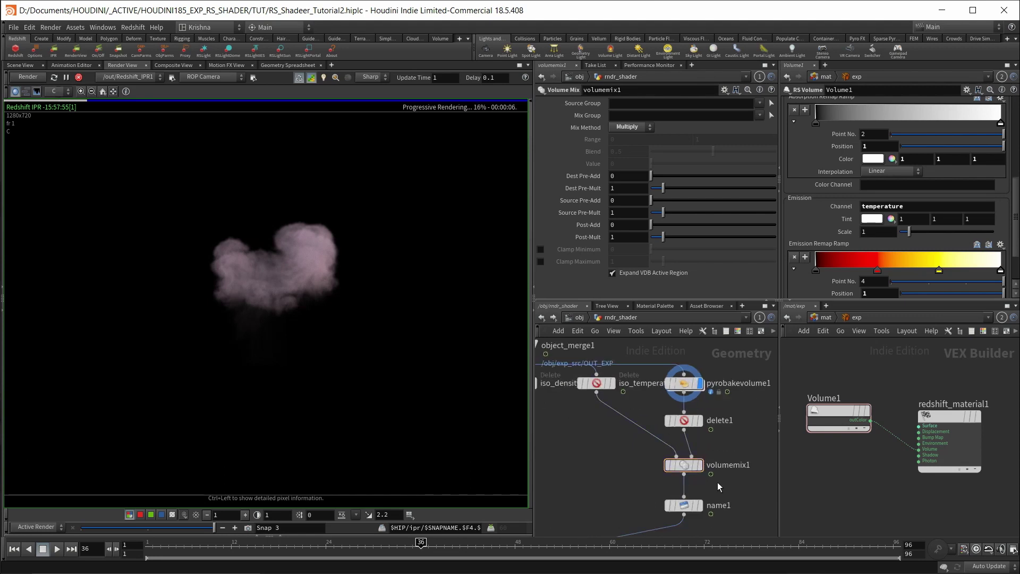
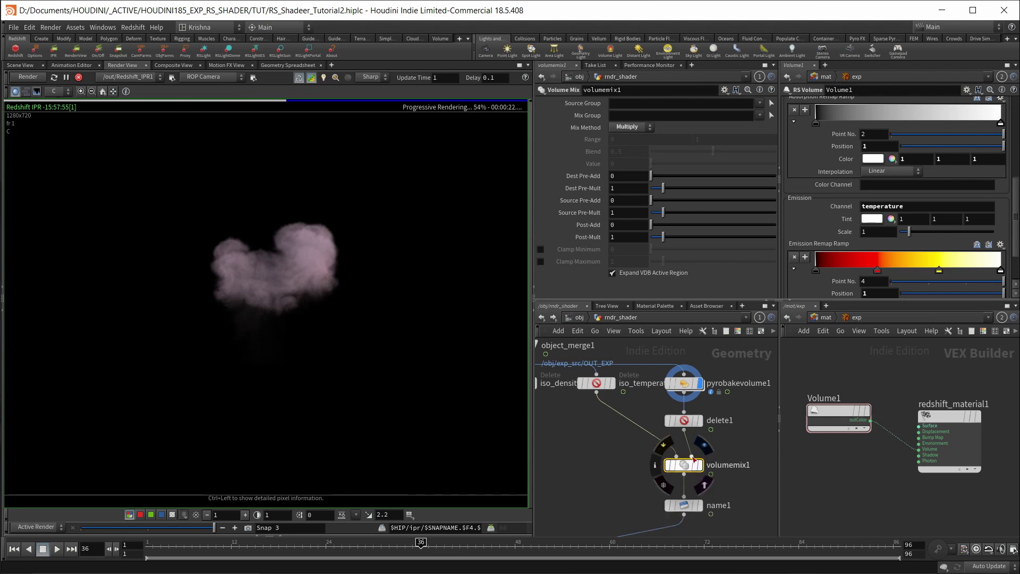
{"action": "left_click_drag", "start_coordinate": [686, 440], "coordinate": [692, 456]}
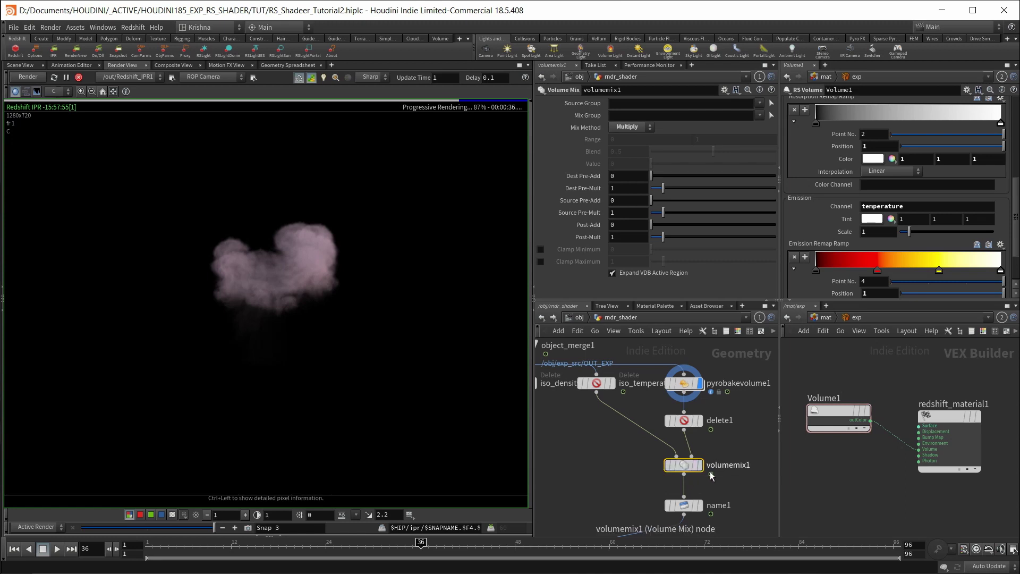
{"action": "left_click", "coordinate": [596, 383]}
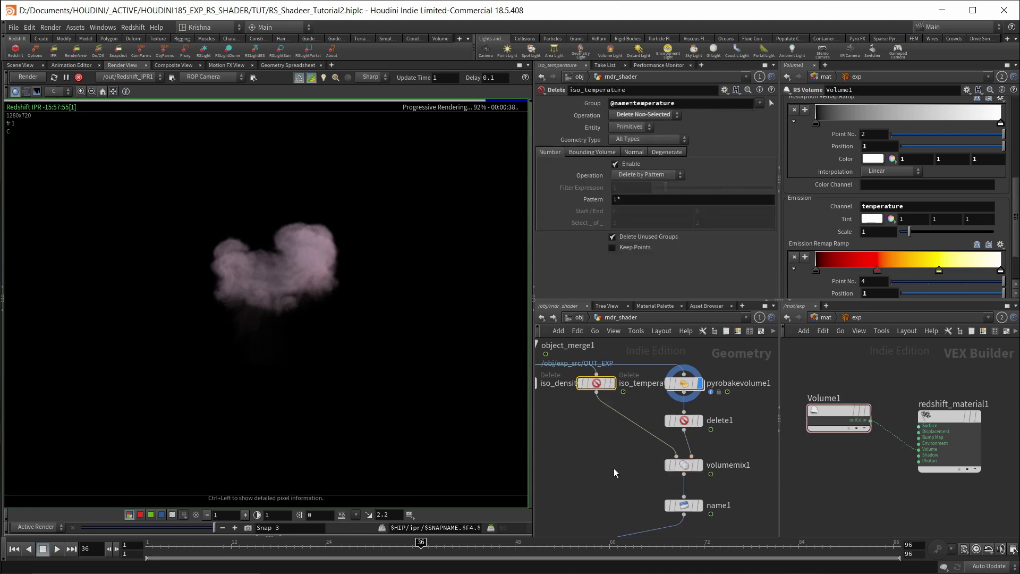
{"action": "left_click", "coordinate": [685, 465]}
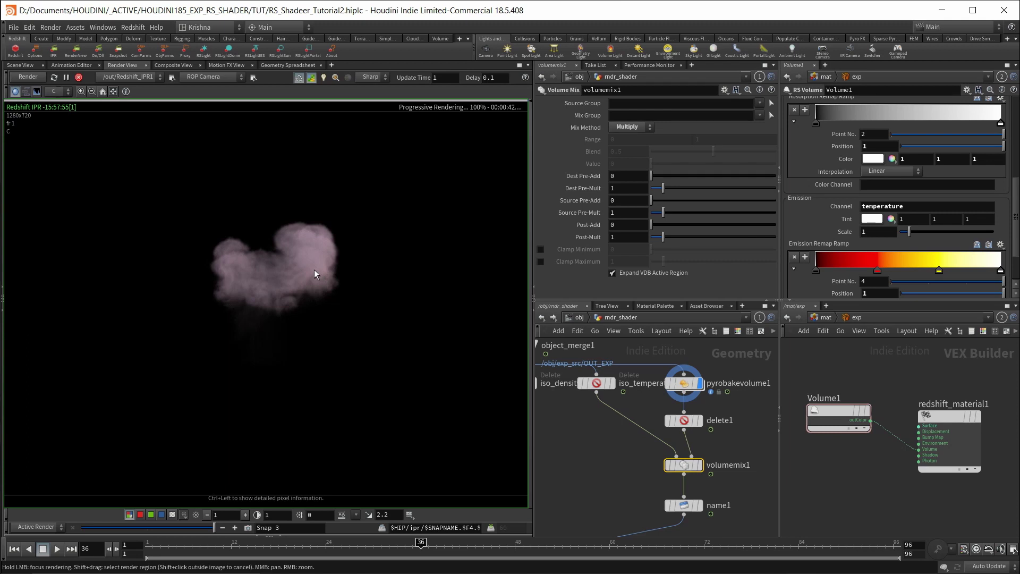
{"action": "key", "text": "h"}
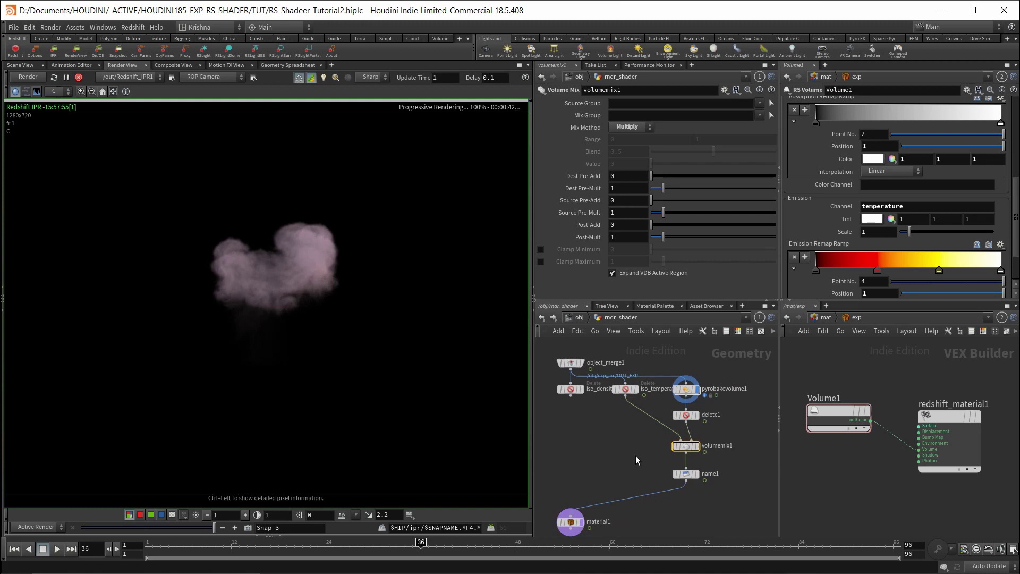
Stop the IPR render and delete the volumemix1, name1 and delete1 nodes.
{"action": "left_click", "coordinate": [78, 78]}
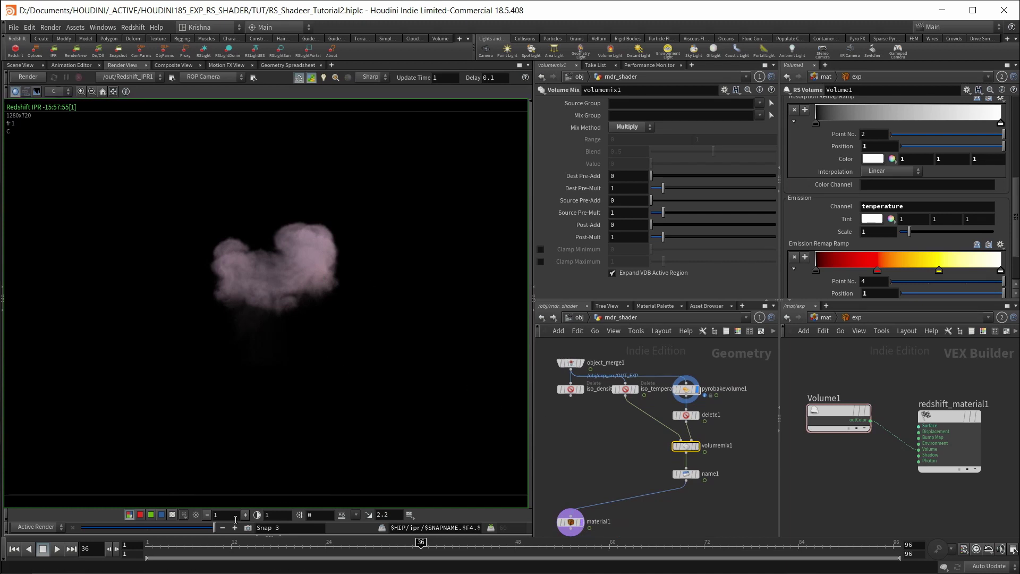
{"action": "left_click", "coordinate": [162, 529]}
{"action": "left_click_drag", "start_coordinate": [116, 533], "coordinate": [189, 531]}
{"action": "key", "text": "Delete"}
{"action": "key", "text": "Delete"}
{"action": "left_click_drag", "start_coordinate": [738, 507], "coordinate": [656, 404]}
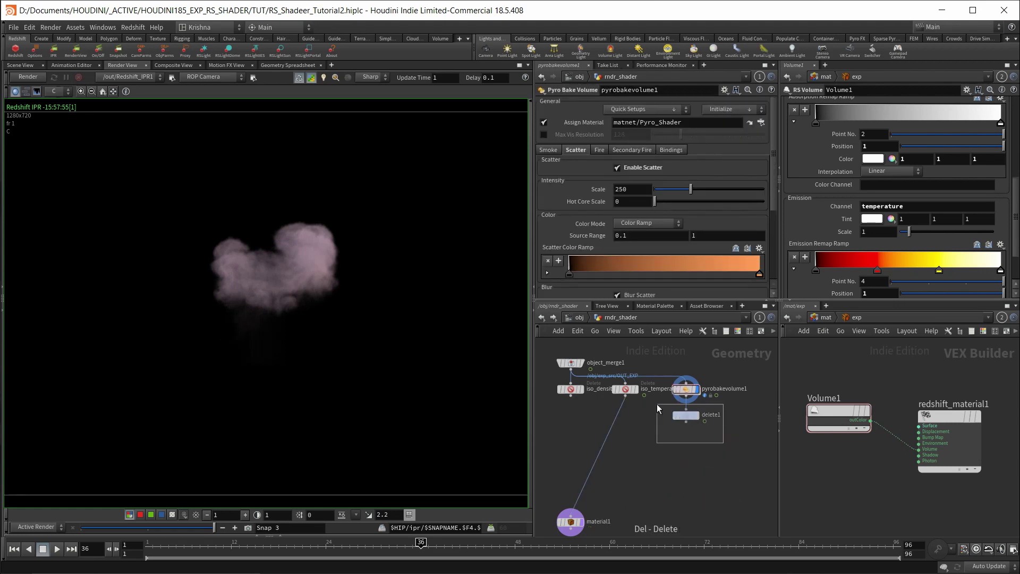
{"action": "key", "text": "Delete"}
Review the settings of the iso_density, iso_temperature and pyrobakevolume1 nodes.
{"action": "middle_click_drag", "start_coordinate": [615, 455], "coordinate": [647, 455]}
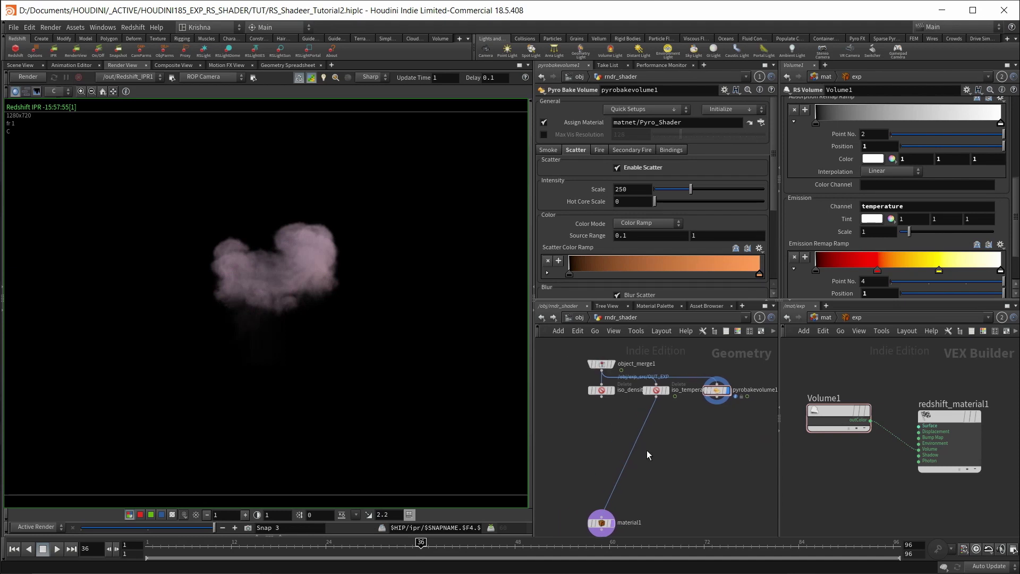
{"action": "left_click", "coordinate": [601, 390]}
{"action": "left_click", "coordinate": [657, 390]}
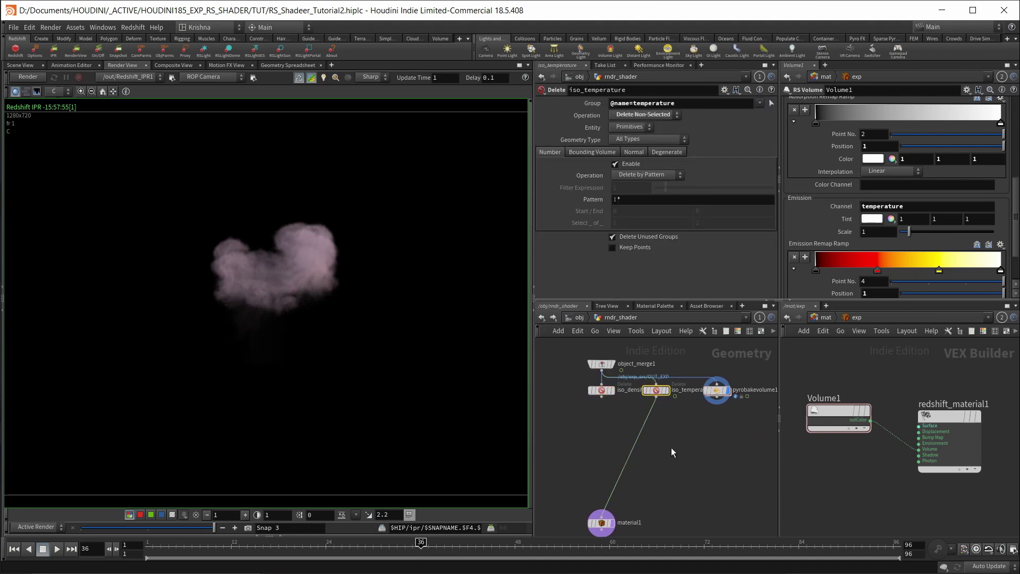
{"action": "left_click", "coordinate": [715, 390]}
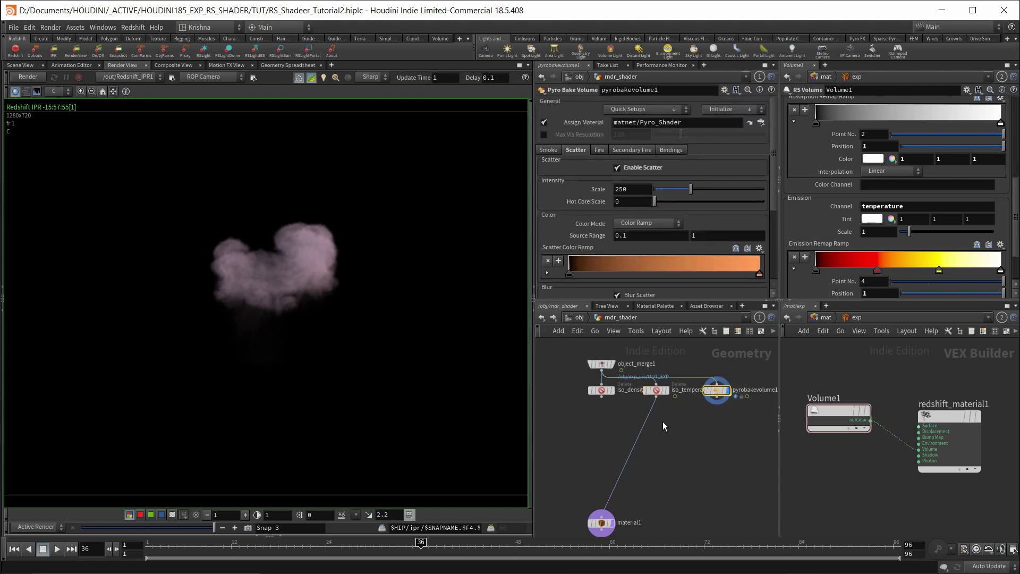
{"action": "left_click_drag", "start_coordinate": [662, 422], "coordinate": [604, 391]}
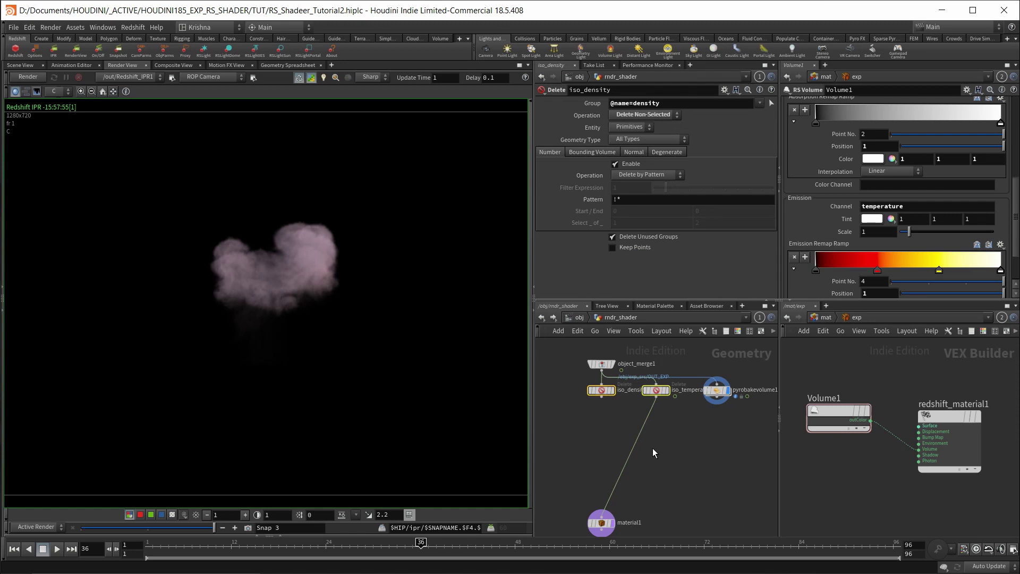
{"action": "left_click", "coordinate": [720, 388]}
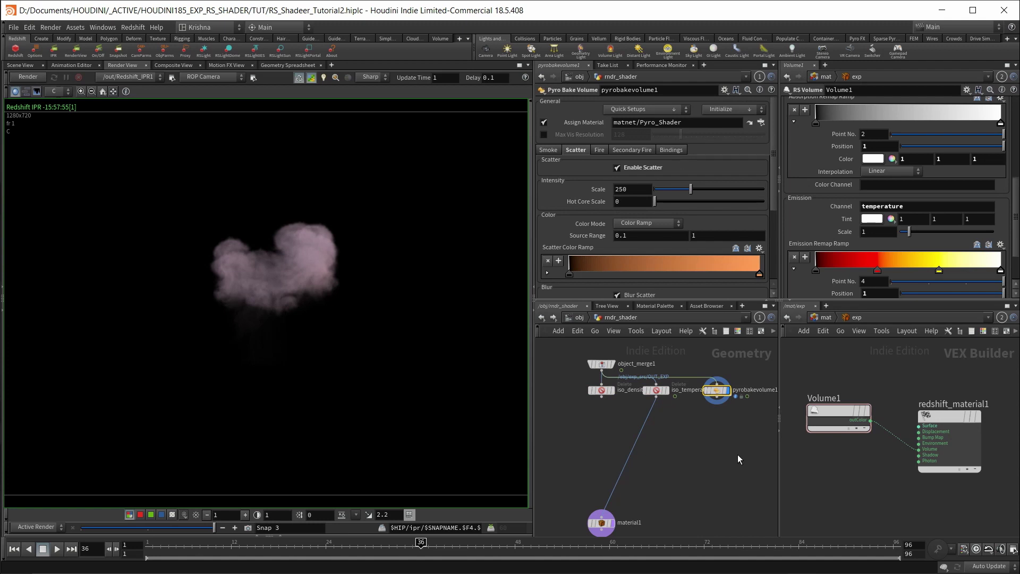
Swap the positions of the iso_temperature and iso_density nodes beneath object_merge1.
{"action": "left_click", "coordinate": [657, 437]}
{"action": "left_click_drag", "start_coordinate": [655, 391], "coordinate": [634, 391]}
{"action": "left_click_drag", "start_coordinate": [571, 390], "coordinate": [580, 389]}
{"action": "middle_click_drag", "start_coordinate": [604, 422], "coordinate": [626, 435]}
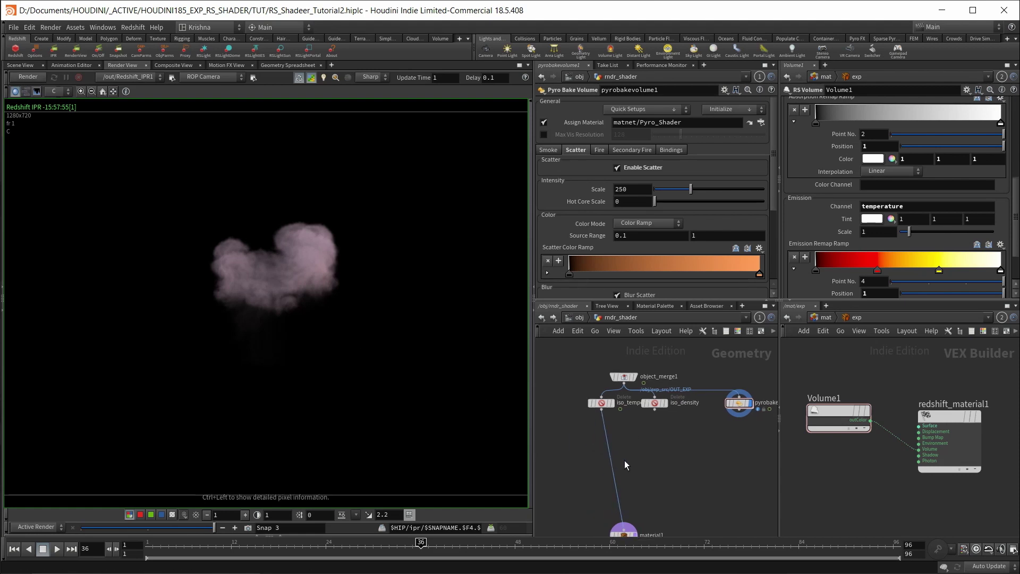
Insert a Merge node above material1 that combines iso_temperature with iso_density, and save the scene.
{"action": "middle_click_drag", "start_coordinate": [625, 460], "coordinate": [622, 435]}
{"action": "key", "text": "Tab"}
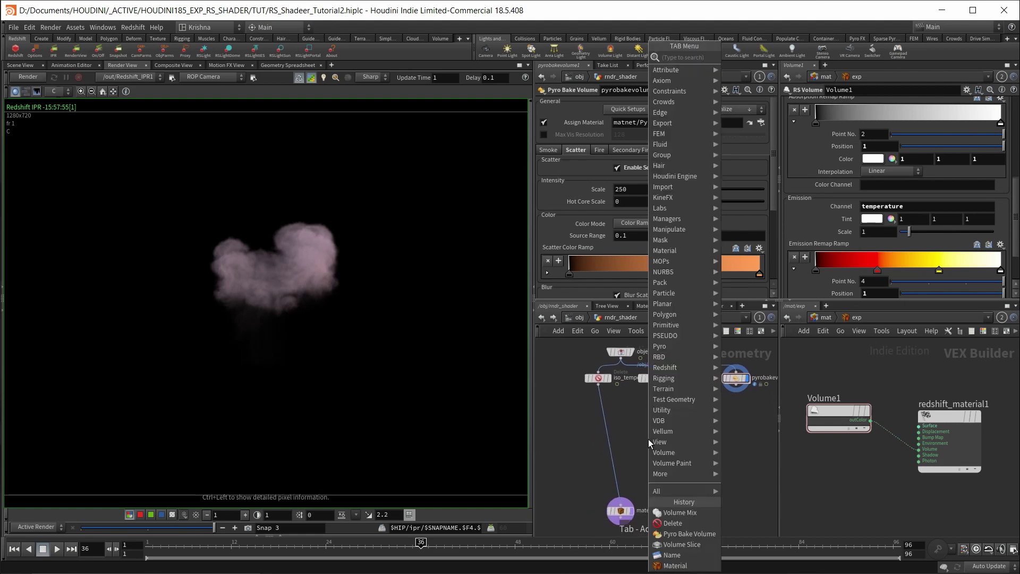
{"action": "type", "text": "merge"}
{"action": "key", "text": "Return"}
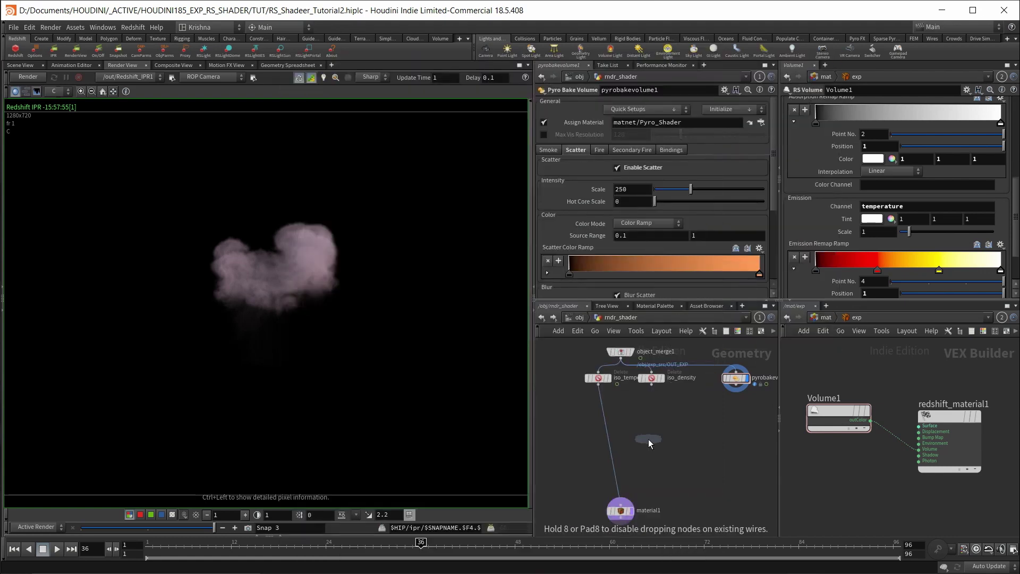
{"action": "left_click", "coordinate": [621, 487]}
{"action": "left_click", "coordinate": [620, 479]}
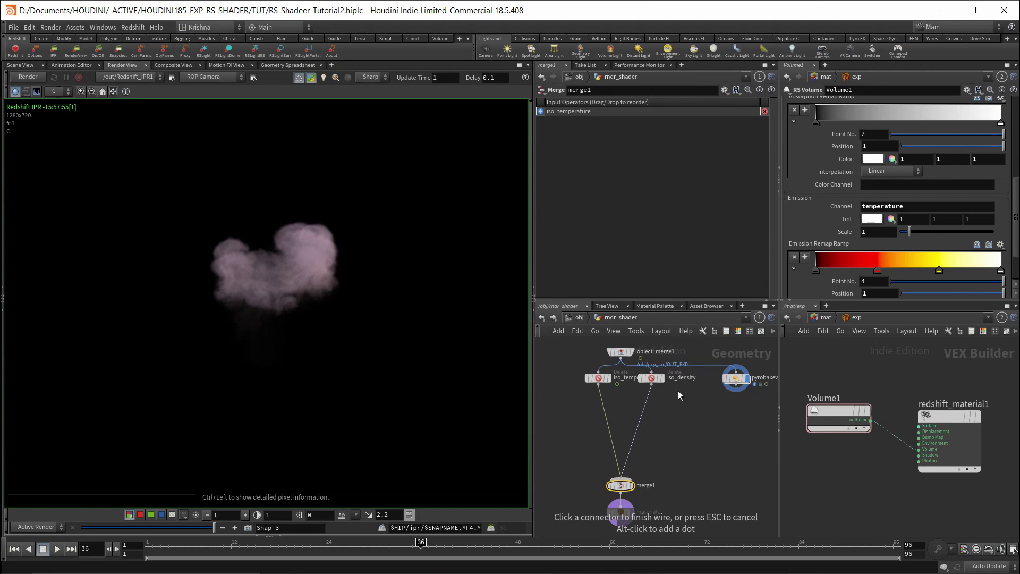
{"action": "left_click", "coordinate": [652, 384]}
{"action": "key", "text": "ctrl+s"}
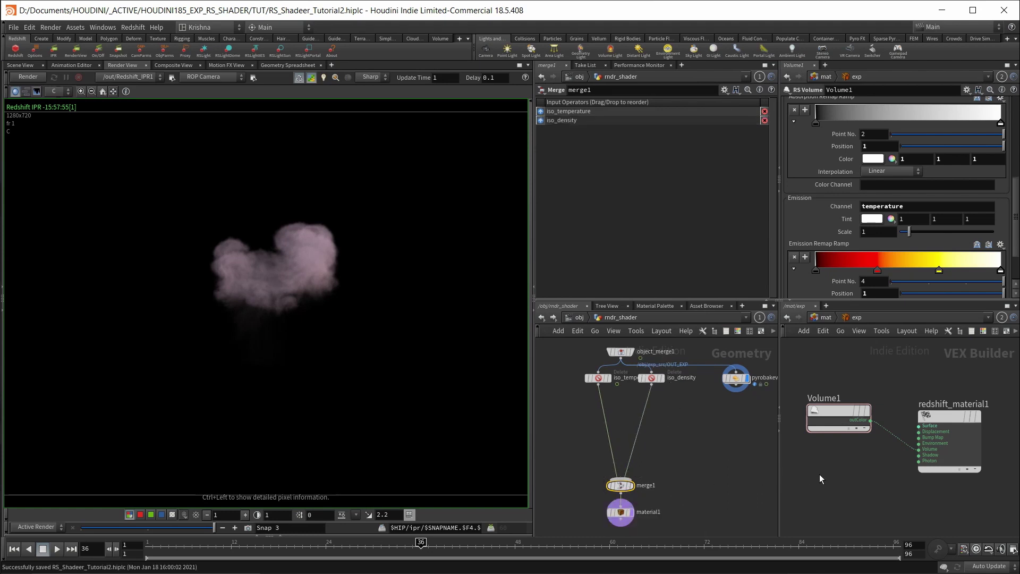
{"action": "left_click", "coordinate": [839, 417]}
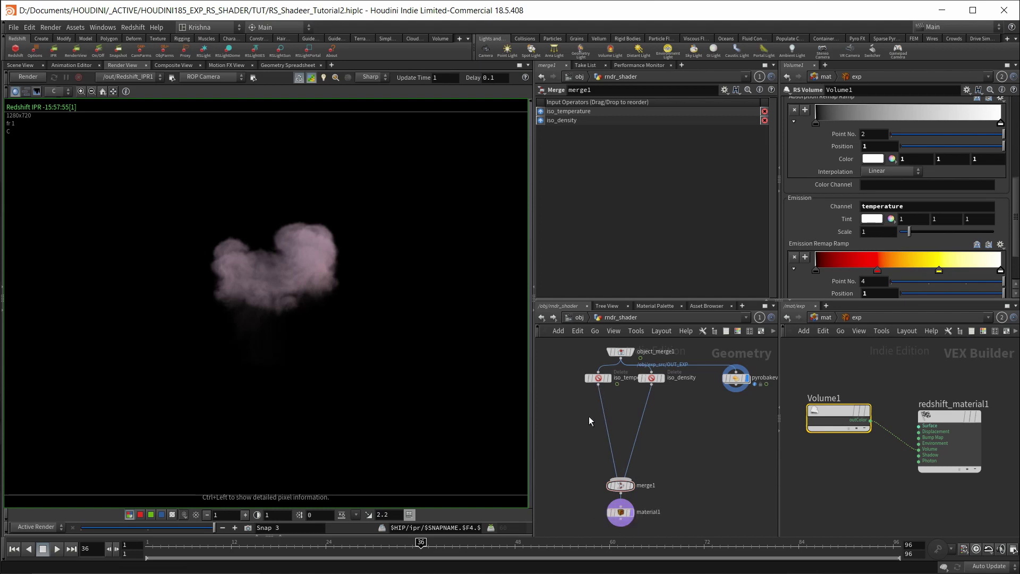
Insert a Convert node between object_merge1 and both the iso_temperature and iso_density nodes.
{"action": "key", "text": "c"}
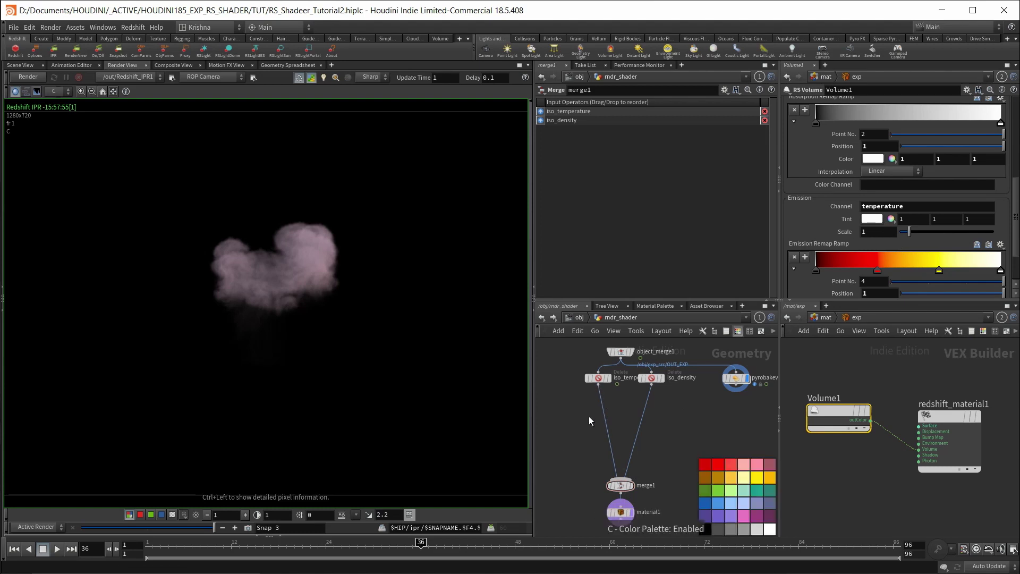
{"action": "key", "text": "Tab"}
{"action": "type", "text": "conve"}
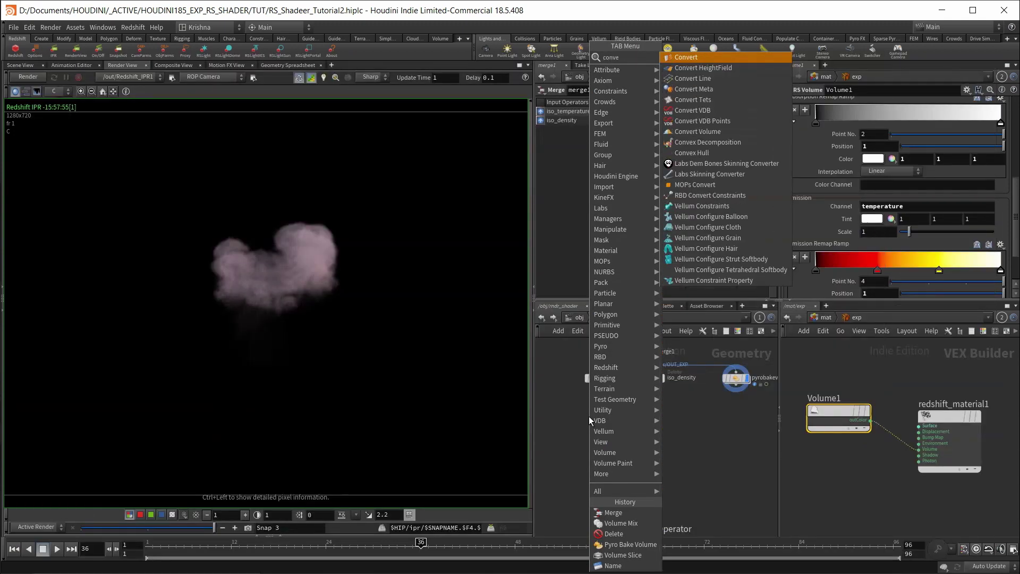
{"action": "type", "text": "rt"}
{"action": "key", "text": "Return"}
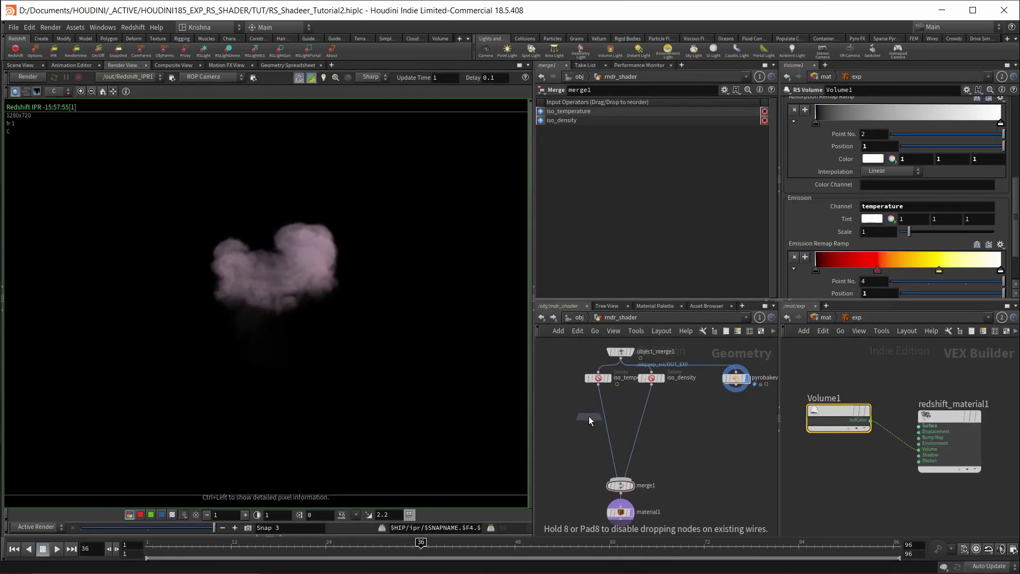
{"action": "left_click", "coordinate": [620, 378]}
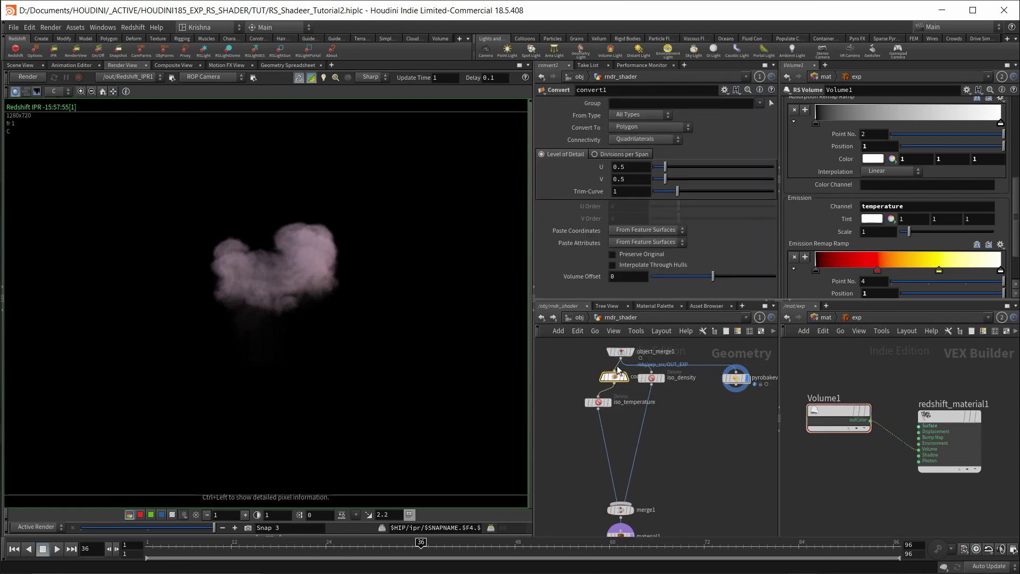
{"action": "left_click_drag", "start_coordinate": [614, 385], "coordinate": [658, 412]}
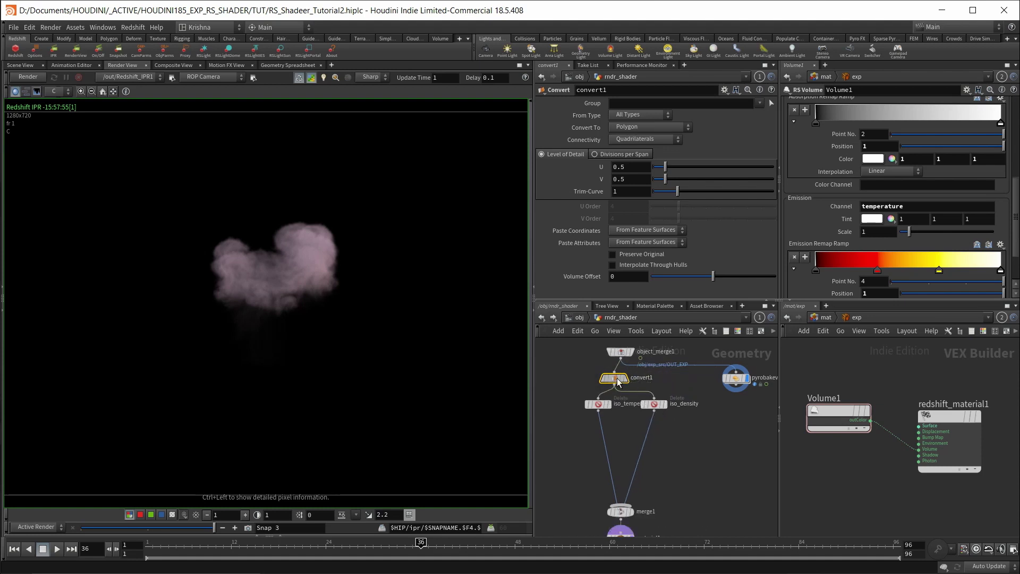
{"action": "left_click_drag", "start_coordinate": [613, 380], "coordinate": [620, 381]}
{"action": "right_click", "coordinate": [598, 408]}
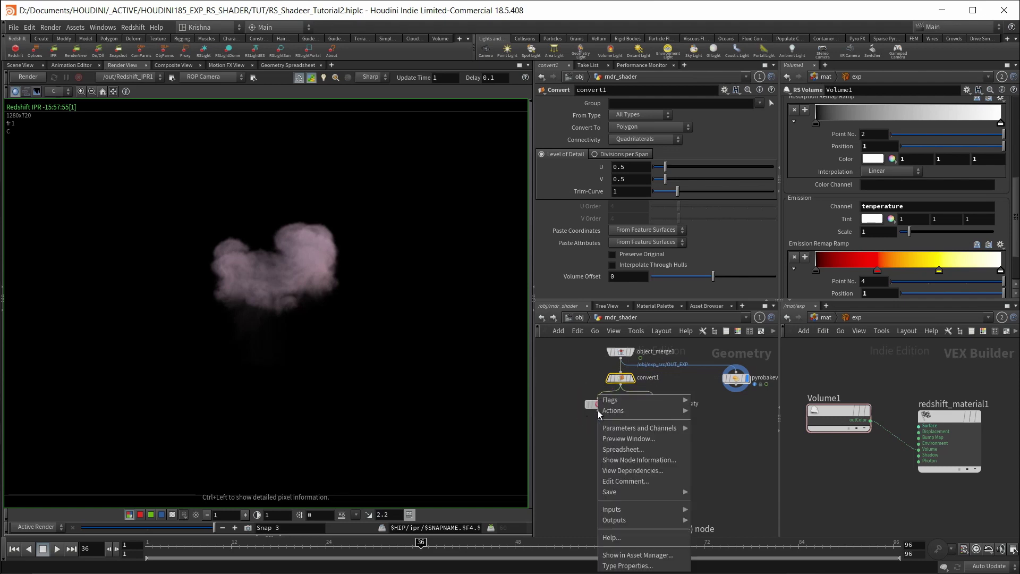
{"action": "key", "text": "Escape"}
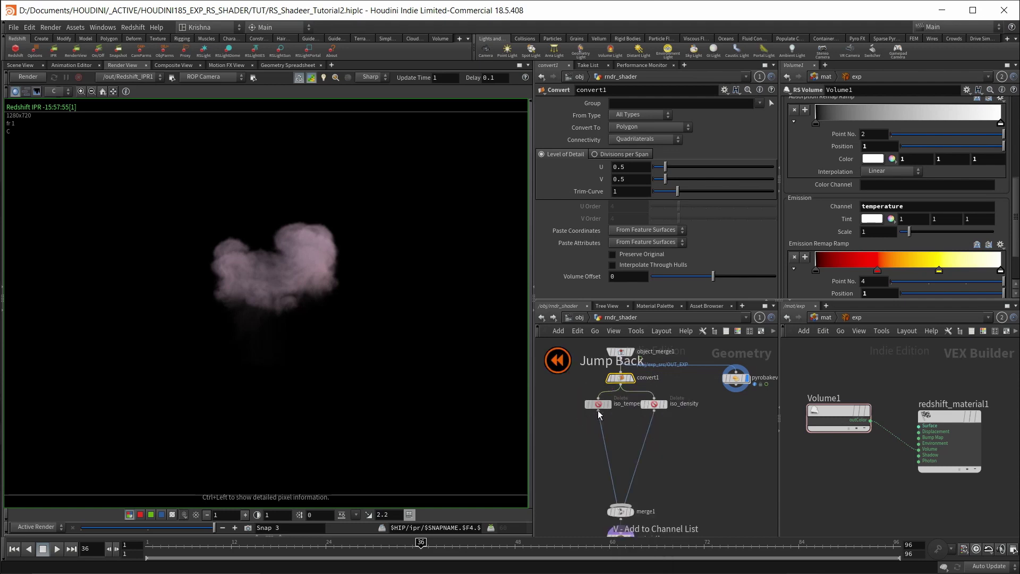
{"action": "key", "text": "d"}
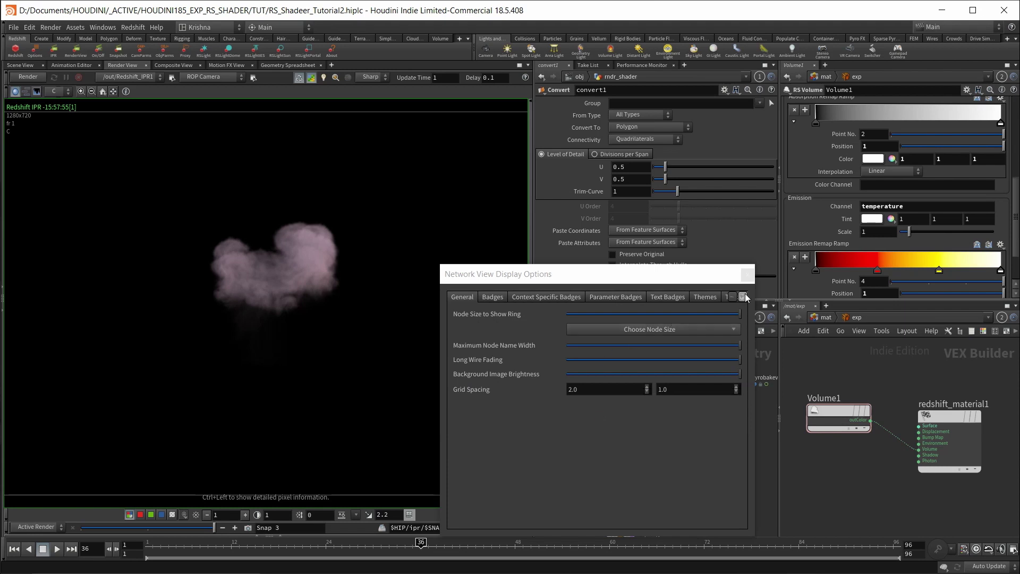
{"action": "left_click", "coordinate": [747, 275]}
Add a VDB Smooth node below iso_temperature and widen the node area beside the render view.
{"action": "key", "text": "Tab"}
{"action": "type", "text": "v"}
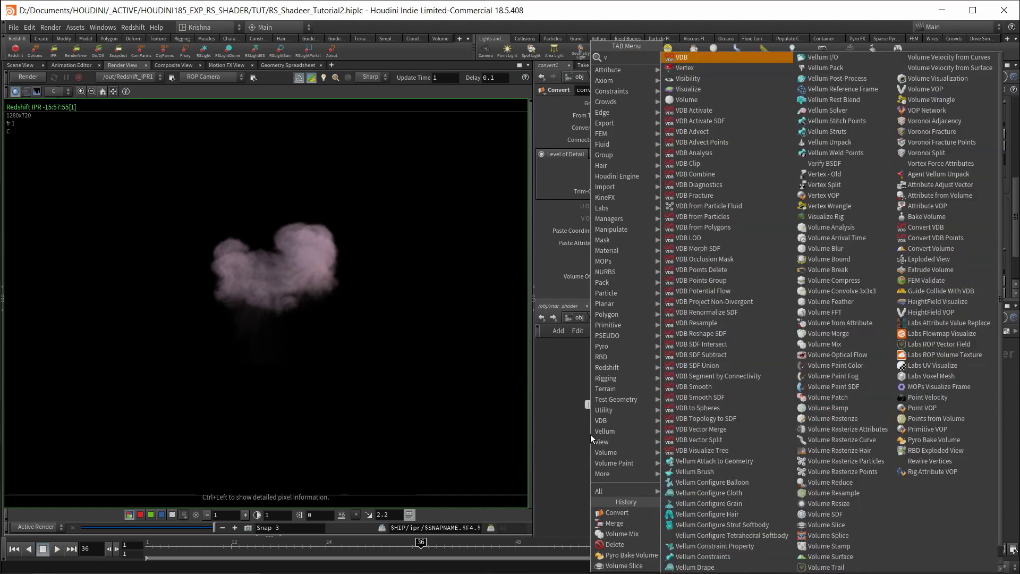
{"action": "type", "text": "dbsmooth"}
{"action": "key", "text": "Return"}
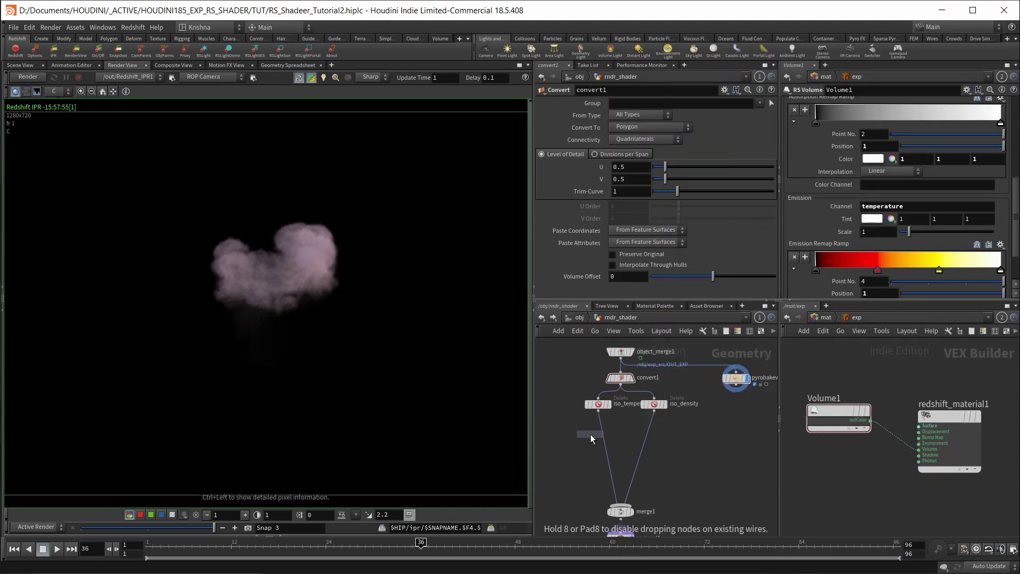
{"action": "left_click", "coordinate": [578, 436]}
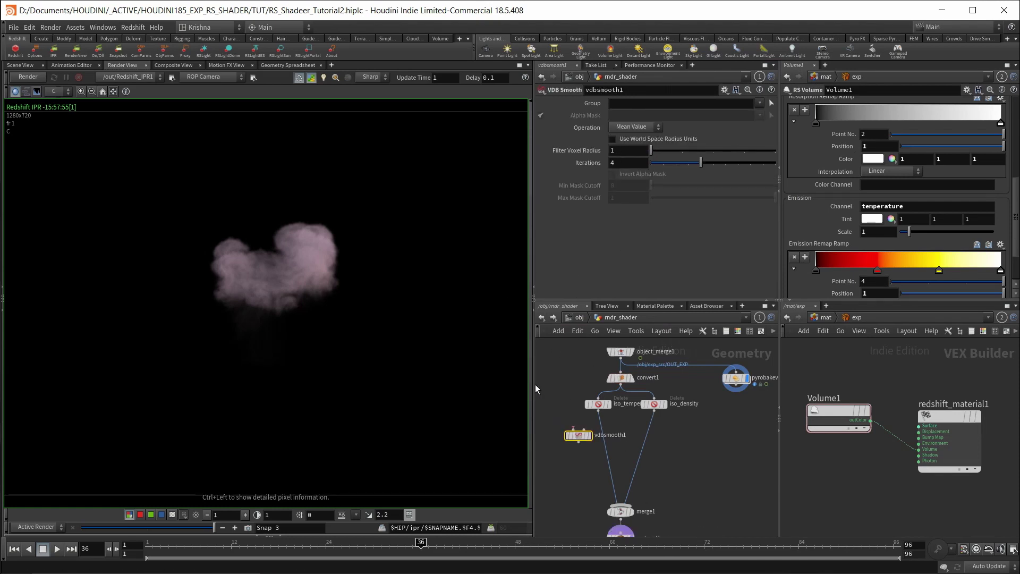
{"action": "left_click_drag", "start_coordinate": [535, 384], "coordinate": [474, 384]}
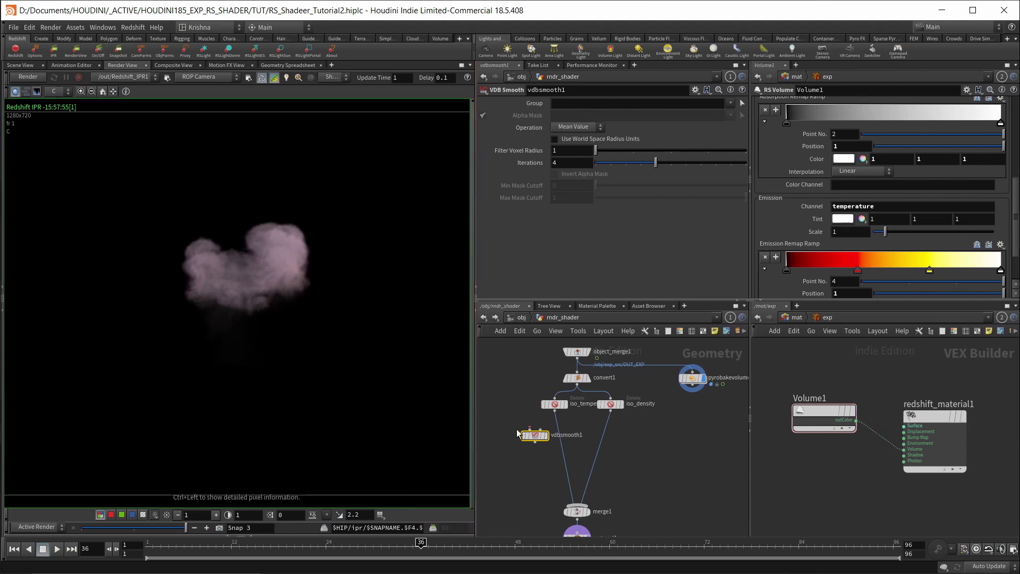
Try adding a Volume Blur node below vdbsmooth1, and delete it again.
{"action": "key", "text": "Tab"}
{"action": "type", "text": "vol"}
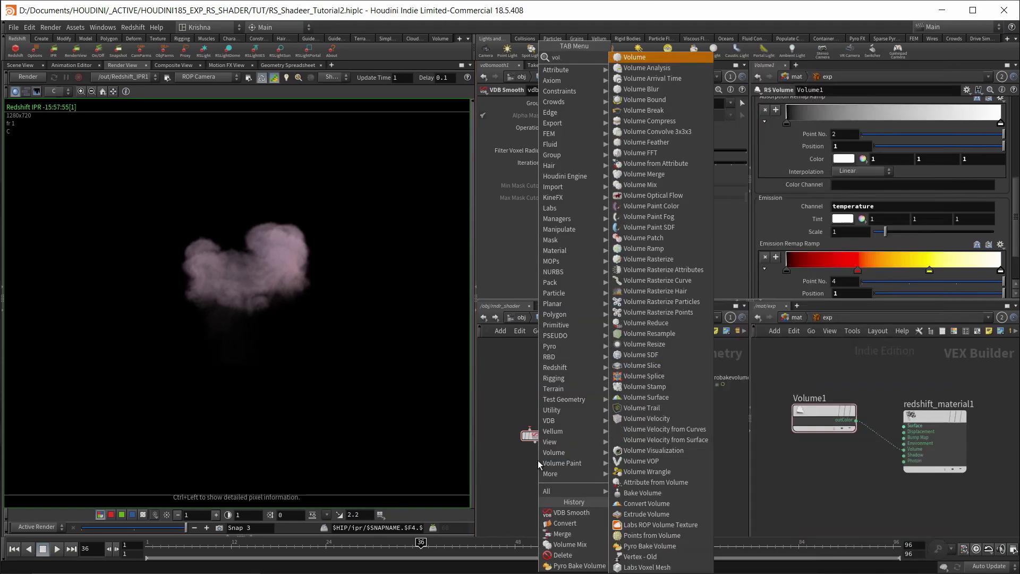
{"action": "type", "text": " smoo"}
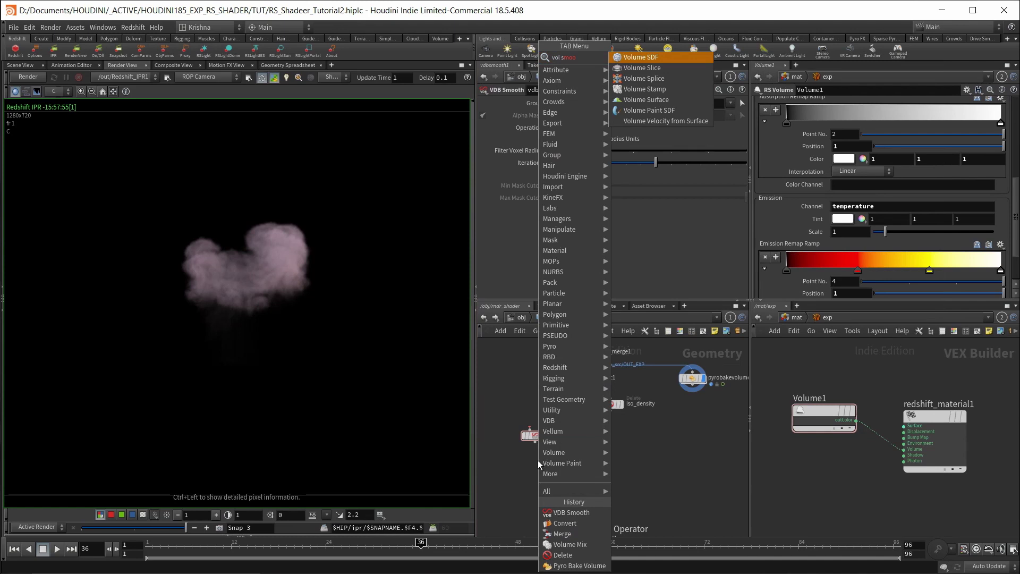
{"action": "key", "text": "BackSpace"}
{"action": "key", "text": "BackSpace"}
{"action": "key", "text": "BackSpace"}
{"action": "key", "text": "BackSpace"}
{"action": "key", "text": "BackSpace"}
{"action": "type", "text": "blur"}
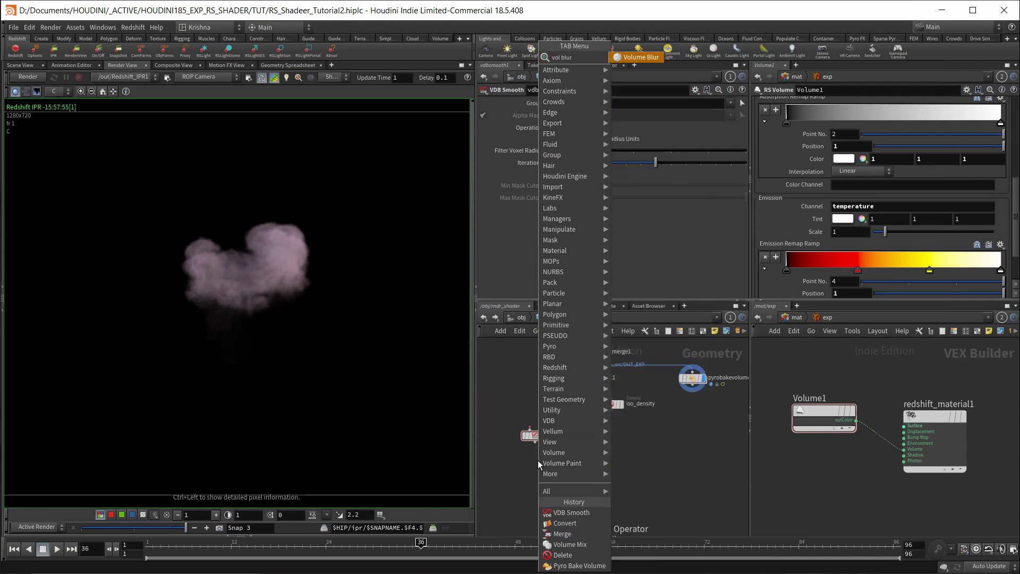
{"action": "key", "text": "Return"}
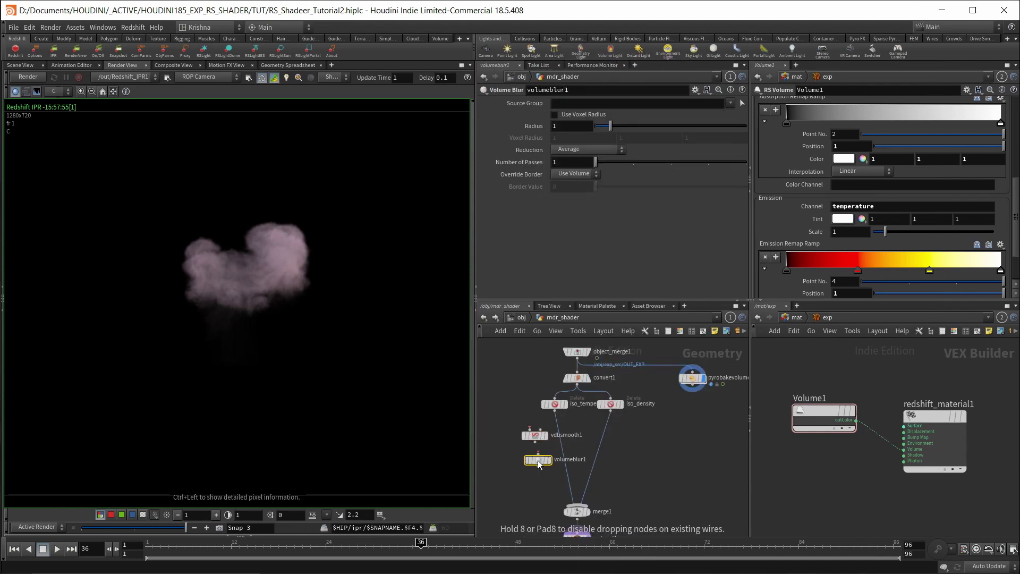
{"action": "key", "text": "Delete"}
Splice vdbsmooth1 into the wire between iso_temperature and merge1, and start the IPR render.
{"action": "key", "text": "ctrl+s"}
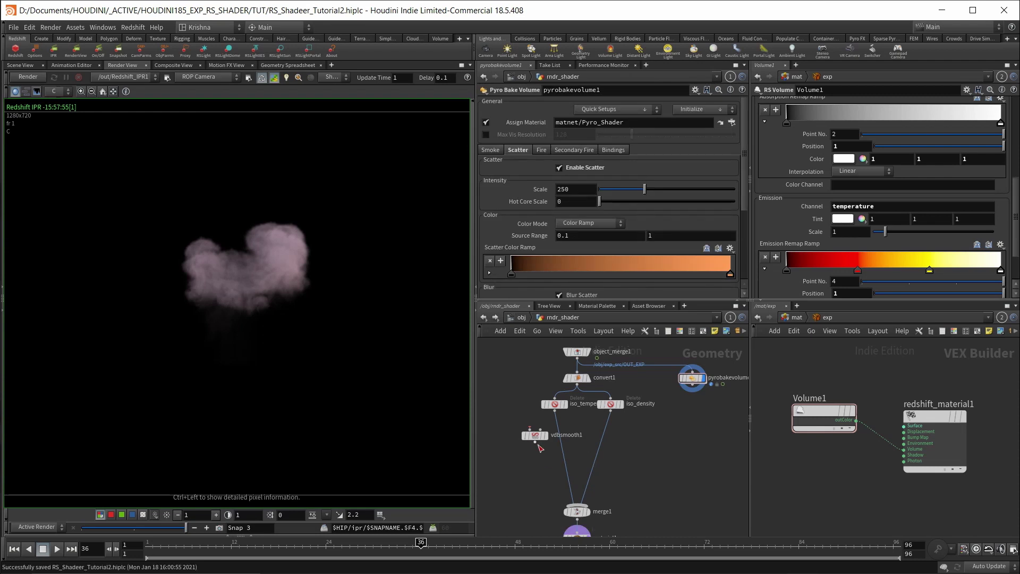
{"action": "left_click_drag", "start_coordinate": [539, 441], "coordinate": [556, 435]}
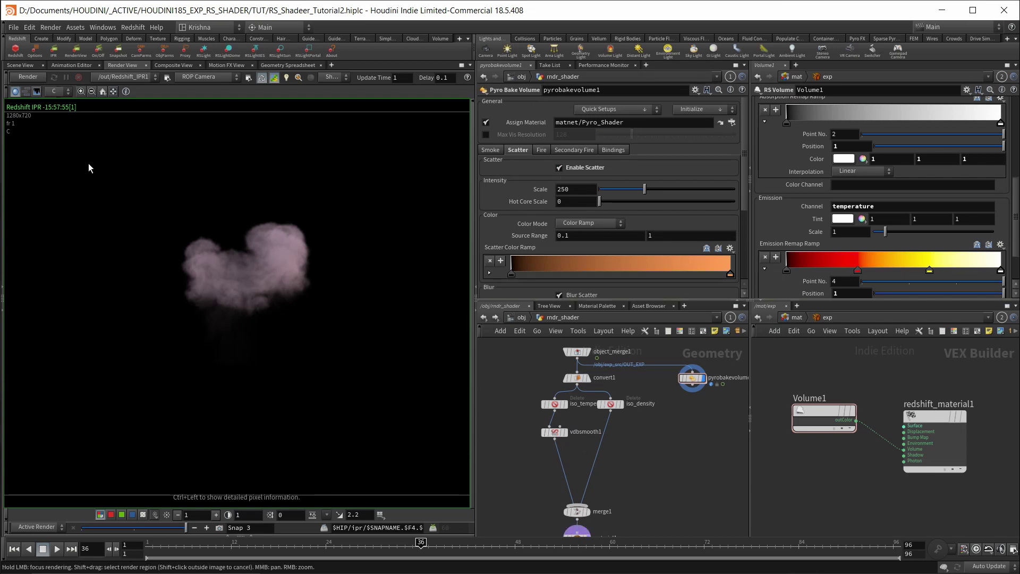
{"action": "left_click", "coordinate": [29, 78]}
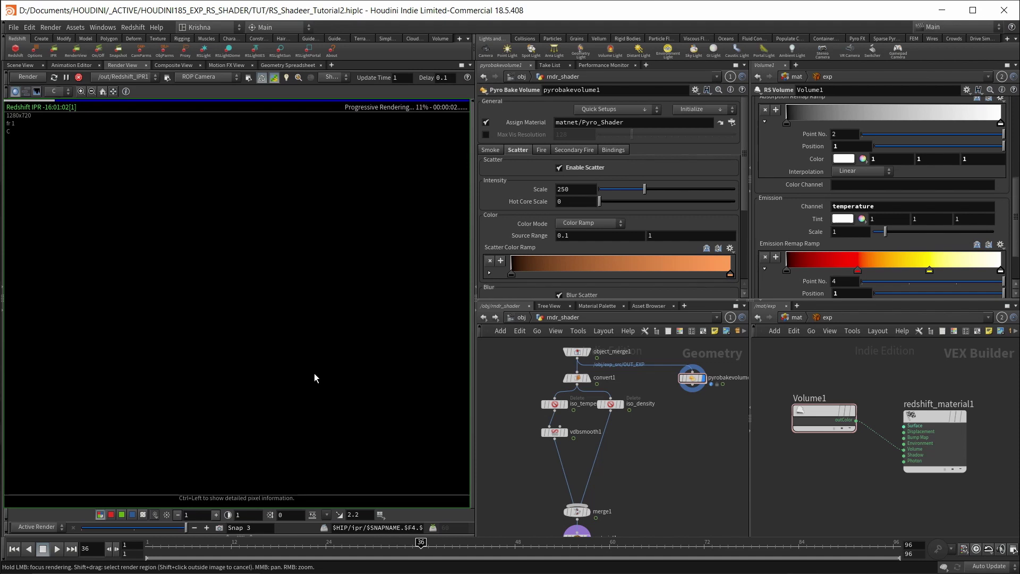
Check the settings of the material1, iso_temperature, vdbsmooth1 and merge1 nodes for the cause of the empty render.
{"action": "left_click", "coordinate": [554, 432]}
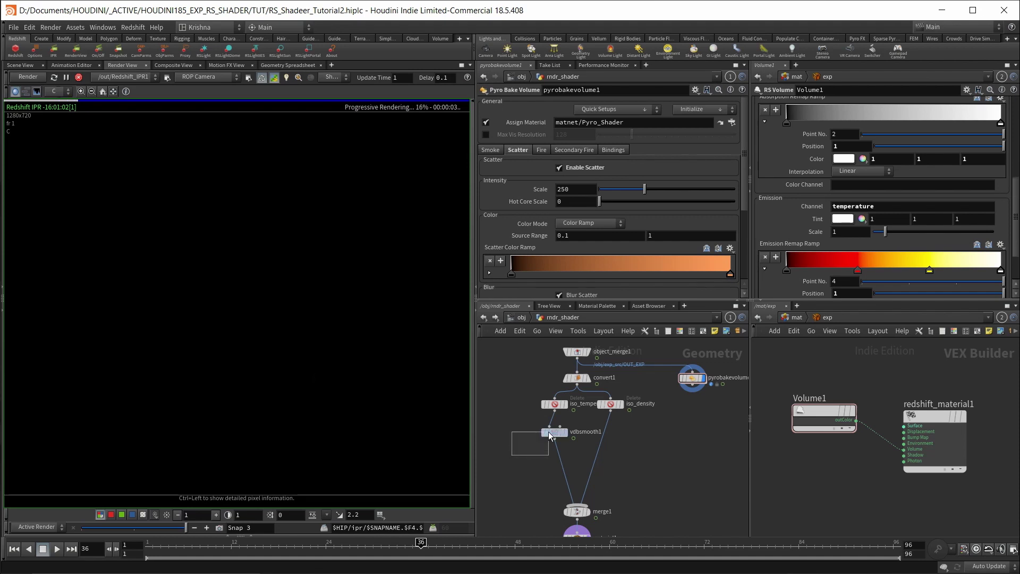
{"action": "scroll", "coordinate": [625, 499], "scroll_direction": "down", "scroll_amount": 3}
{"action": "left_click", "coordinate": [579, 482]}
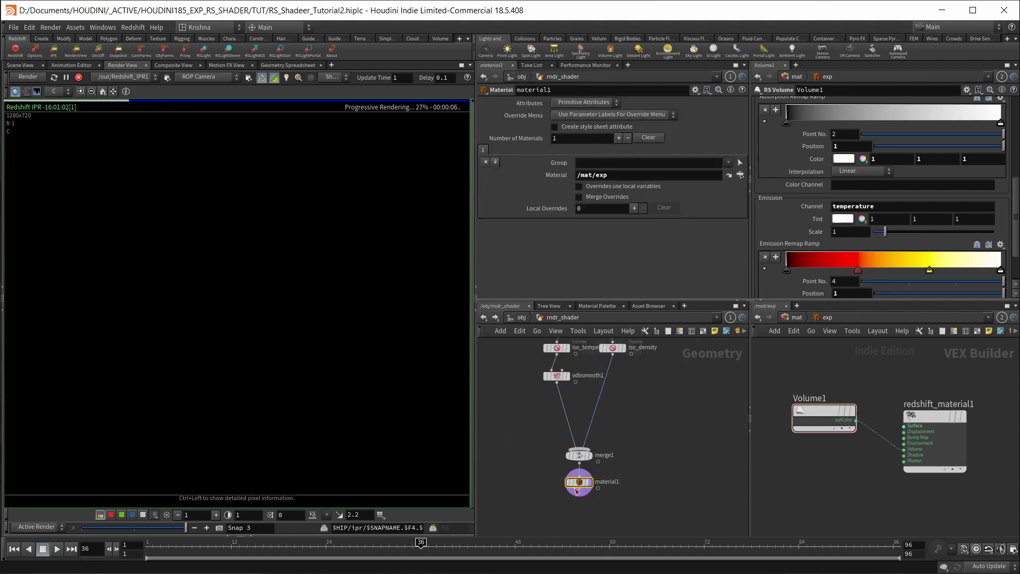
{"action": "middle_click_drag", "start_coordinate": [668, 394], "coordinate": [658, 439]}
{"action": "left_click_drag", "start_coordinate": [651, 433], "coordinate": [619, 395]}
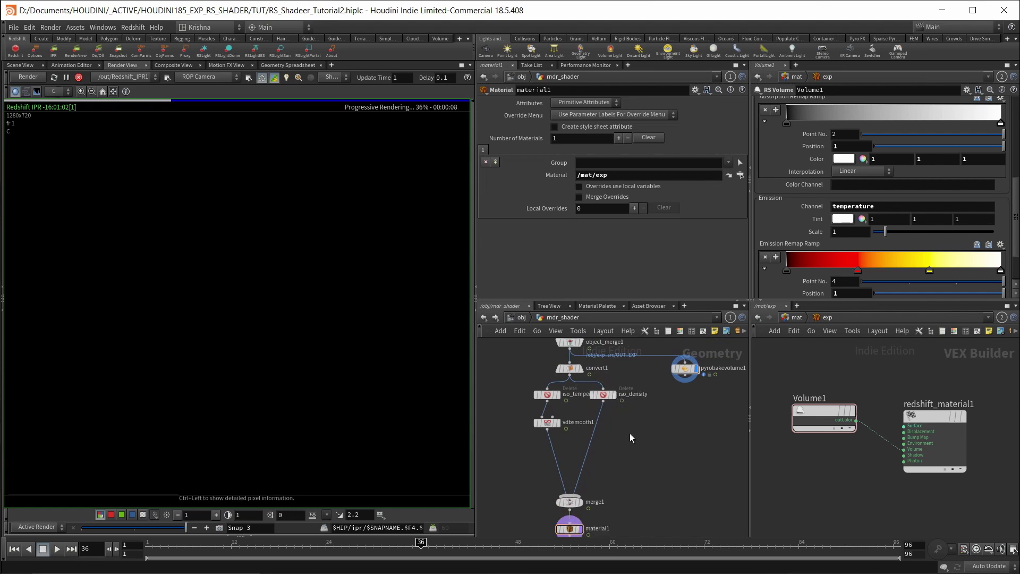
{"action": "left_click", "coordinate": [547, 395]}
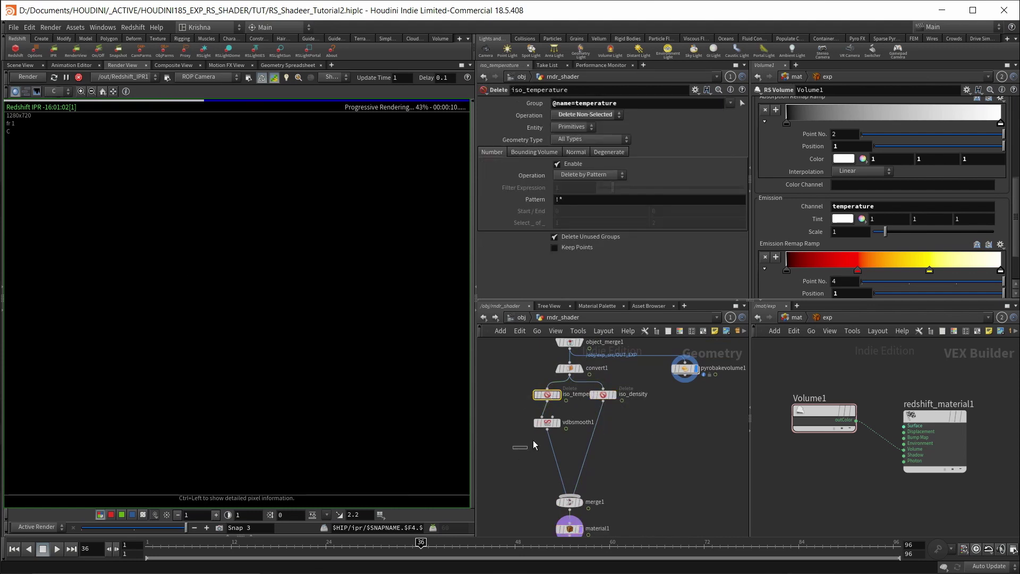
{"action": "left_click_drag", "start_coordinate": [550, 423], "coordinate": [551, 423]}
{"action": "scroll", "coordinate": [627, 481], "scroll_direction": "down", "scroll_amount": 2}
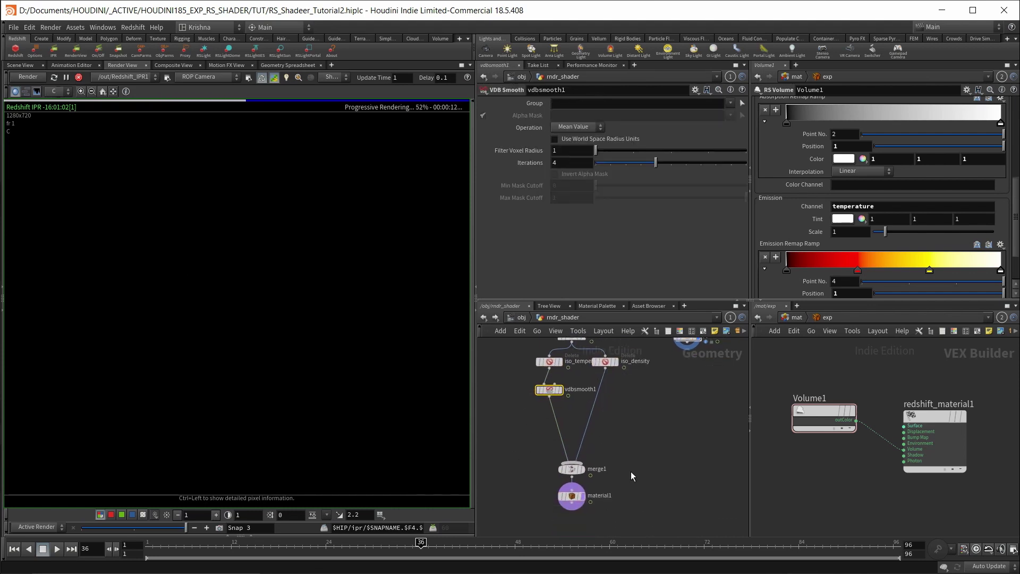
{"action": "left_click", "coordinate": [572, 468]}
{"action": "middle_click_drag", "start_coordinate": [614, 431], "coordinate": [611, 471]}
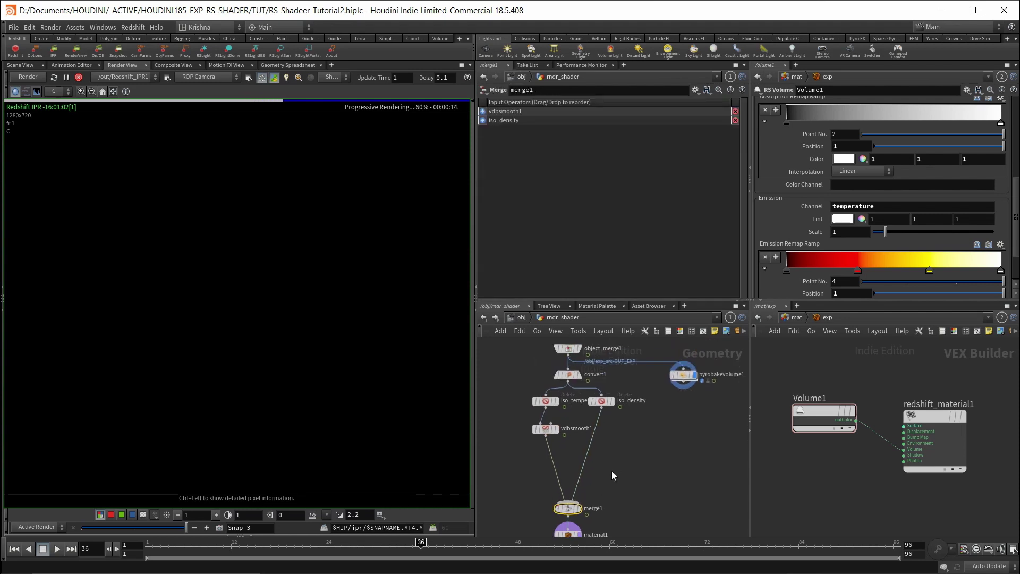
Set convert1 to convert its input to VDB and restart the IPR render.
{"action": "left_click", "coordinate": [566, 375]}
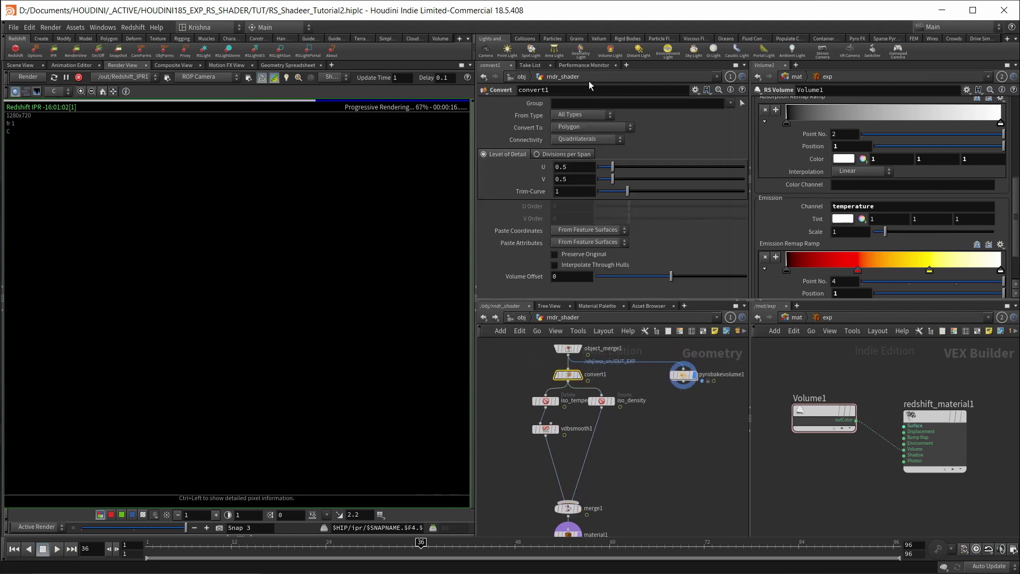
{"action": "left_click", "coordinate": [581, 129]}
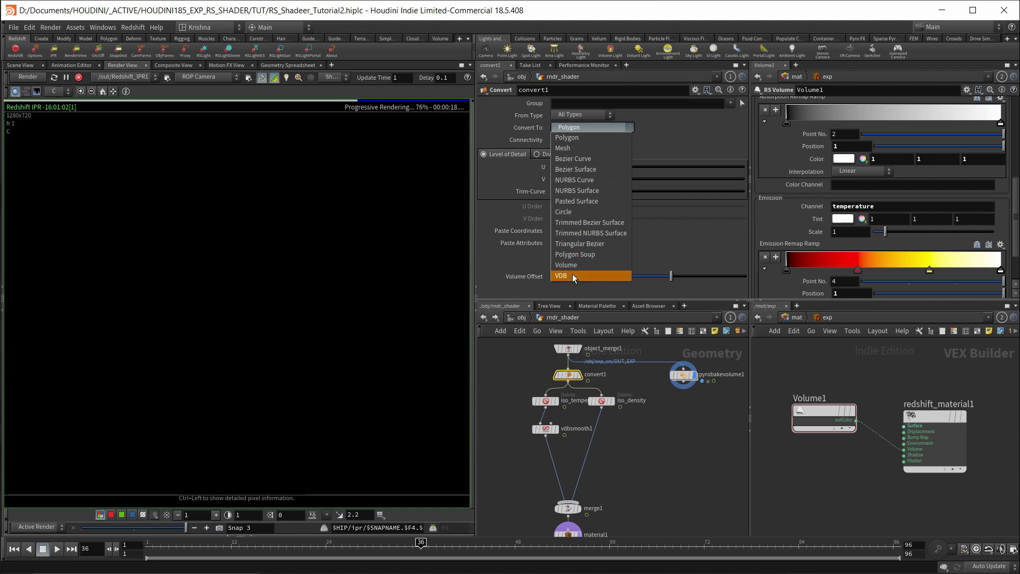
{"action": "left_click", "coordinate": [573, 273]}
{"action": "left_click", "coordinate": [28, 81]}
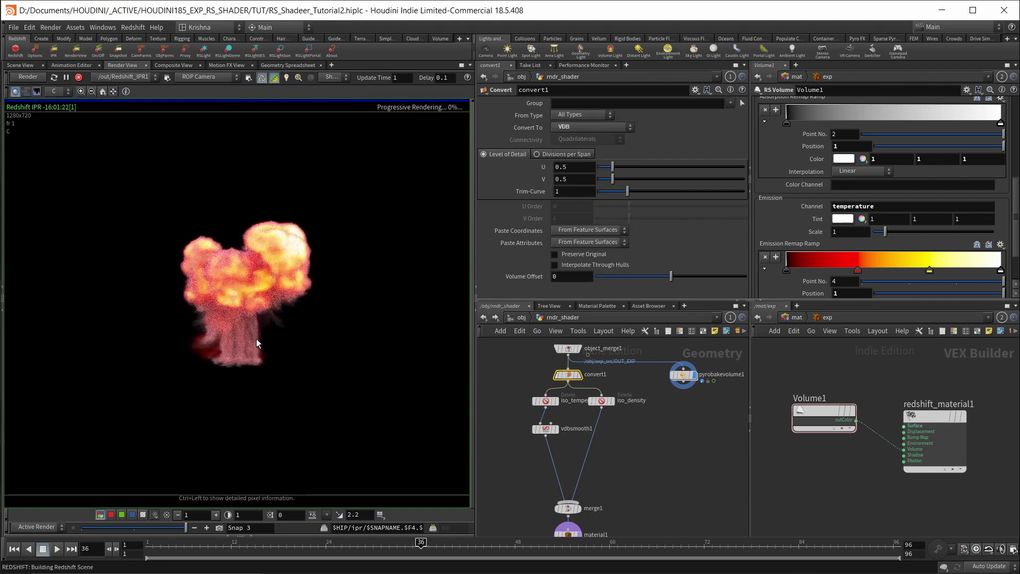
Enable world space radius units on vdbsmooth1, set its filter radius to 4, and restart the IPR render.
{"action": "mouse_move", "coordinate": [530, 417]}
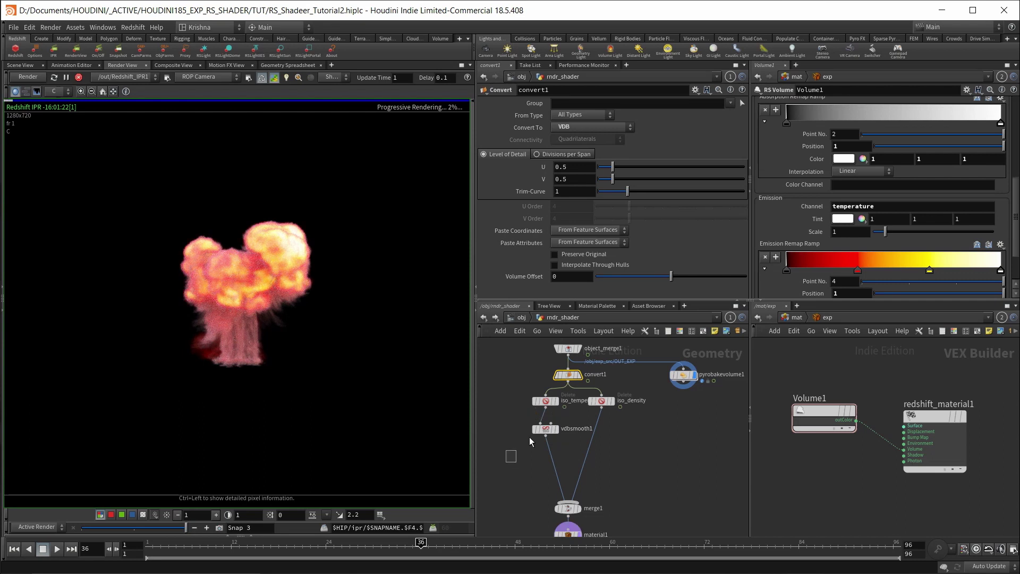
{"action": "left_click", "coordinate": [544, 428]}
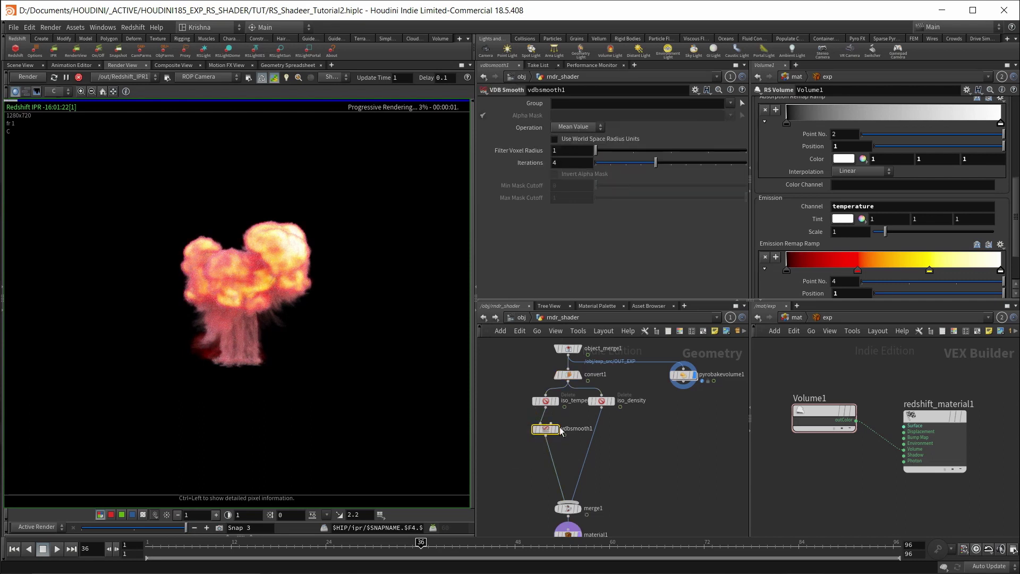
{"action": "left_click", "coordinate": [574, 127]}
{"action": "left_click", "coordinate": [570, 134]}
{"action": "left_click", "coordinate": [554, 139]}
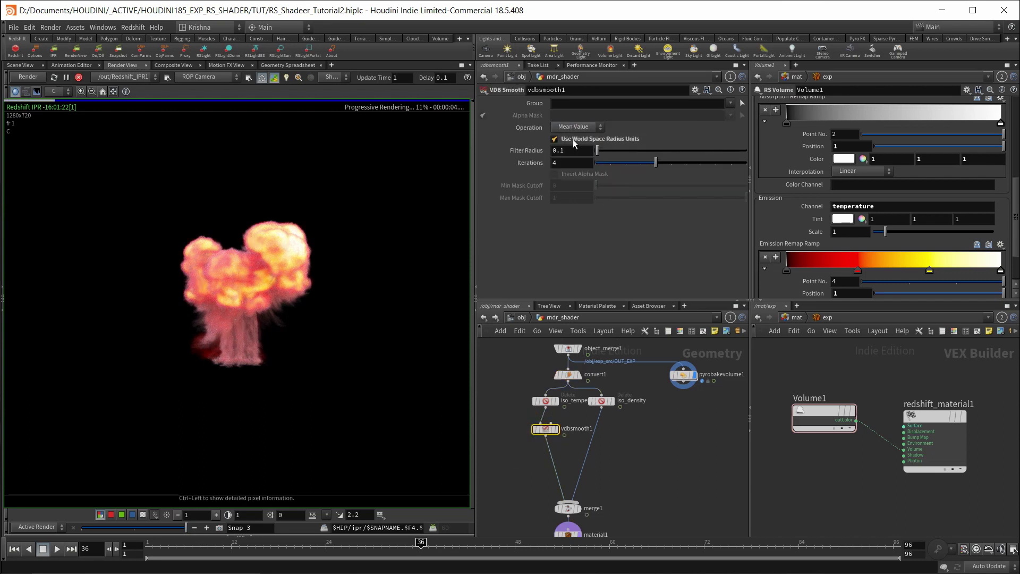
{"action": "double_click", "coordinate": [572, 151]}
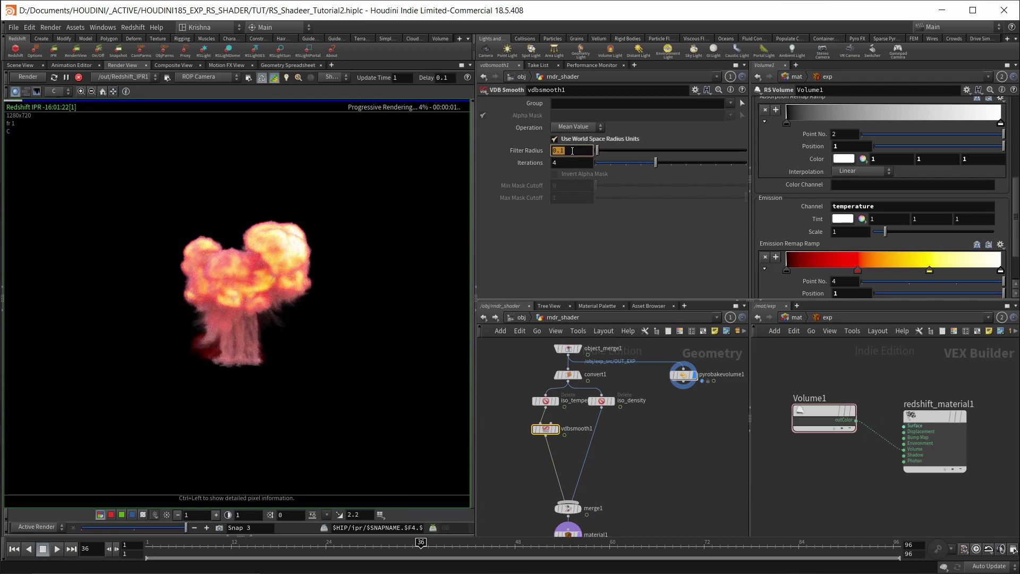
{"action": "type", "text": "4"}
{"action": "key", "text": "Return"}
{"action": "left_click", "coordinate": [35, 78]}
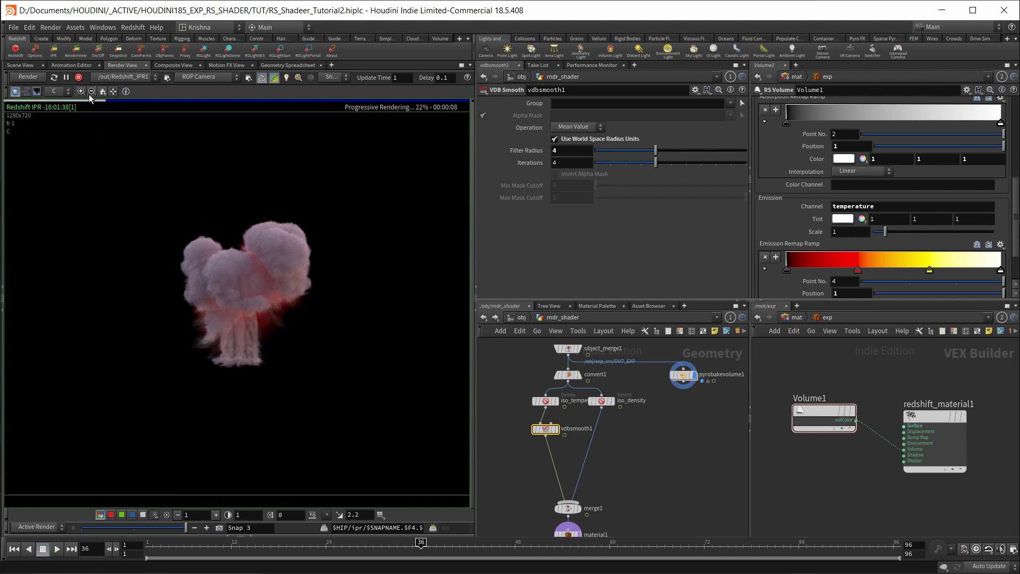
Stop the IPR render and switch from the render view to the 3D scene view.
{"action": "left_click", "coordinate": [79, 78]}
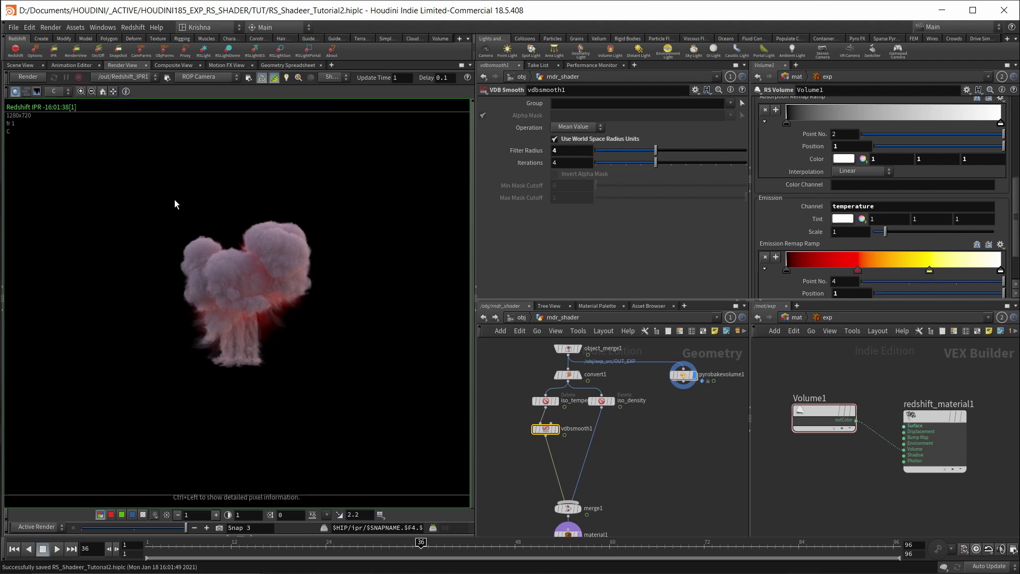
{"action": "left_click", "coordinate": [21, 67]}
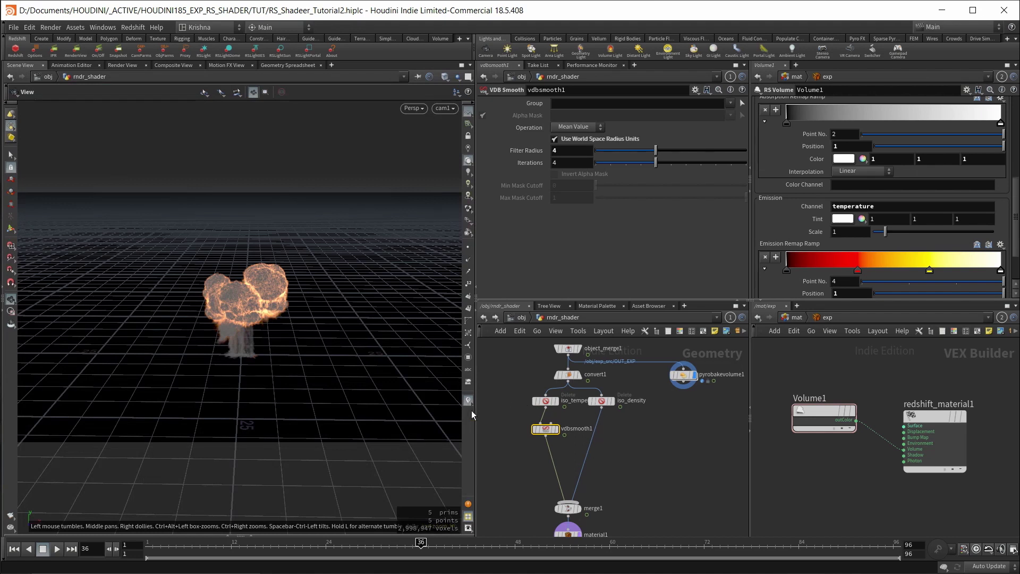
Compare the rendered explosion with its appearance in the 3D scene view.
{"action": "left_click", "coordinate": [122, 67]}
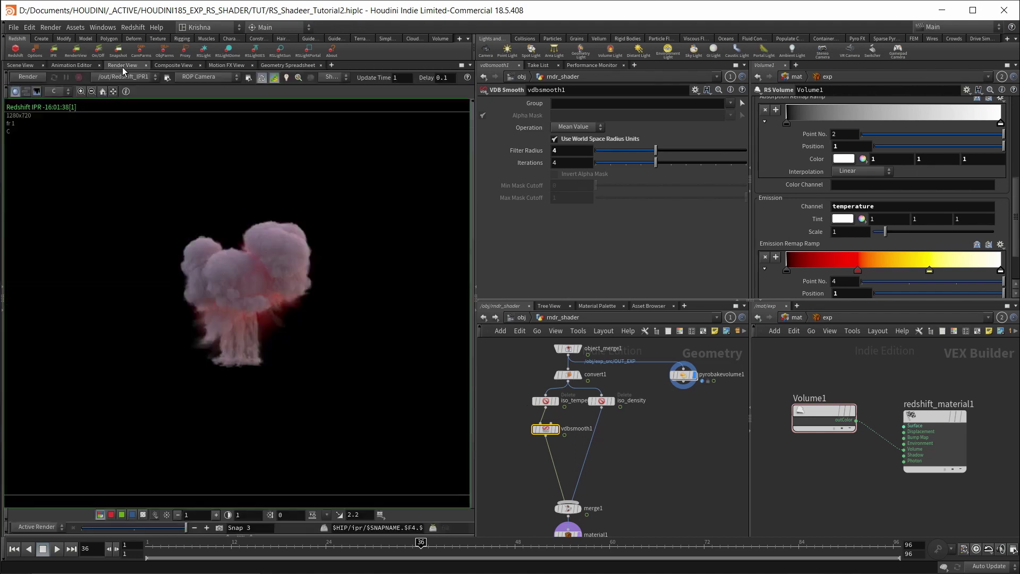
{"action": "left_click", "coordinate": [33, 66]}
{"action": "left_click", "coordinate": [111, 64]}
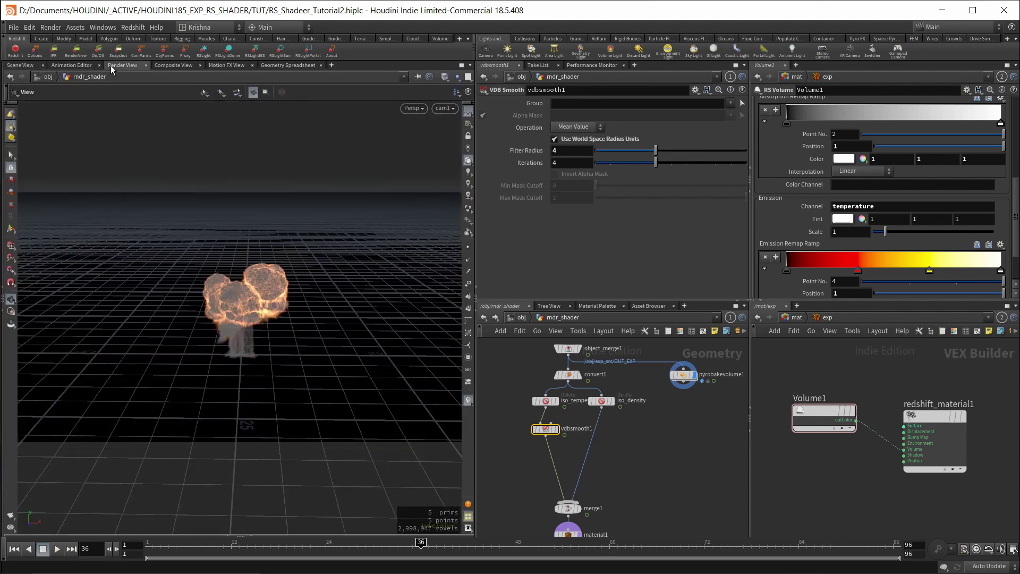
{"action": "left_click", "coordinate": [32, 66]}
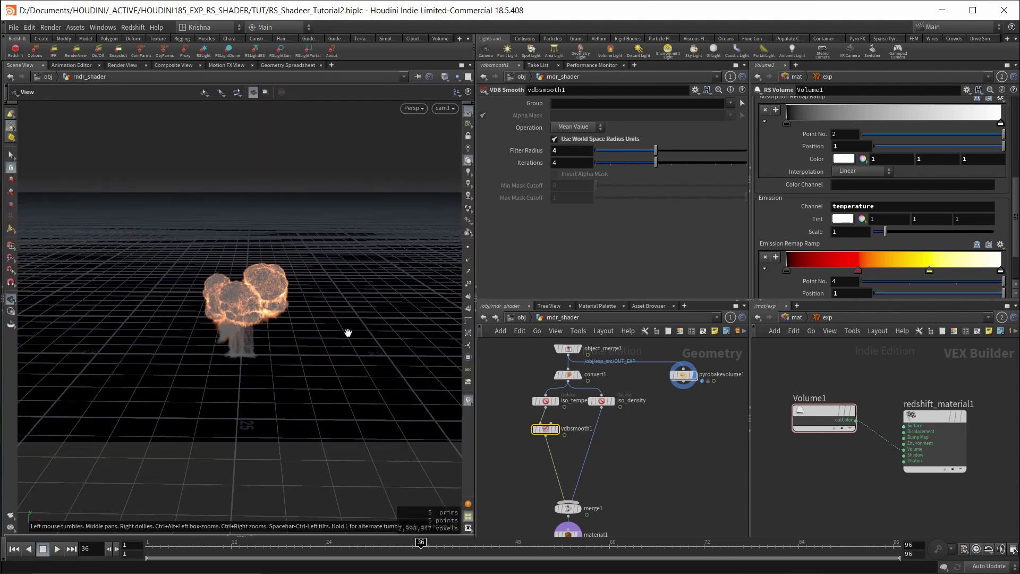
Copy a 331x295 capture of the viewport explosion into Paint as a reference, then return to the Houdini render view.
{"action": "key", "text": "Print"}
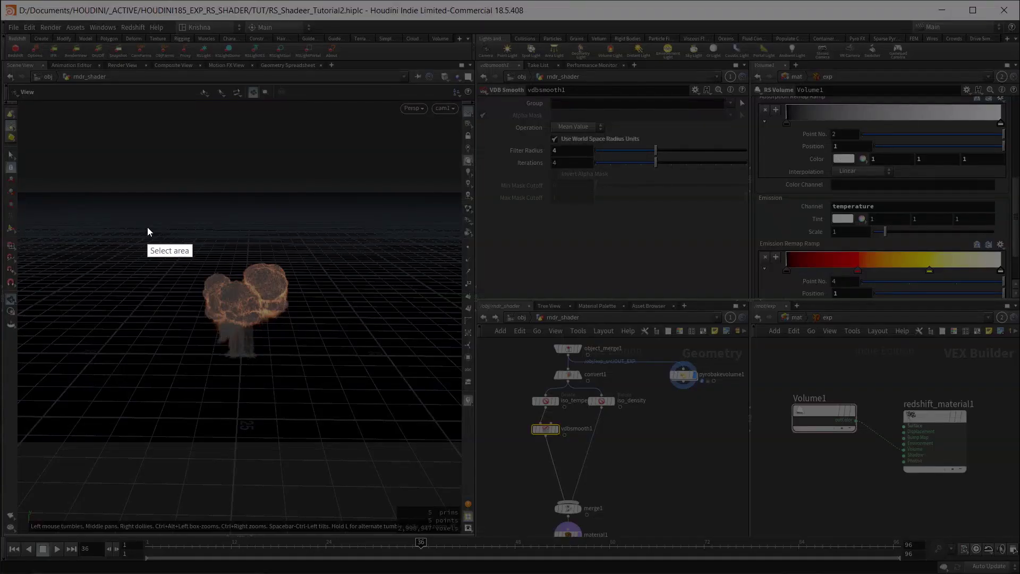
{"action": "left_click_drag", "start_coordinate": [148, 228], "coordinate": [323, 383]}
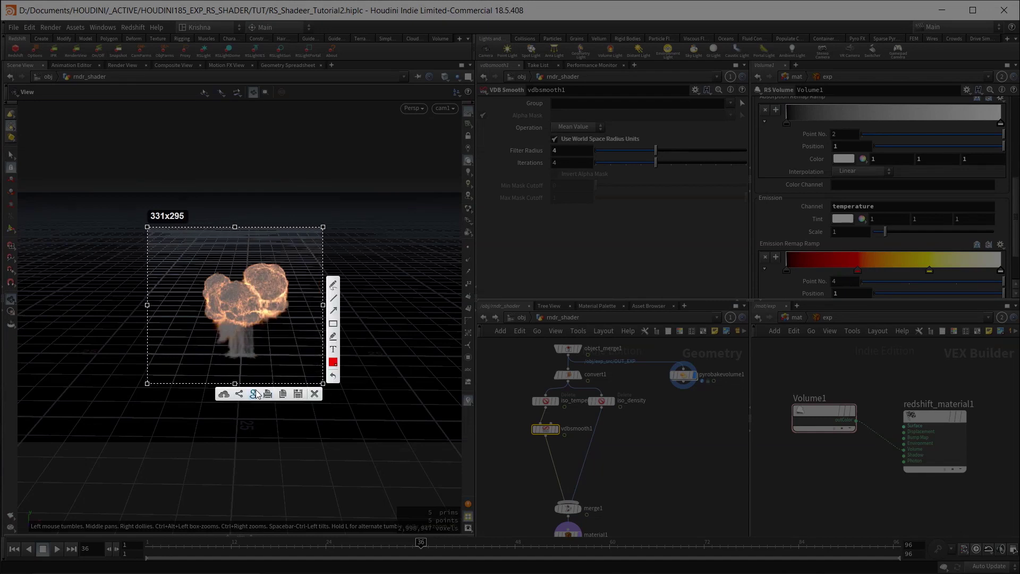
{"action": "left_click", "coordinate": [281, 398]}
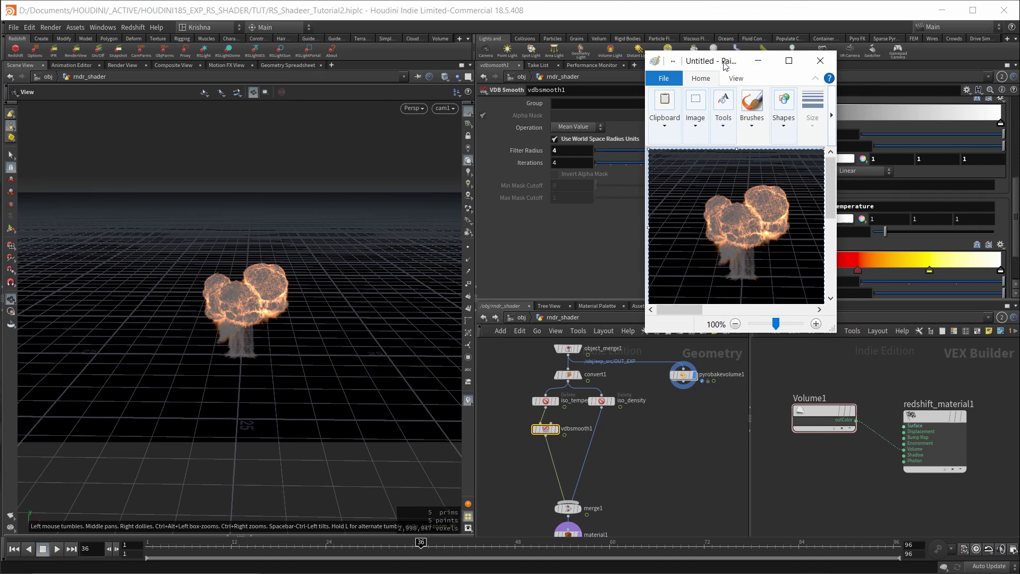
{"action": "left_click_drag", "start_coordinate": [725, 61], "coordinate": [866, 66]}
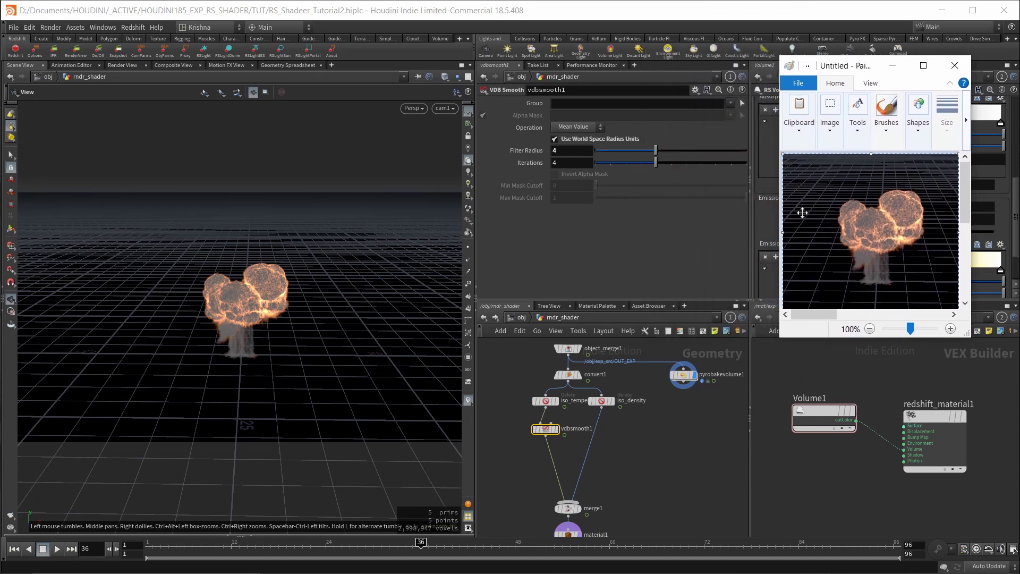
{"action": "left_click", "coordinate": [124, 66]}
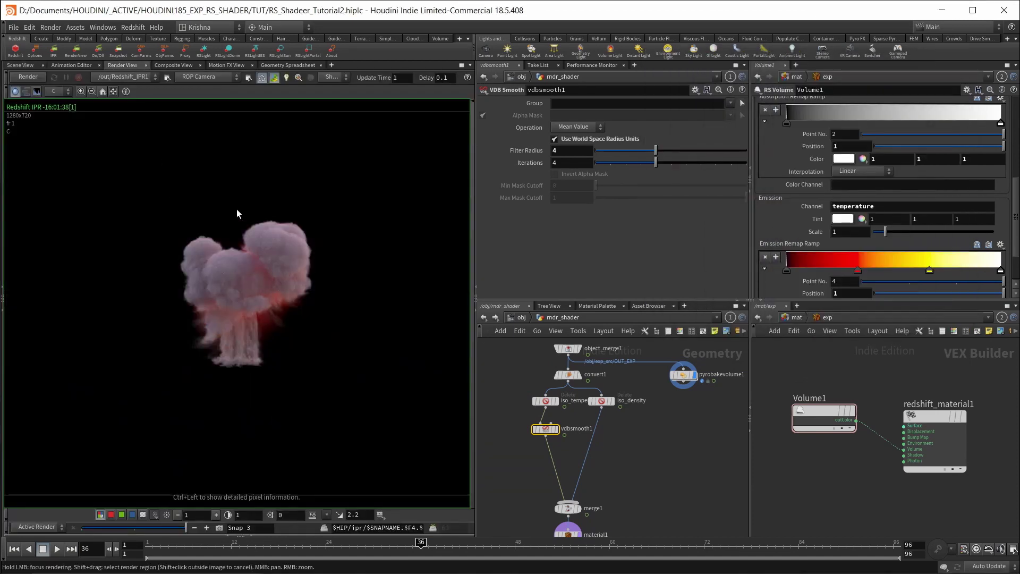
{"action": "key", "text": "alt+Tab"}
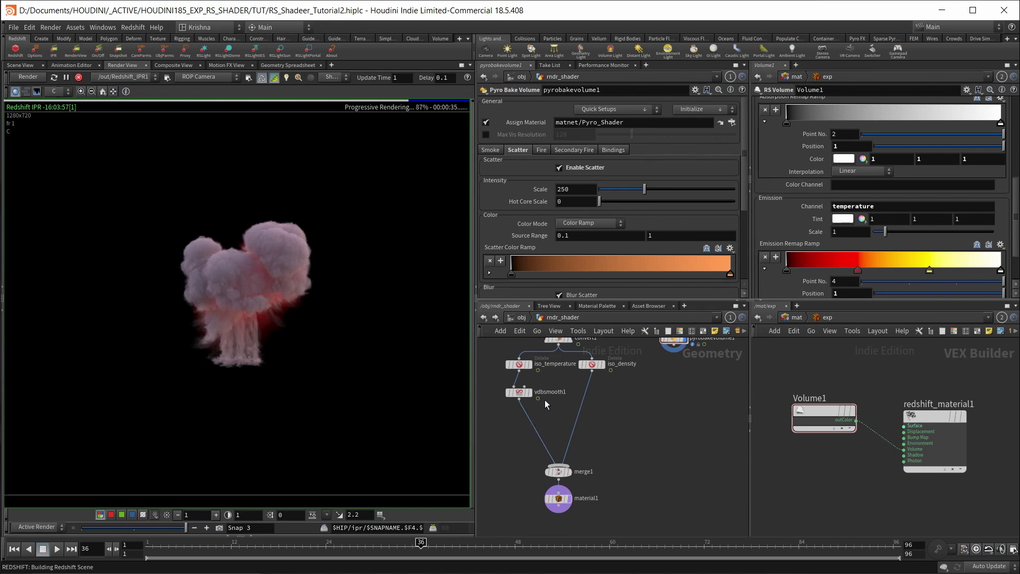
Insert a Name node between vdbsmooth1 and merge1 and set its name value to scatter.
{"action": "left_click", "coordinate": [519, 393]}
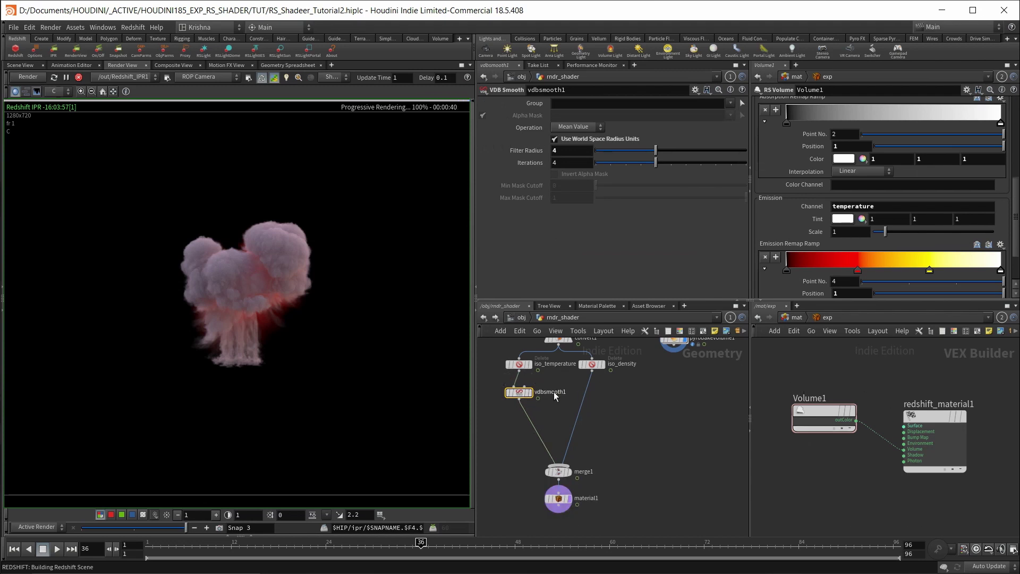
{"action": "key", "text": "Tab"}
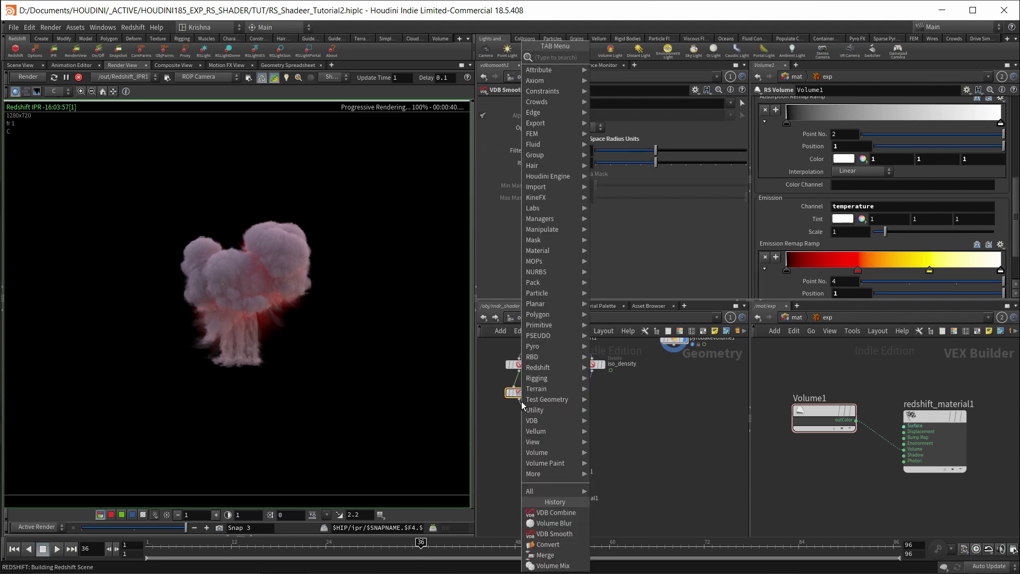
{"action": "type", "text": "name"}
{"action": "left_click", "coordinate": [524, 405]}
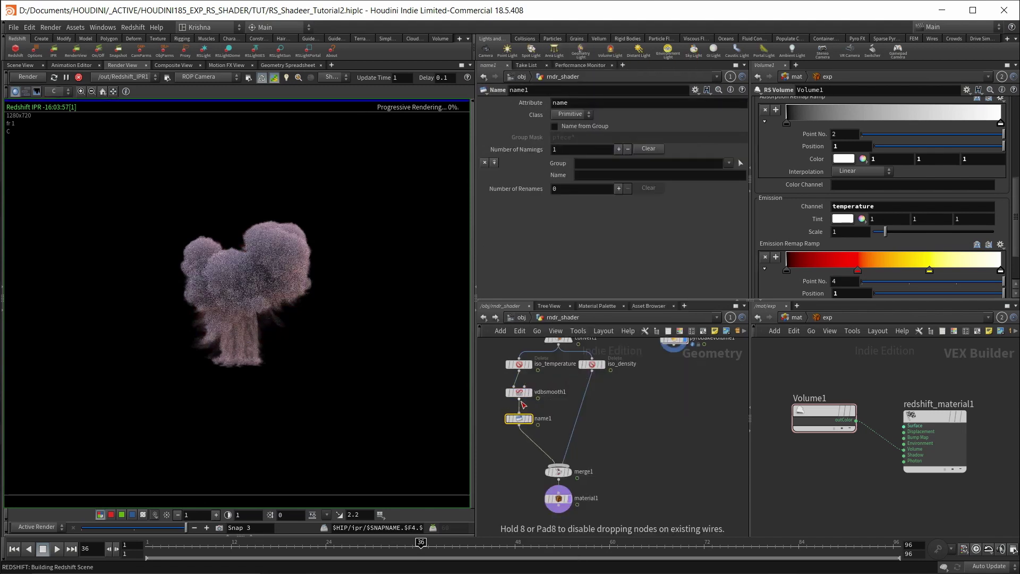
{"action": "left_click", "coordinate": [590, 180]}
{"action": "type", "text": "scatter"}
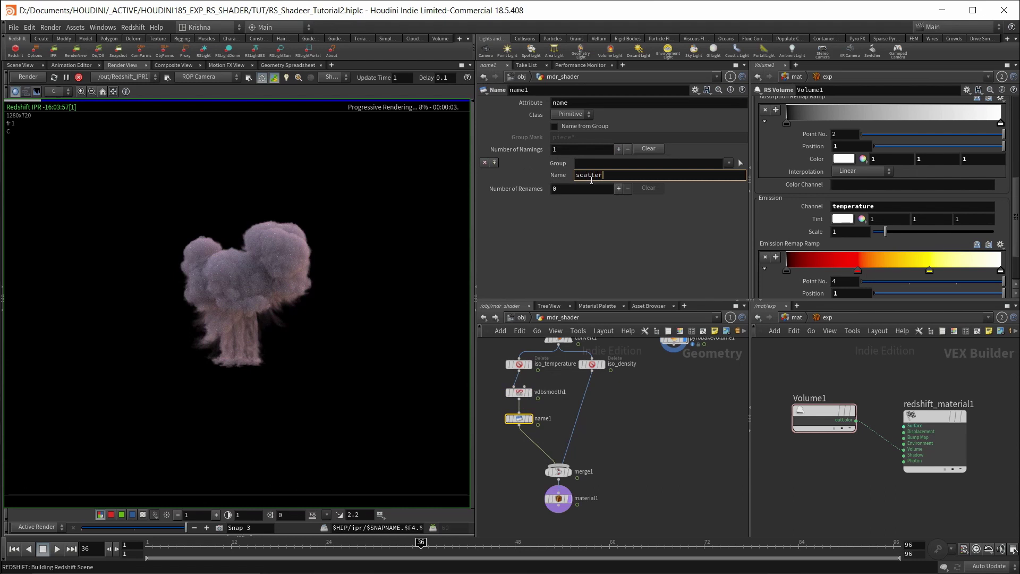
{"action": "key", "text": "Return"}
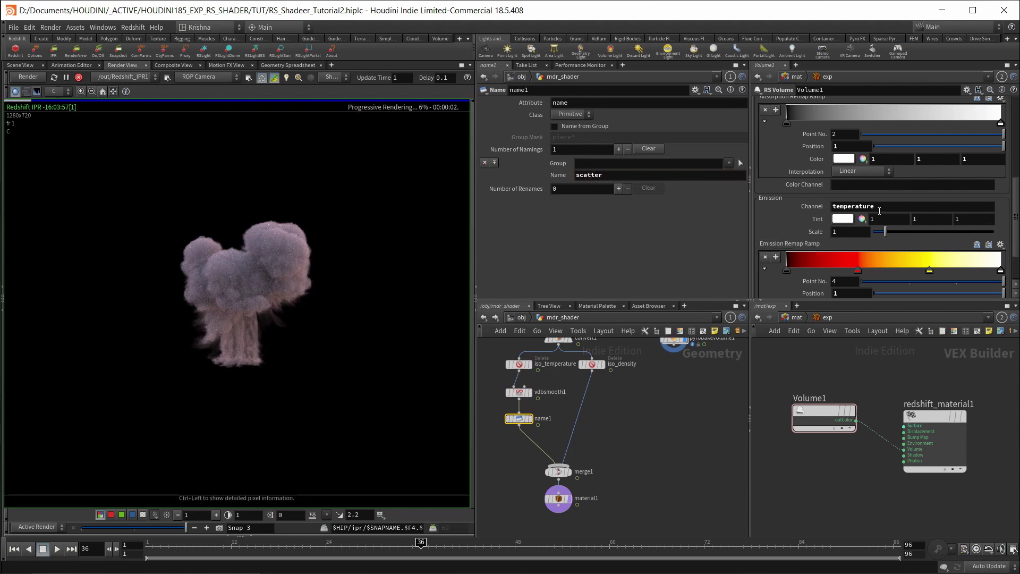
Set the emission channel of the Volume1 shader to scatter and restart the IPR render.
{"action": "double_click", "coordinate": [852, 206]}
{"action": "type", "text": "sca"}
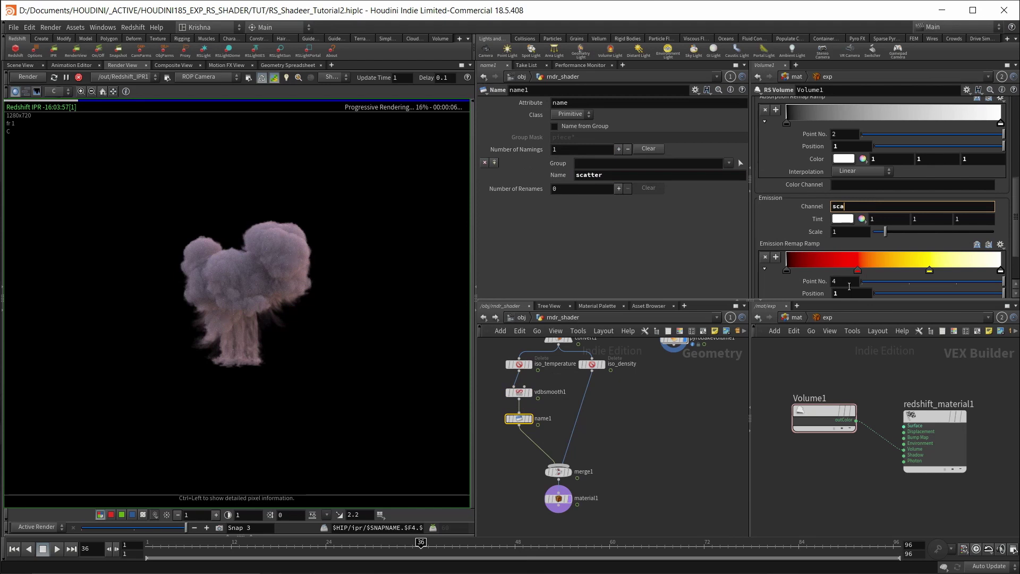
{"action": "type", "text": "tter"}
{"action": "key", "text": "Return"}
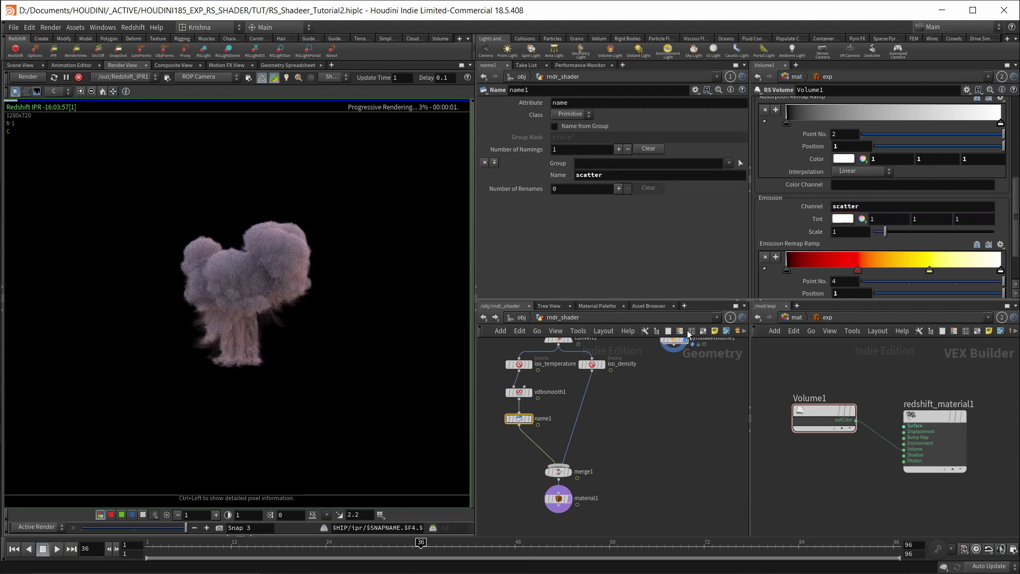
{"action": "left_click", "coordinate": [25, 80]}
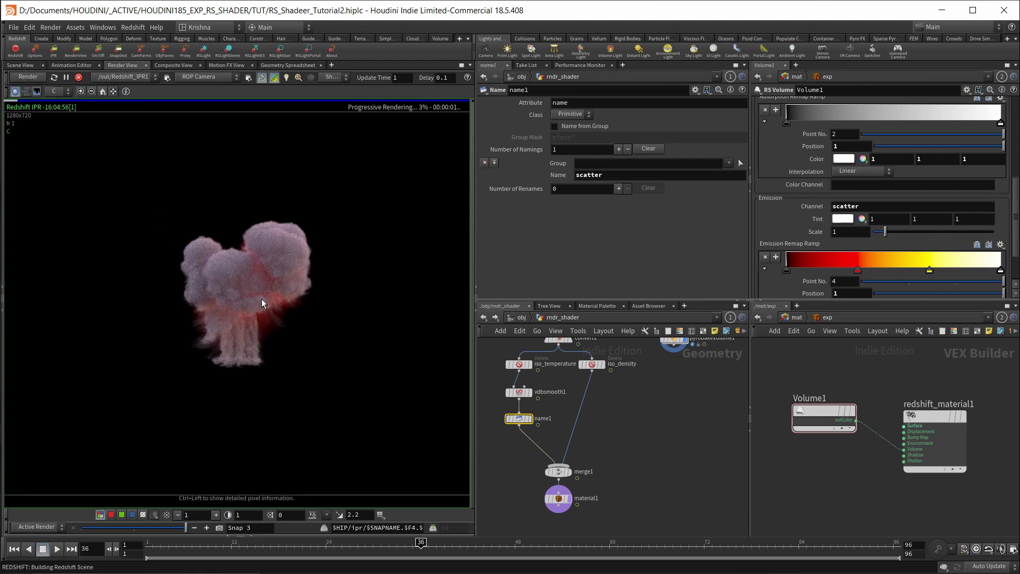
Review the vdbsmooth1 settings and the input operators of merge1.
{"action": "left_click_drag", "start_coordinate": [496, 438], "coordinate": [515, 431]}
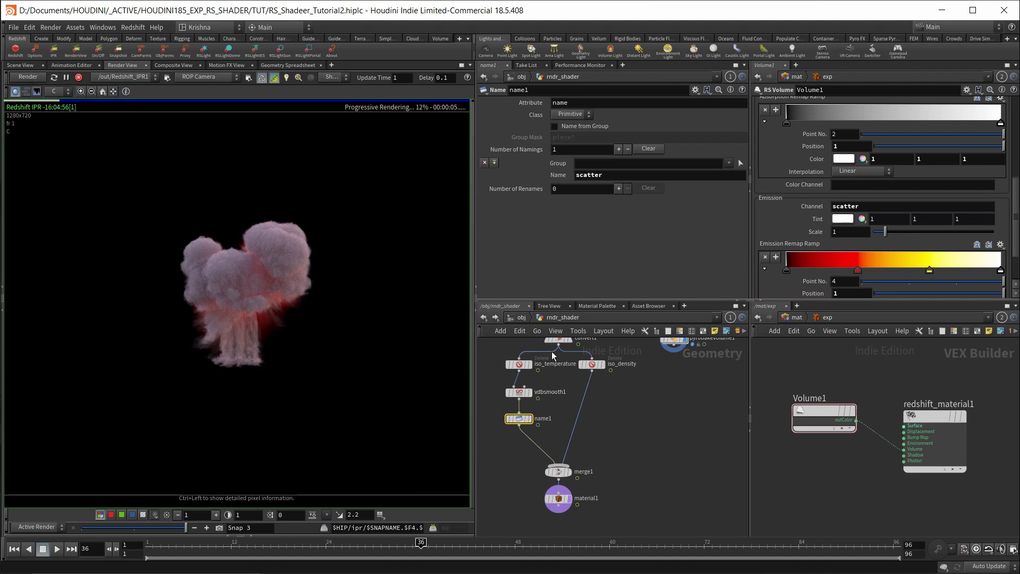
{"action": "middle_click_drag", "start_coordinate": [539, 358], "coordinate": [543, 381]}
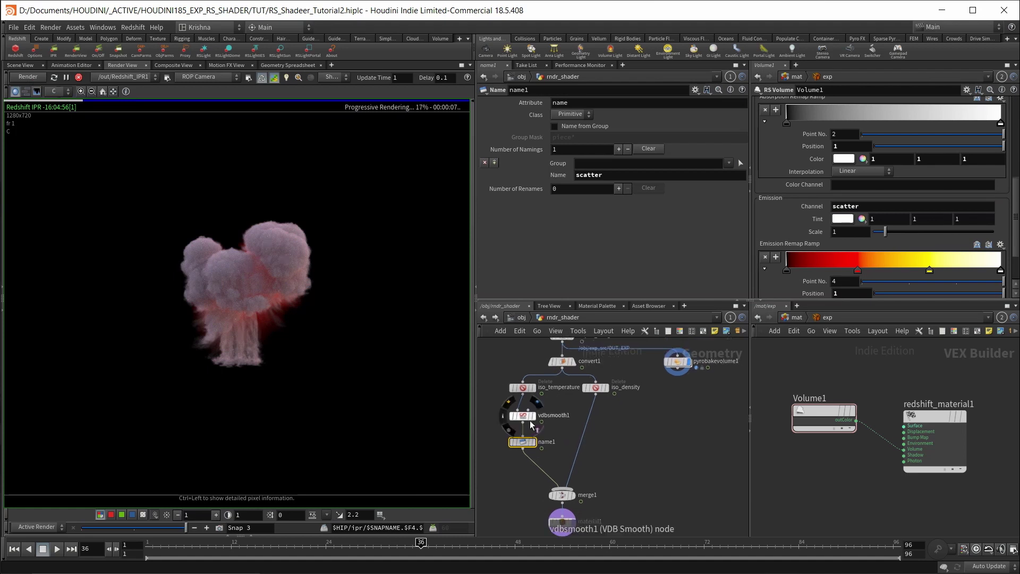
{"action": "key", "text": "Up"}
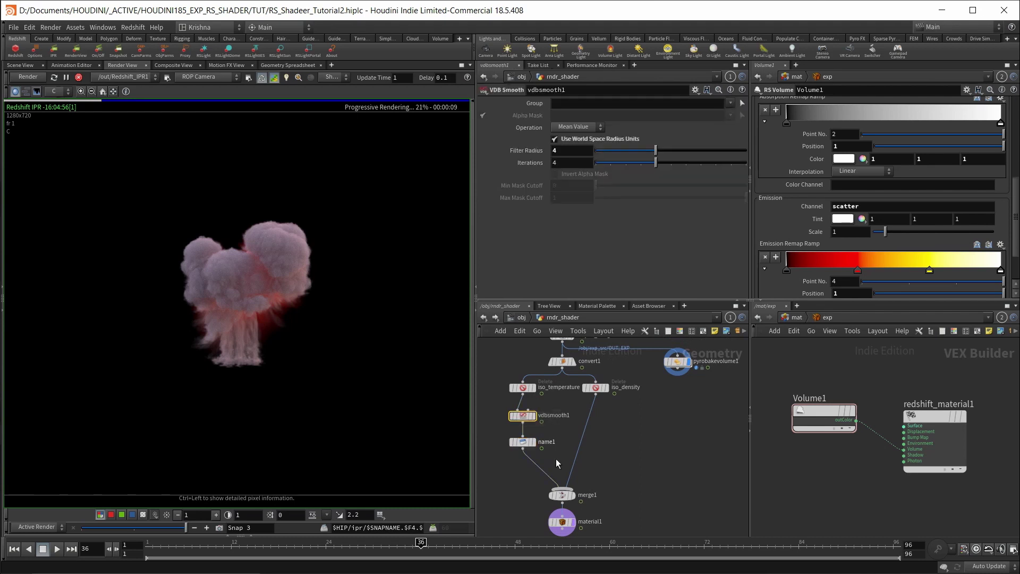
{"action": "scroll", "coordinate": [594, 448], "scroll_direction": "down", "scroll_amount": 3}
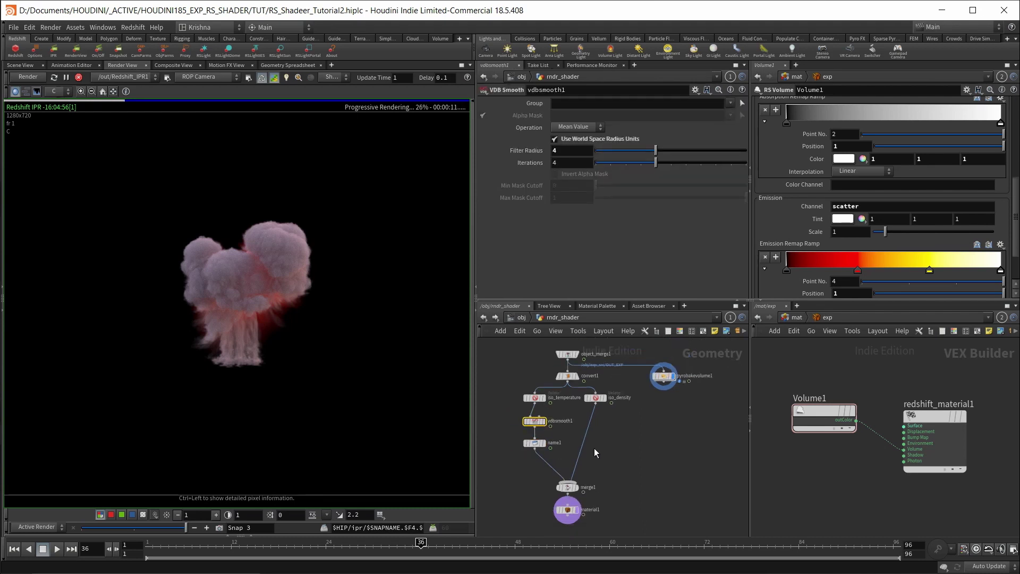
{"action": "left_click", "coordinate": [569, 474]}
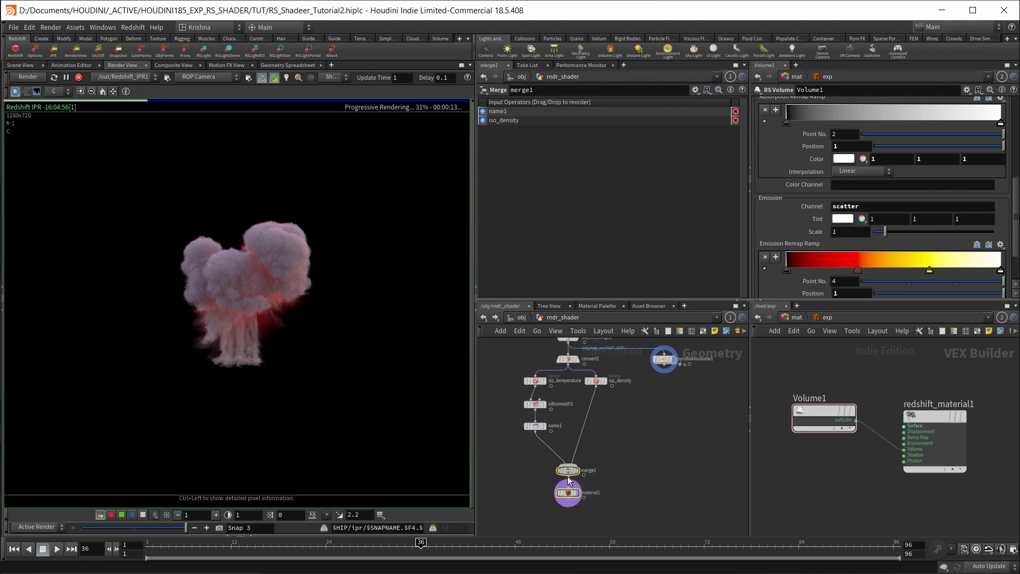
Switch to Paint to compare the reference capture with the render, then return to the Houdini network.
{"action": "key", "text": "alt+Tab"}
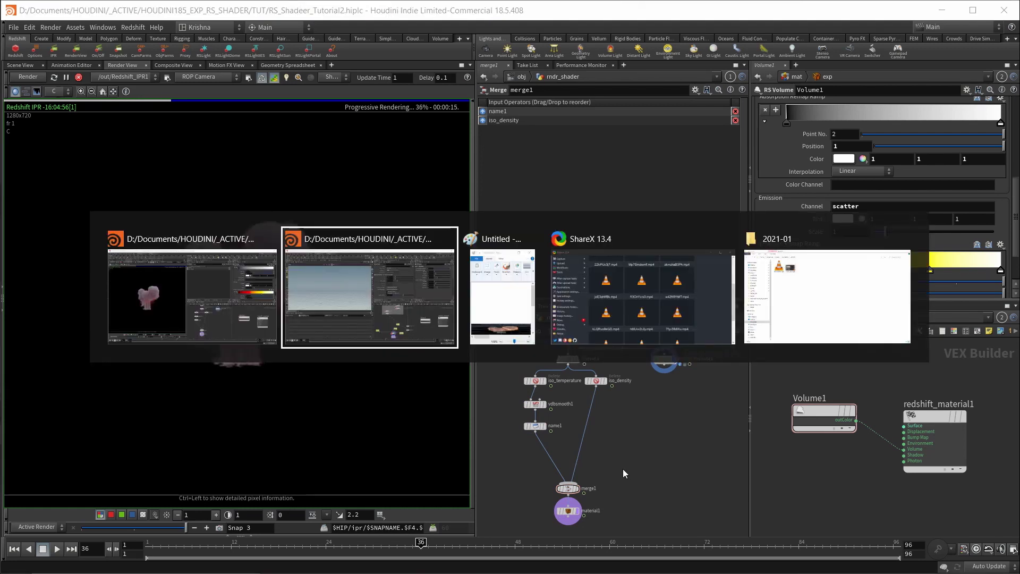
{"action": "key", "text": "alt+Tab"}
{"action": "scroll", "coordinate": [862, 248], "scroll_direction": "down", "scroll_amount": 1}
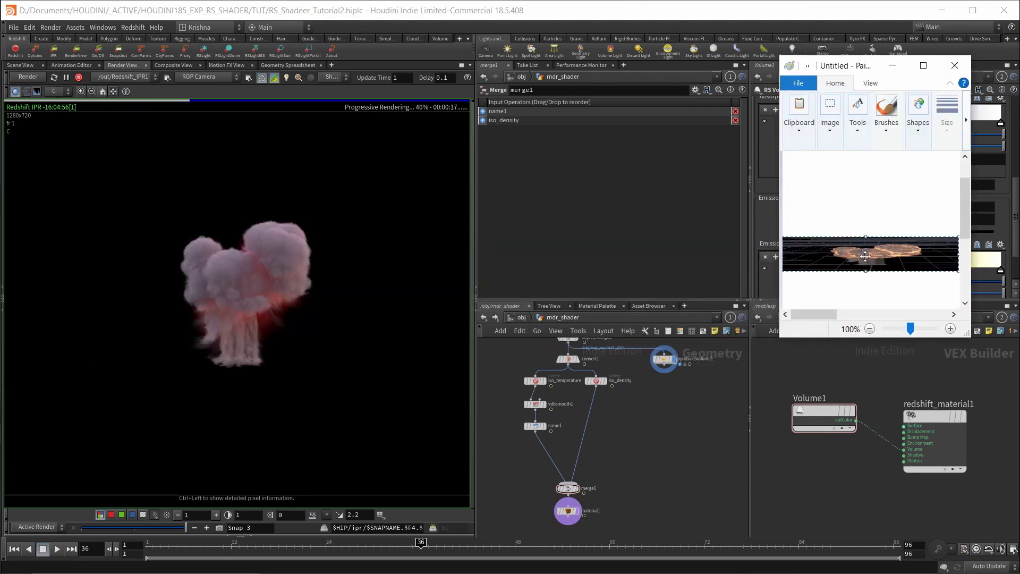
{"action": "key", "text": "Delete"}
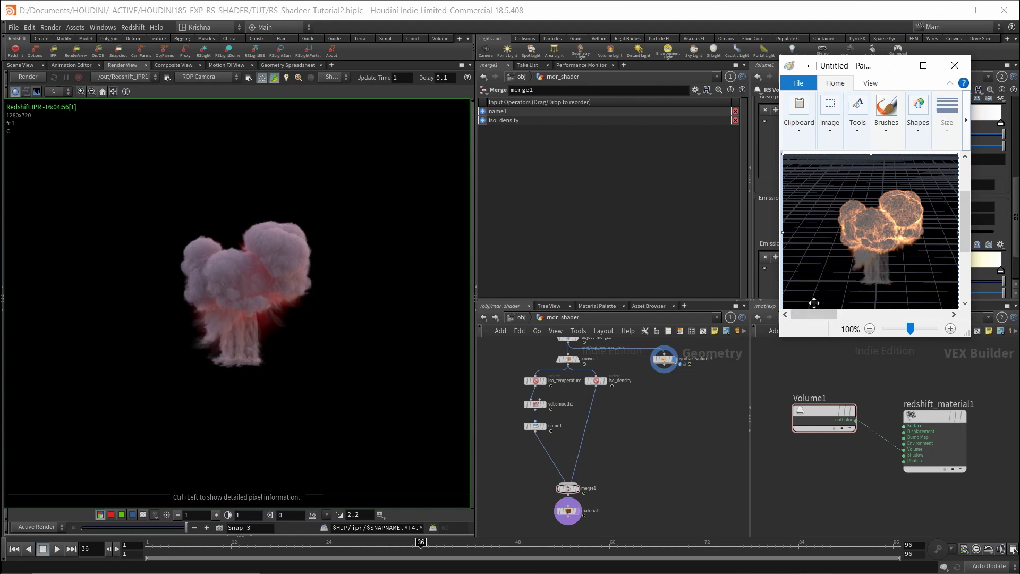
{"action": "left_click", "coordinate": [635, 418]}
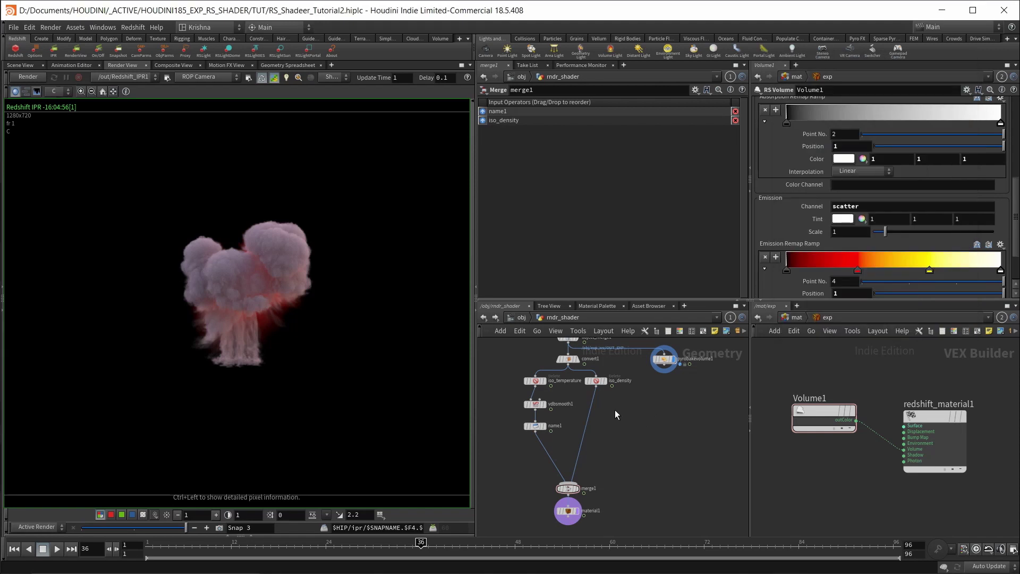
Compare the settings of the iso_density and name1 nodes that feed merge1.
{"action": "left_click", "coordinate": [596, 381]}
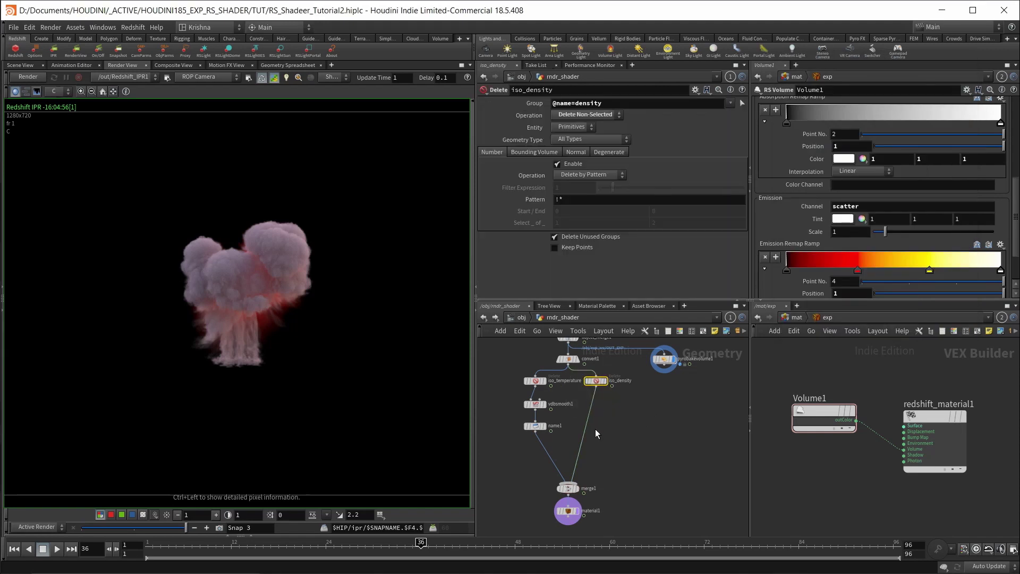
{"action": "left_click", "coordinate": [551, 429]}
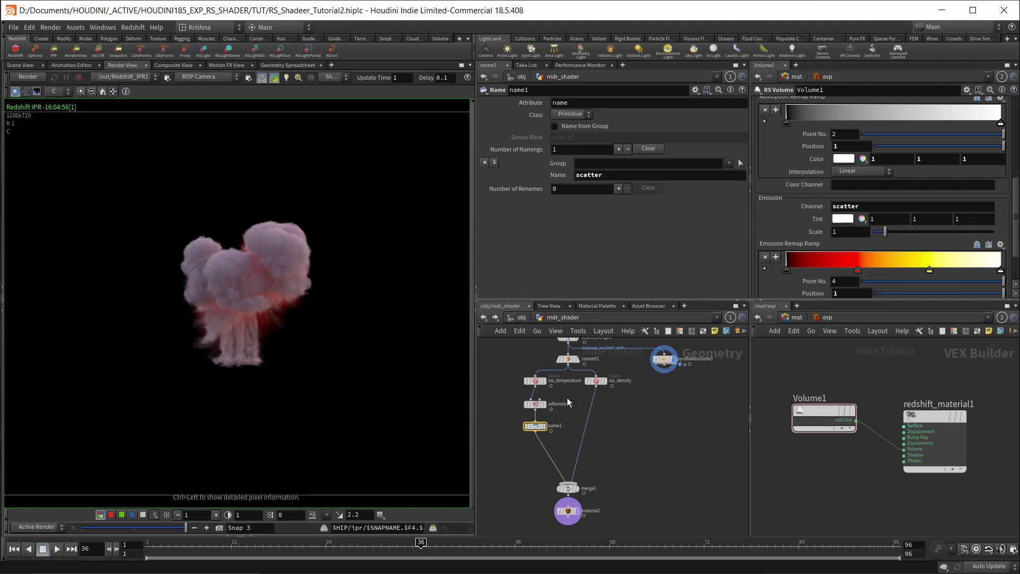
{"action": "left_click", "coordinate": [598, 382]}
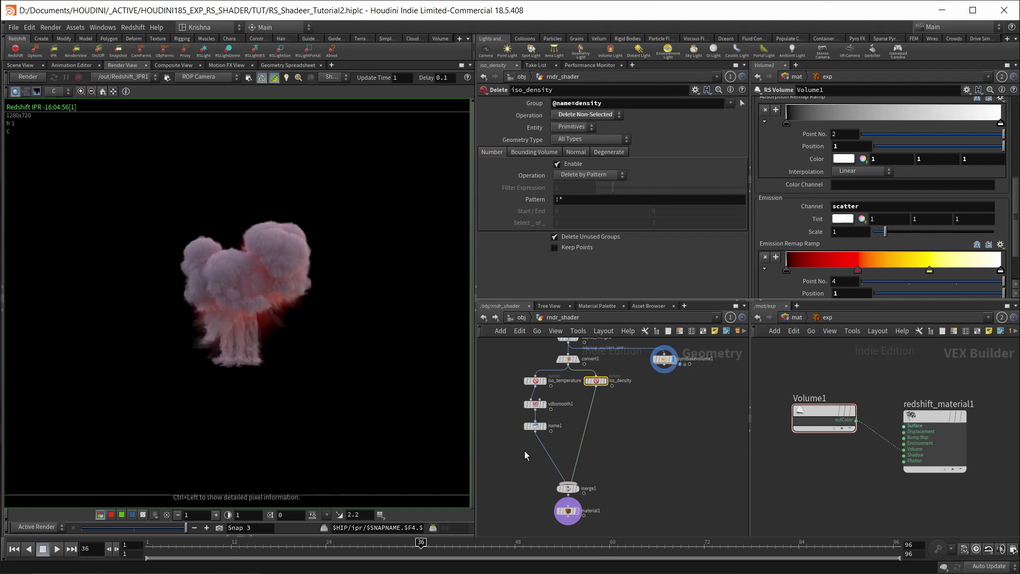
{"action": "left_click", "coordinate": [543, 426]}
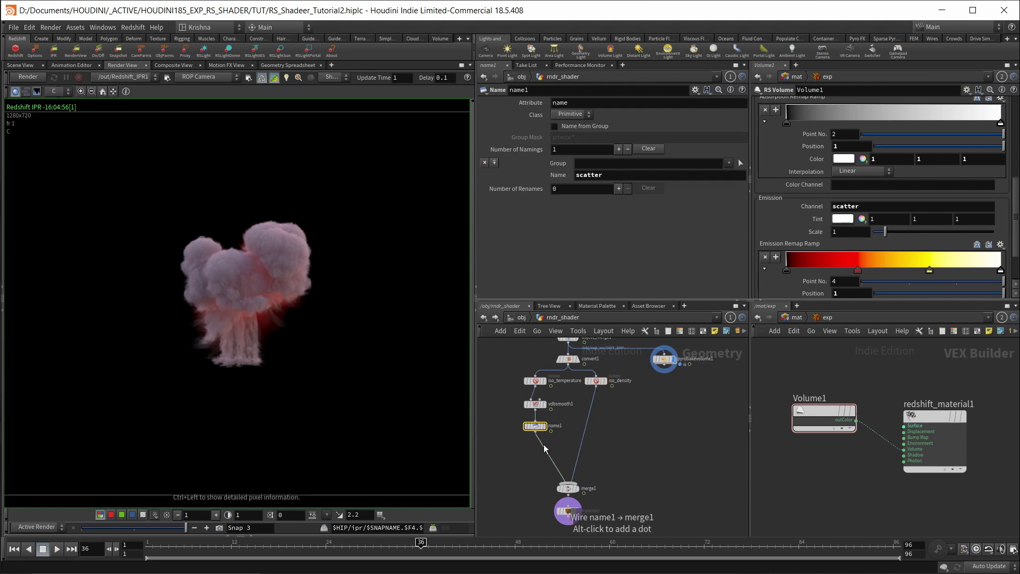
Insert a VDB Combine node between name1 and merge1 and connect iso_density to its second input.
{"action": "left_click", "coordinate": [594, 456]}
{"action": "key", "text": "Tab"}
{"action": "type", "text": "vdb com"}
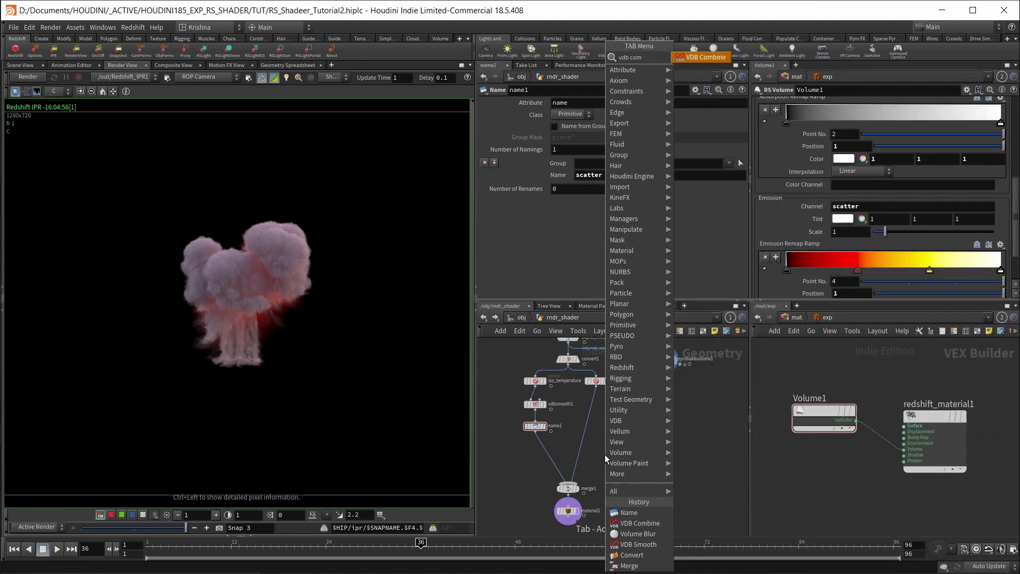
{"action": "key", "text": "Return"}
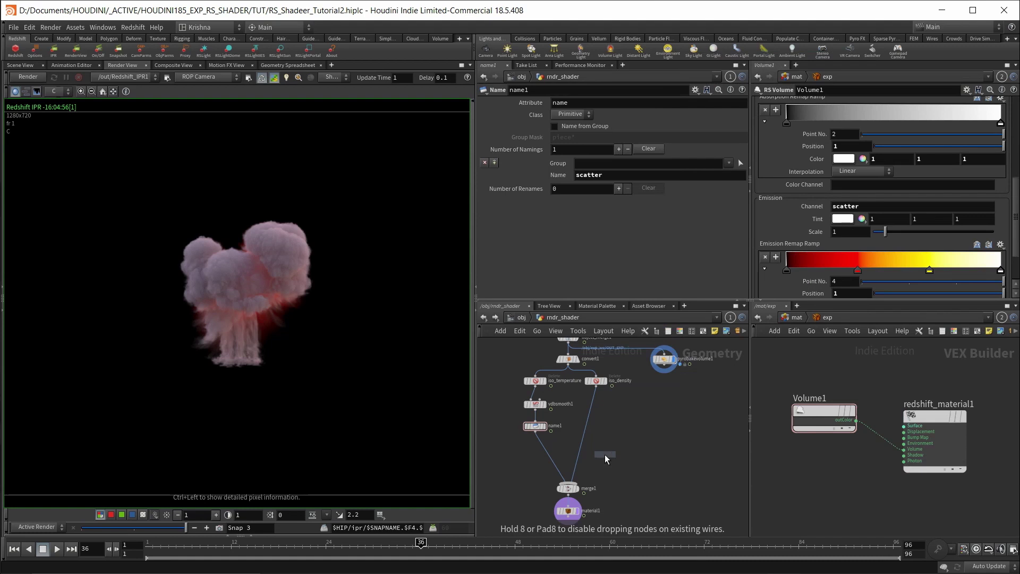
{"action": "left_click", "coordinate": [546, 453]}
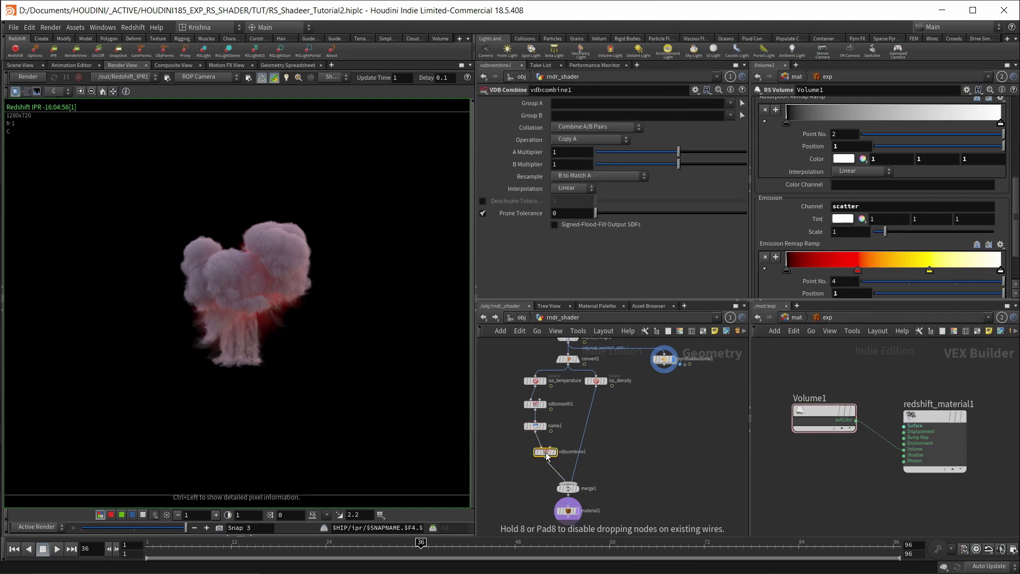
{"action": "left_click", "coordinate": [551, 447]}
{"action": "left_click", "coordinate": [597, 386]}
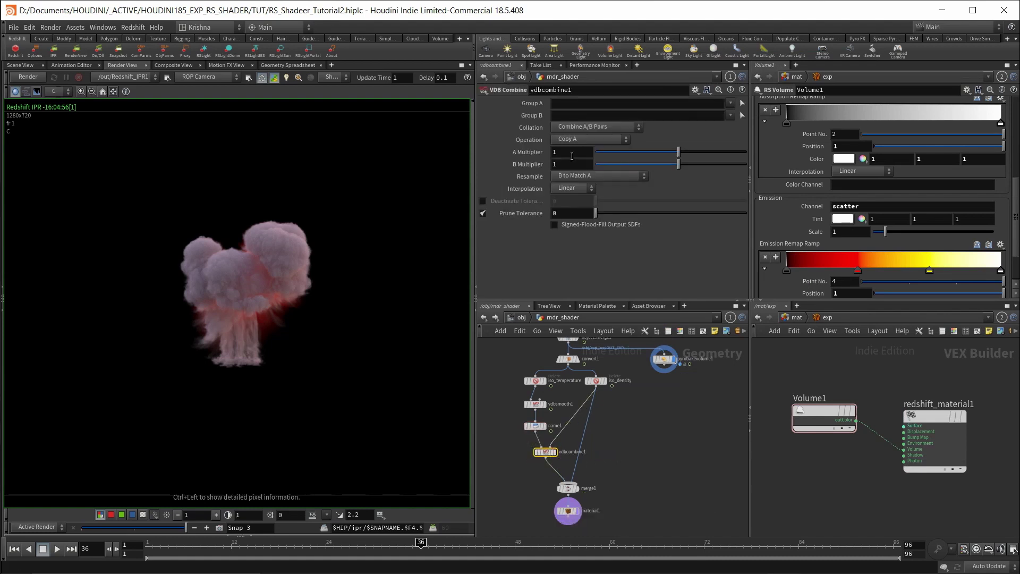
Set the vdbcombine1 operation to Multiply, snapshot the previous render and re-render the explosion.
{"action": "left_click", "coordinate": [574, 139]}
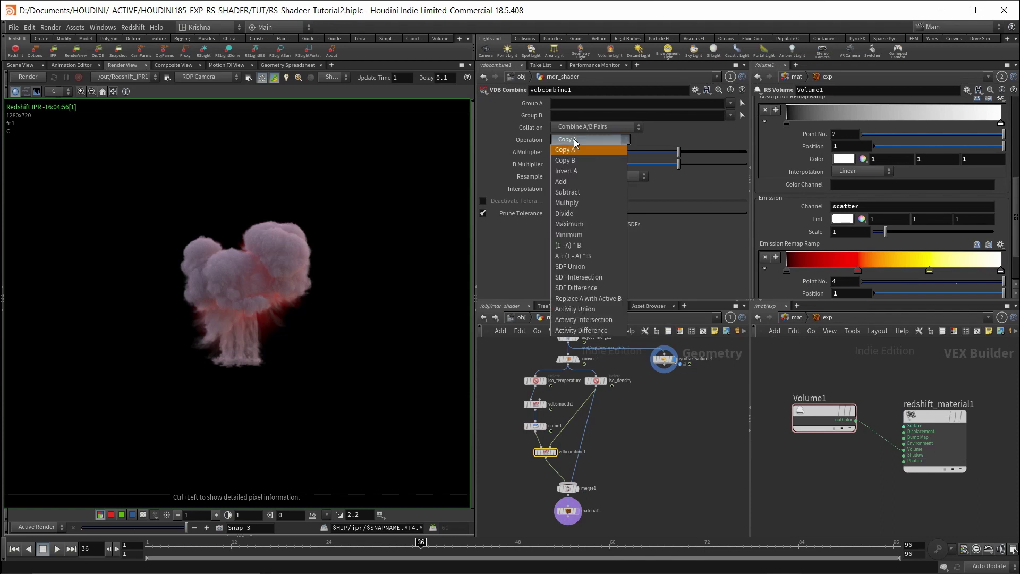
{"action": "left_click", "coordinate": [583, 202]}
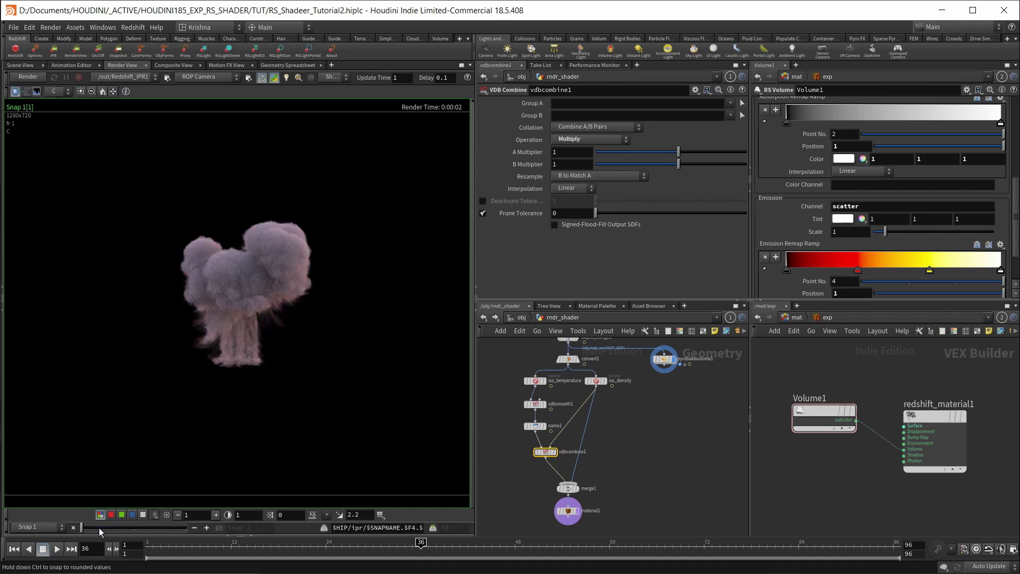
{"action": "left_click", "coordinate": [219, 528]}
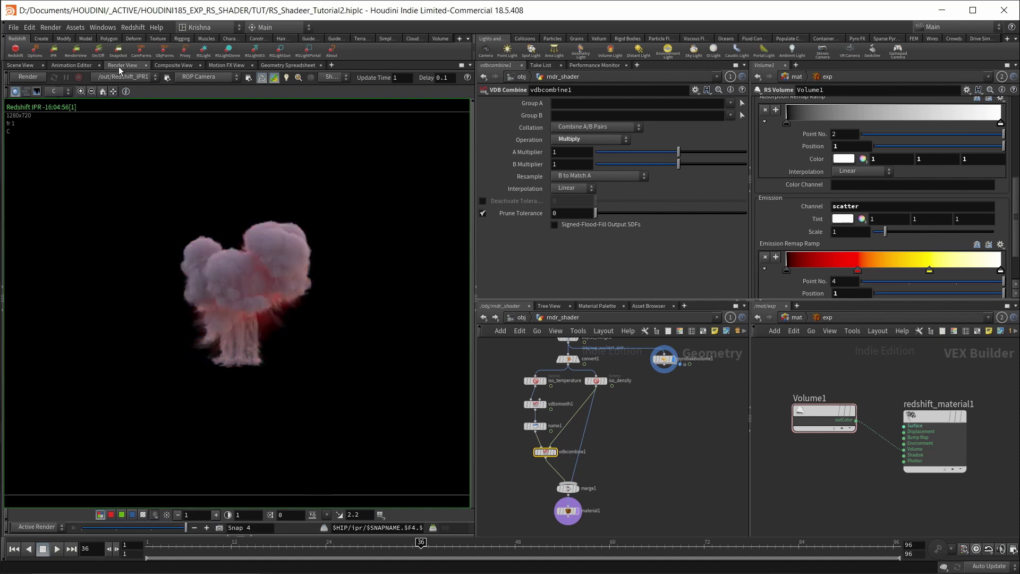
{"action": "left_click", "coordinate": [44, 77]}
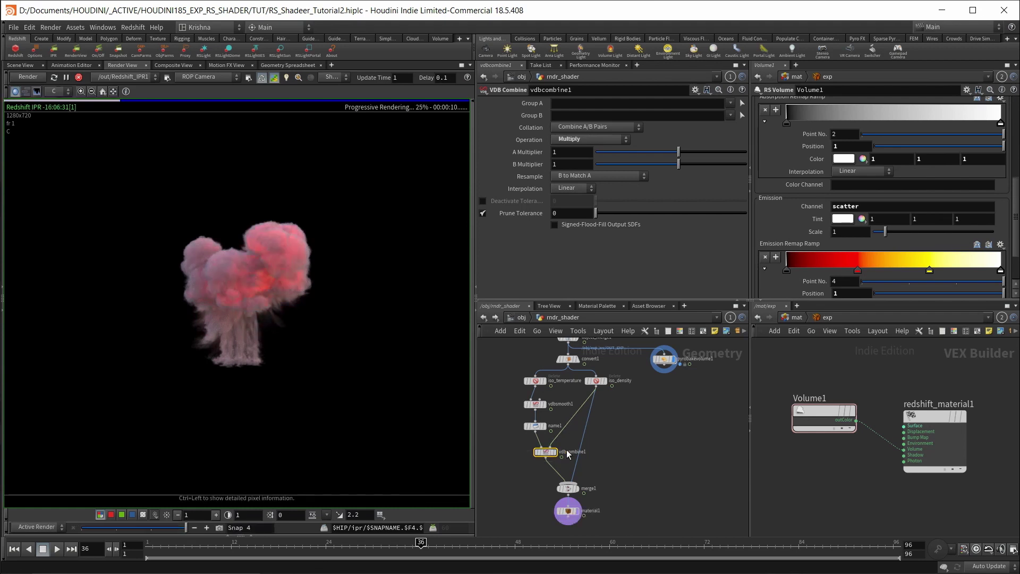
{"action": "left_click", "coordinate": [596, 381]}
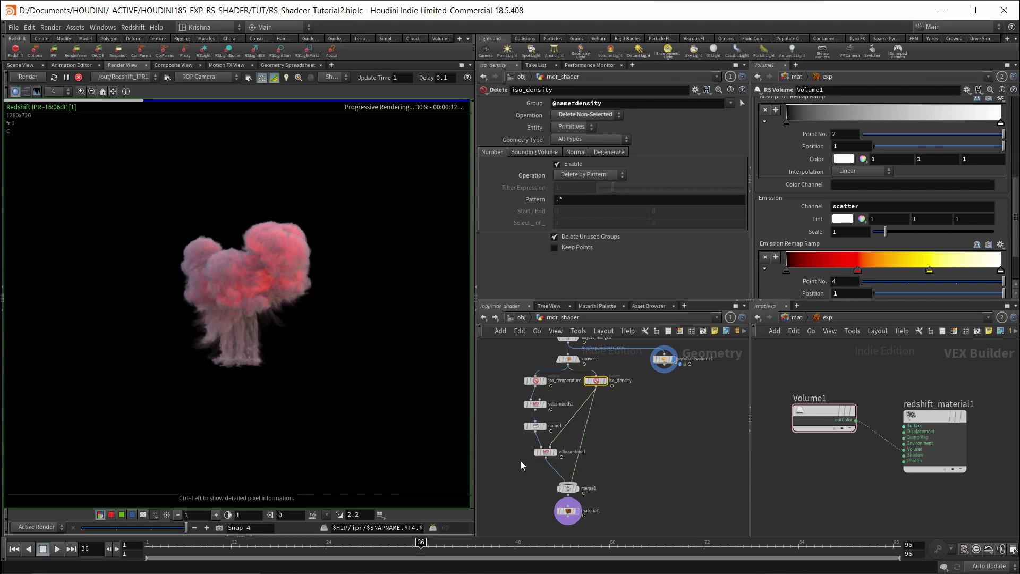
{"action": "left_click", "coordinate": [546, 452]}
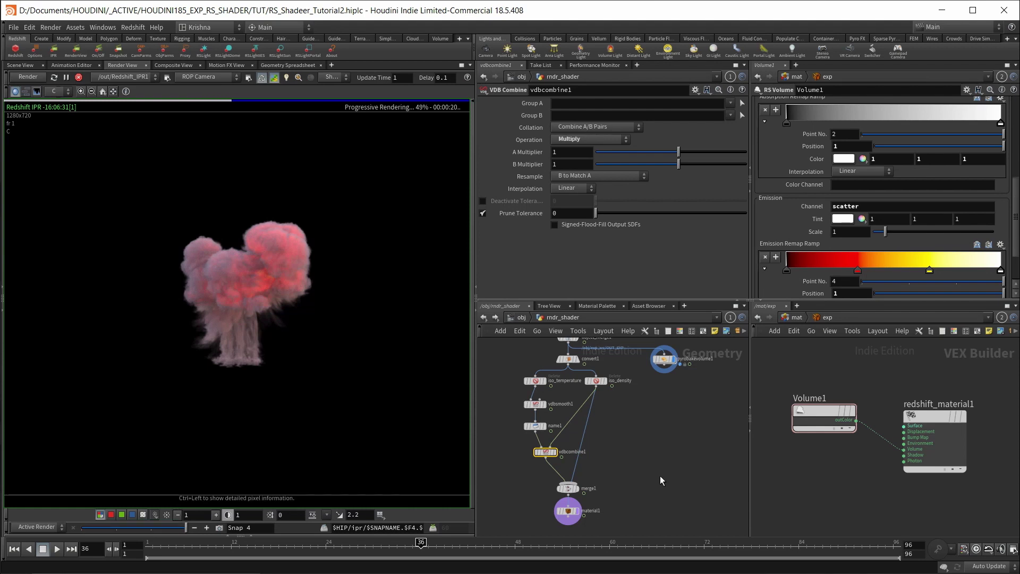
Set the emission scale of the Volume1 shader to 4.
{"action": "left_click_drag", "start_coordinate": [835, 469], "coordinate": [833, 369]}
{"action": "scroll", "coordinate": [801, 258], "scroll_direction": "down", "scroll_amount": 1}
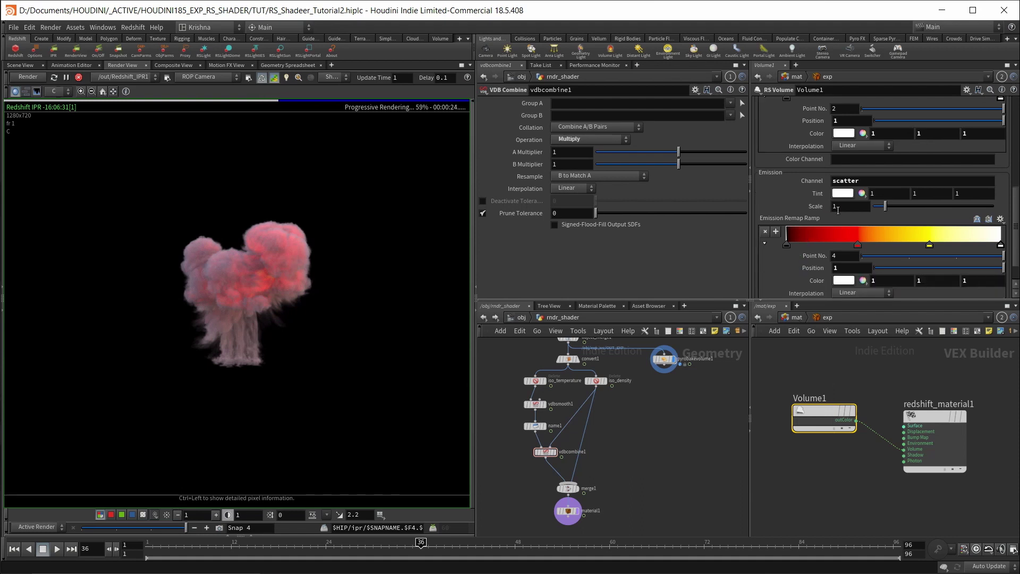
{"action": "type", "text": "4"}
{"action": "key", "text": "Return"}
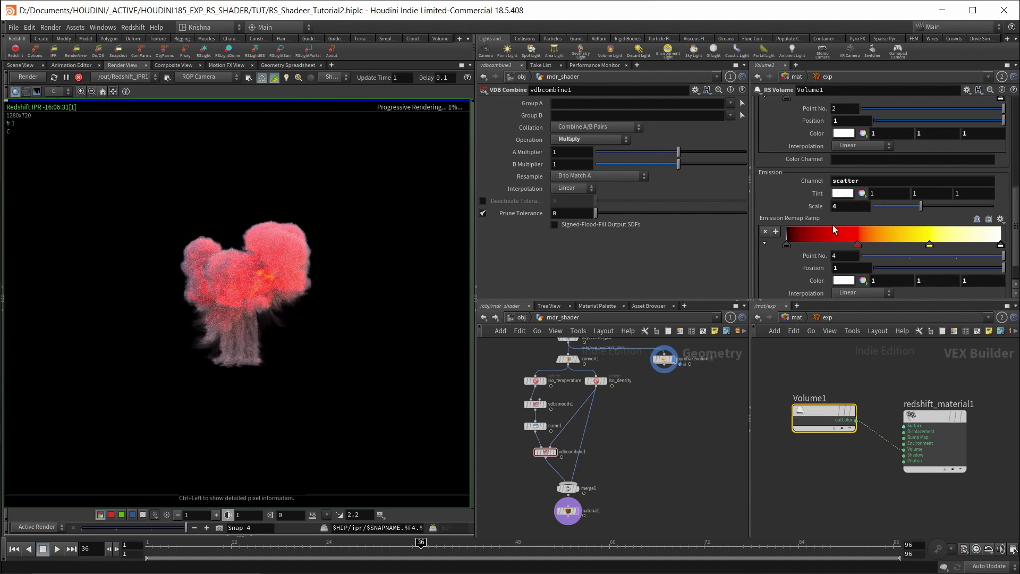
Set the New Max of Volume1's emission remap range to 2.
{"action": "scroll", "coordinate": [826, 213], "scroll_direction": "up", "scroll_amount": 2}
{"action": "scroll", "coordinate": [825, 211], "scroll_direction": "up", "scroll_amount": 3}
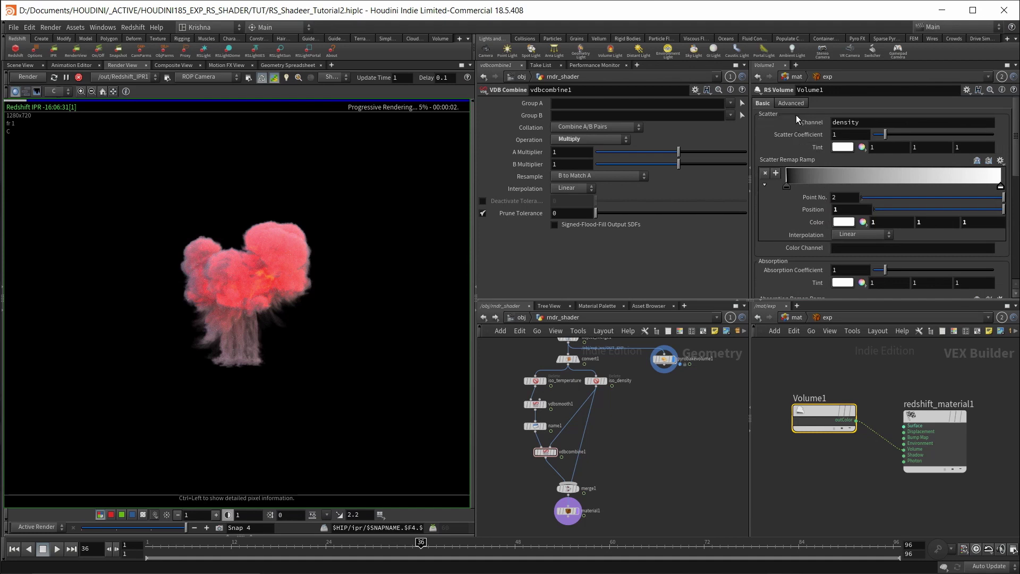
{"action": "left_click", "coordinate": [794, 103]}
{"action": "scroll", "coordinate": [805, 181], "scroll_direction": "down", "scroll_amount": 1}
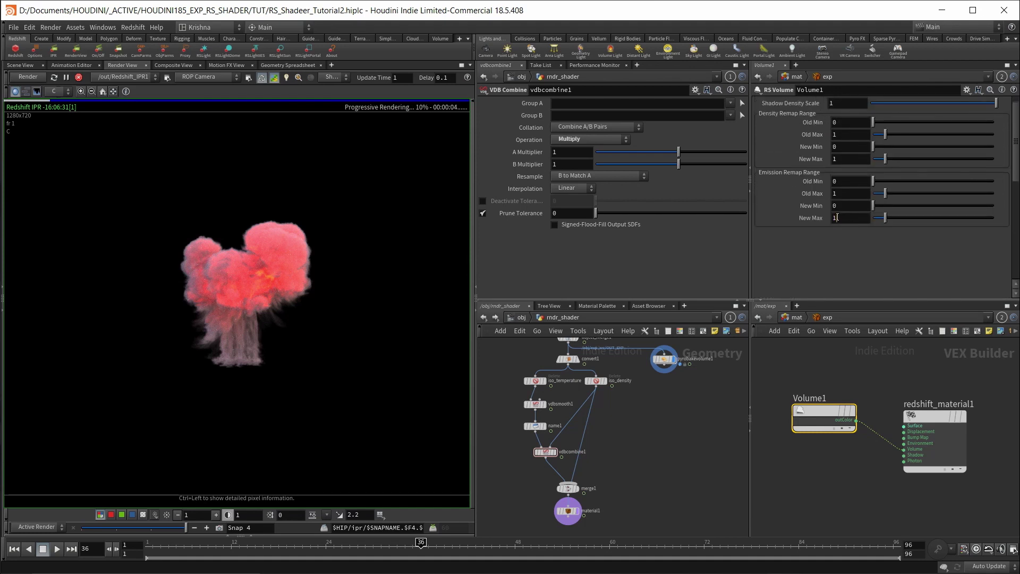
{"action": "left_click", "coordinate": [850, 218]}
{"action": "type", "text": "2"}
{"action": "key", "text": "Return"}
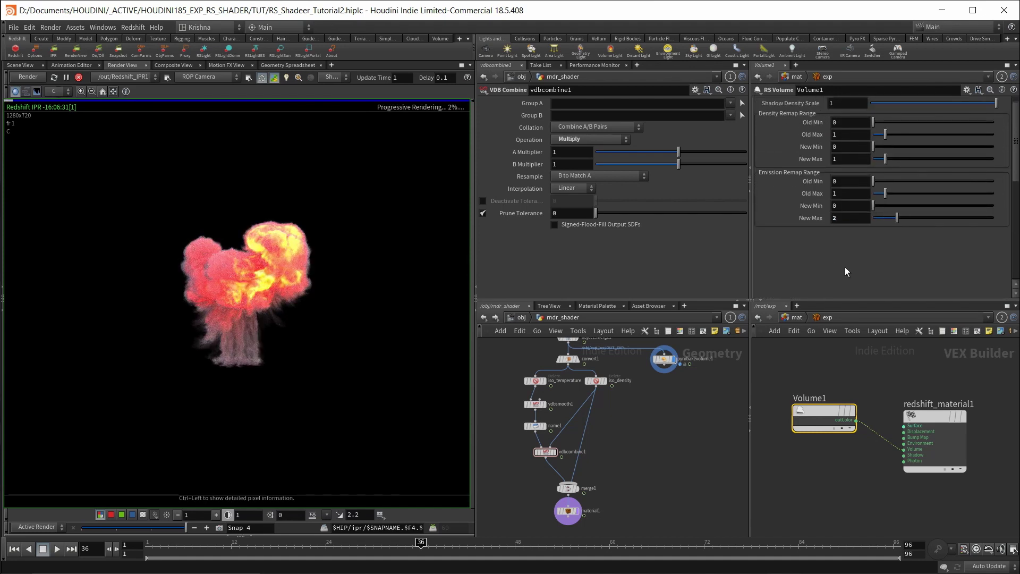
{"action": "scroll", "coordinate": [844, 267], "scroll_direction": "up", "scroll_amount": 1}
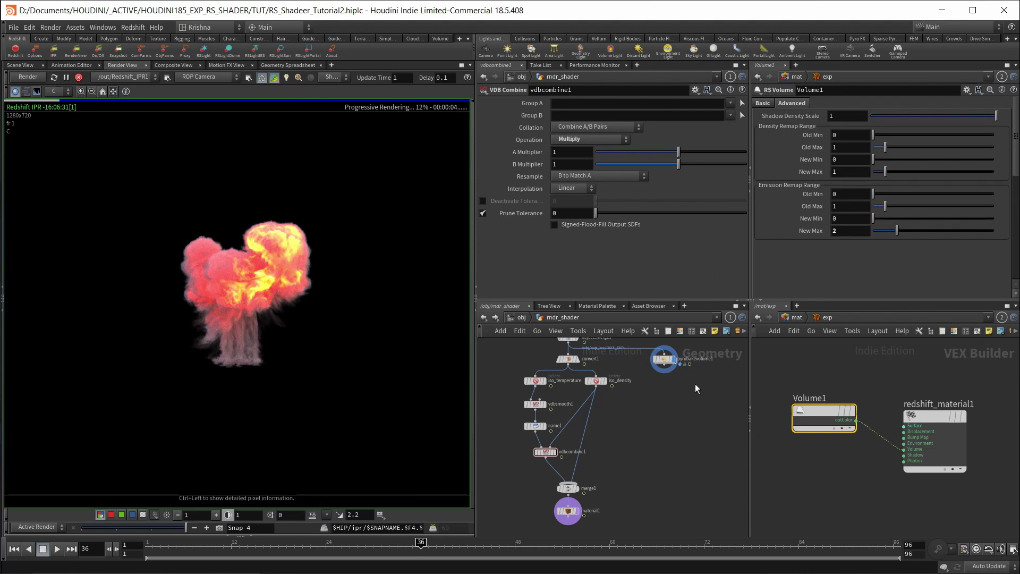
Copy the scatter color ramp of pyrobakevolume1 and paste its values onto Volume1's emission remap ramp.
{"action": "left_click", "coordinate": [663, 359]}
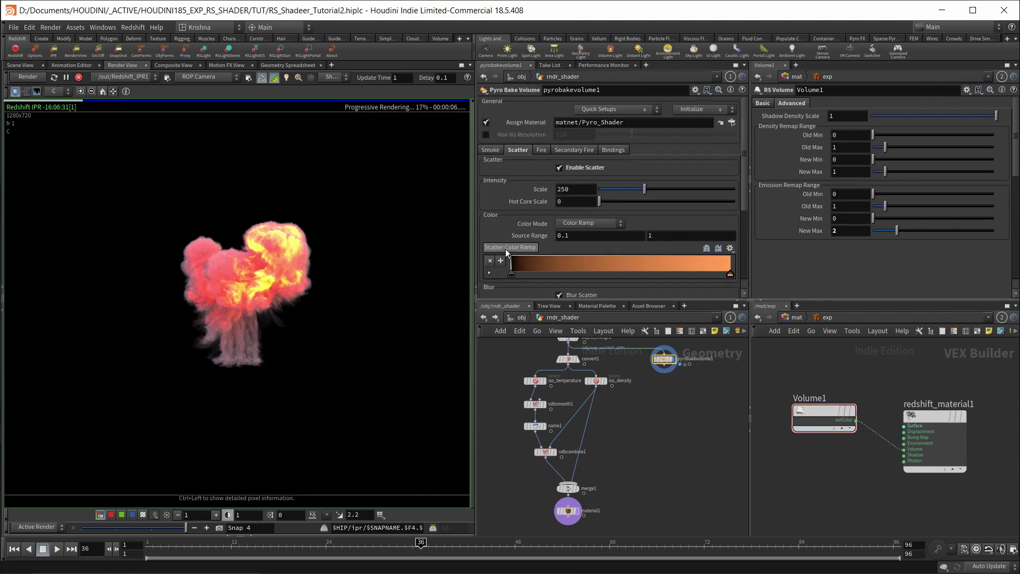
{"action": "middle_click_drag", "start_coordinate": [673, 401], "coordinate": [686, 429]}
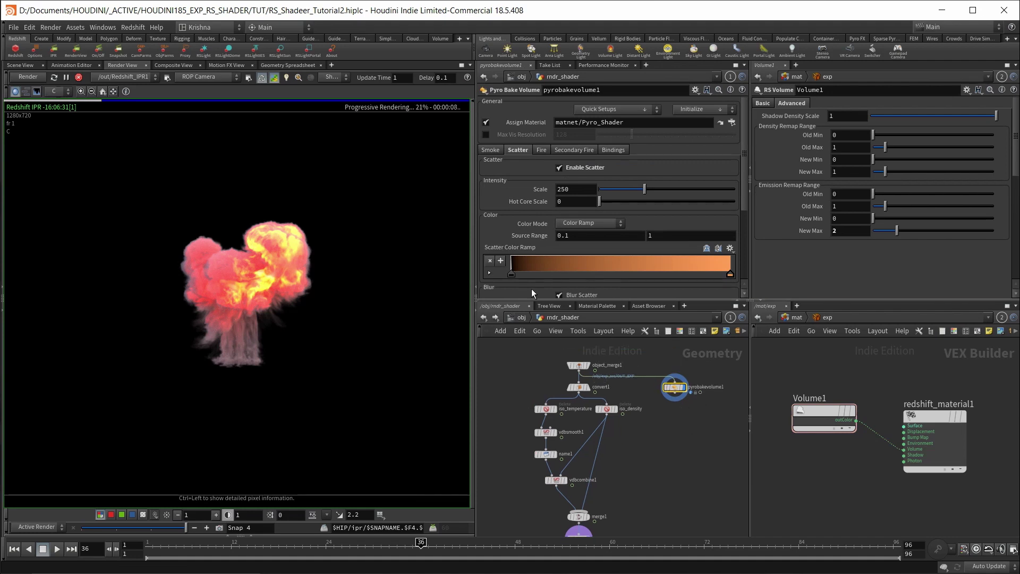
{"action": "right_click", "coordinate": [517, 248]}
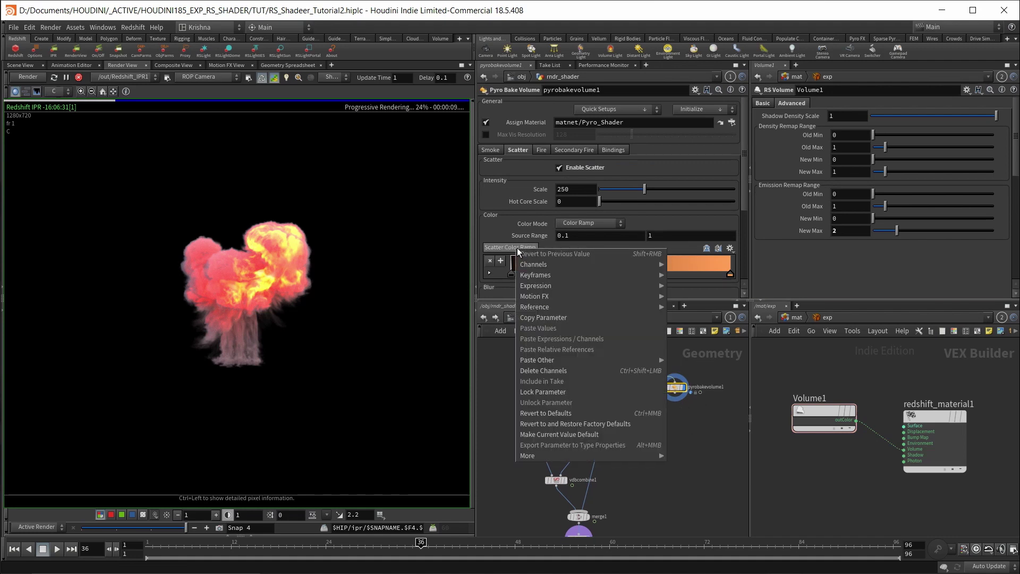
{"action": "left_click", "coordinate": [547, 320]}
{"action": "left_click", "coordinate": [821, 420]}
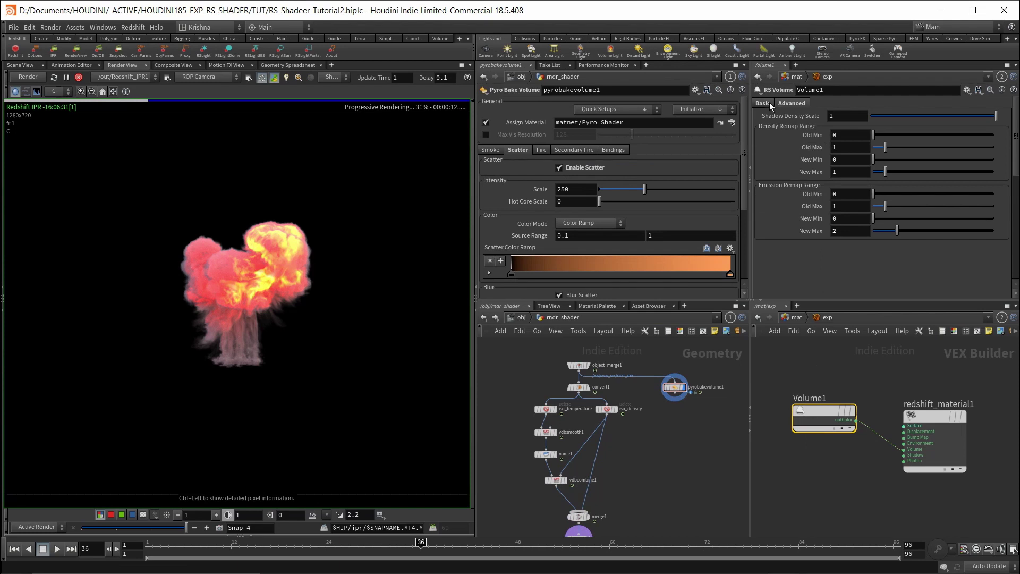
{"action": "scroll", "coordinate": [841, 259], "scroll_direction": "down", "scroll_amount": 5}
{"action": "scroll", "coordinate": [841, 259], "scroll_direction": "down", "scroll_amount": 8}
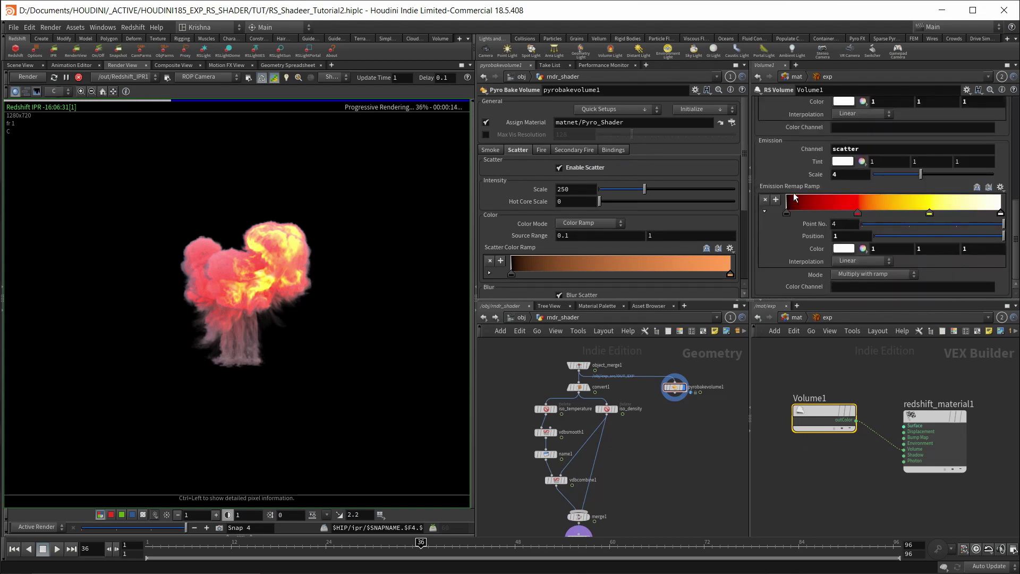
{"action": "right_click", "coordinate": [794, 191]}
{"action": "left_click", "coordinate": [814, 269]}
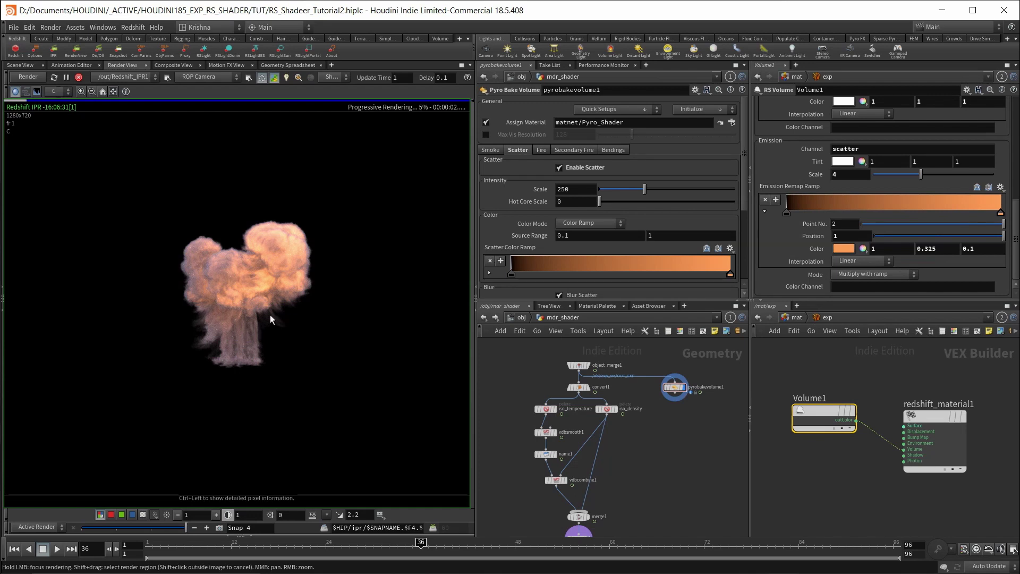
Switch to Paint to check the render against the reference capture, and save the scene back in Houdini.
{"action": "key", "text": "alt+Tab"}
{"action": "key", "text": "alt+Tab"}
{"action": "key", "text": "alt+Tab"}
{"action": "key", "text": "alt+Tab"}
{"action": "key", "text": "alt+Tab"}
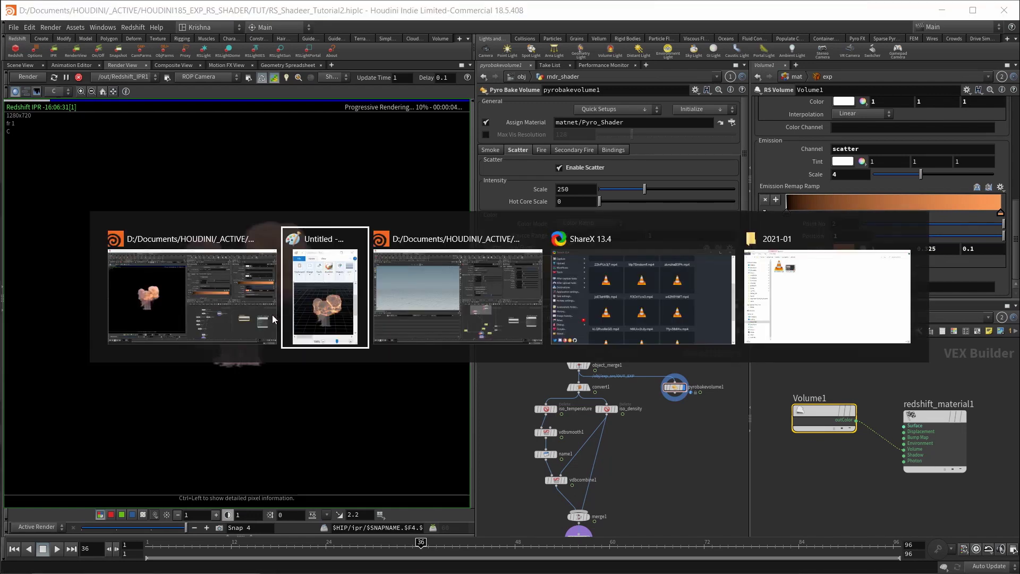
{"action": "key", "text": "alt+Tab"}
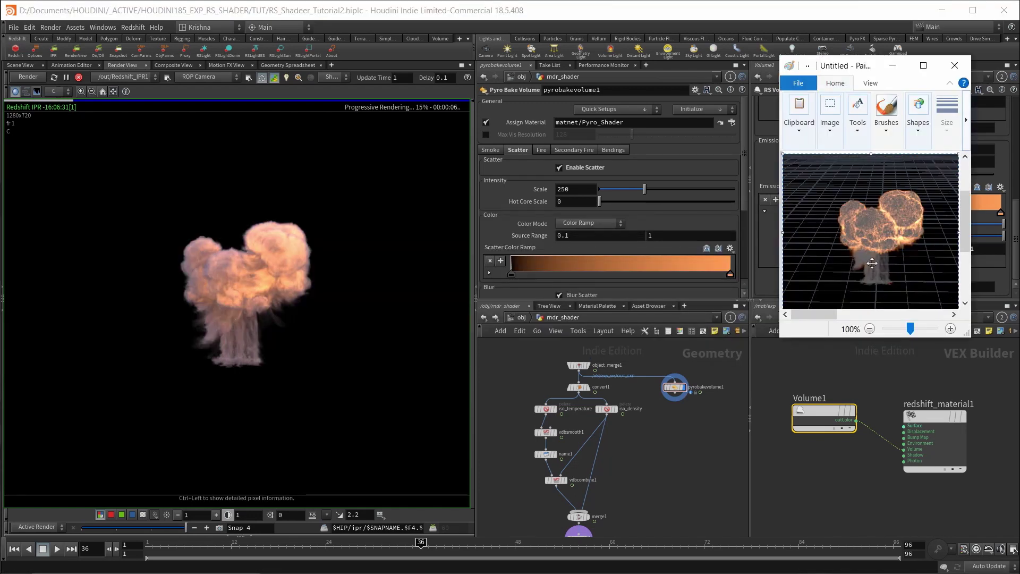
{"action": "left_click", "coordinate": [664, 487]}
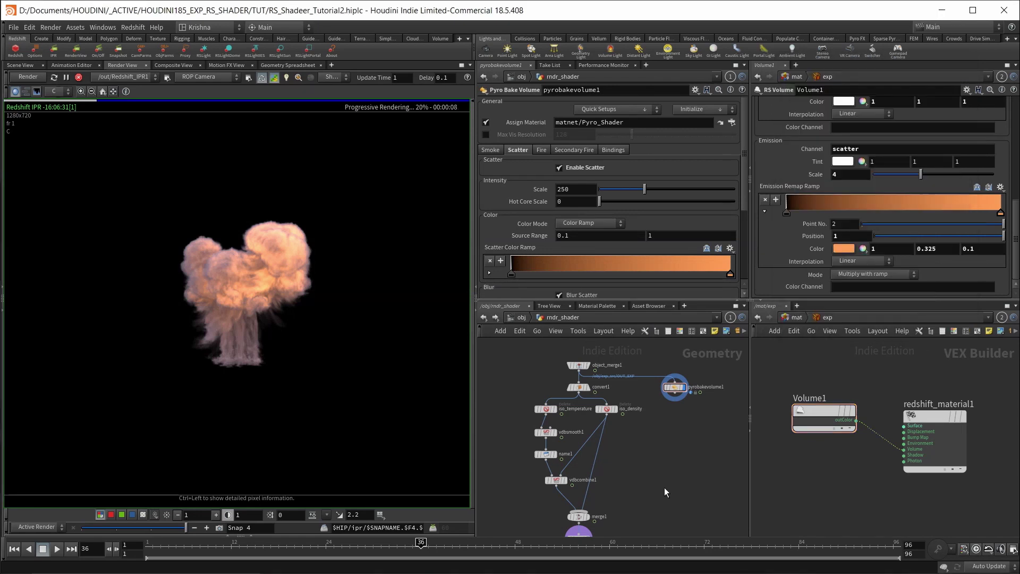
{"action": "key", "text": "ctrl+s"}
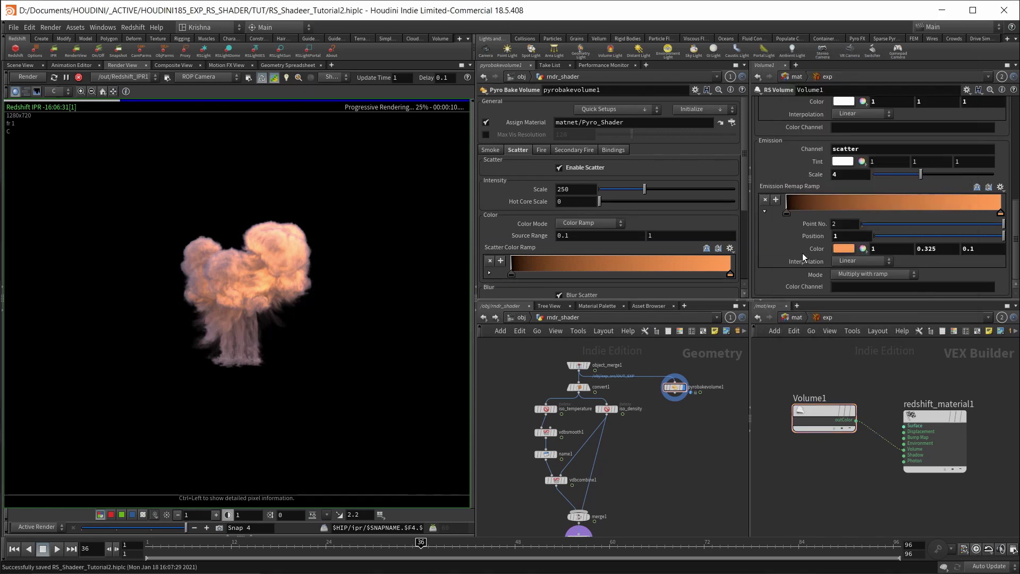
Raise the emission scale of the Volume1 shader to 8.
{"action": "scroll", "coordinate": [840, 223], "scroll_direction": "up", "scroll_amount": 3}
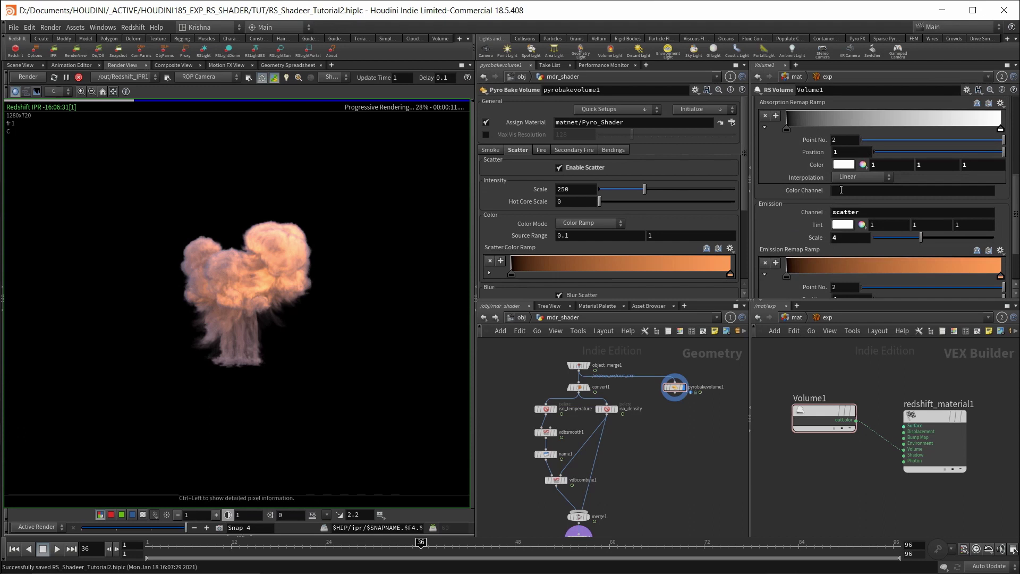
{"action": "double_click", "coordinate": [840, 238]}
{"action": "type", "text": "8"}
{"action": "key", "text": "Return"}
Set the New Max of Volume1's emission remap range to 4.
{"action": "scroll", "coordinate": [841, 241], "scroll_direction": "up", "scroll_amount": 2}
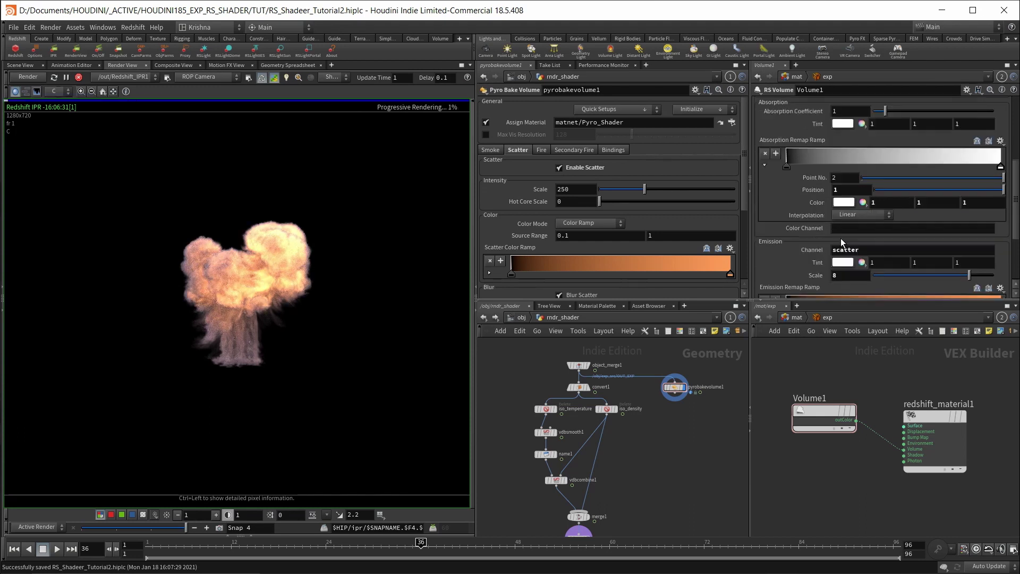
{"action": "scroll", "coordinate": [841, 239], "scroll_direction": "up", "scroll_amount": 4}
{"action": "scroll", "coordinate": [806, 208], "scroll_direction": "down", "scroll_amount": 2}
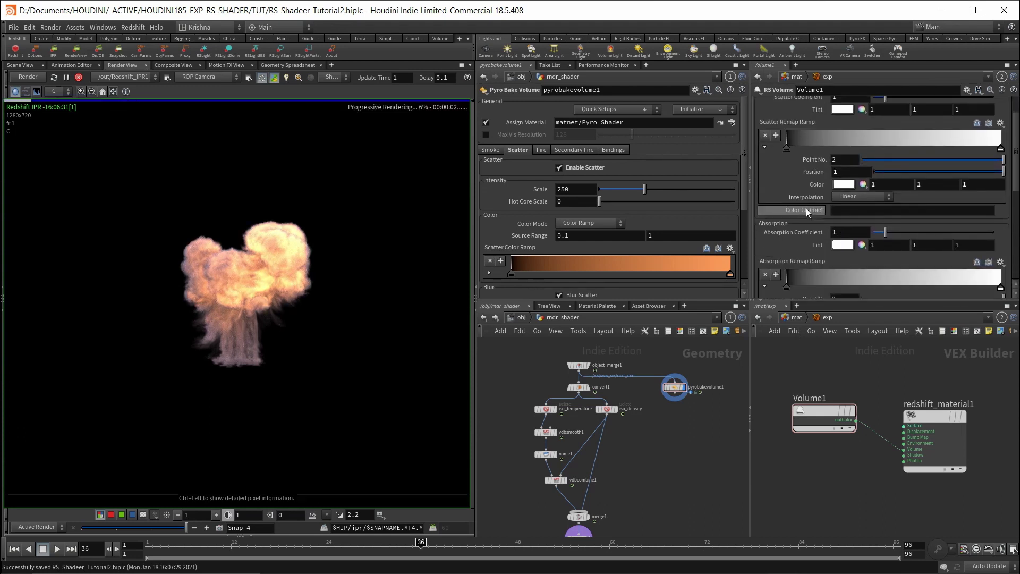
{"action": "scroll", "coordinate": [797, 159], "scroll_direction": "up", "scroll_amount": 2}
{"action": "left_click", "coordinate": [791, 103]}
{"action": "double_click", "coordinate": [842, 230]}
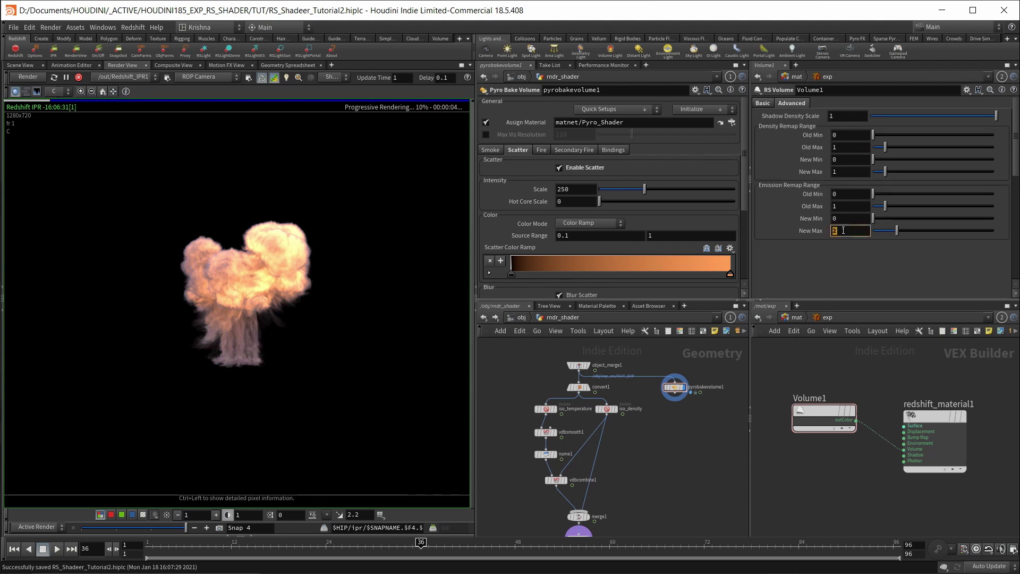
{"action": "type", "text": "4"}
{"action": "key", "text": "Return"}
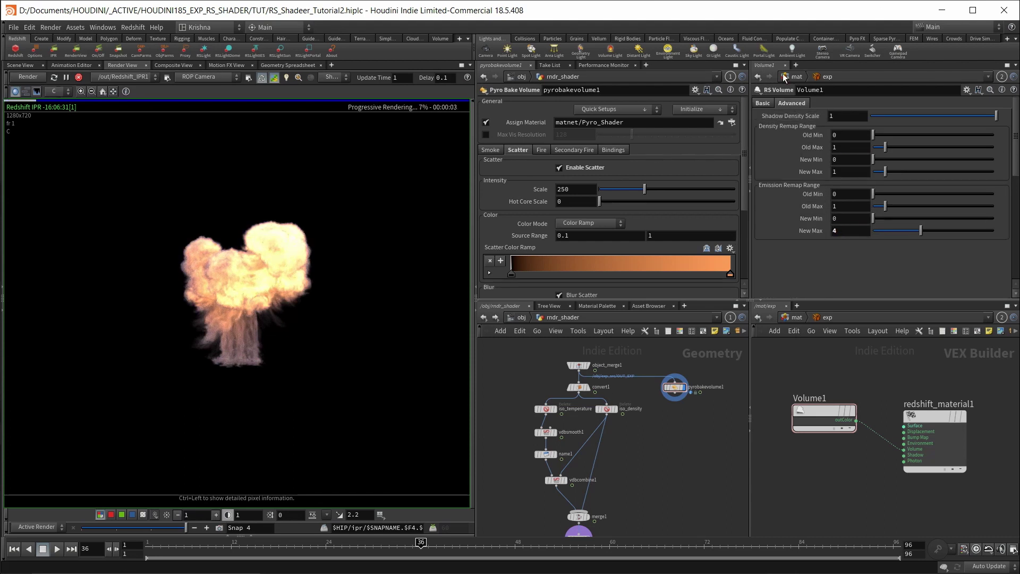
Lower the emission scale of the Volume1 shader to 4.
{"action": "left_click", "coordinate": [768, 102]}
{"action": "scroll", "coordinate": [829, 244], "scroll_direction": "down", "scroll_amount": 4}
{"action": "scroll", "coordinate": [833, 251], "scroll_direction": "down", "scroll_amount": 5}
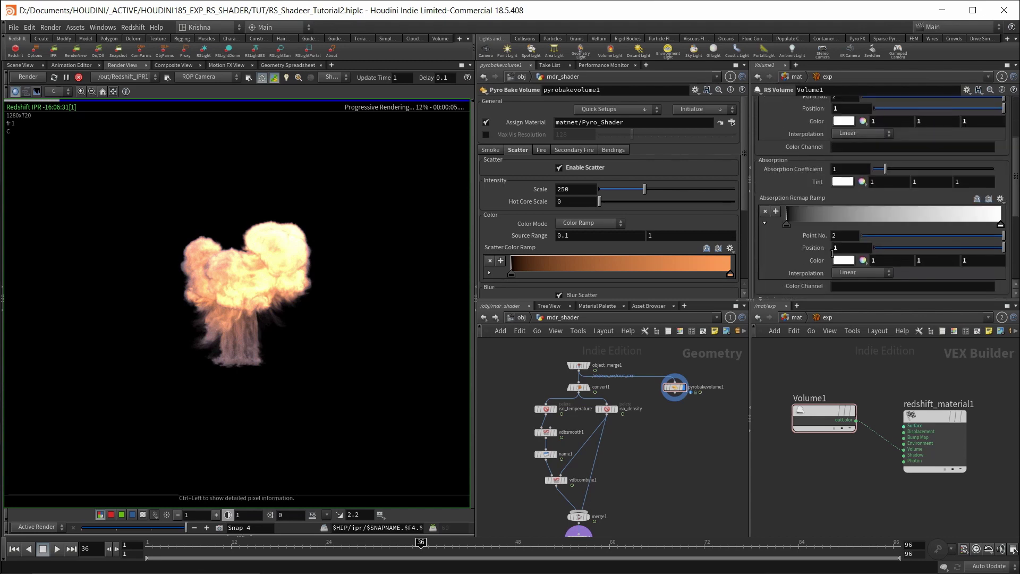
{"action": "left_click_drag", "start_coordinate": [841, 268], "coordinate": [814, 268]}
{"action": "type", "text": "4"}
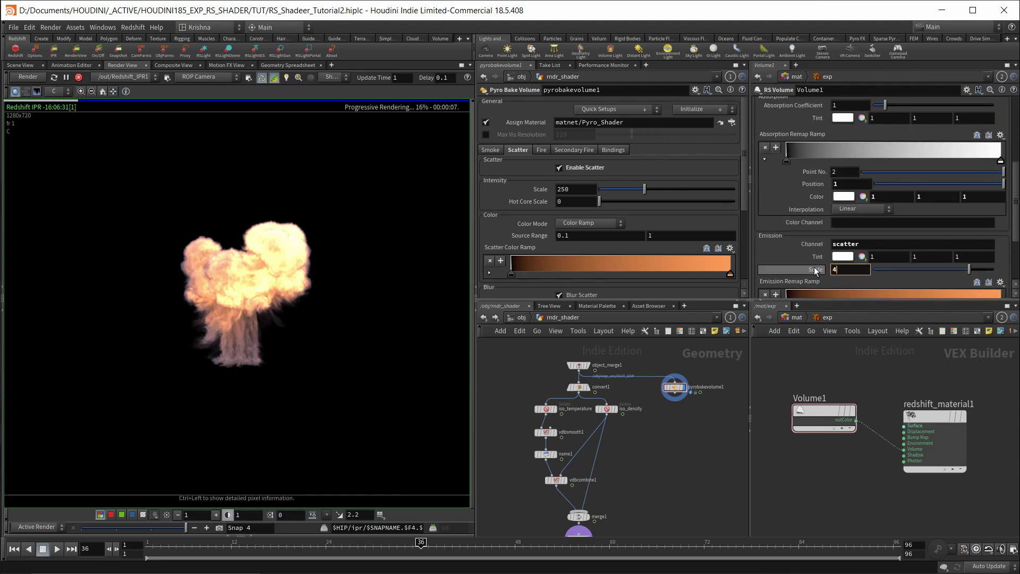
{"action": "key", "text": "Return"}
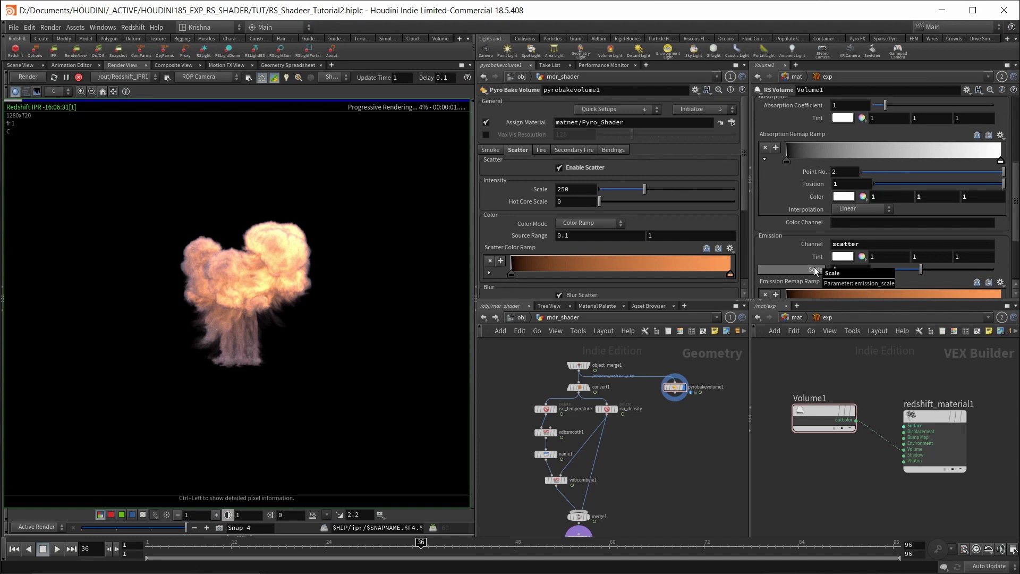